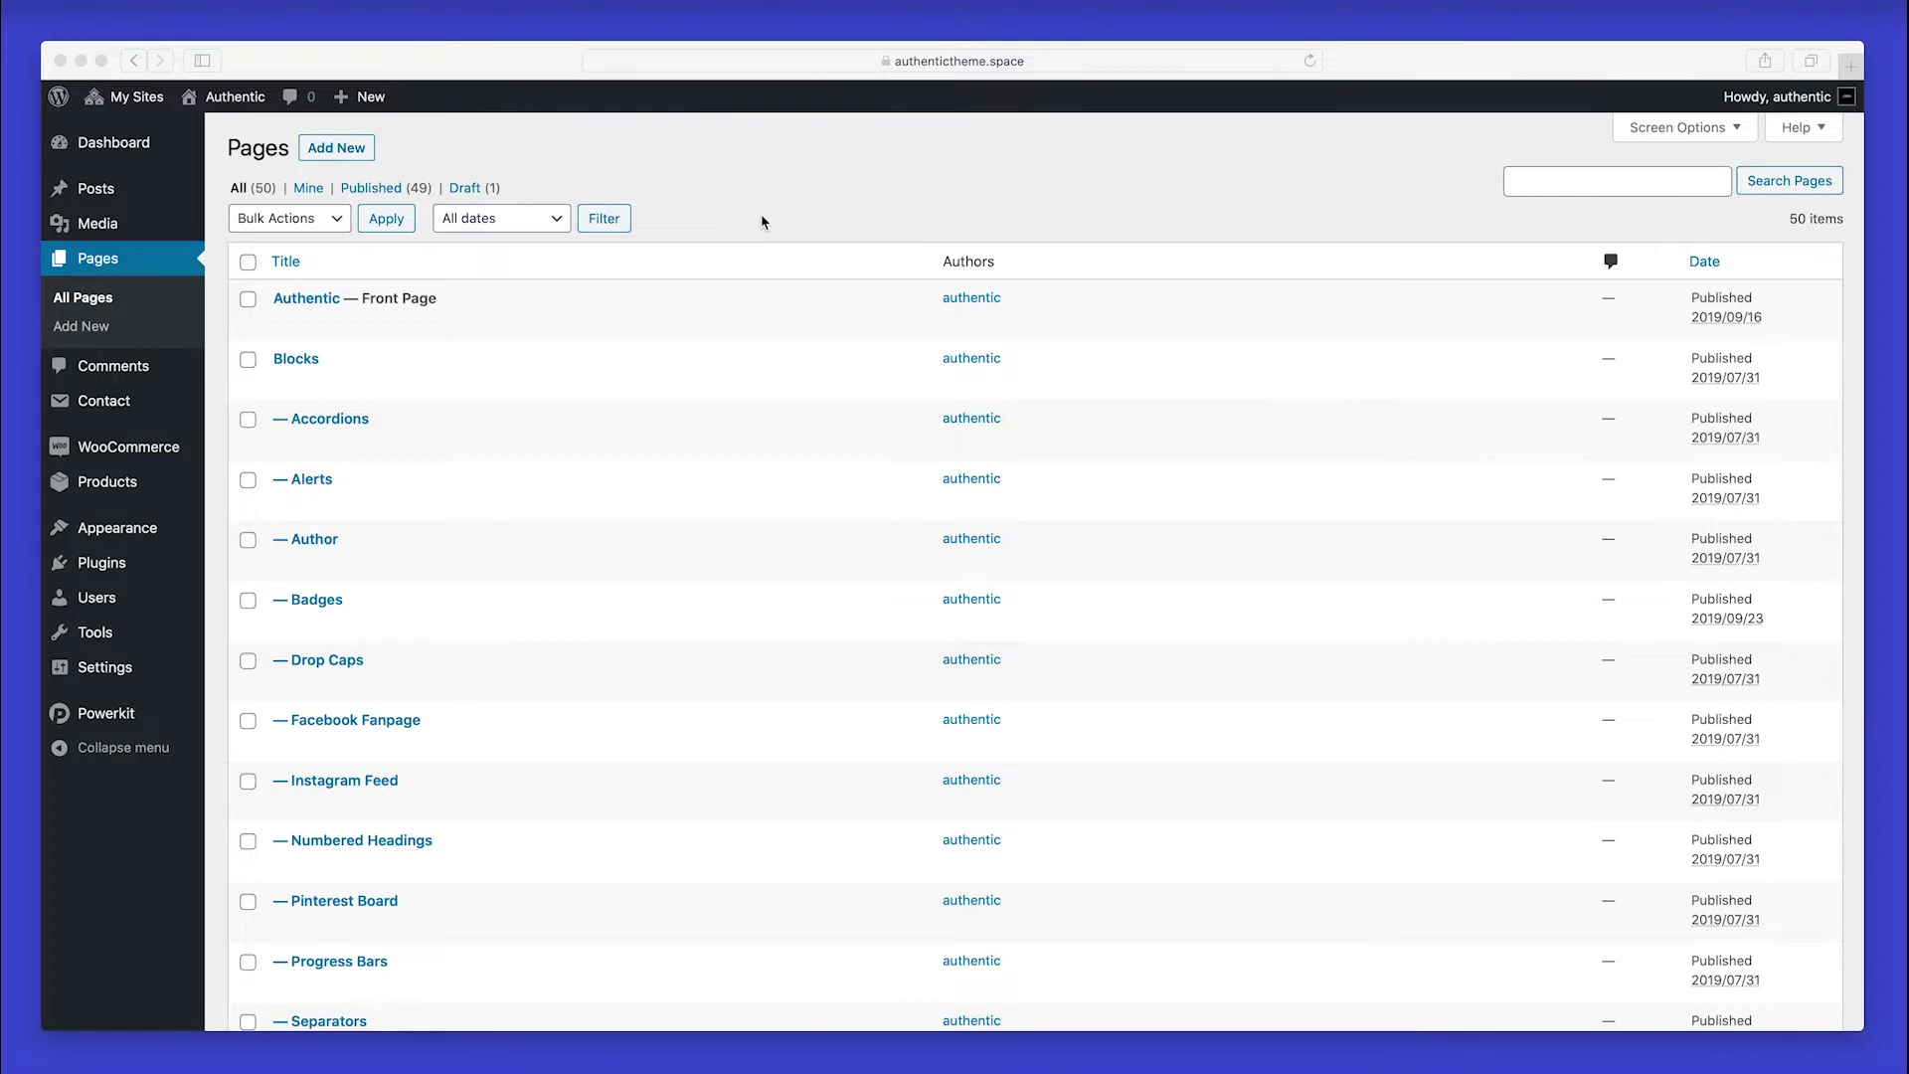
Start a new page and turn on Top Toolbar and Fullscreen Mode in the editor.
left_click(364, 155)
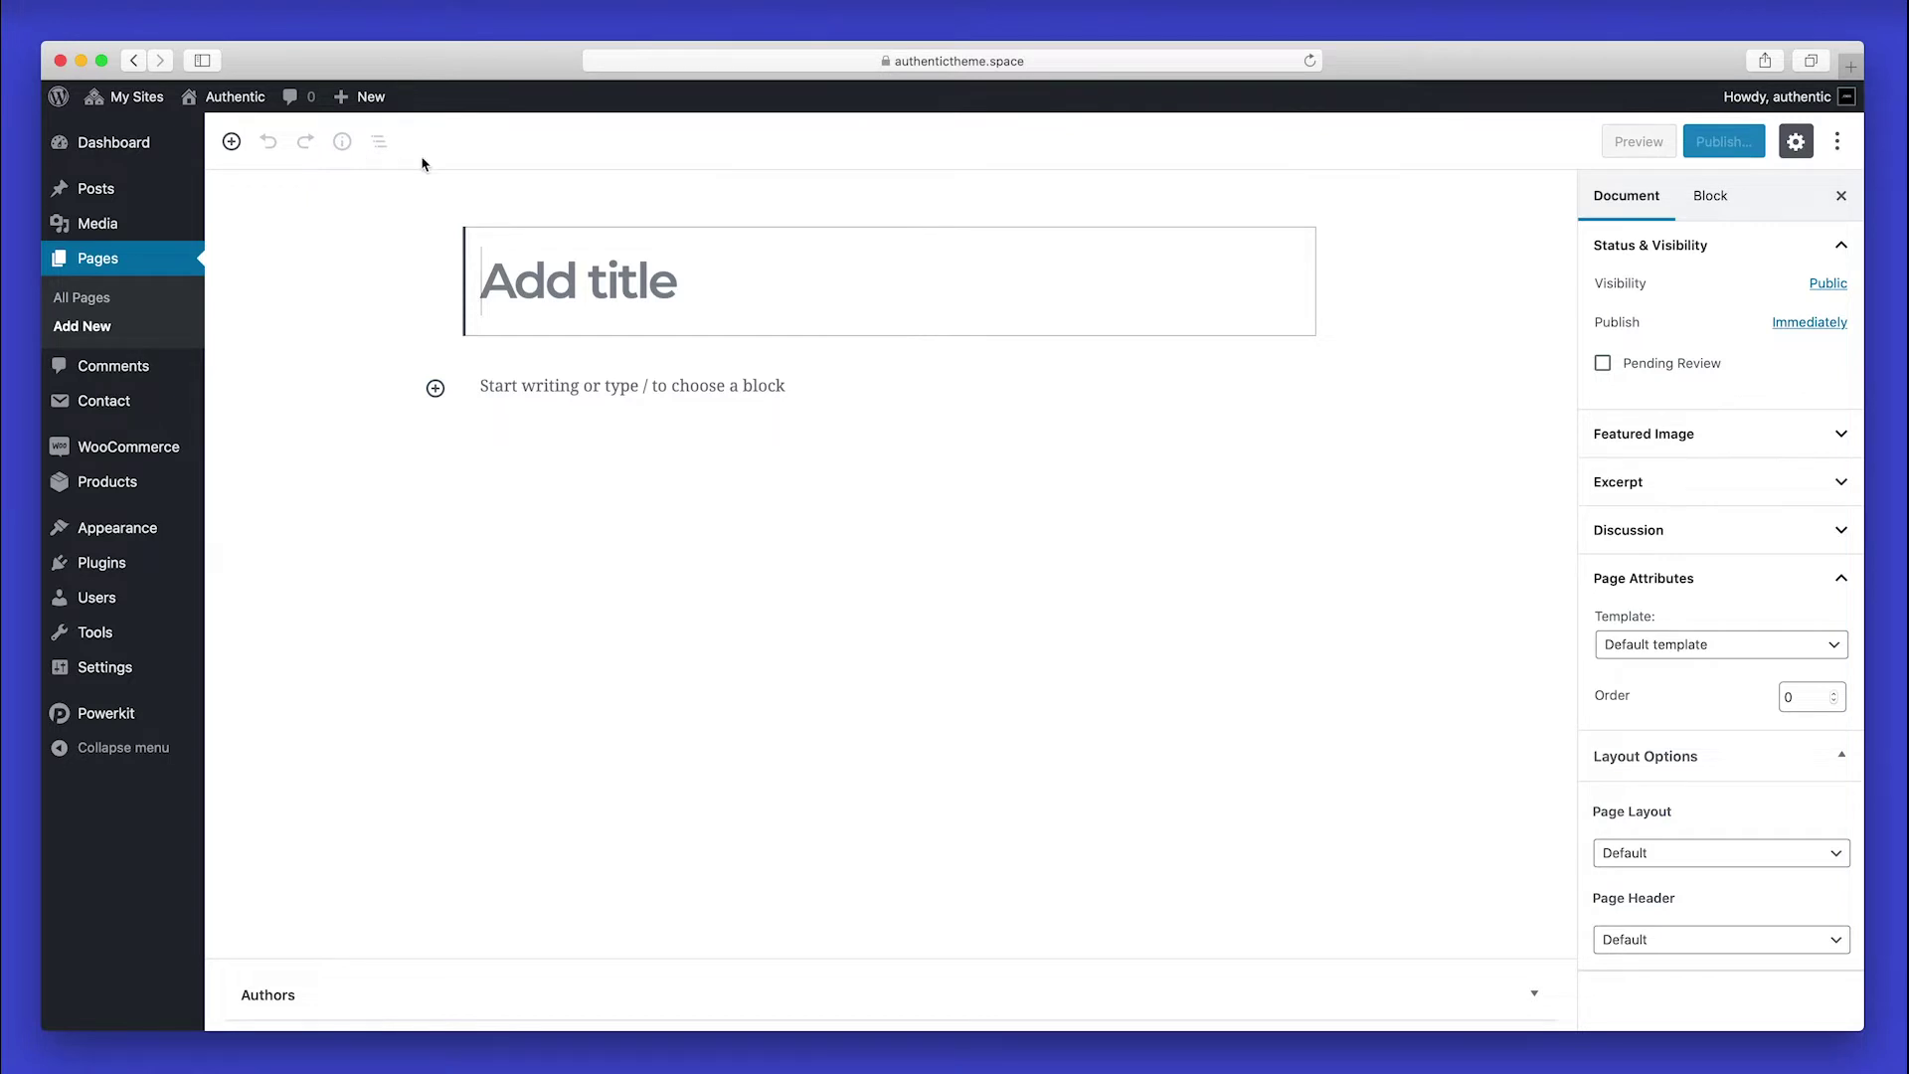
left_click(1835, 146)
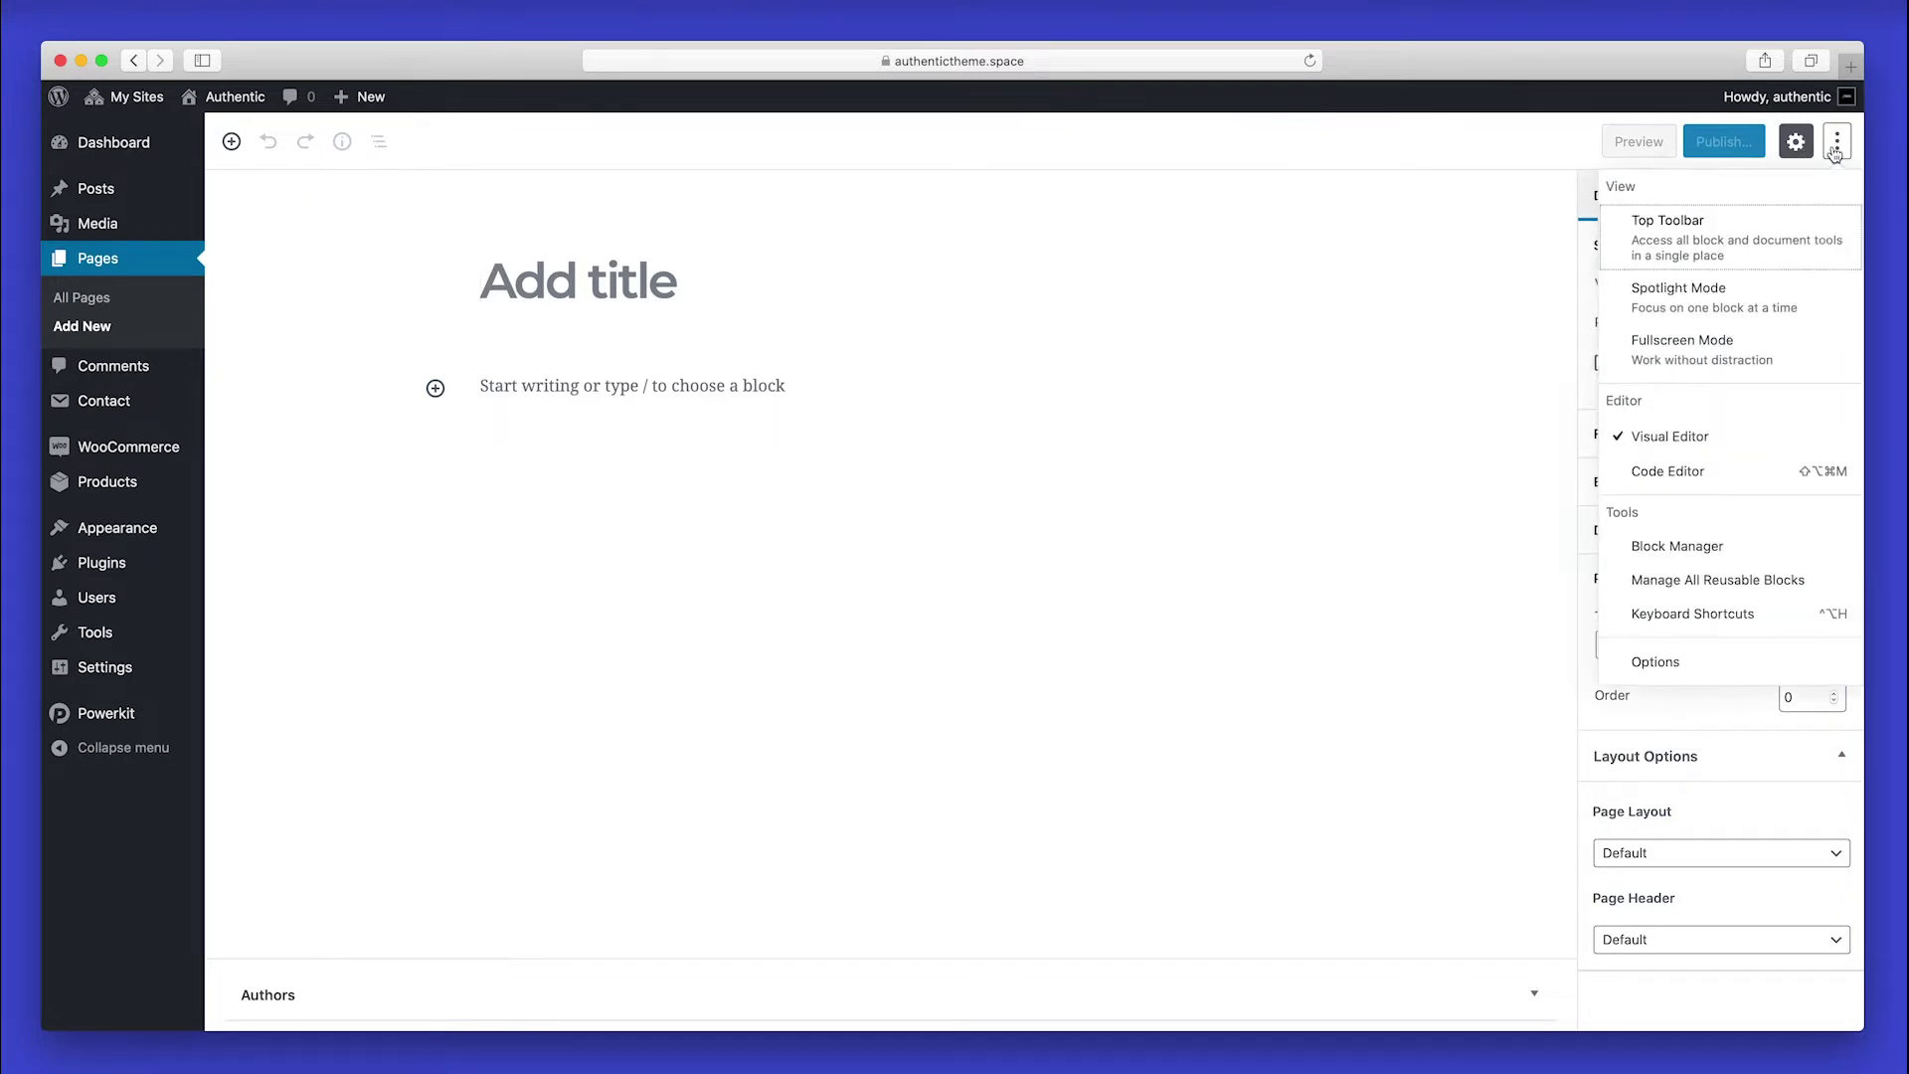
left_click(1672, 242)
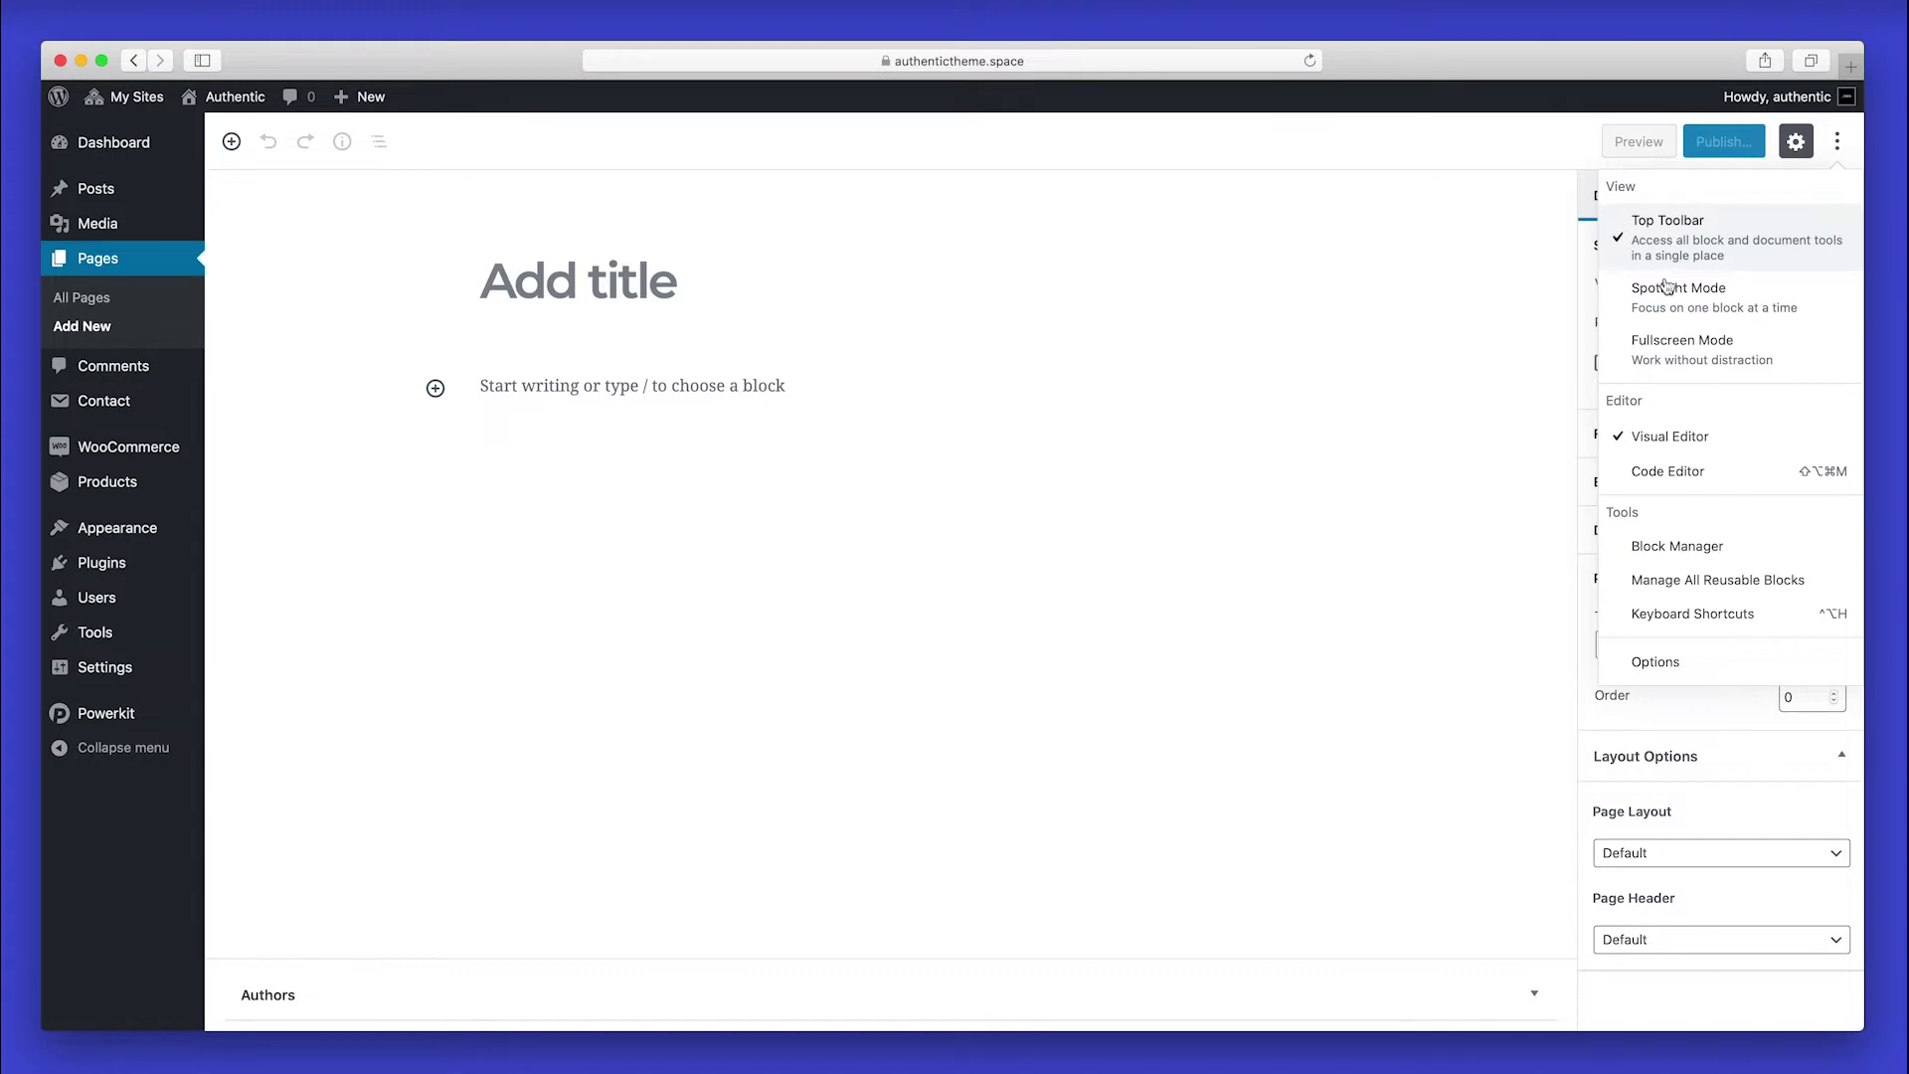
left_click(1654, 358)
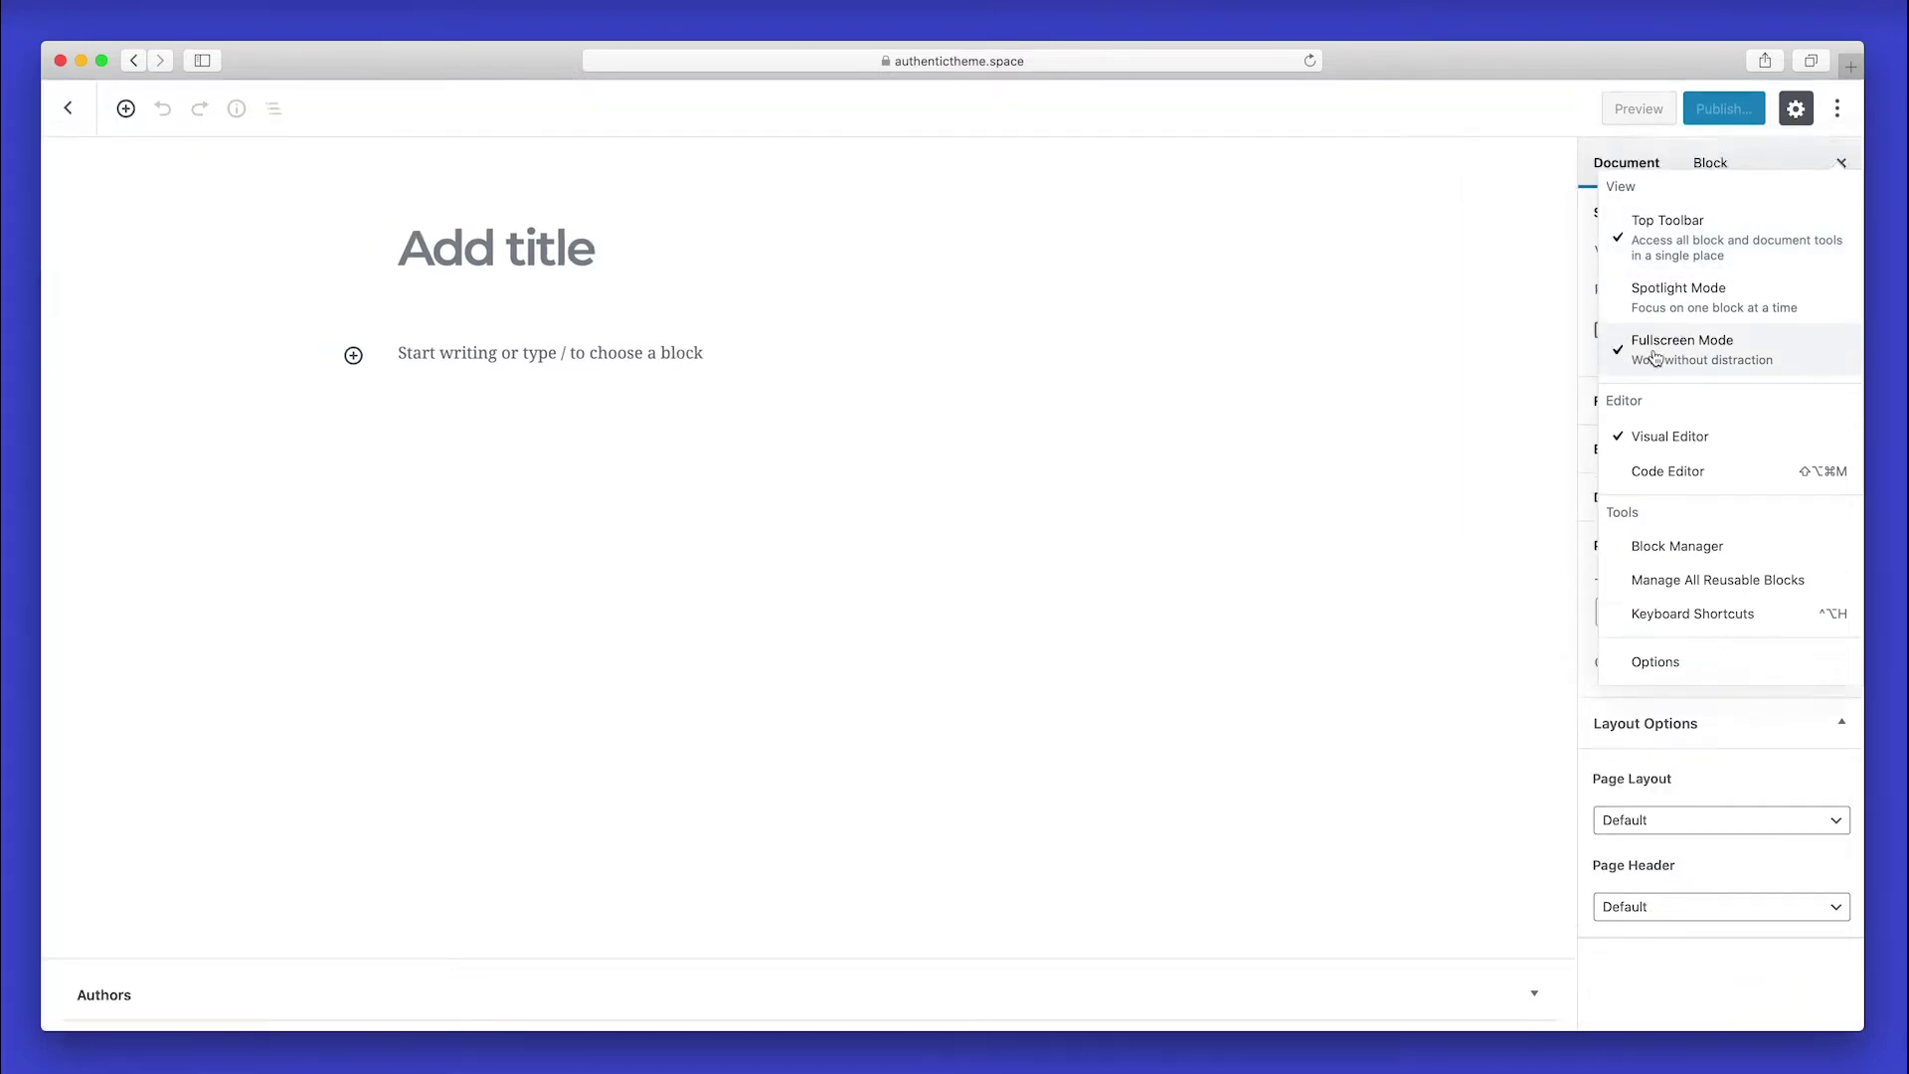
left_click(1588, 760)
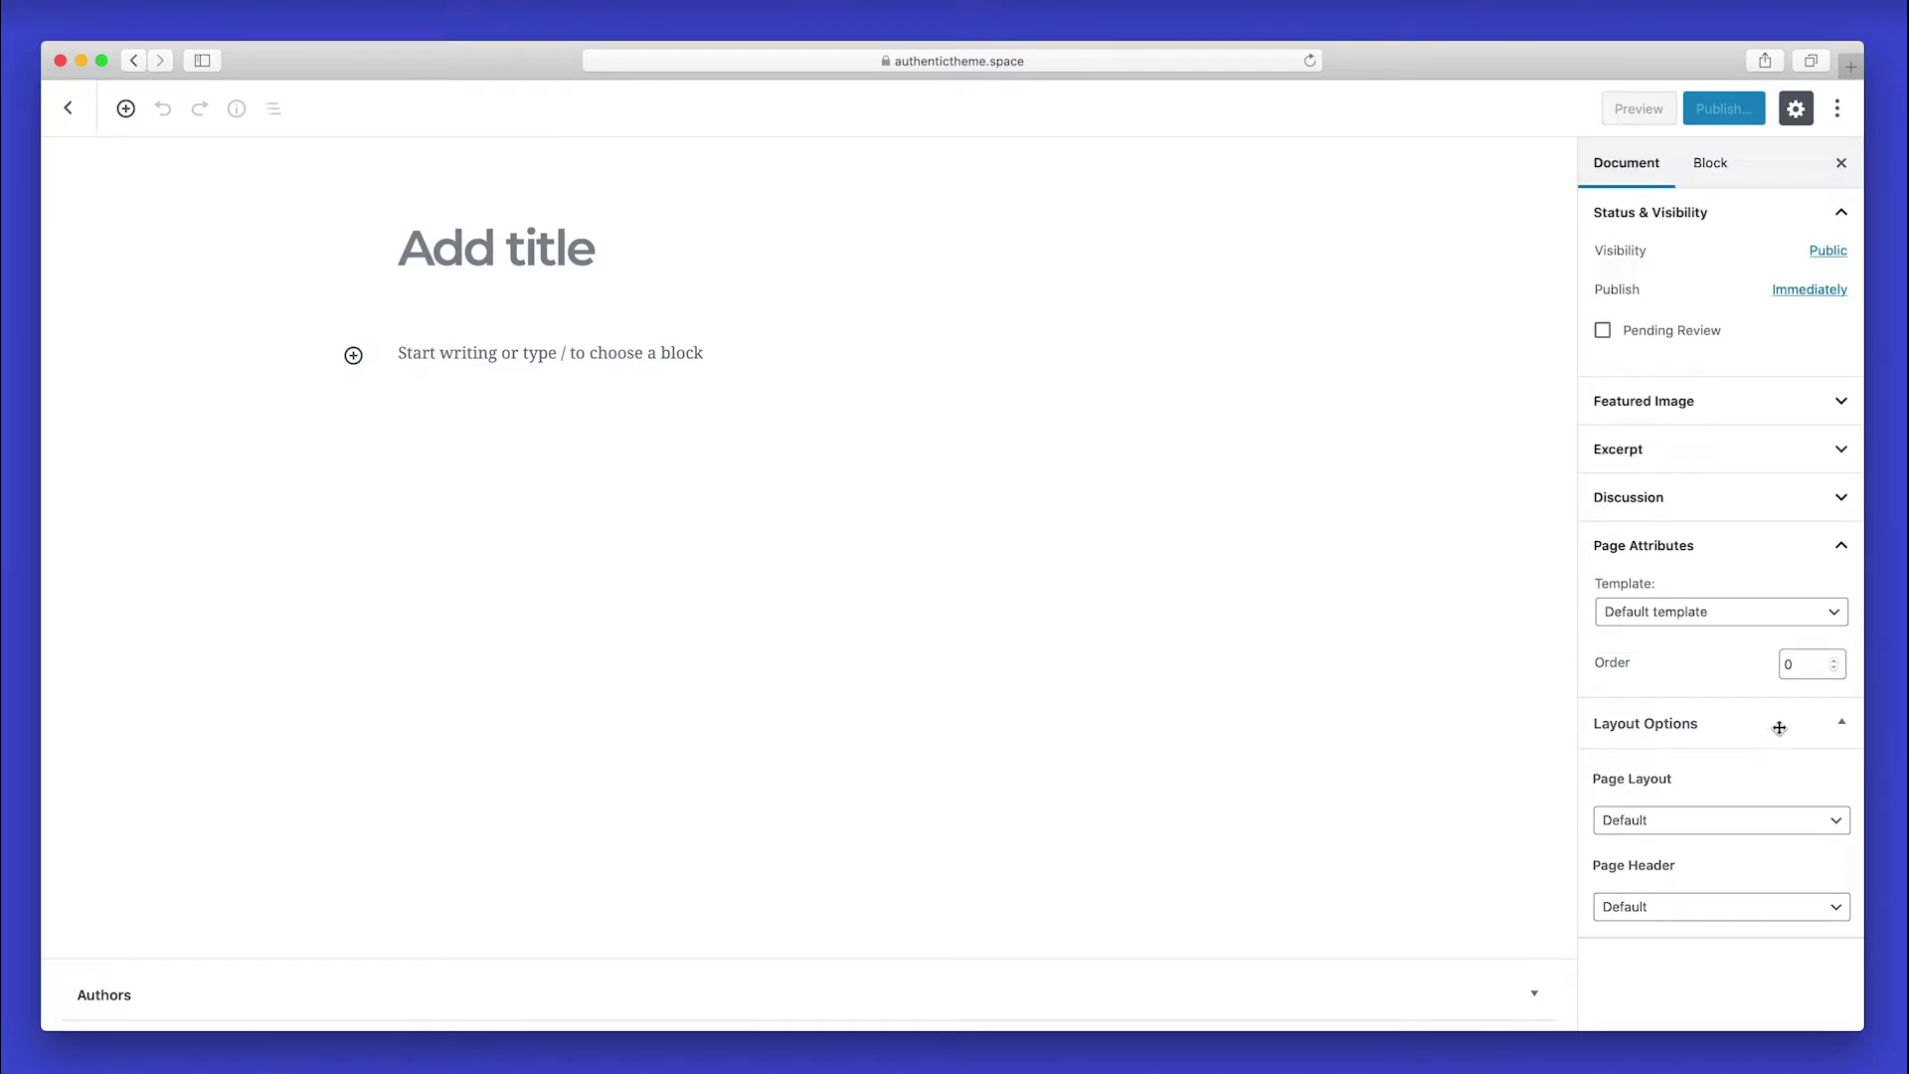
Apply the Canvas Full Width template with Page Header set to None.
left_click(1712, 613)
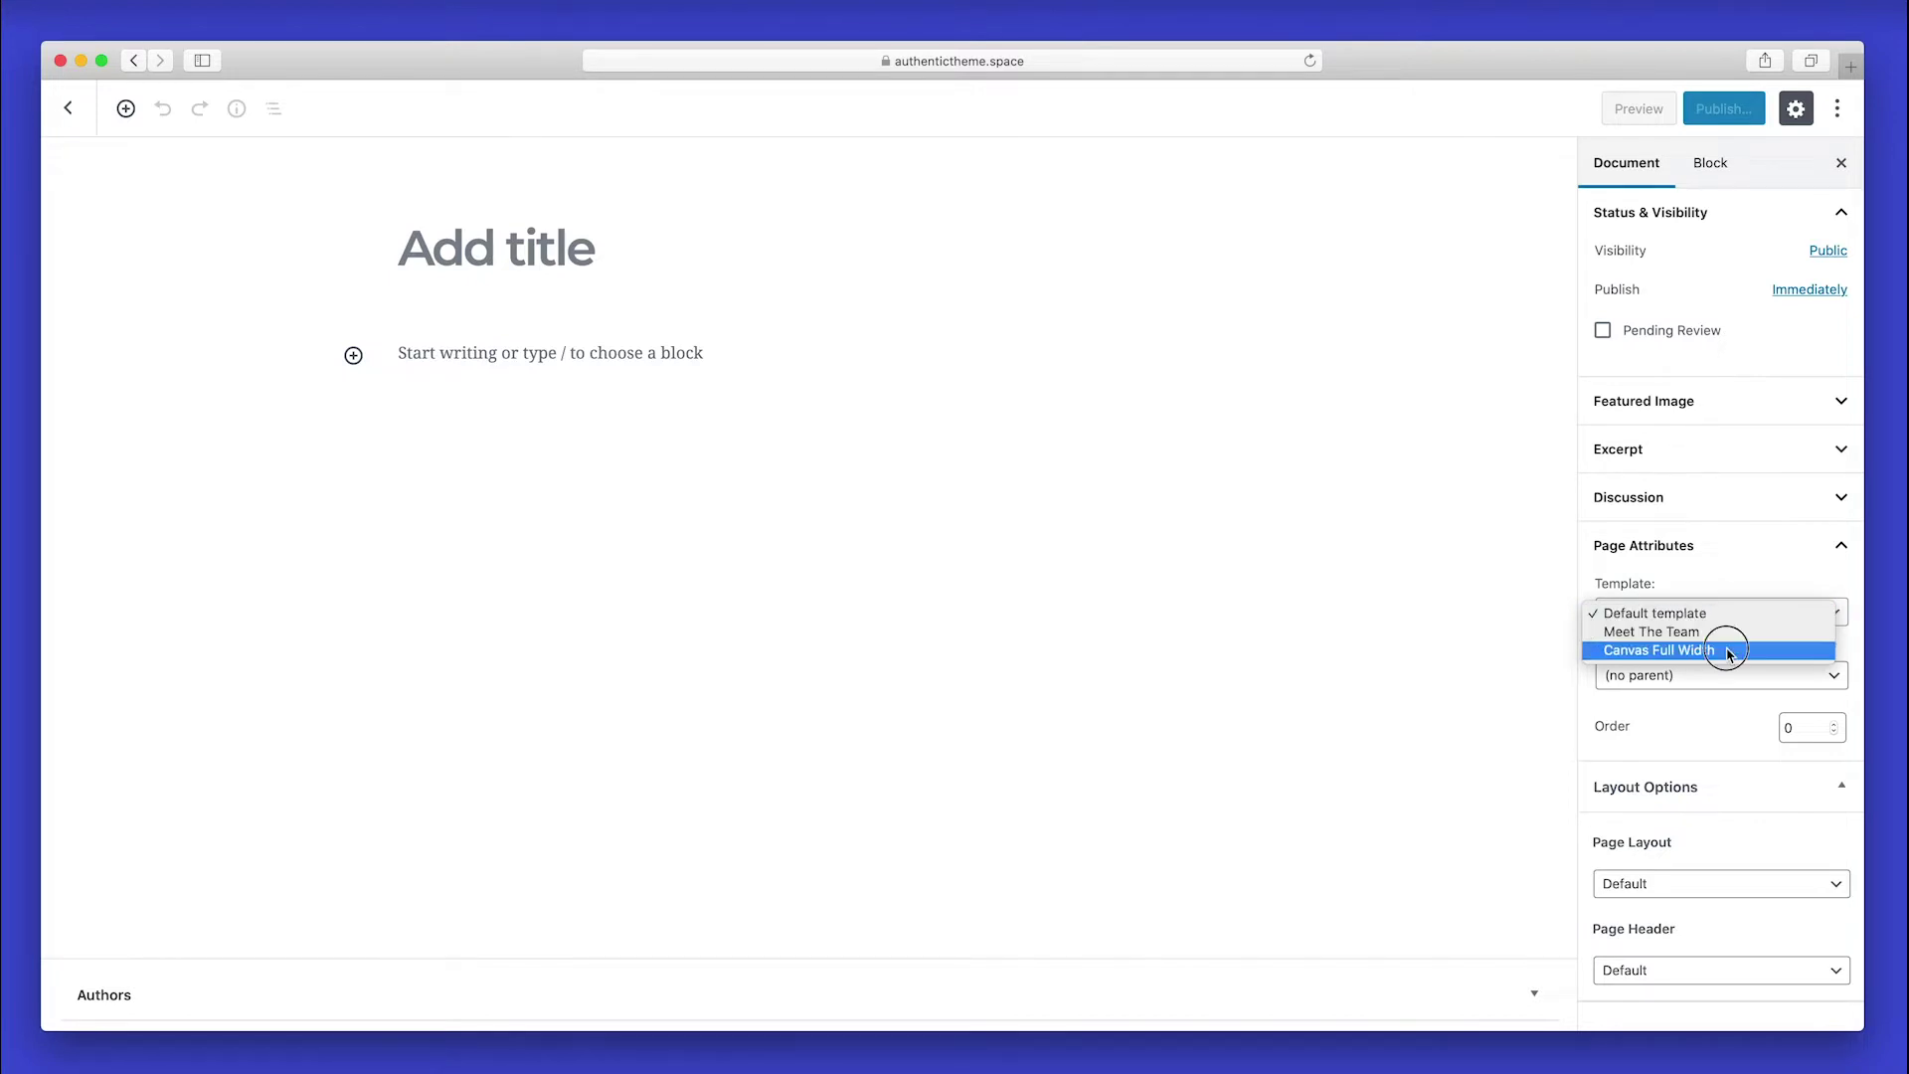
left_click(1729, 650)
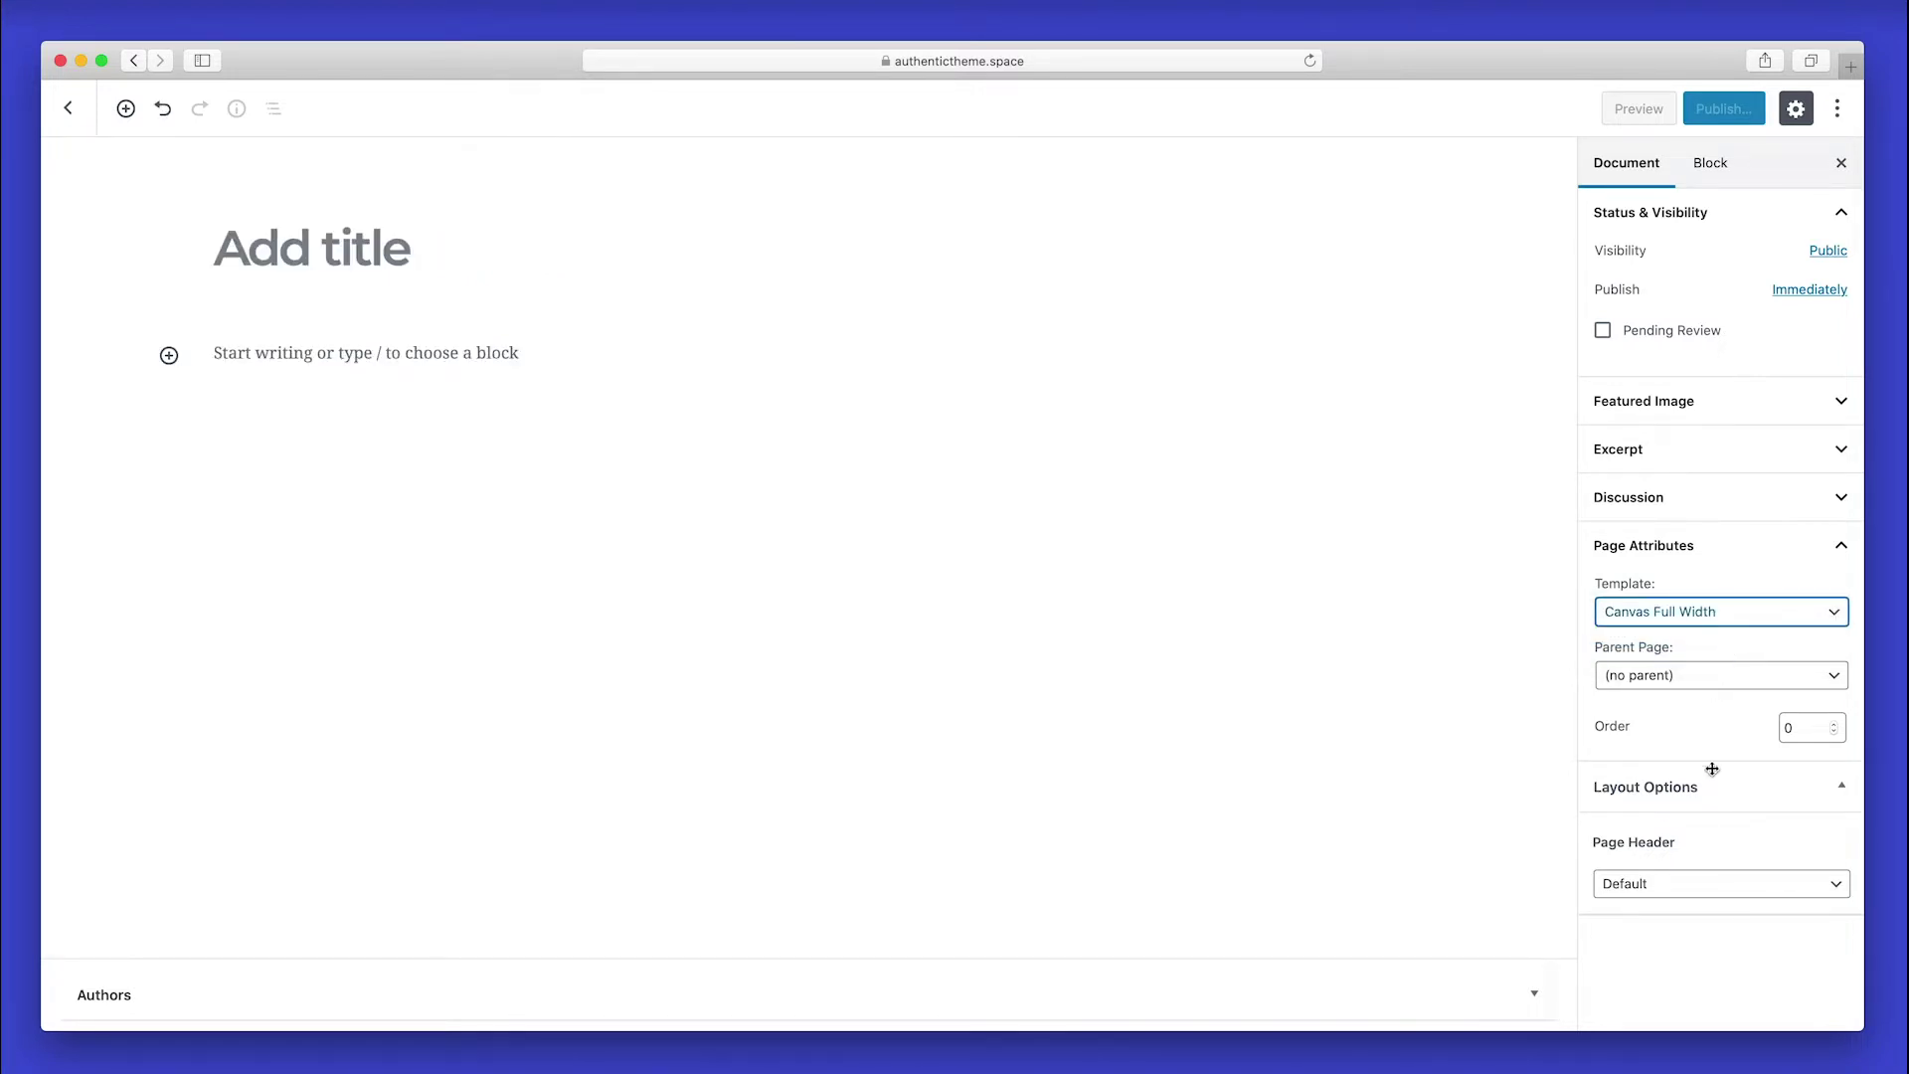
left_click(1693, 892)
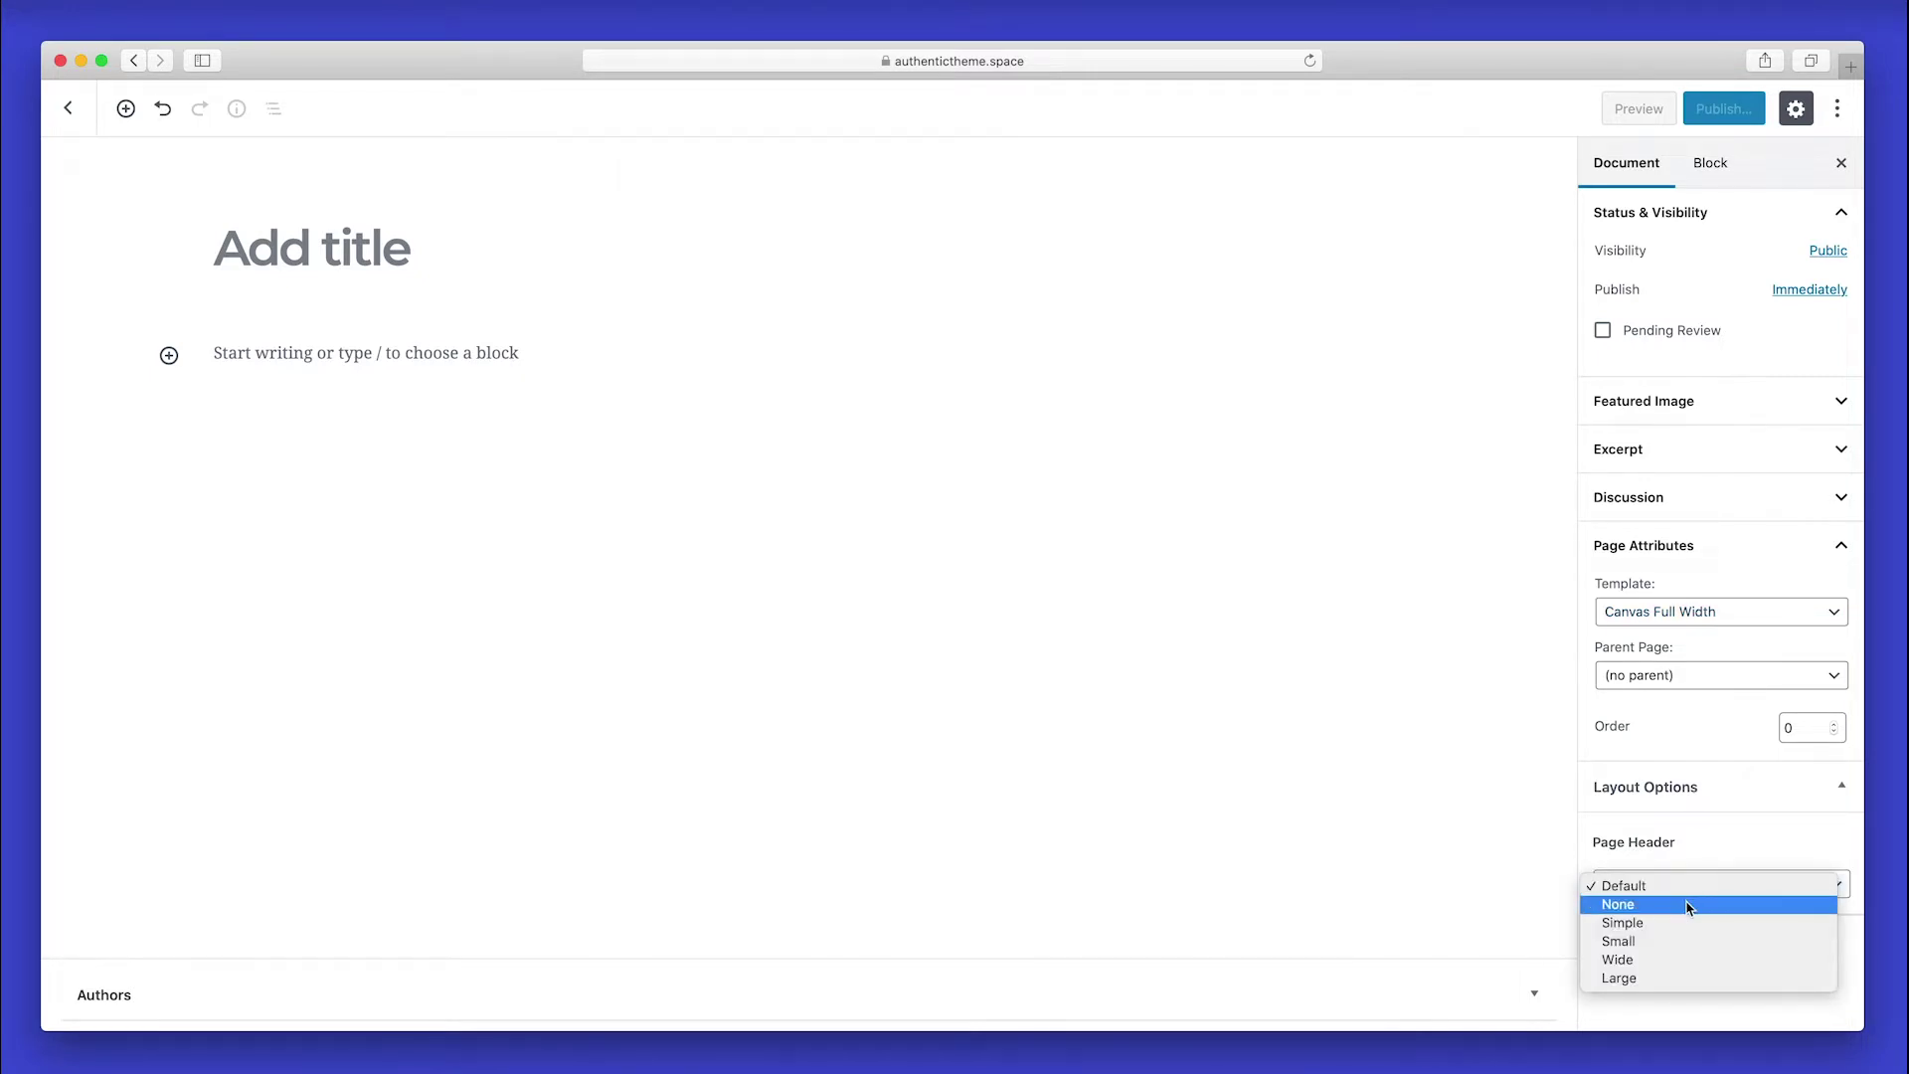
left_click(1689, 903)
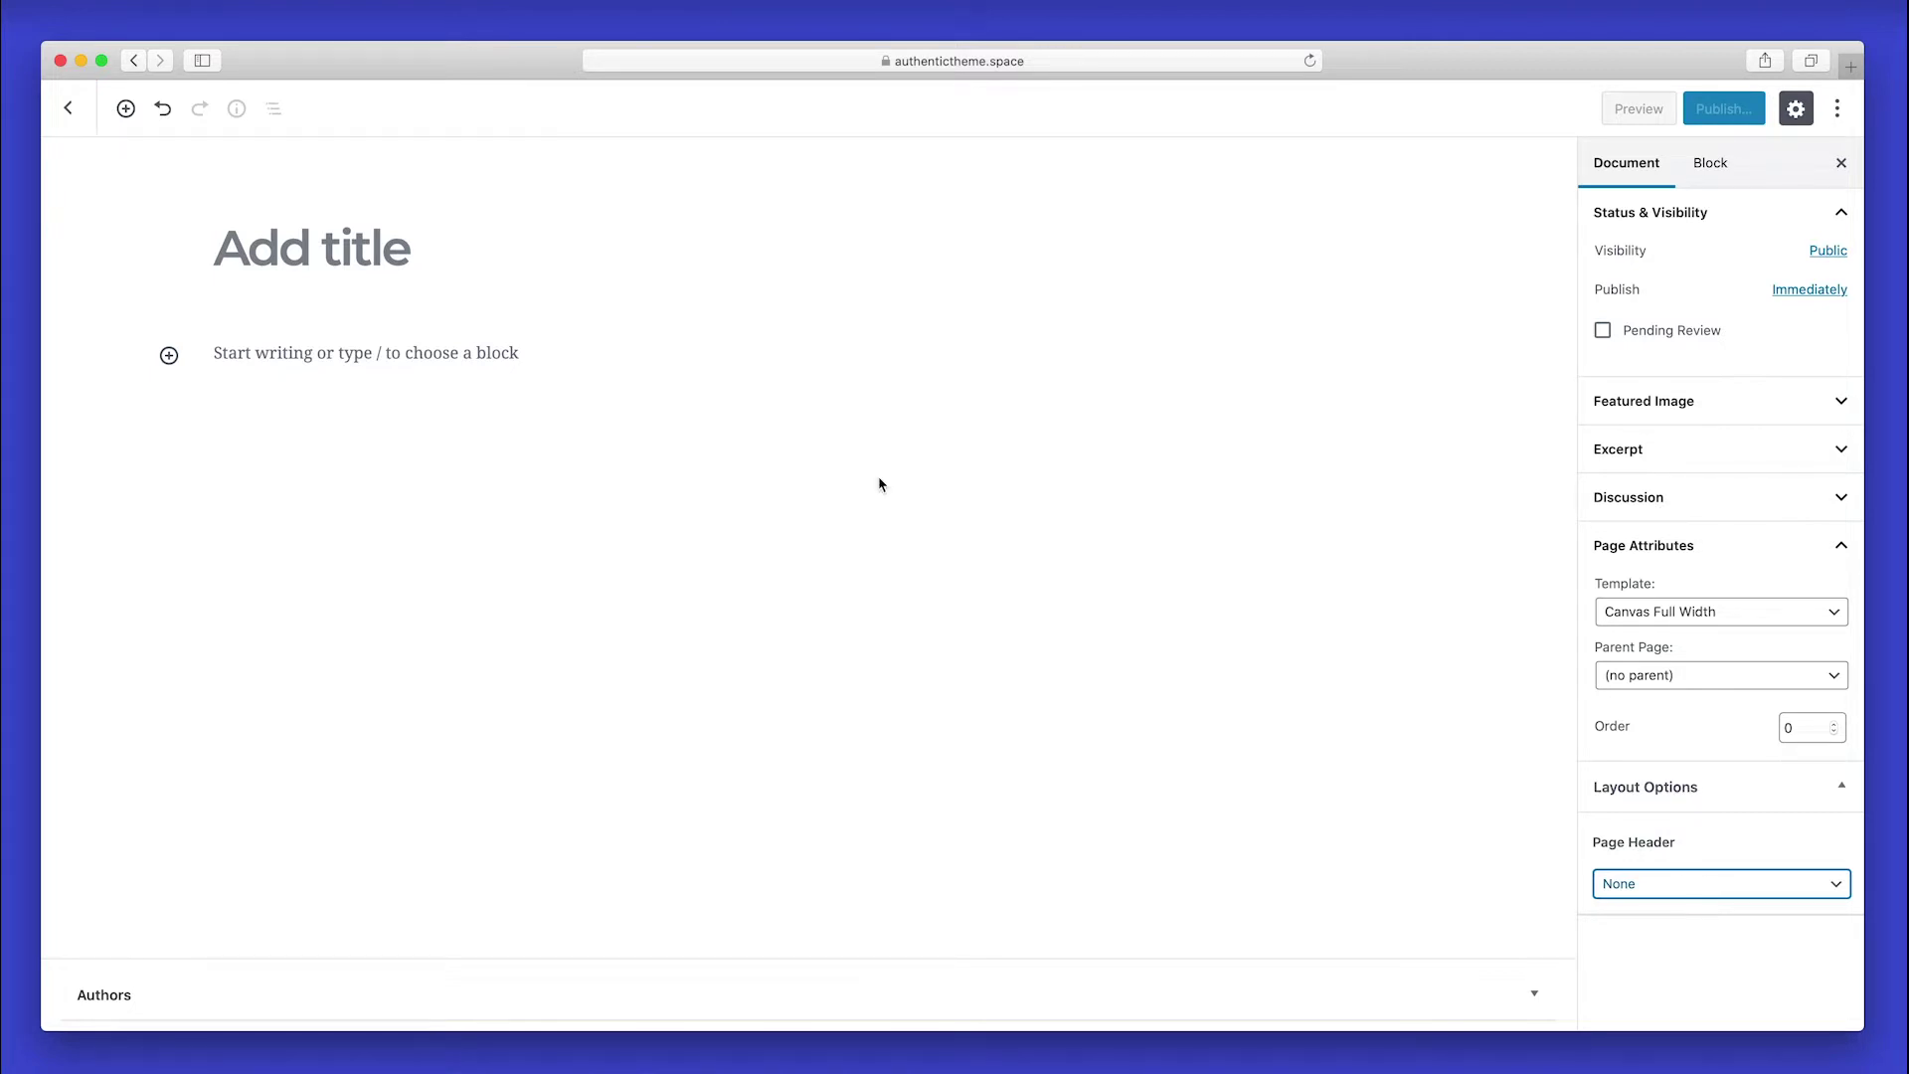
Title the page 'Homepage'.
left_click(384, 253)
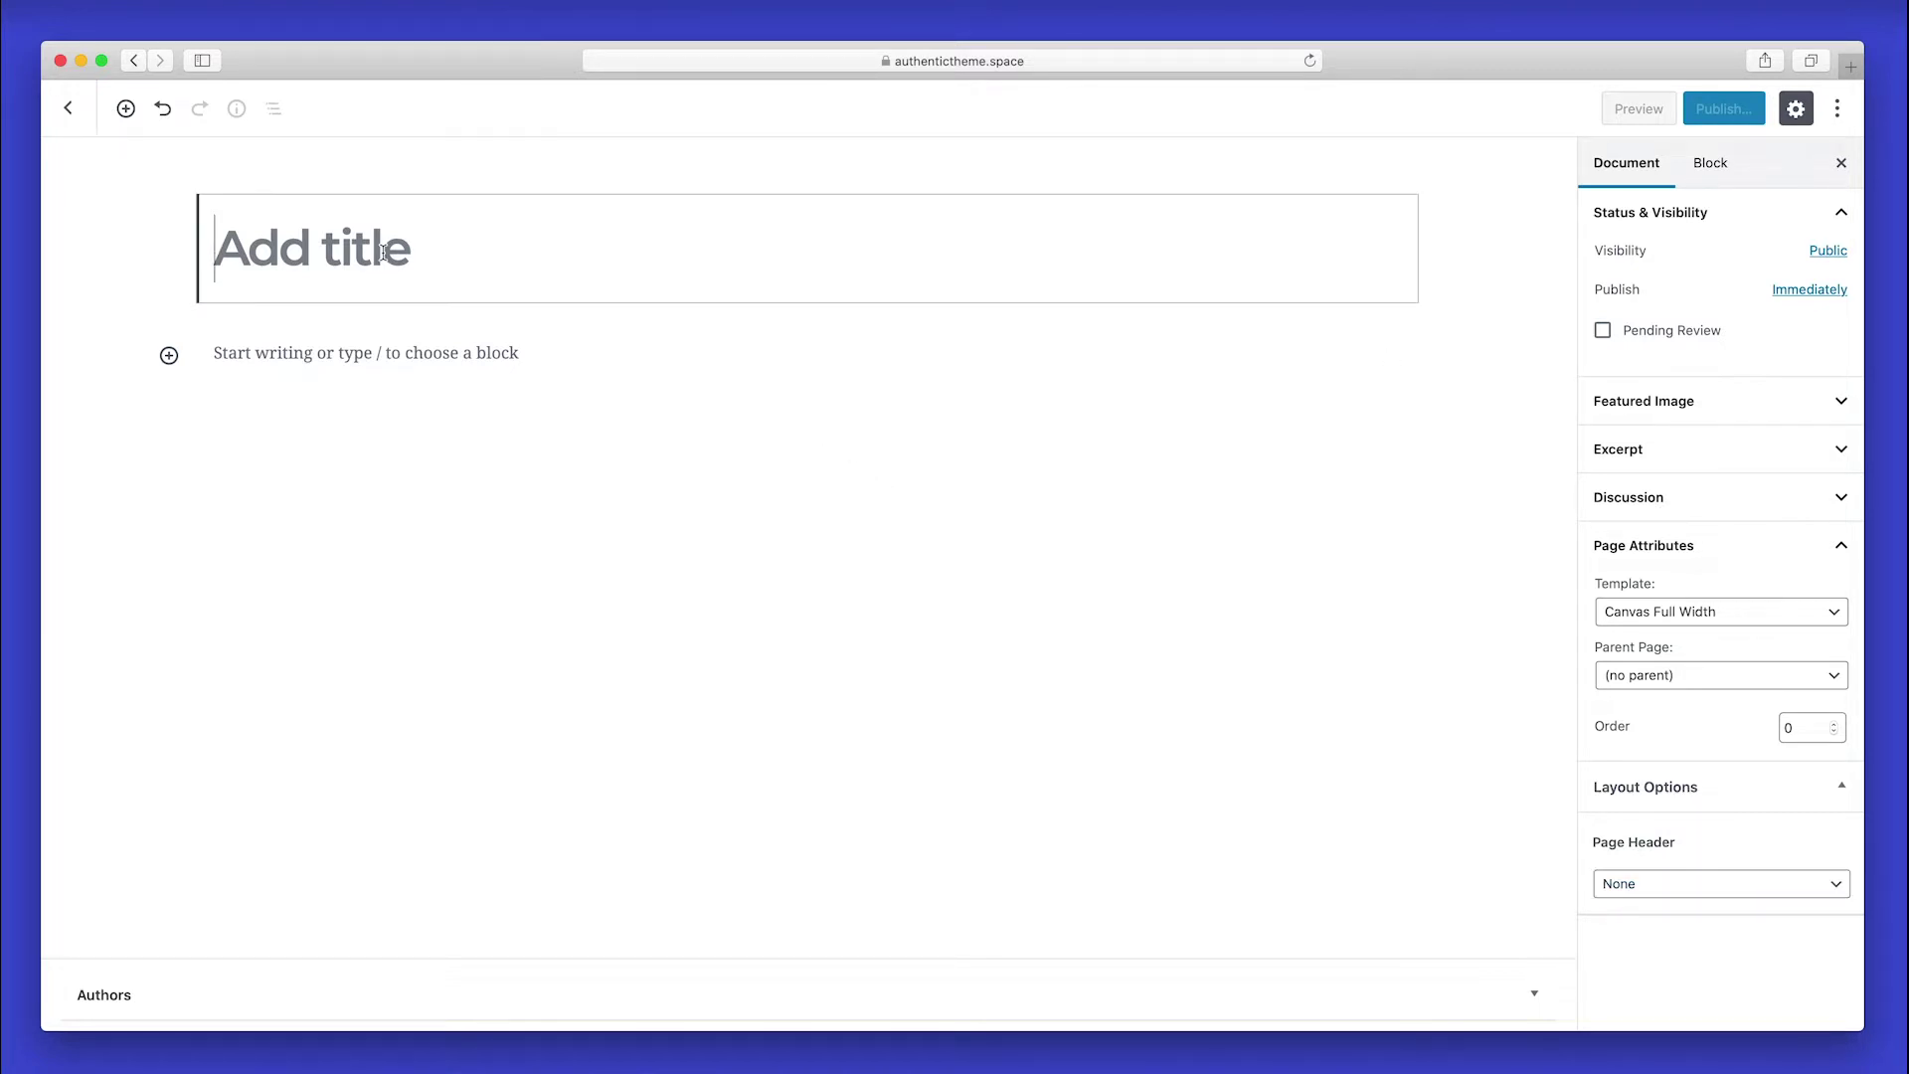
type("Homepage")
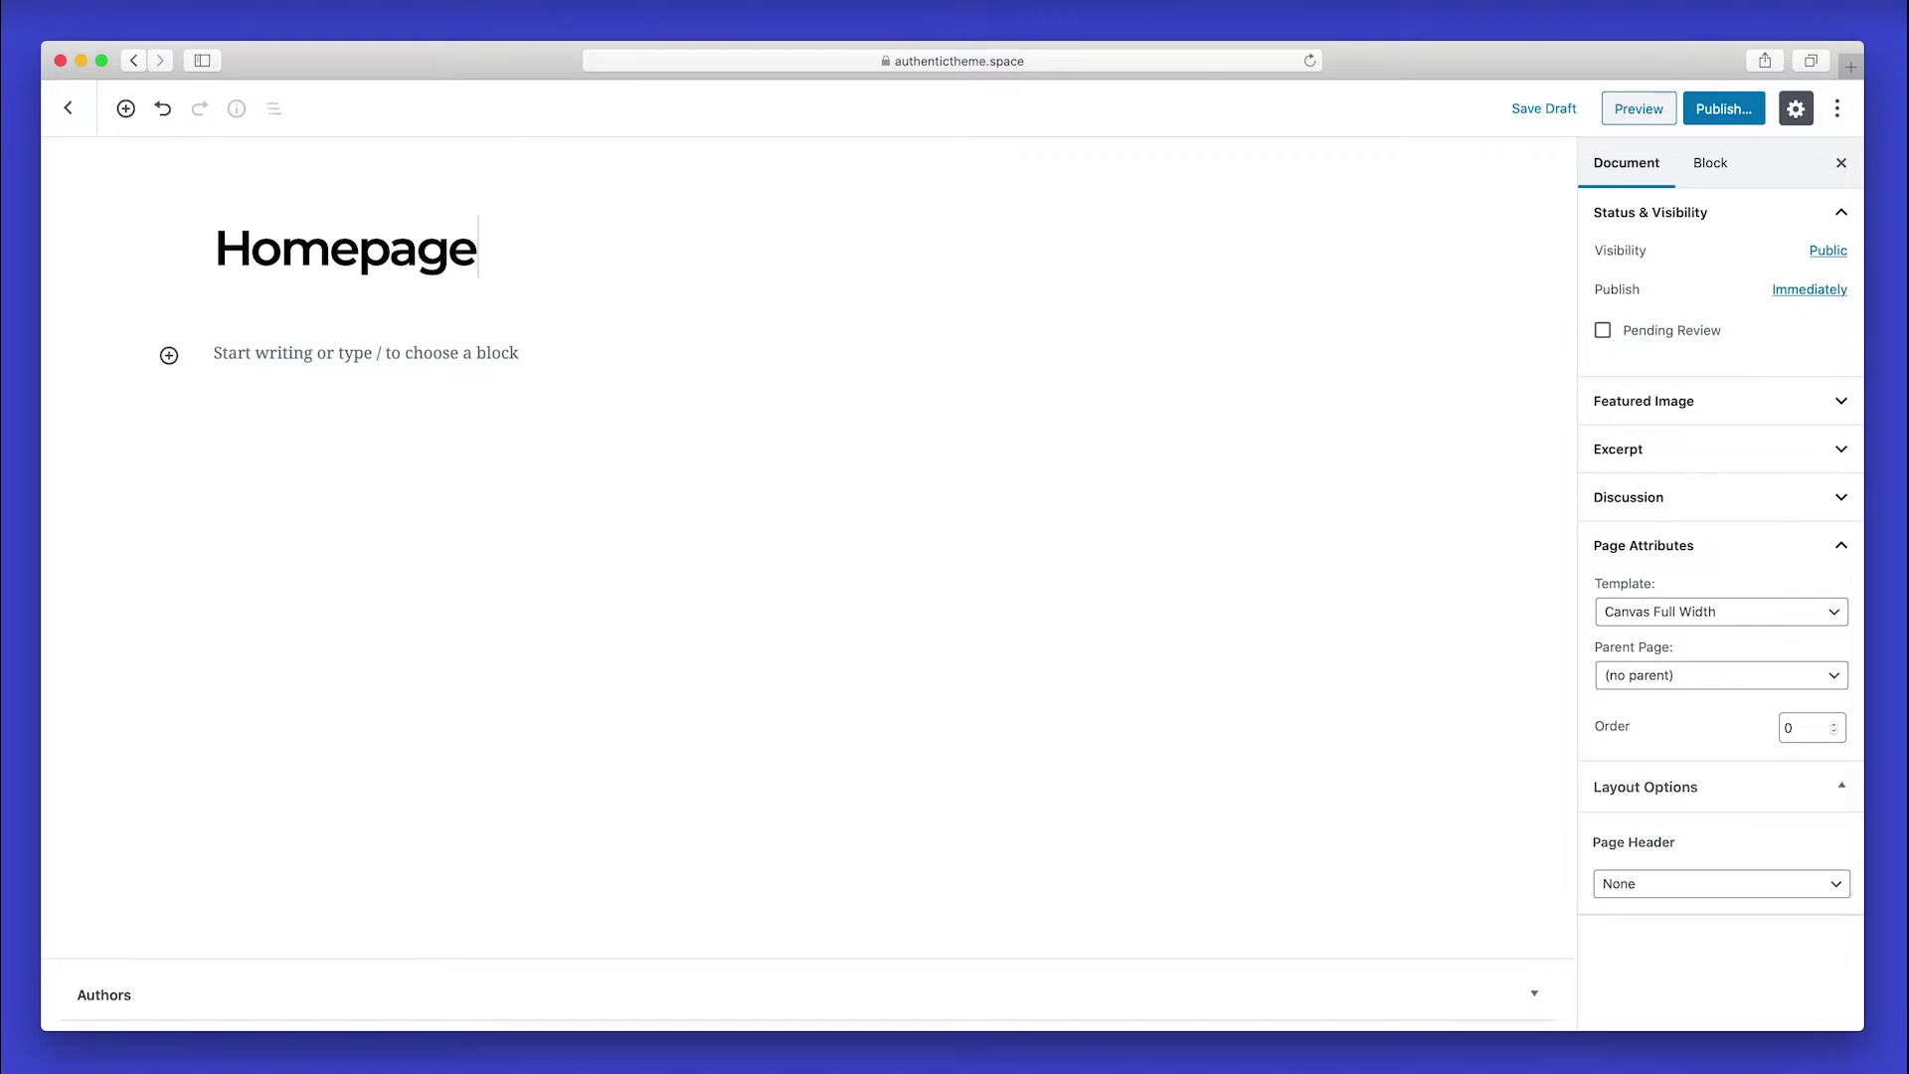
left_click(168, 356)
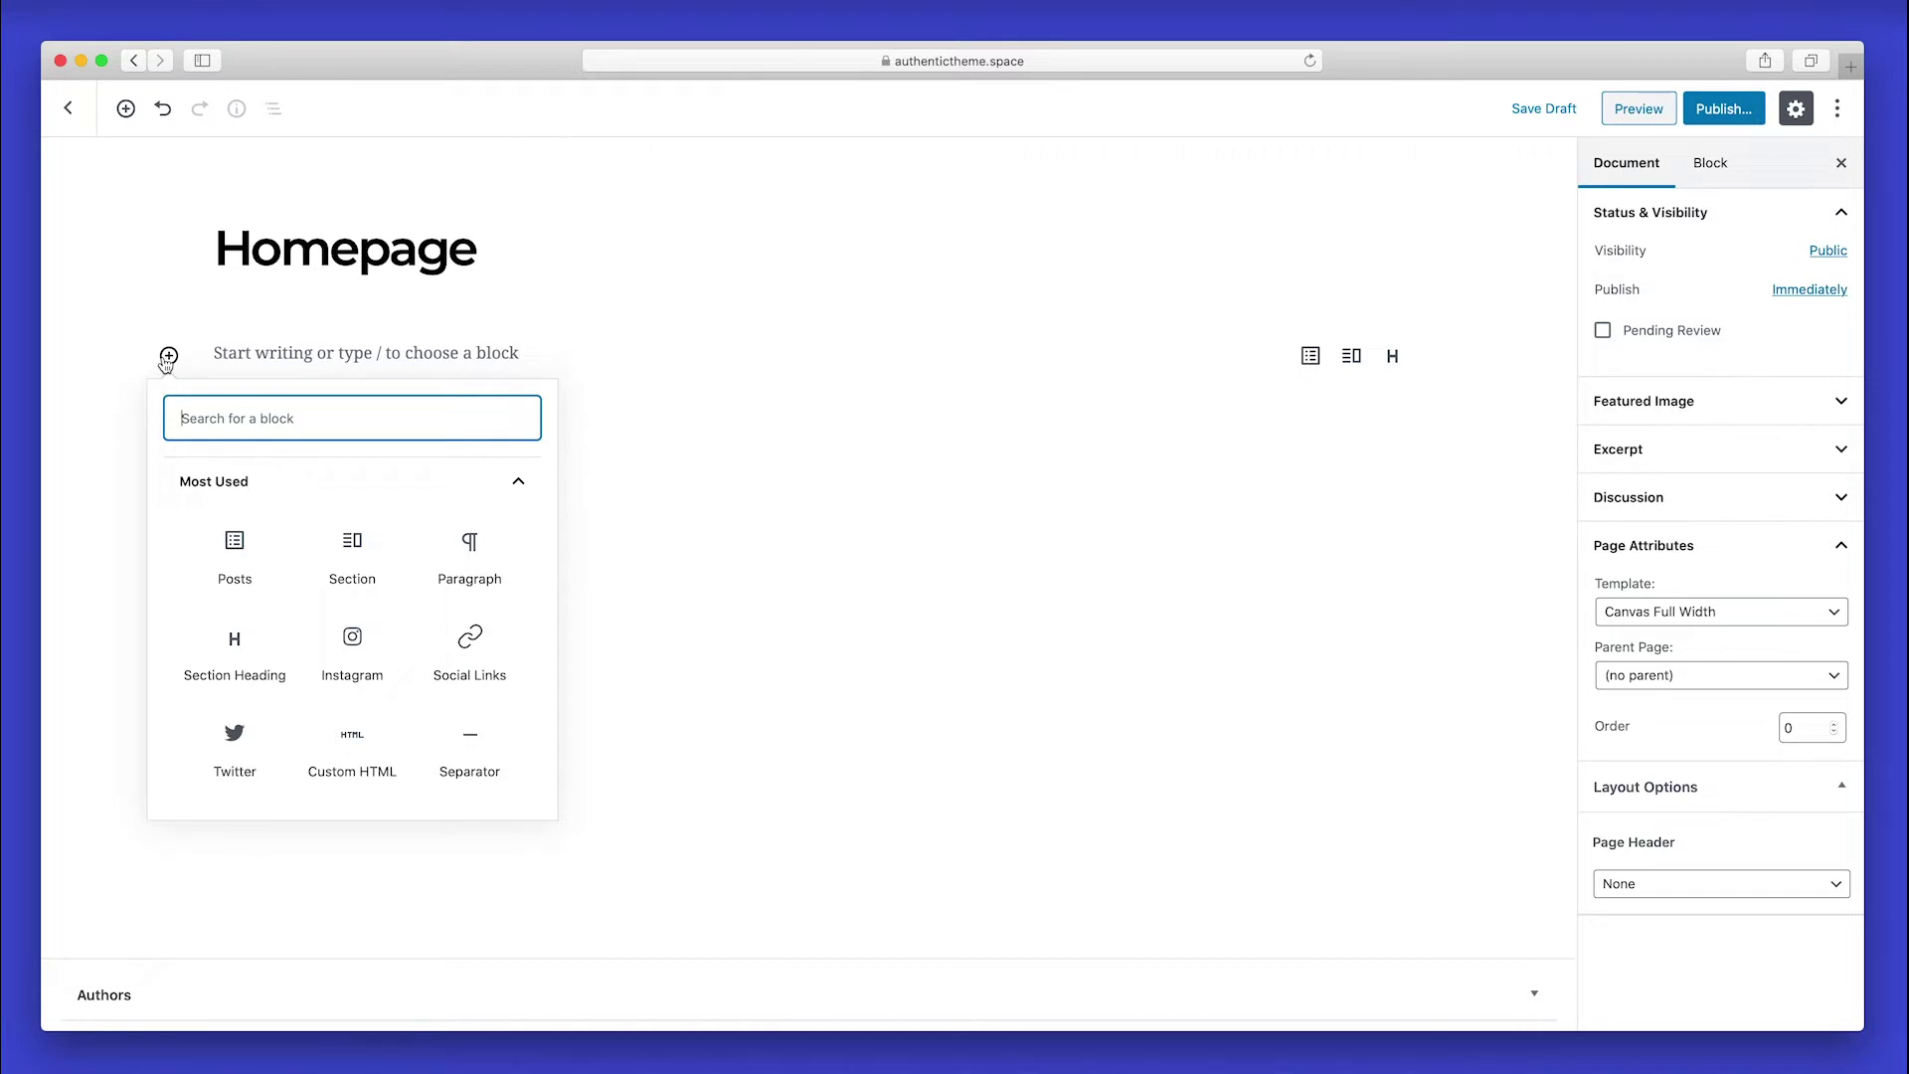
Insert a Section block with the Fullwidth layout.
type("section")
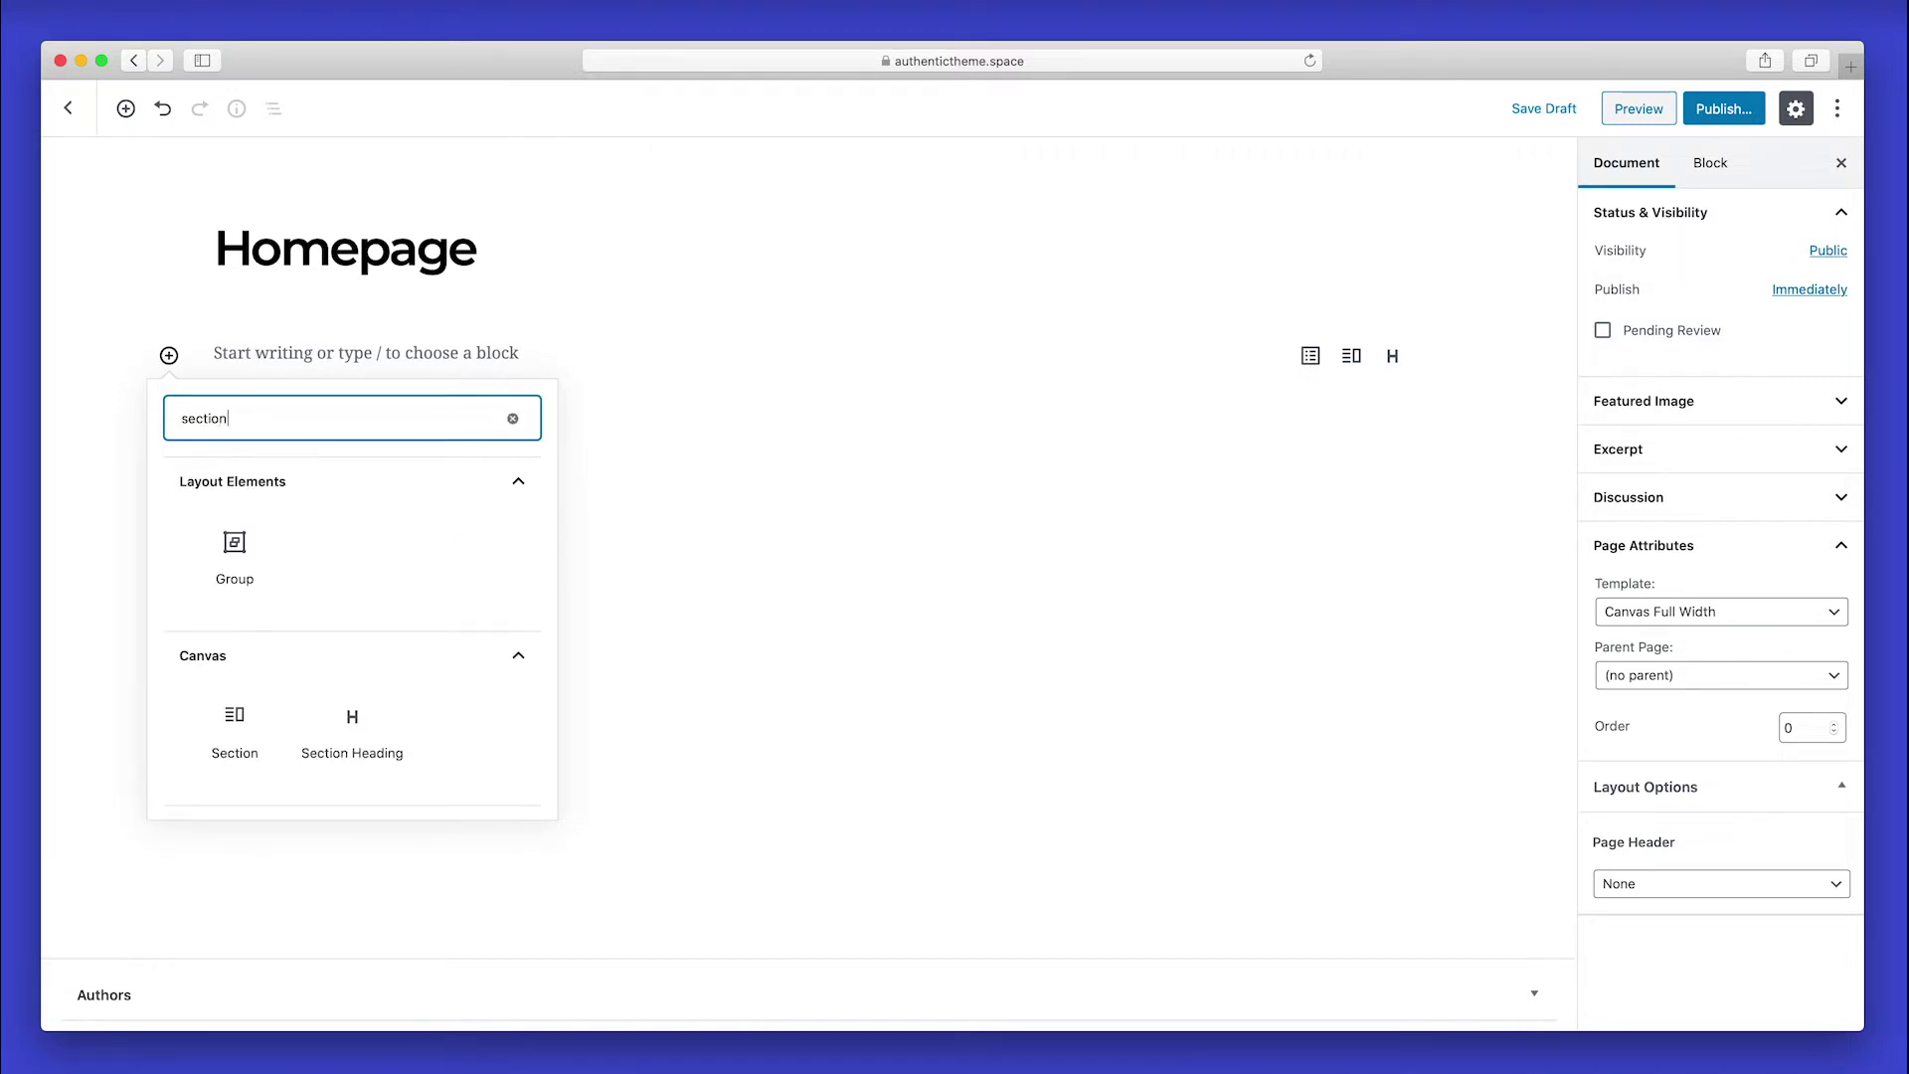
left_click(252, 747)
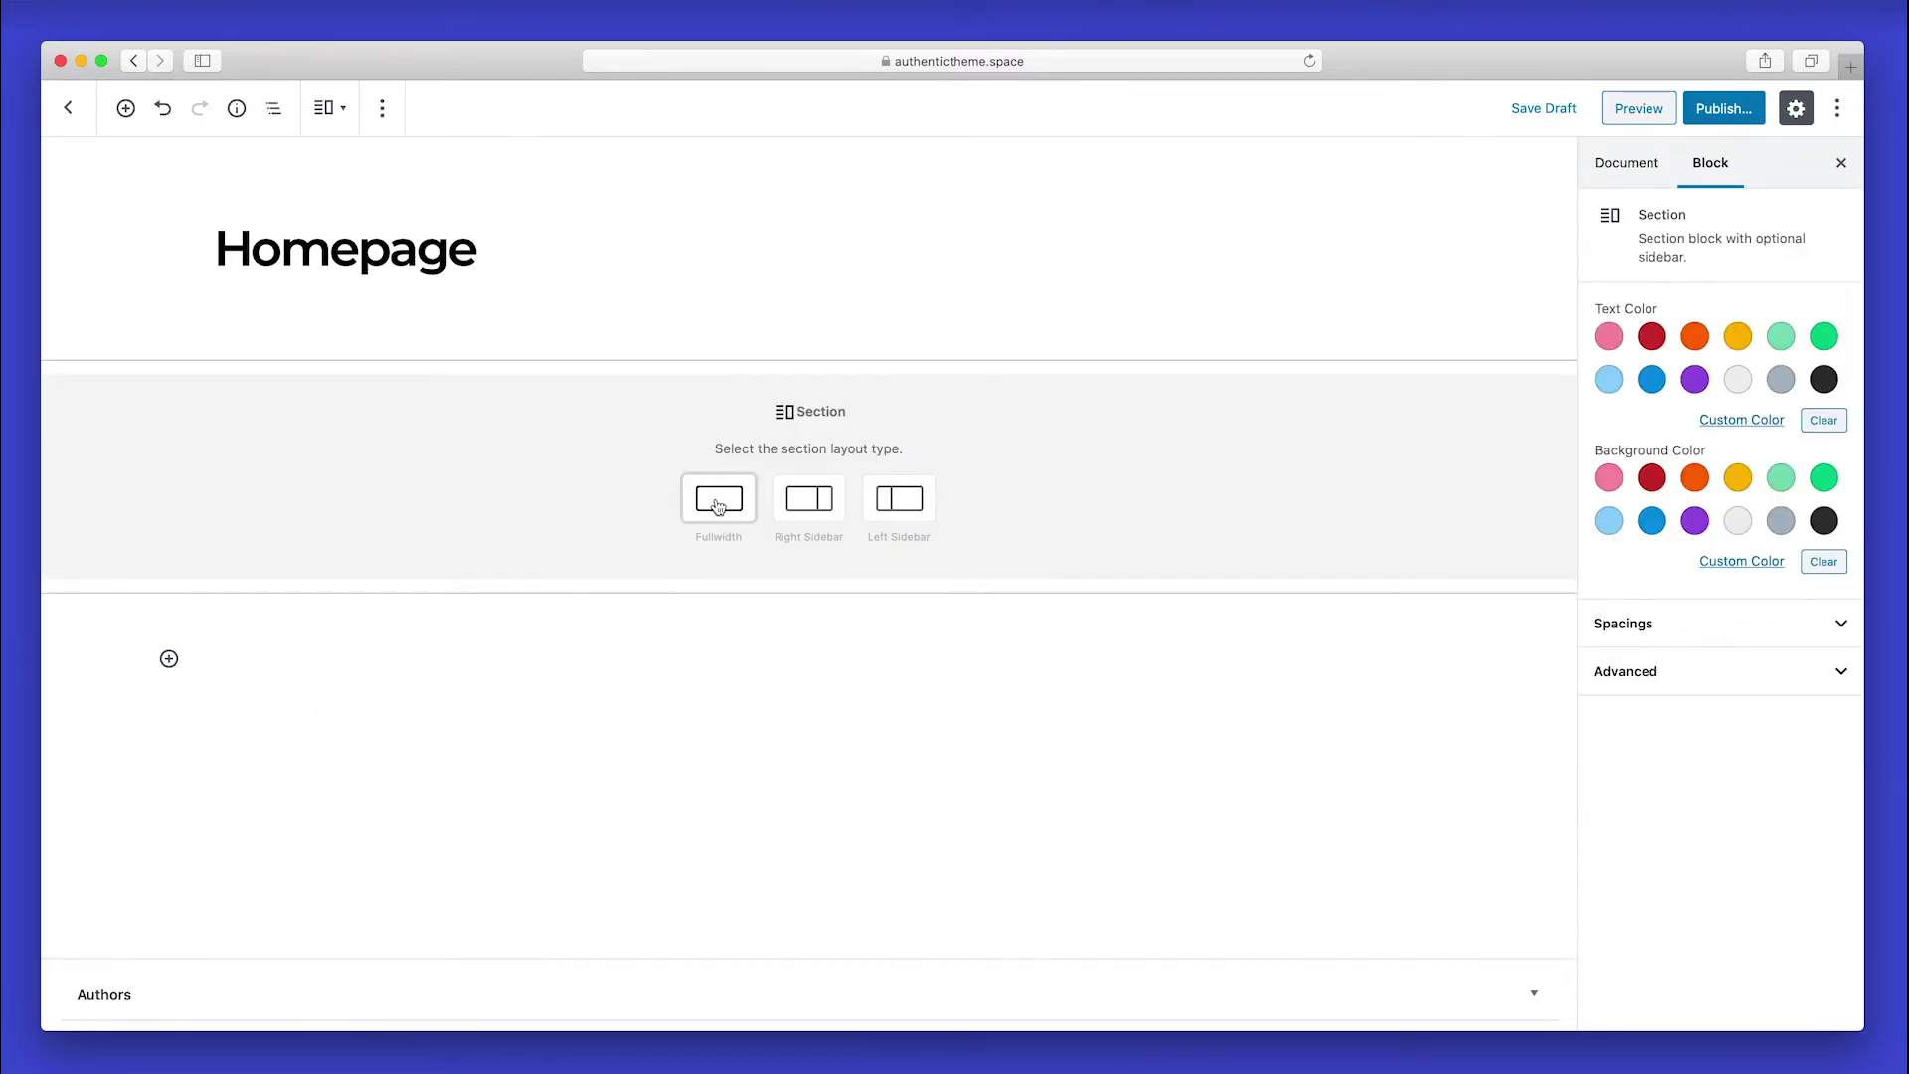
left_click(718, 505)
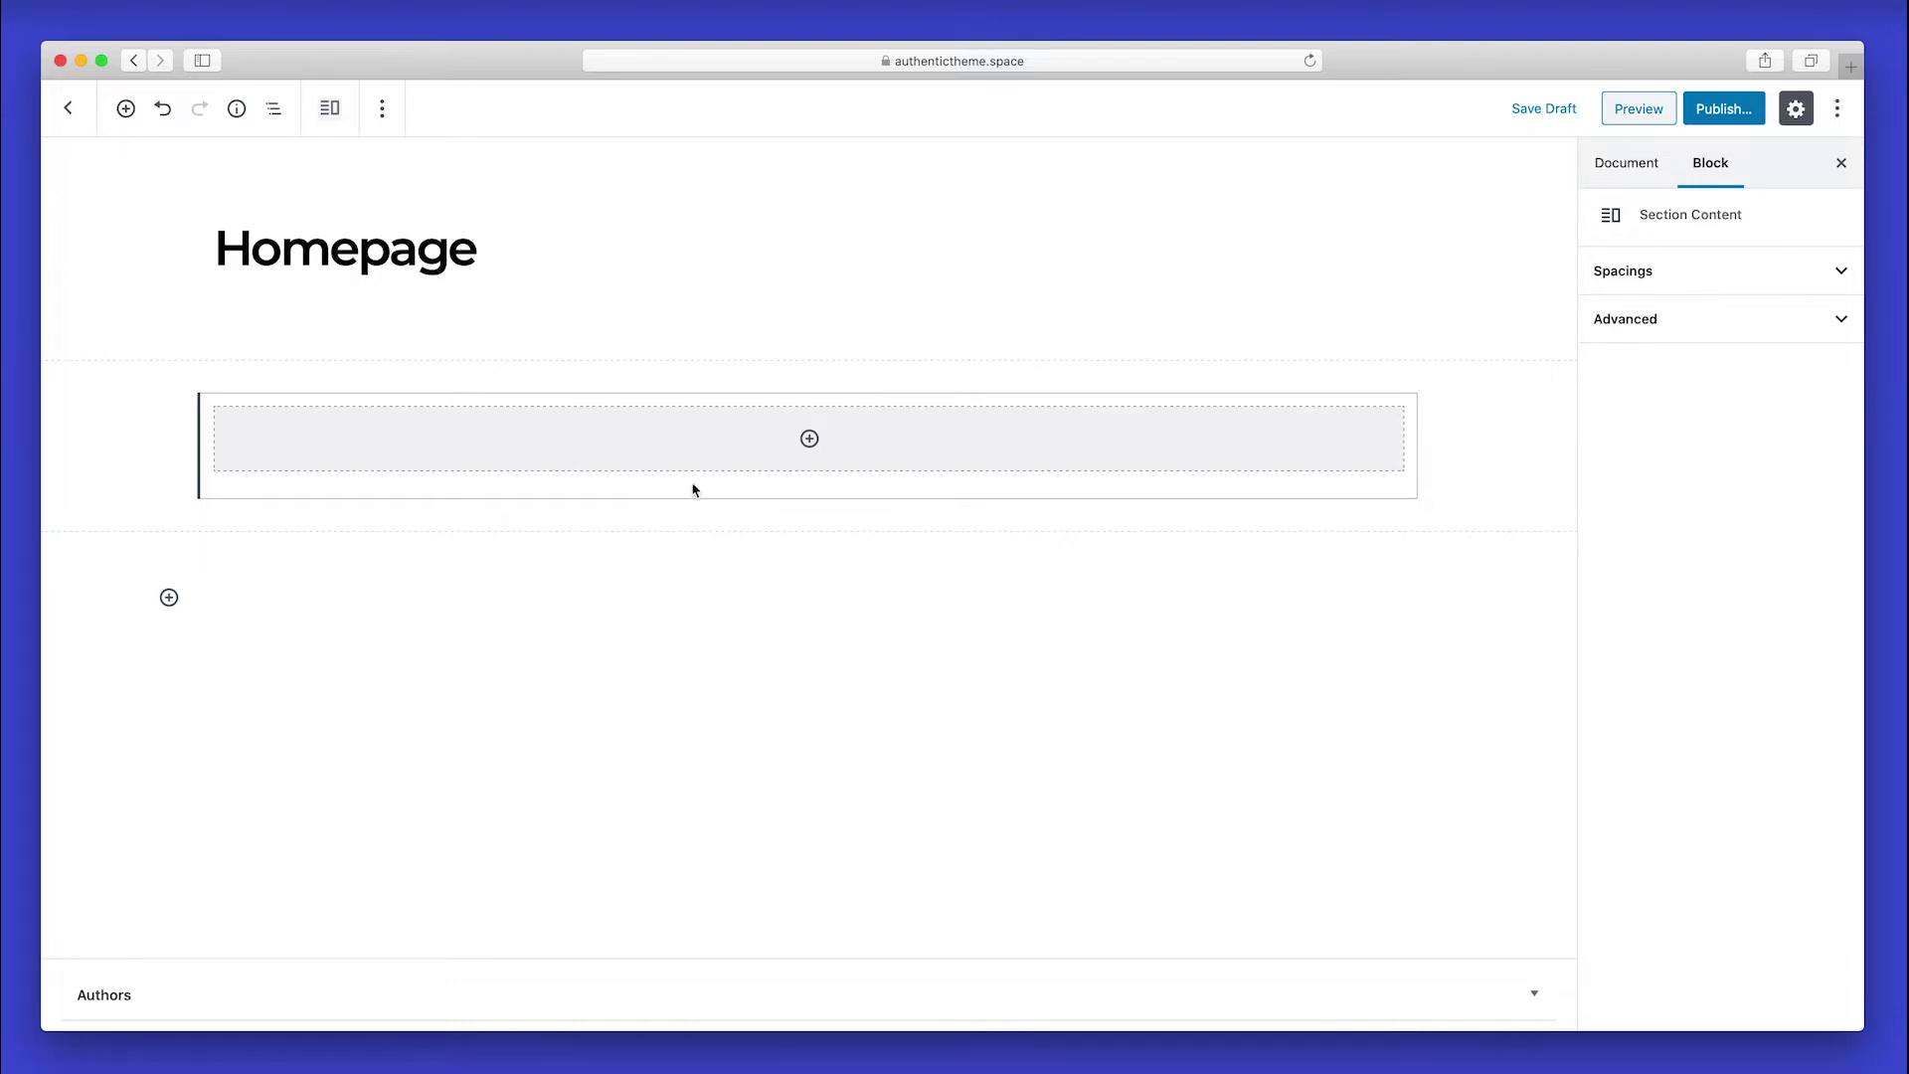
Set the outer Section's alignment to Full Width.
left_click(274, 109)
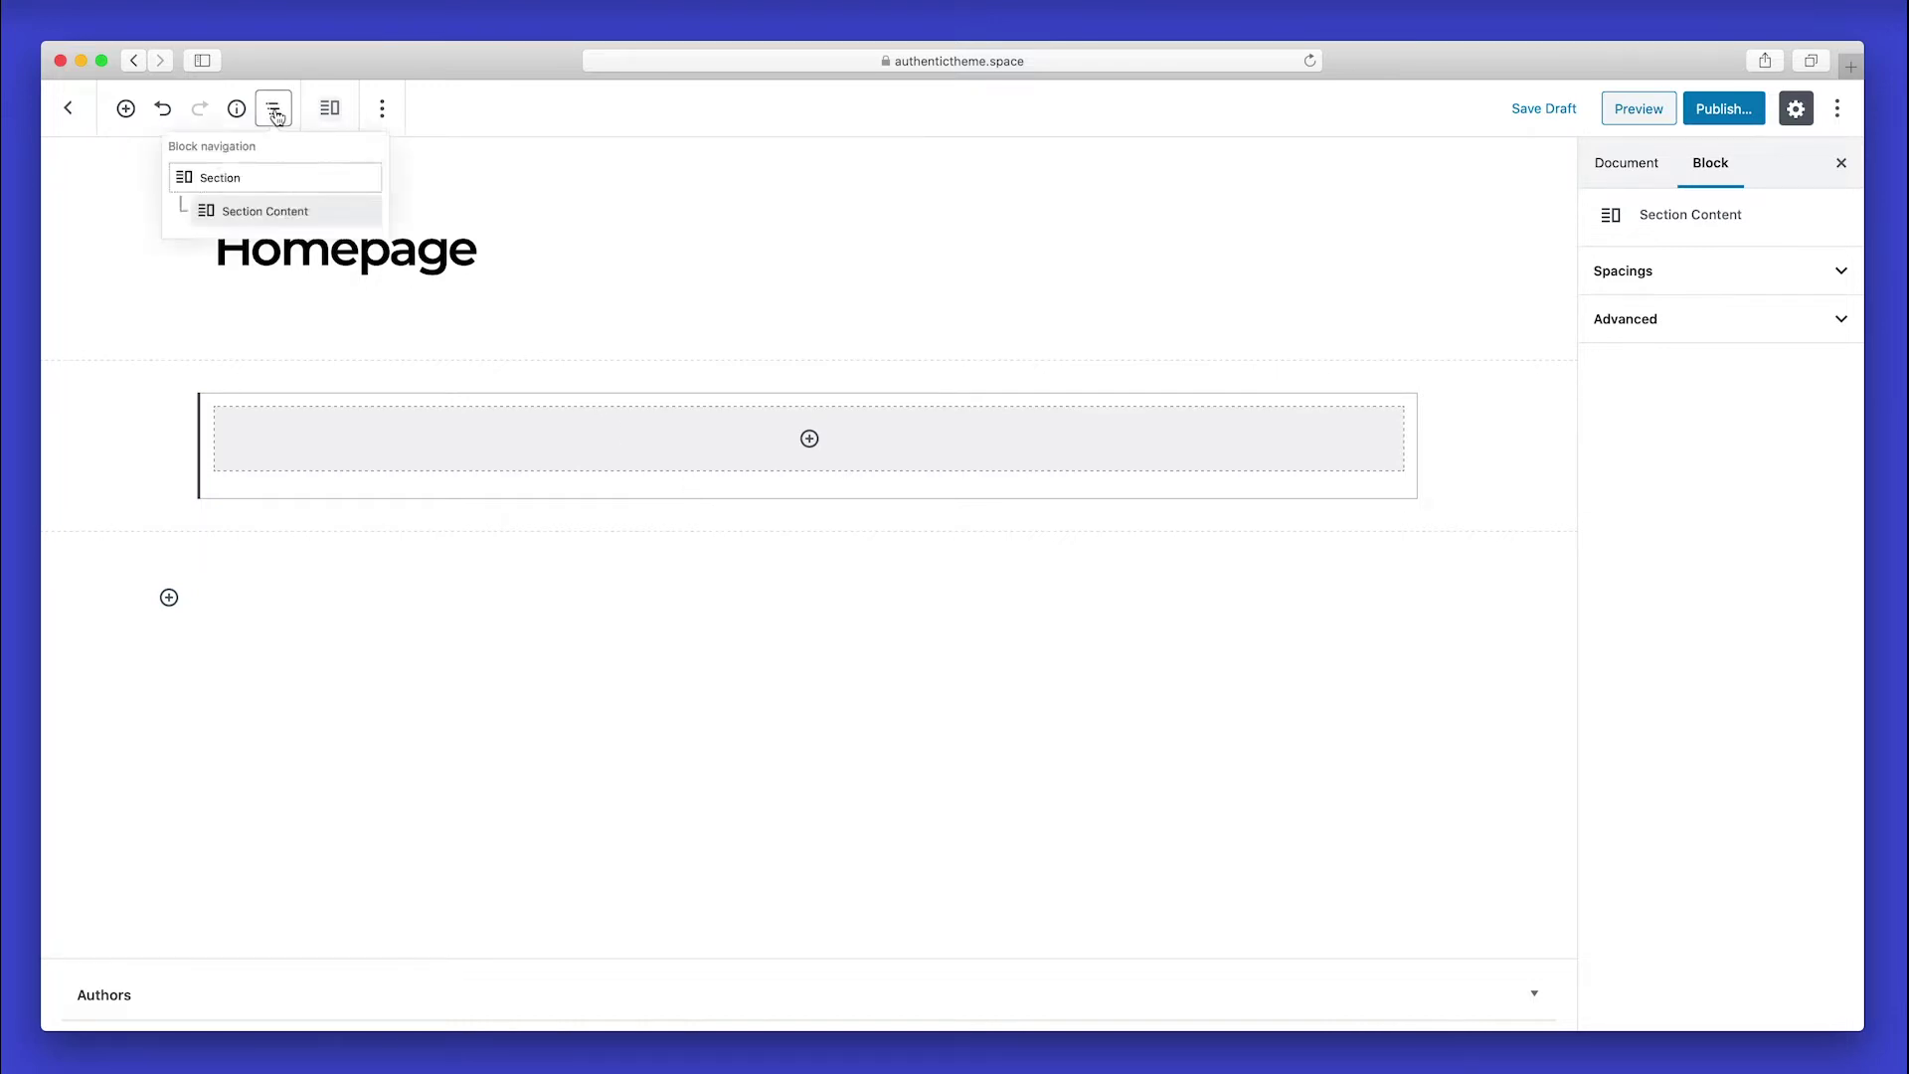
left_click(270, 199)
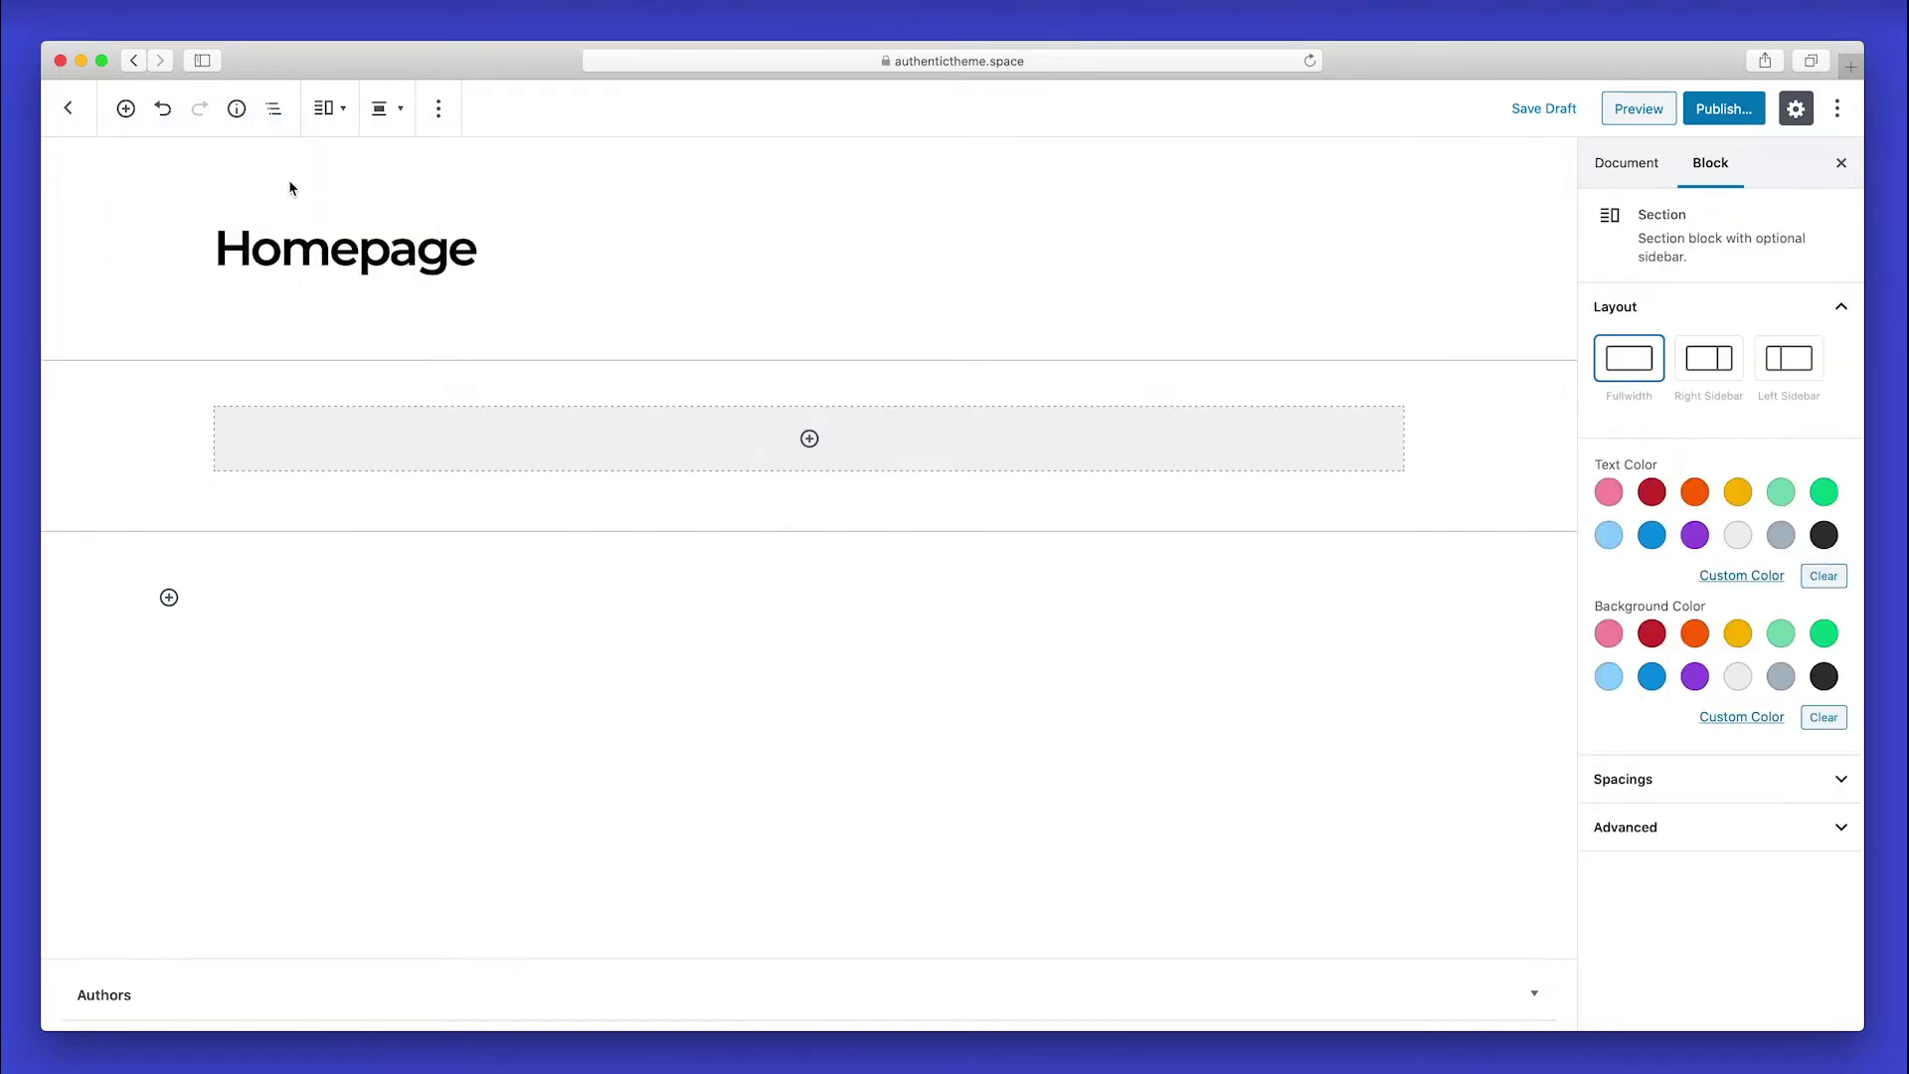
left_click(390, 111)
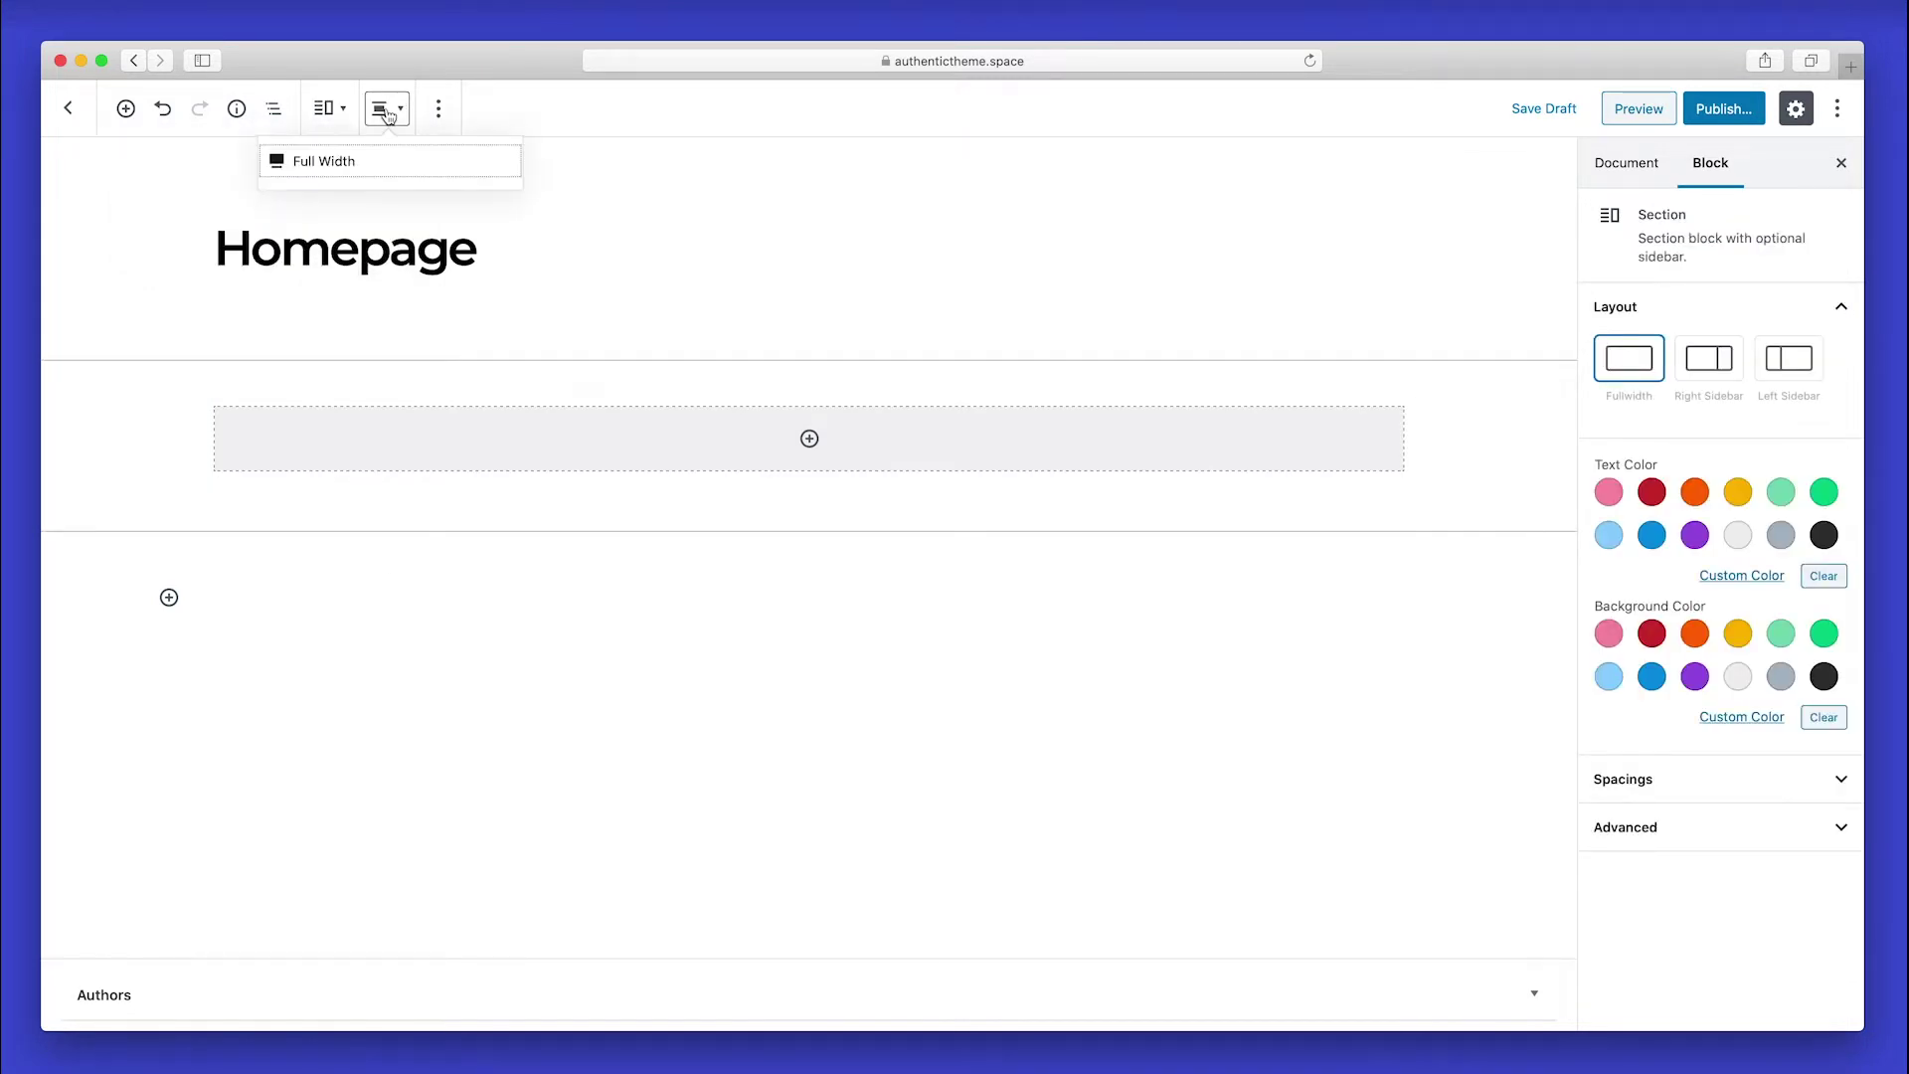
left_click(367, 164)
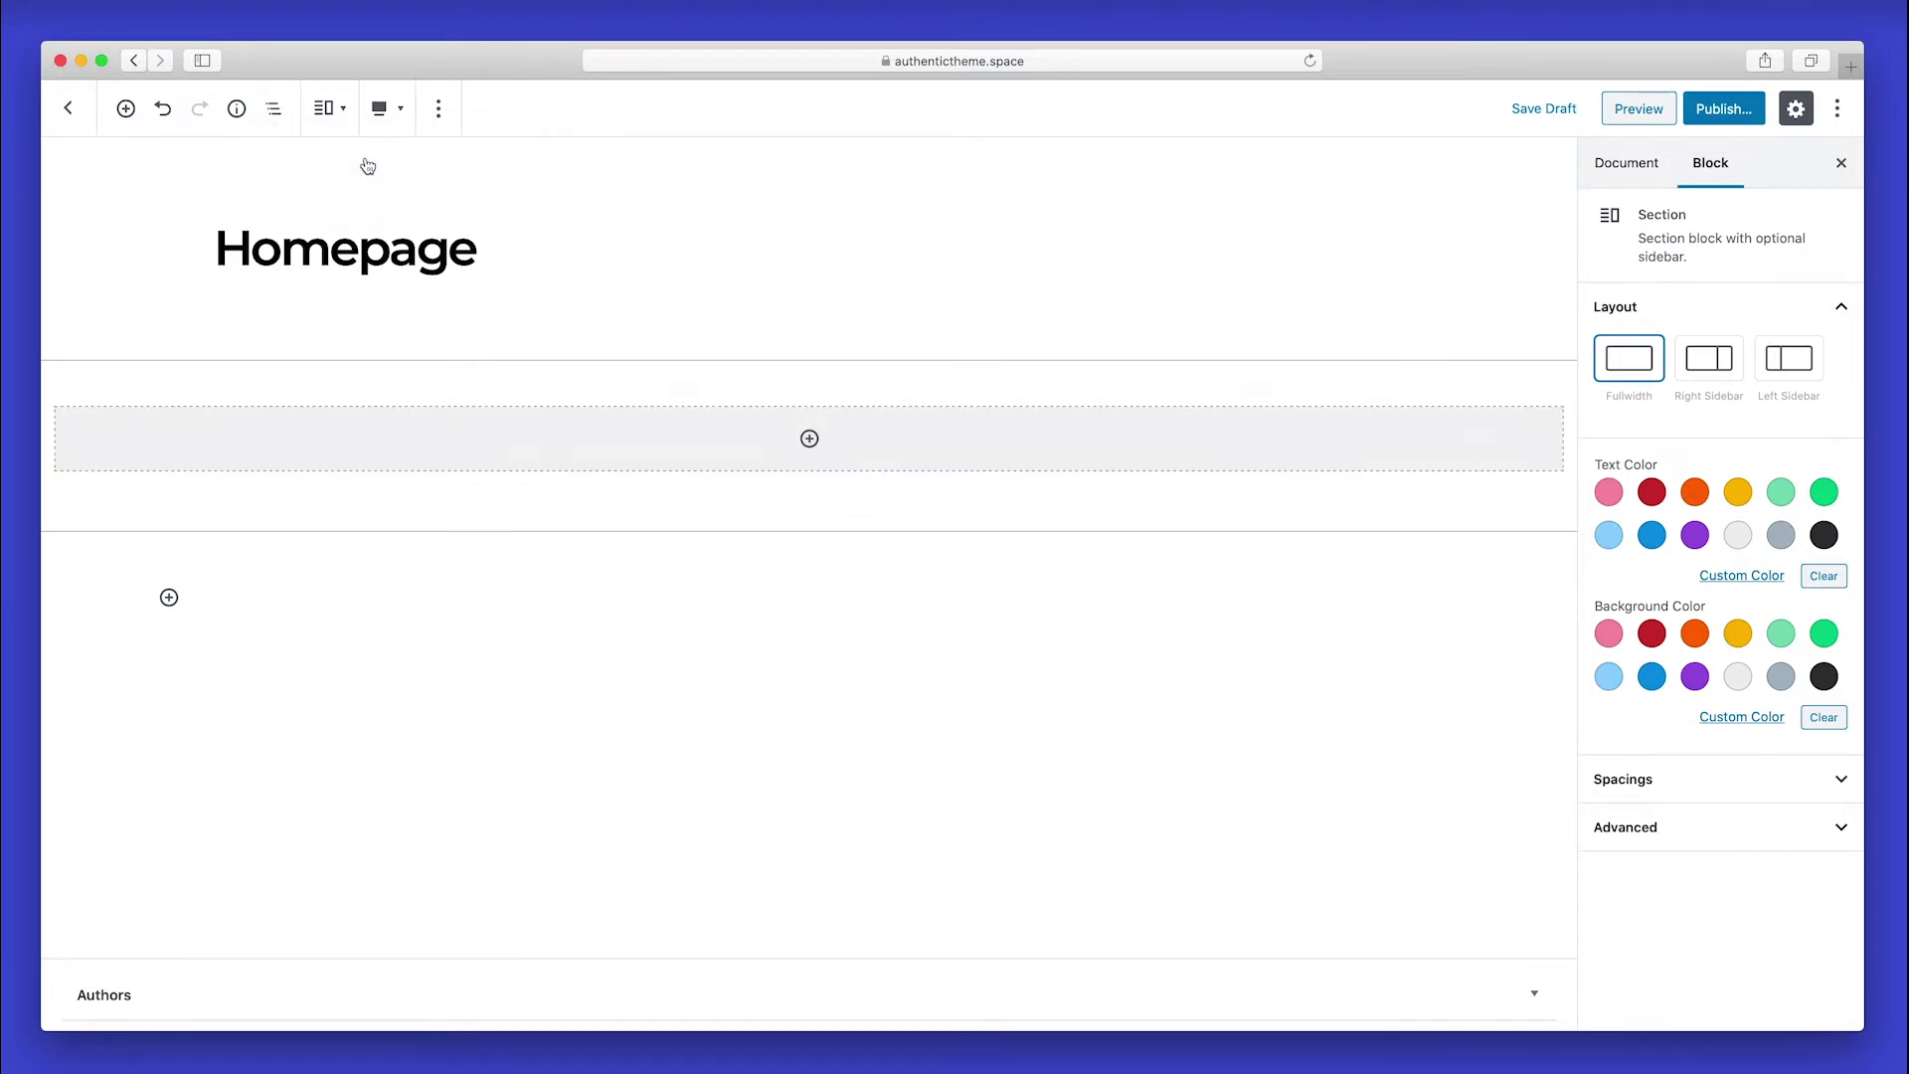
Insert a Canvas Posts block inside the section using the Slider 1 layout.
left_click(806, 441)
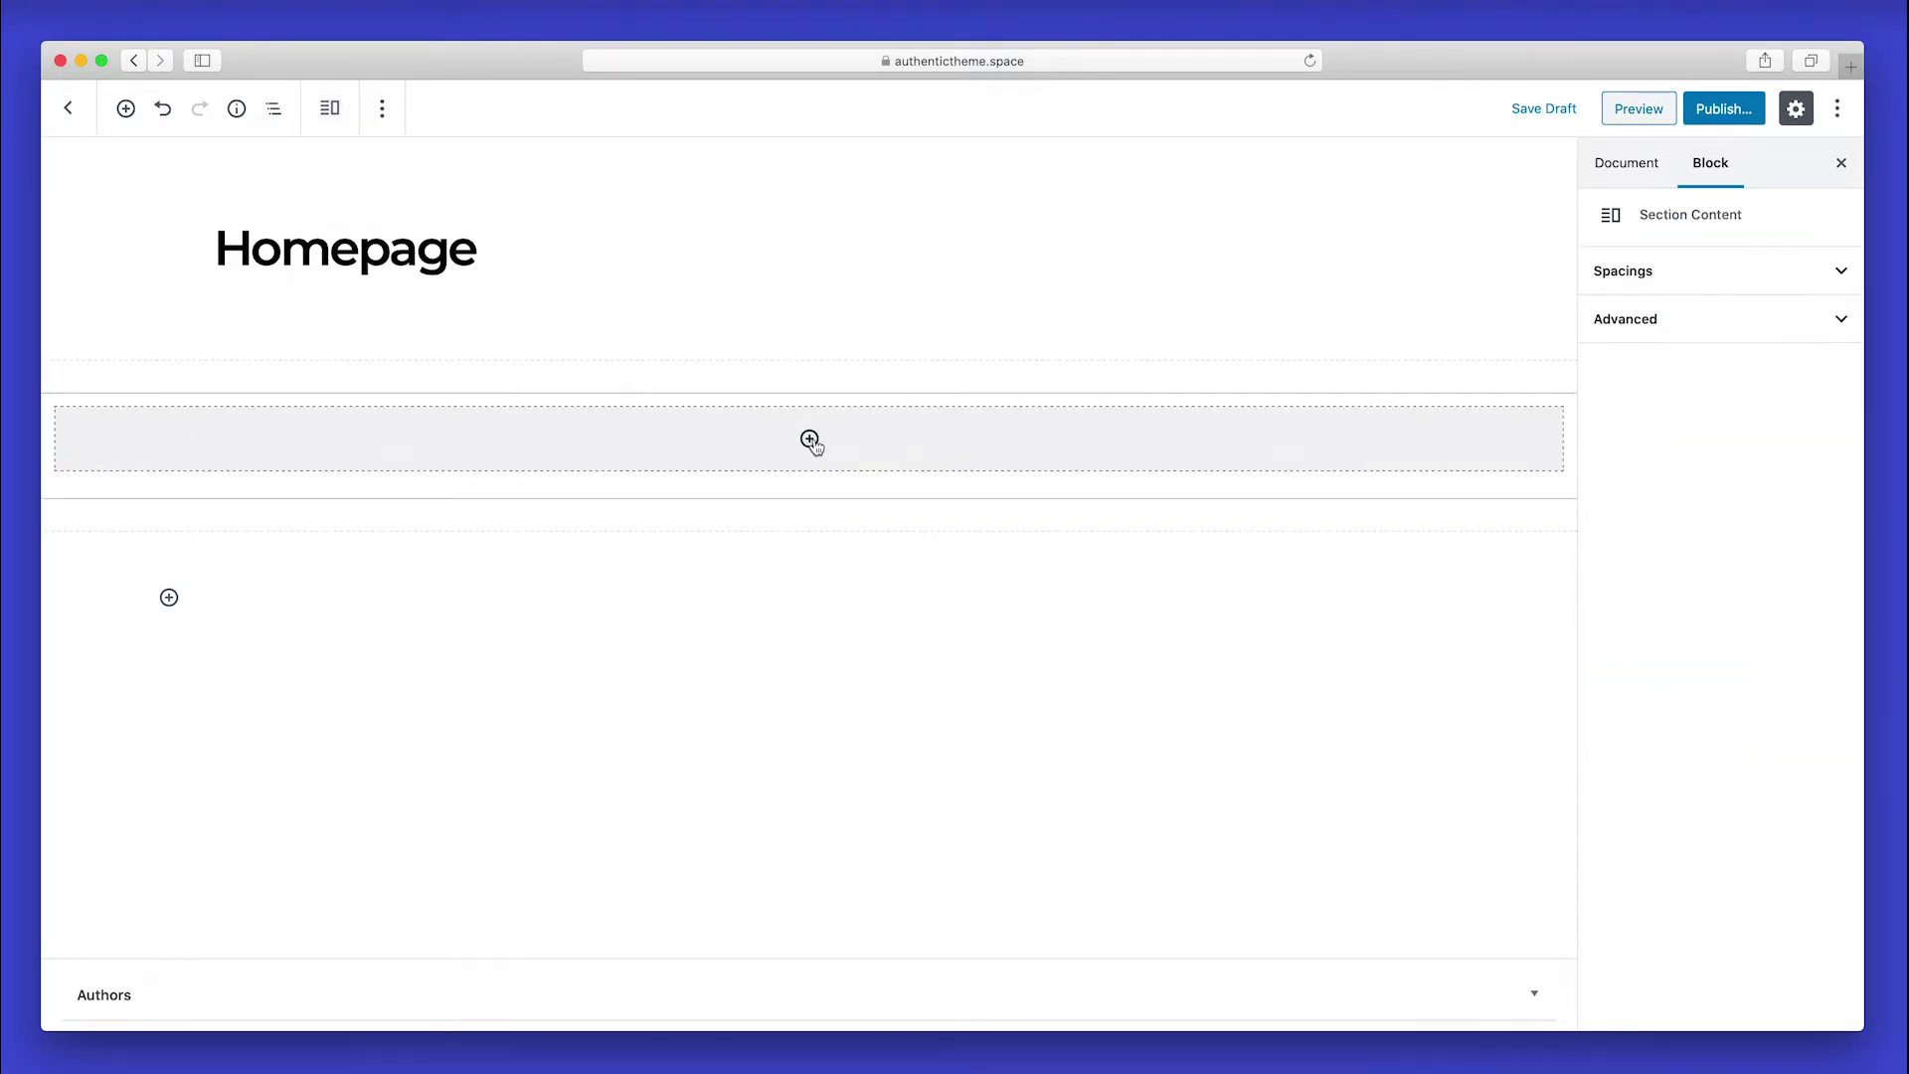
left_click(809, 440)
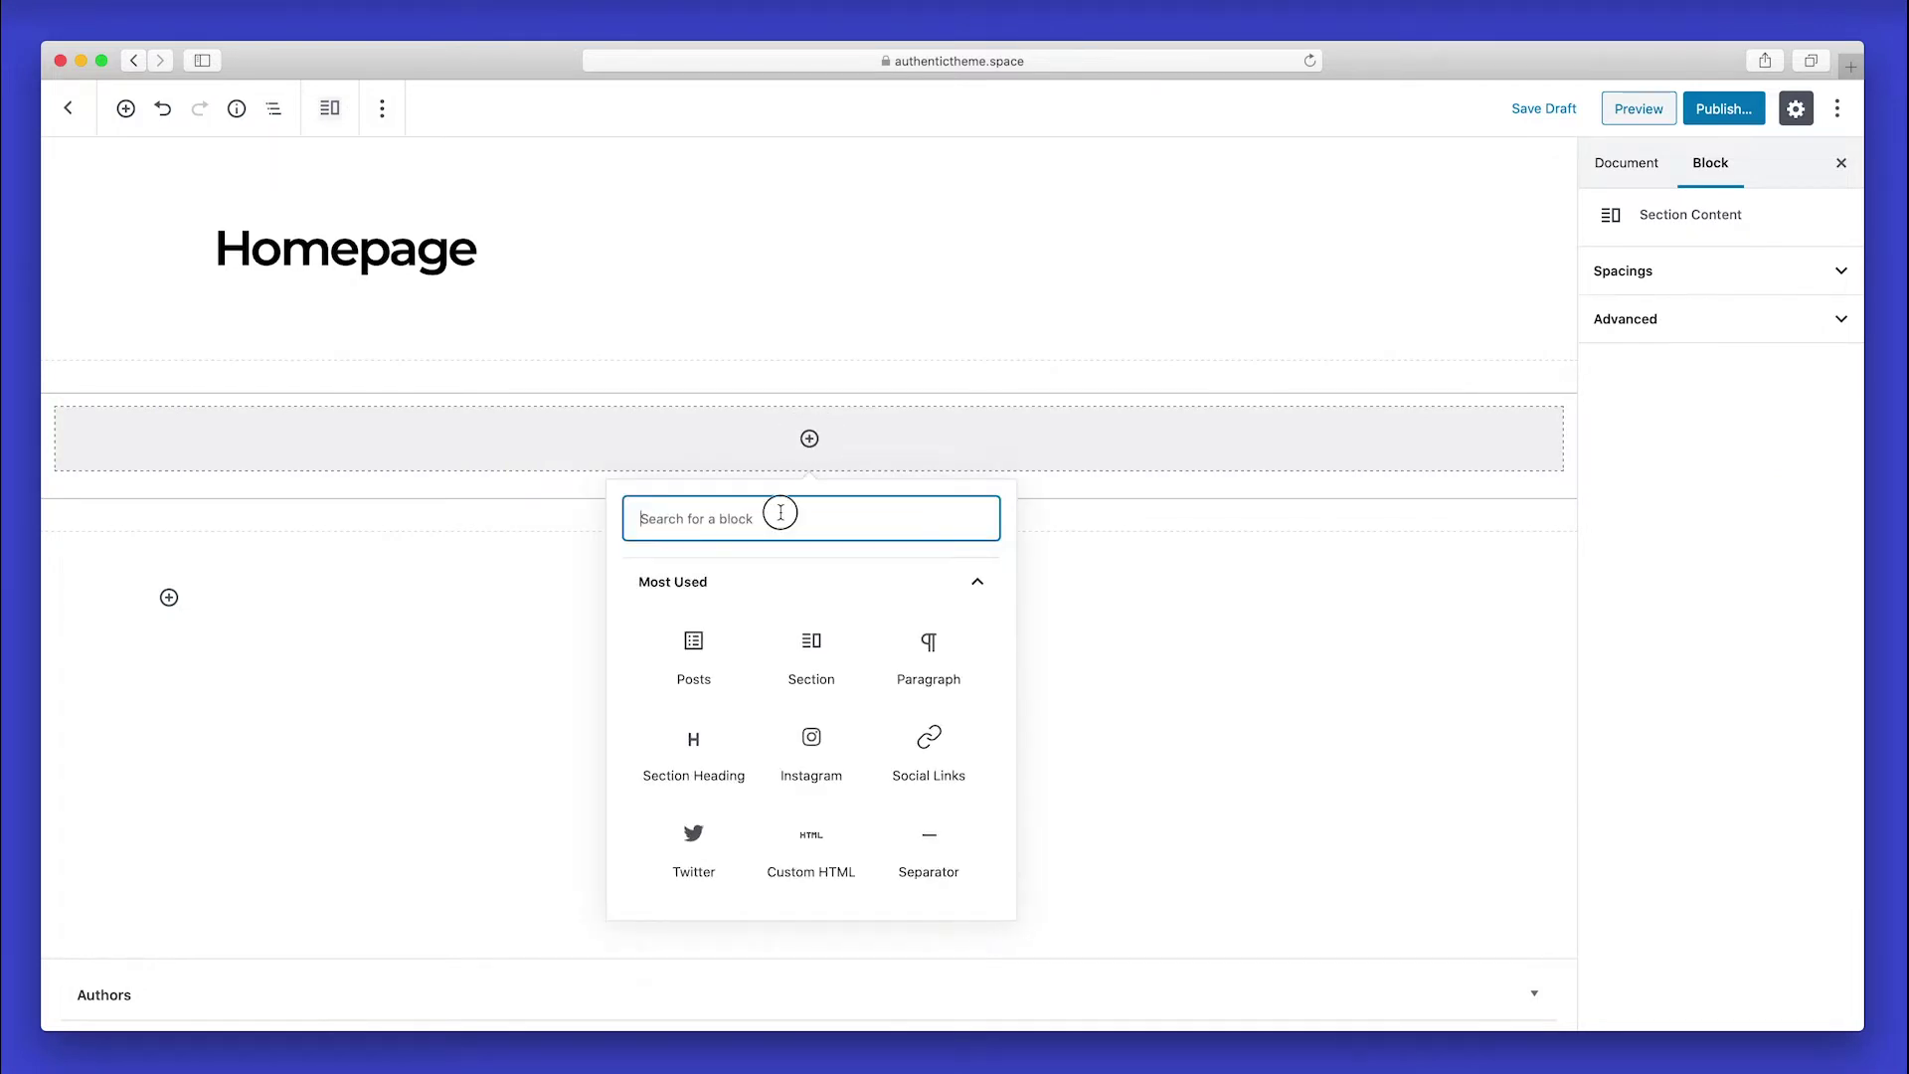
type("posts")
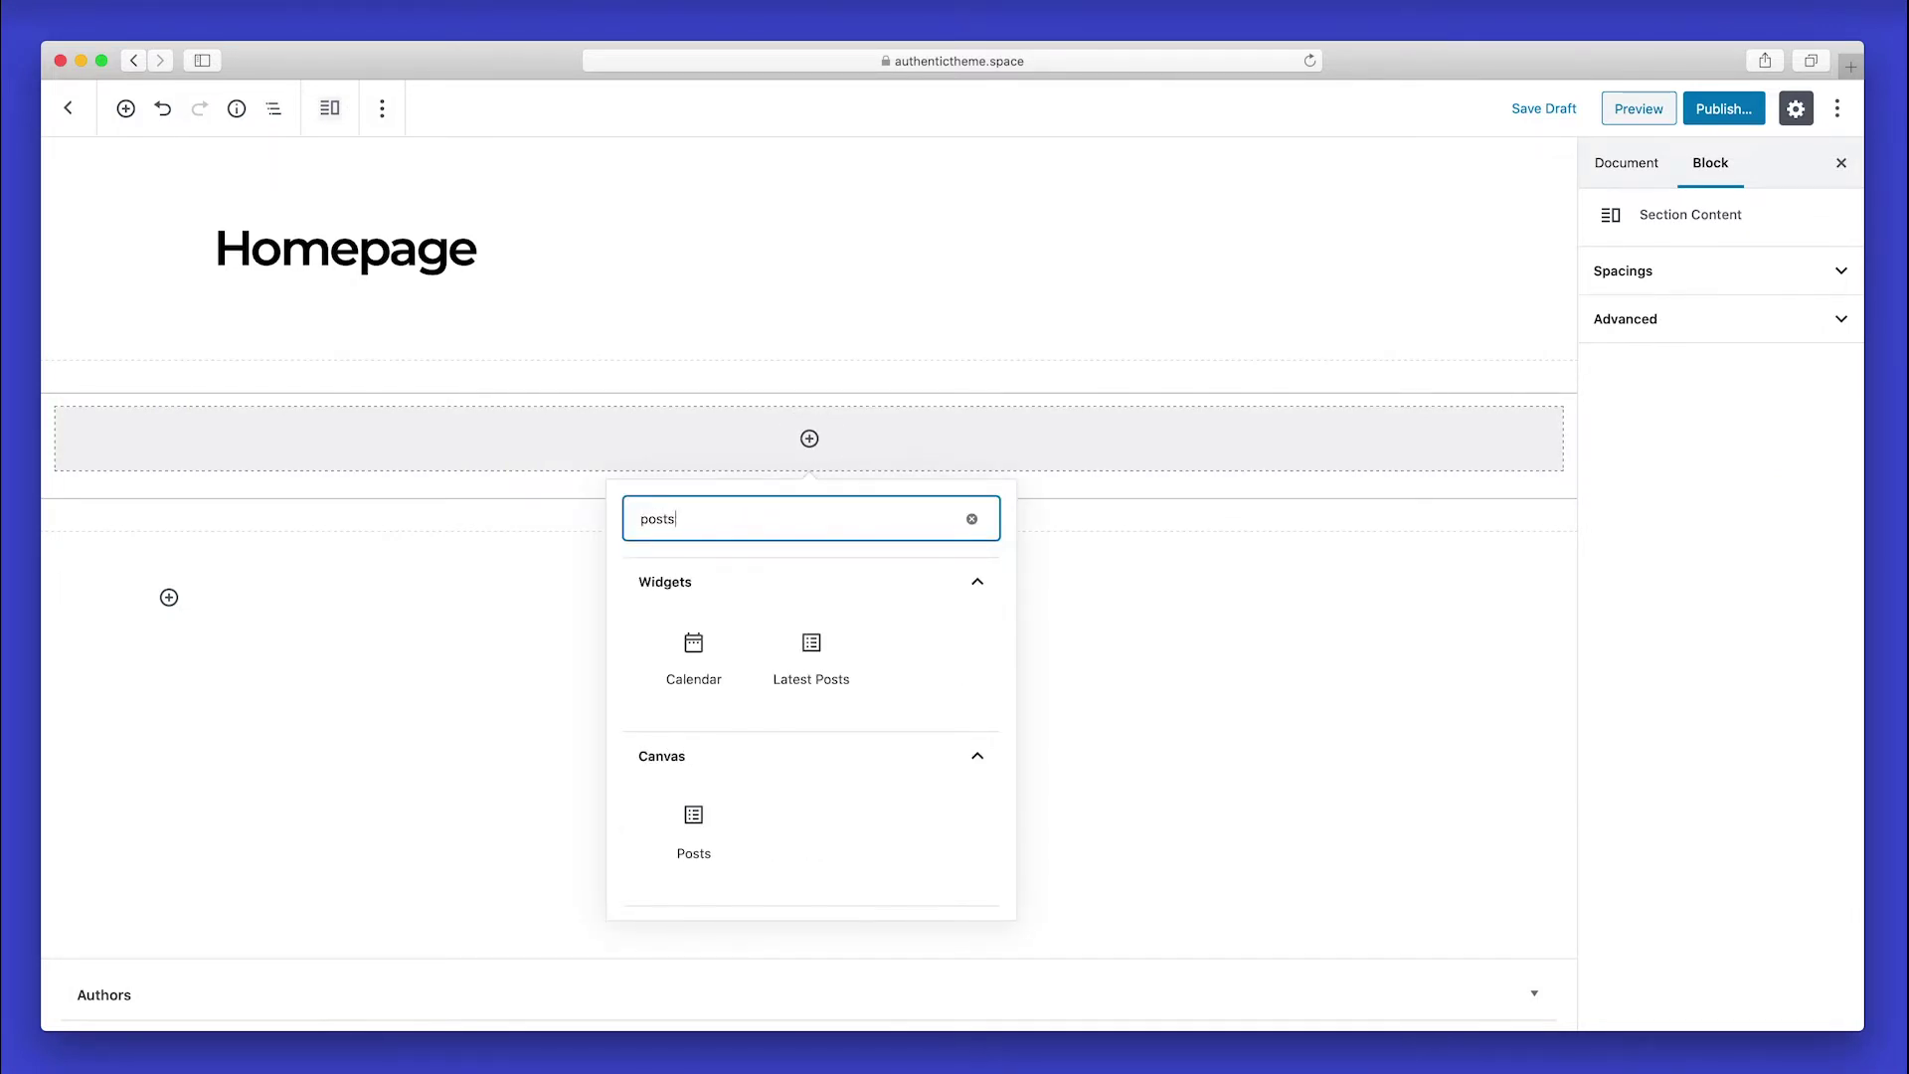
left_click(696, 818)
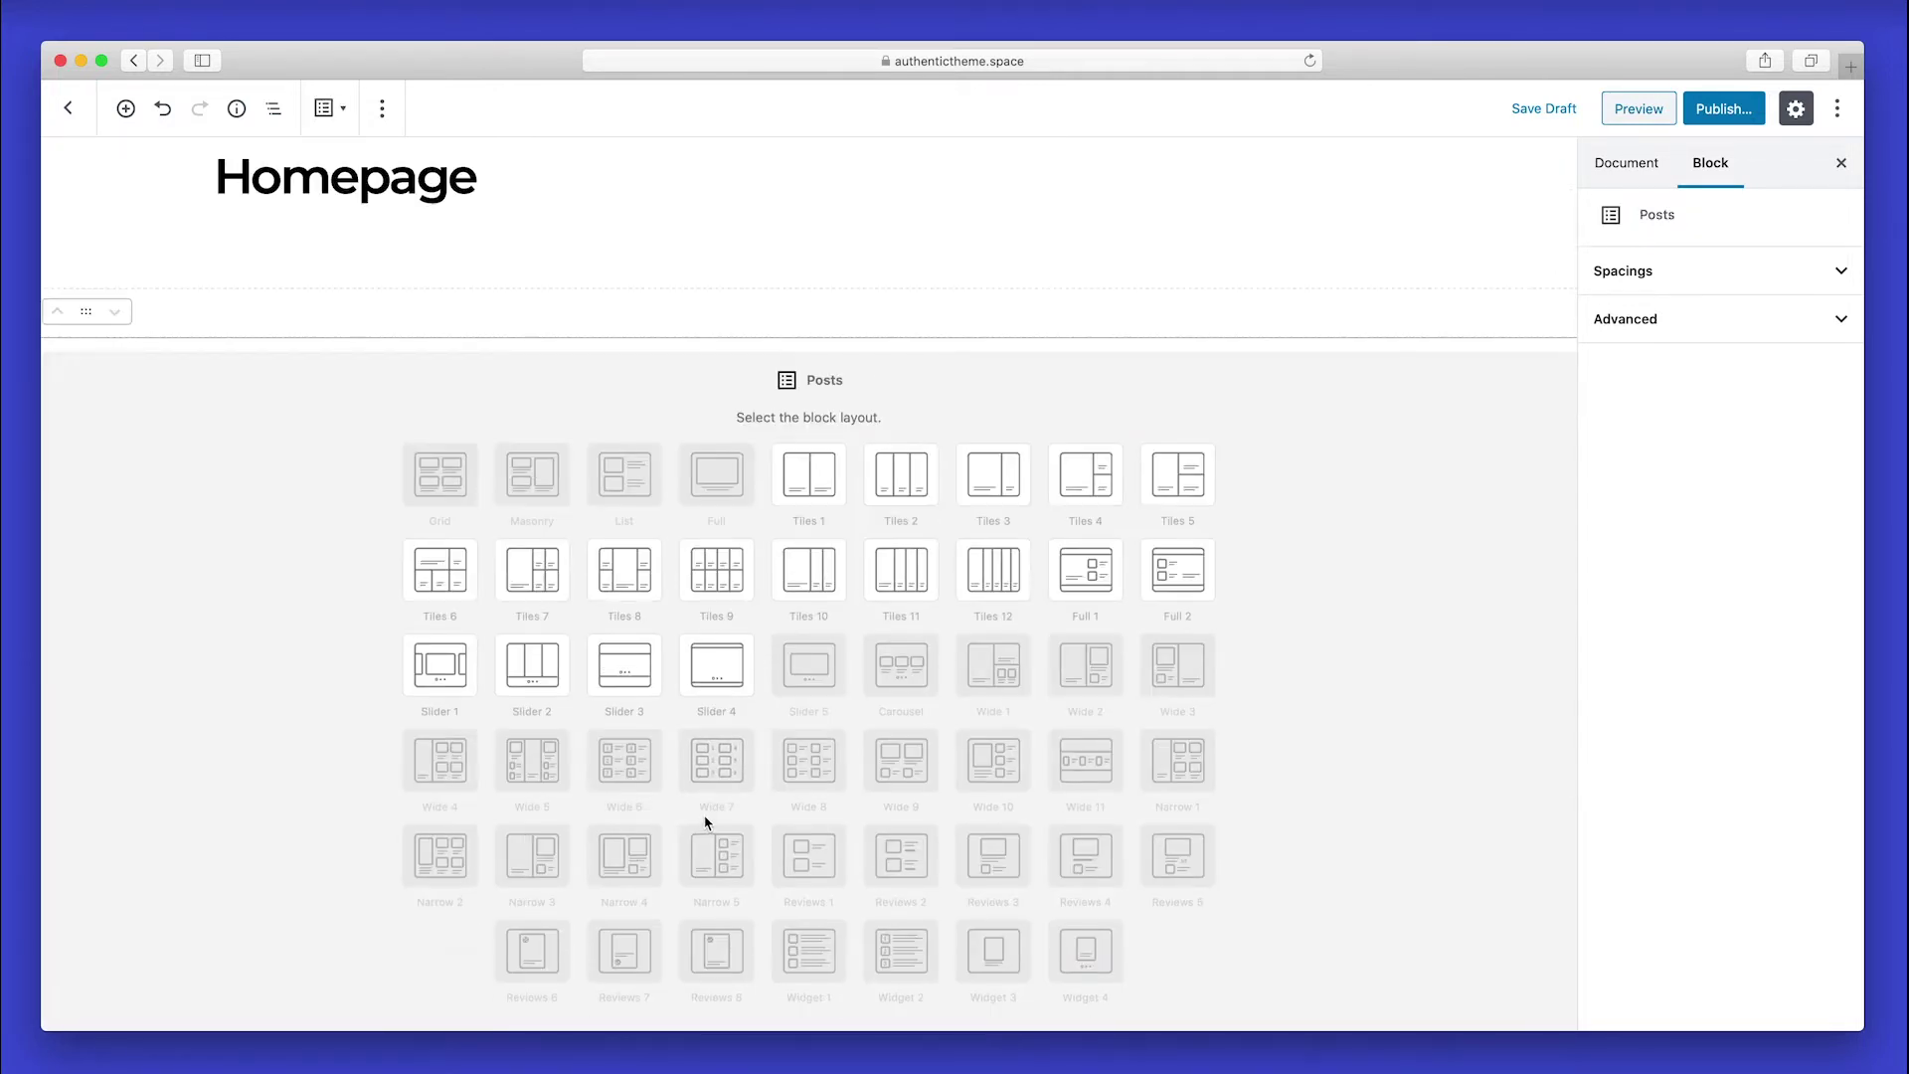
left_click(440, 666)
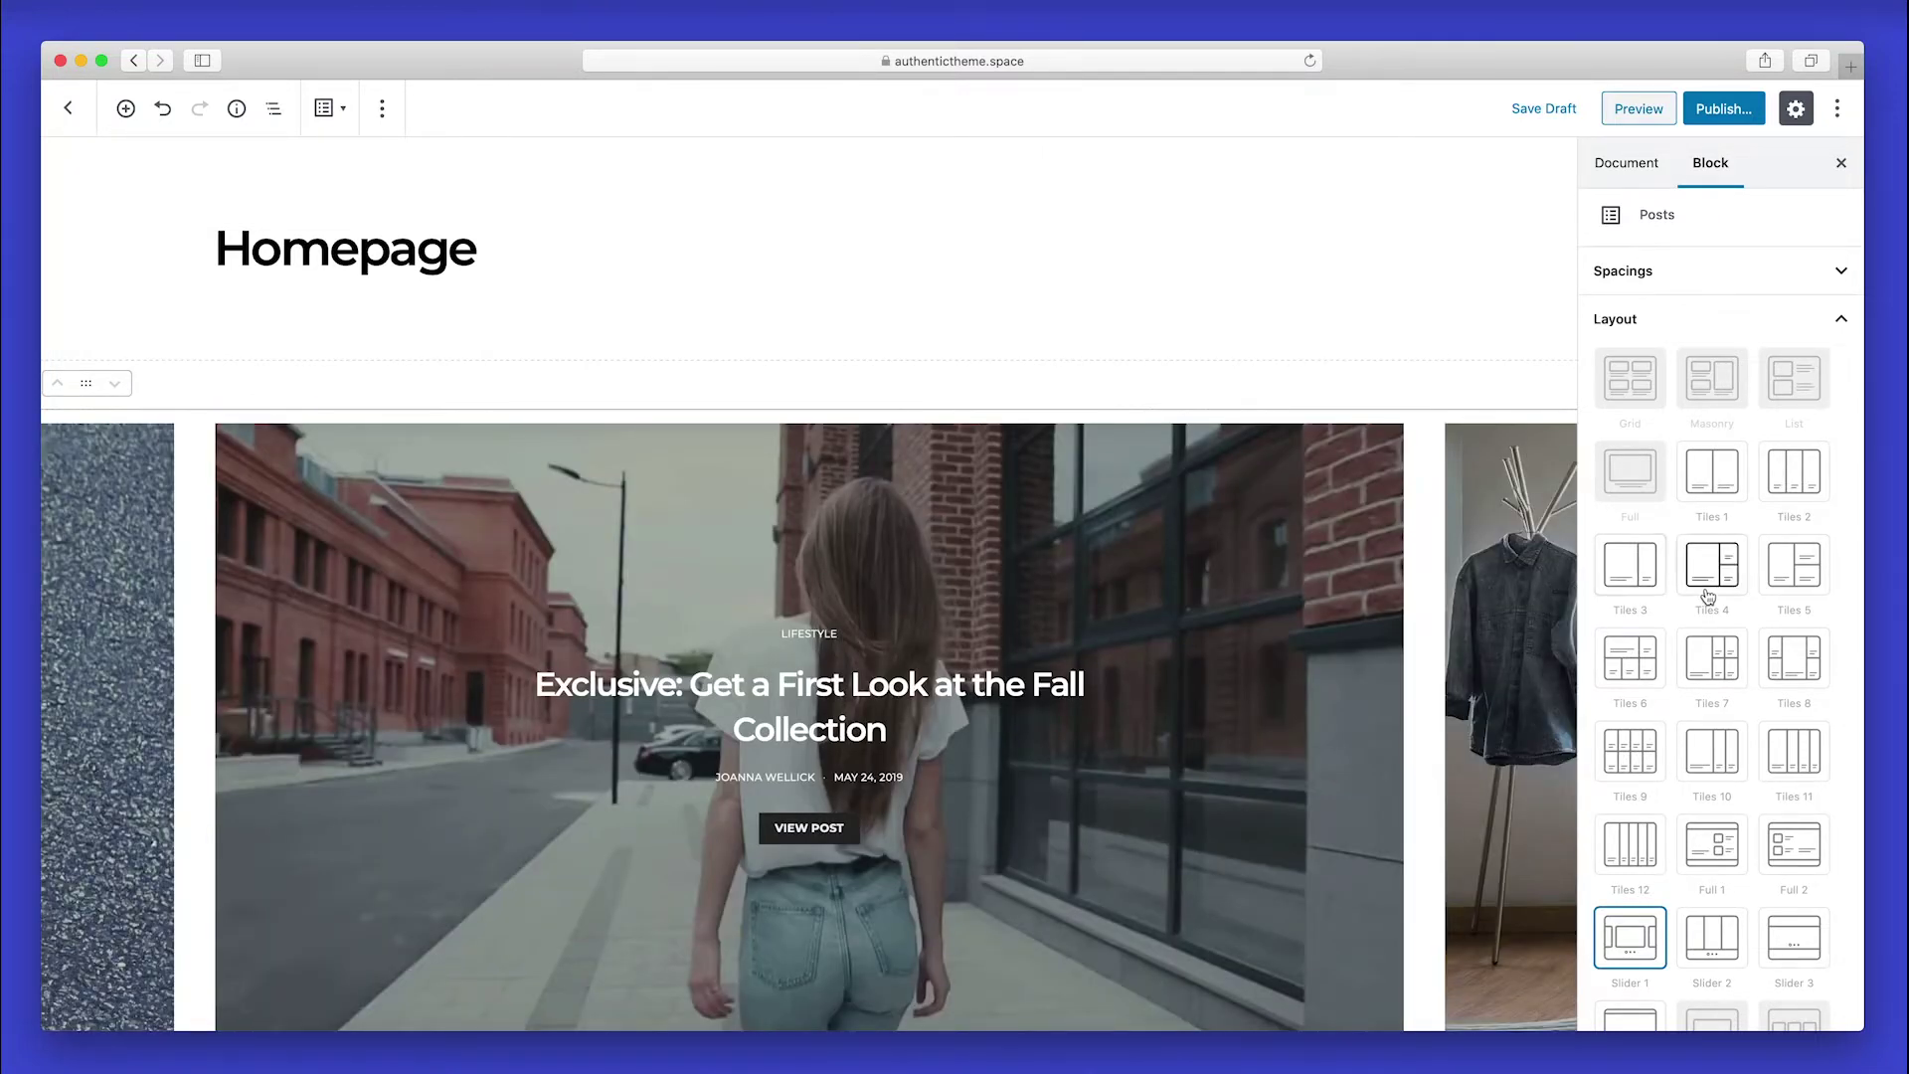
Reduce the slider to 3 slides and enable video backgrounds.
scroll(1704, 597, "down", 3)
scroll(1703, 592, "down", 15)
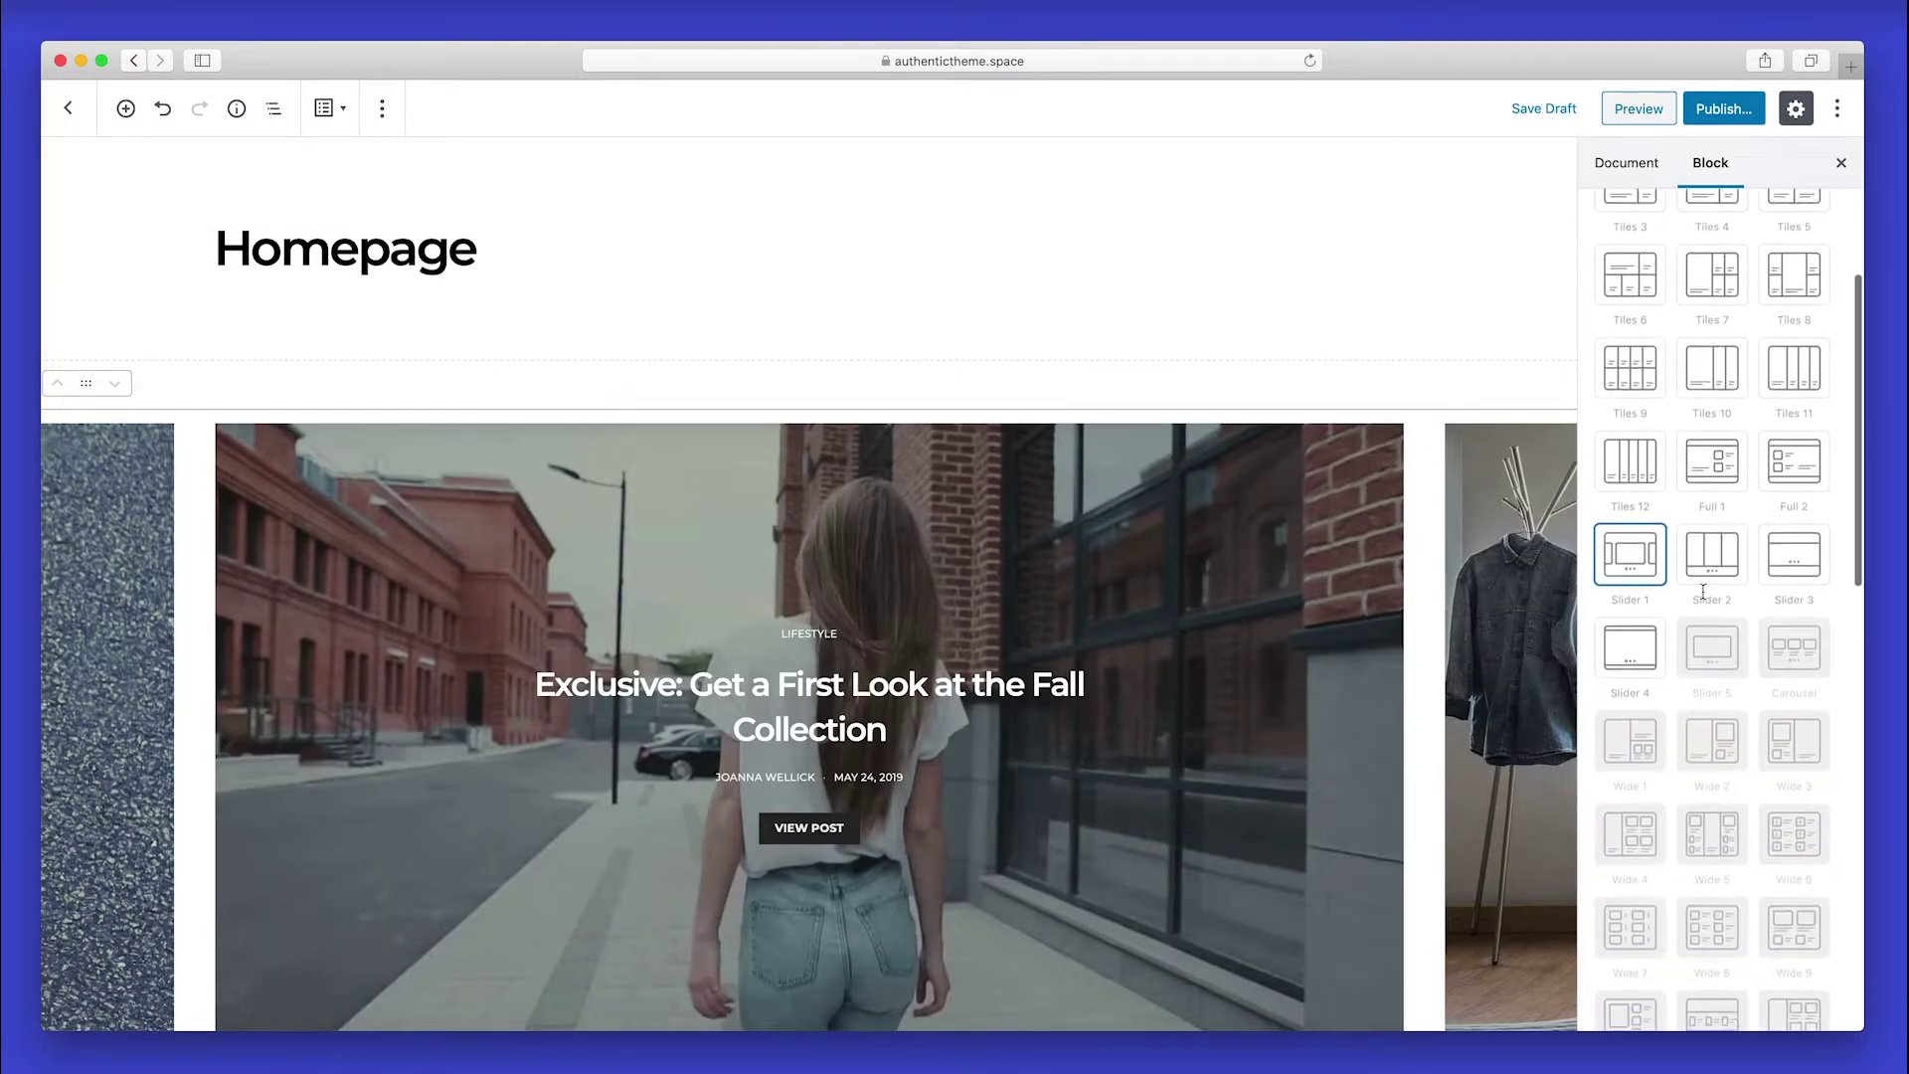
scroll(1704, 596, "down", 10)
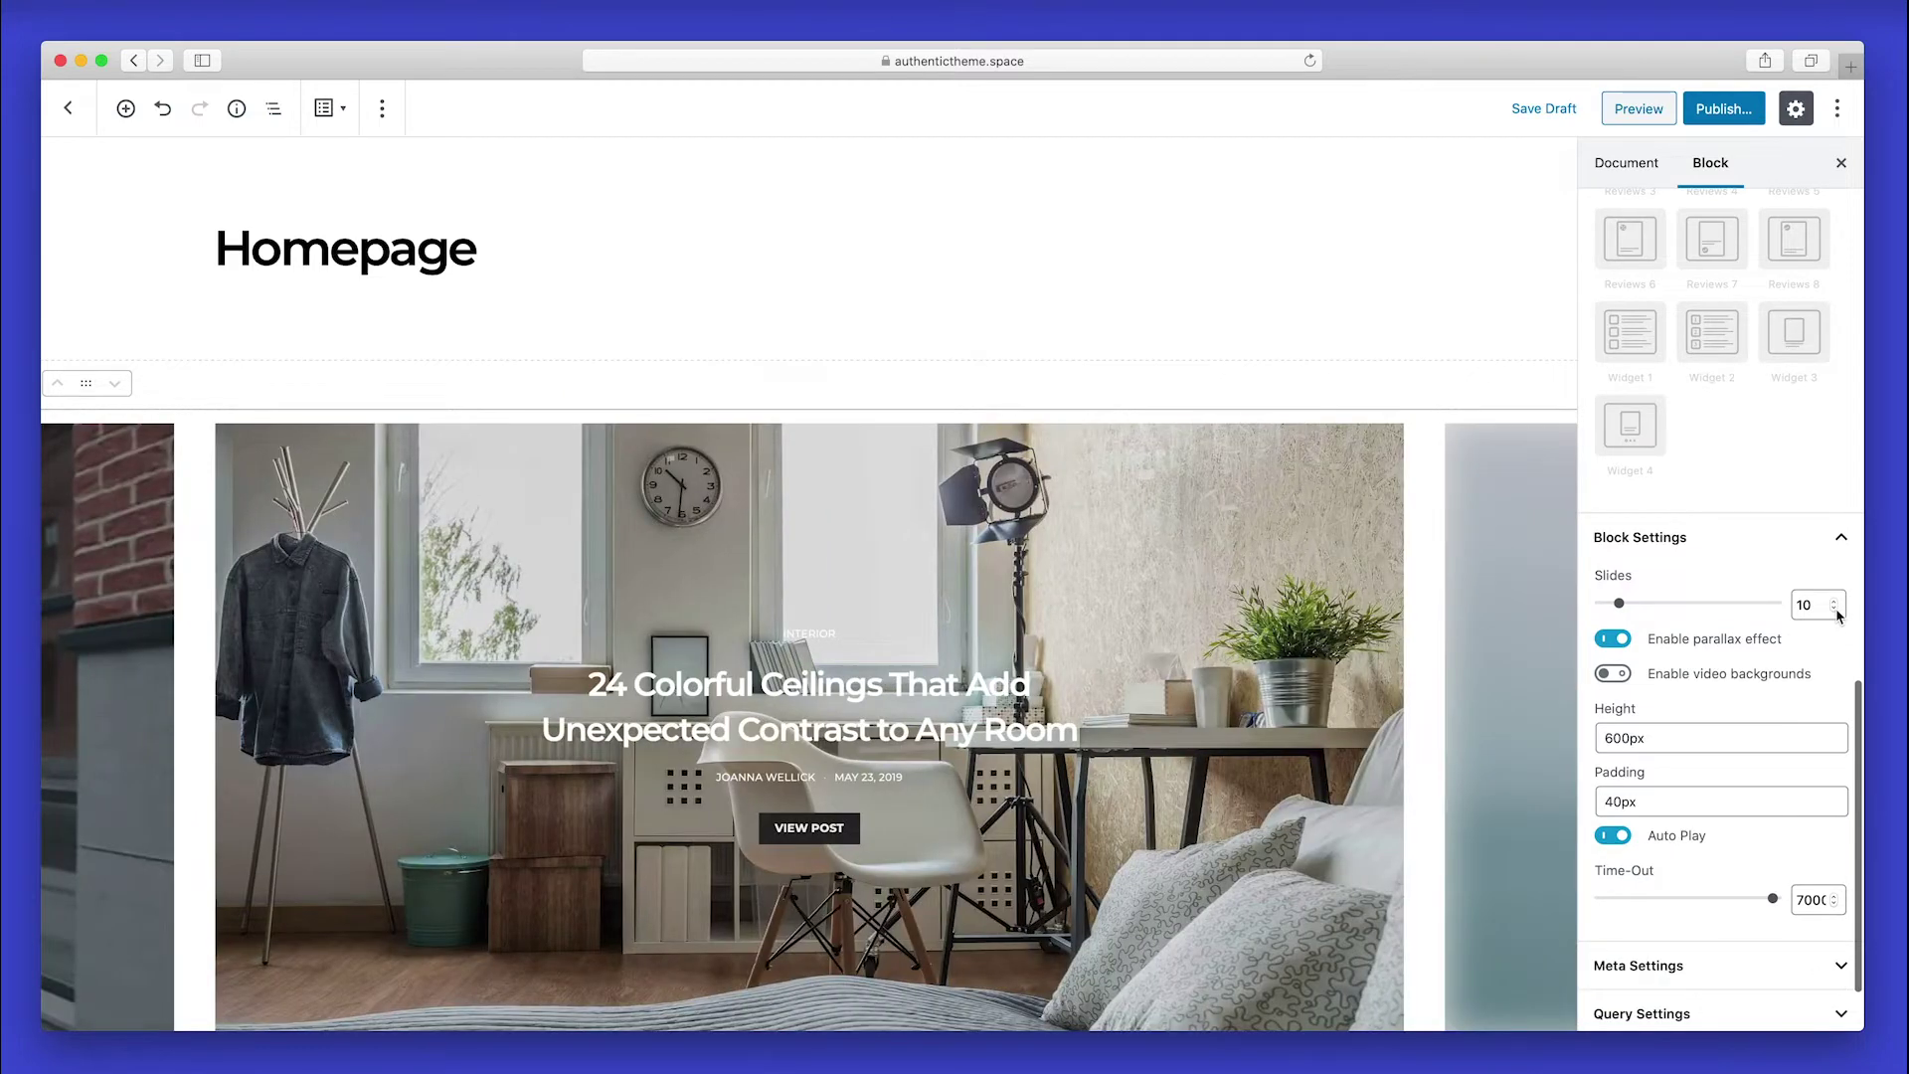
left_click(1835, 611)
left_click(1835, 611)
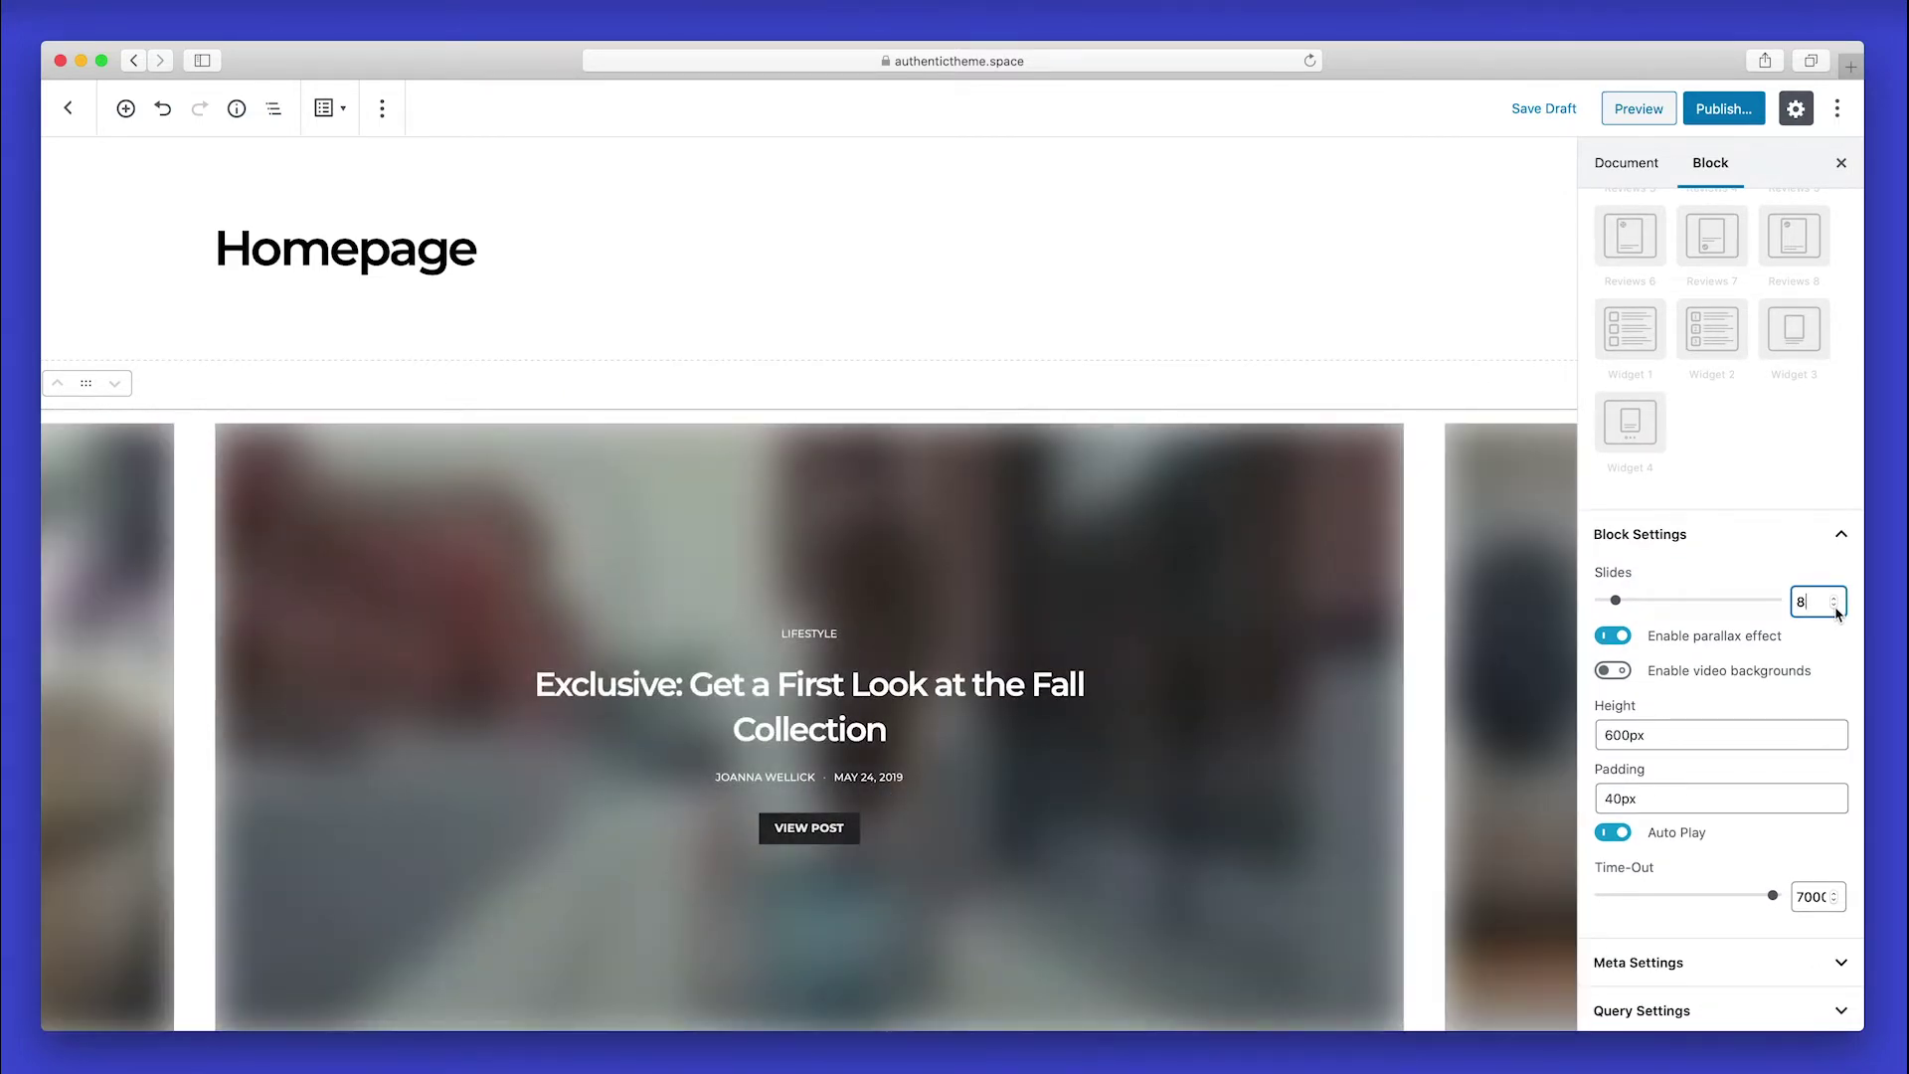
left_click(1835, 610)
left_click(1835, 610)
left_click(1835, 610)
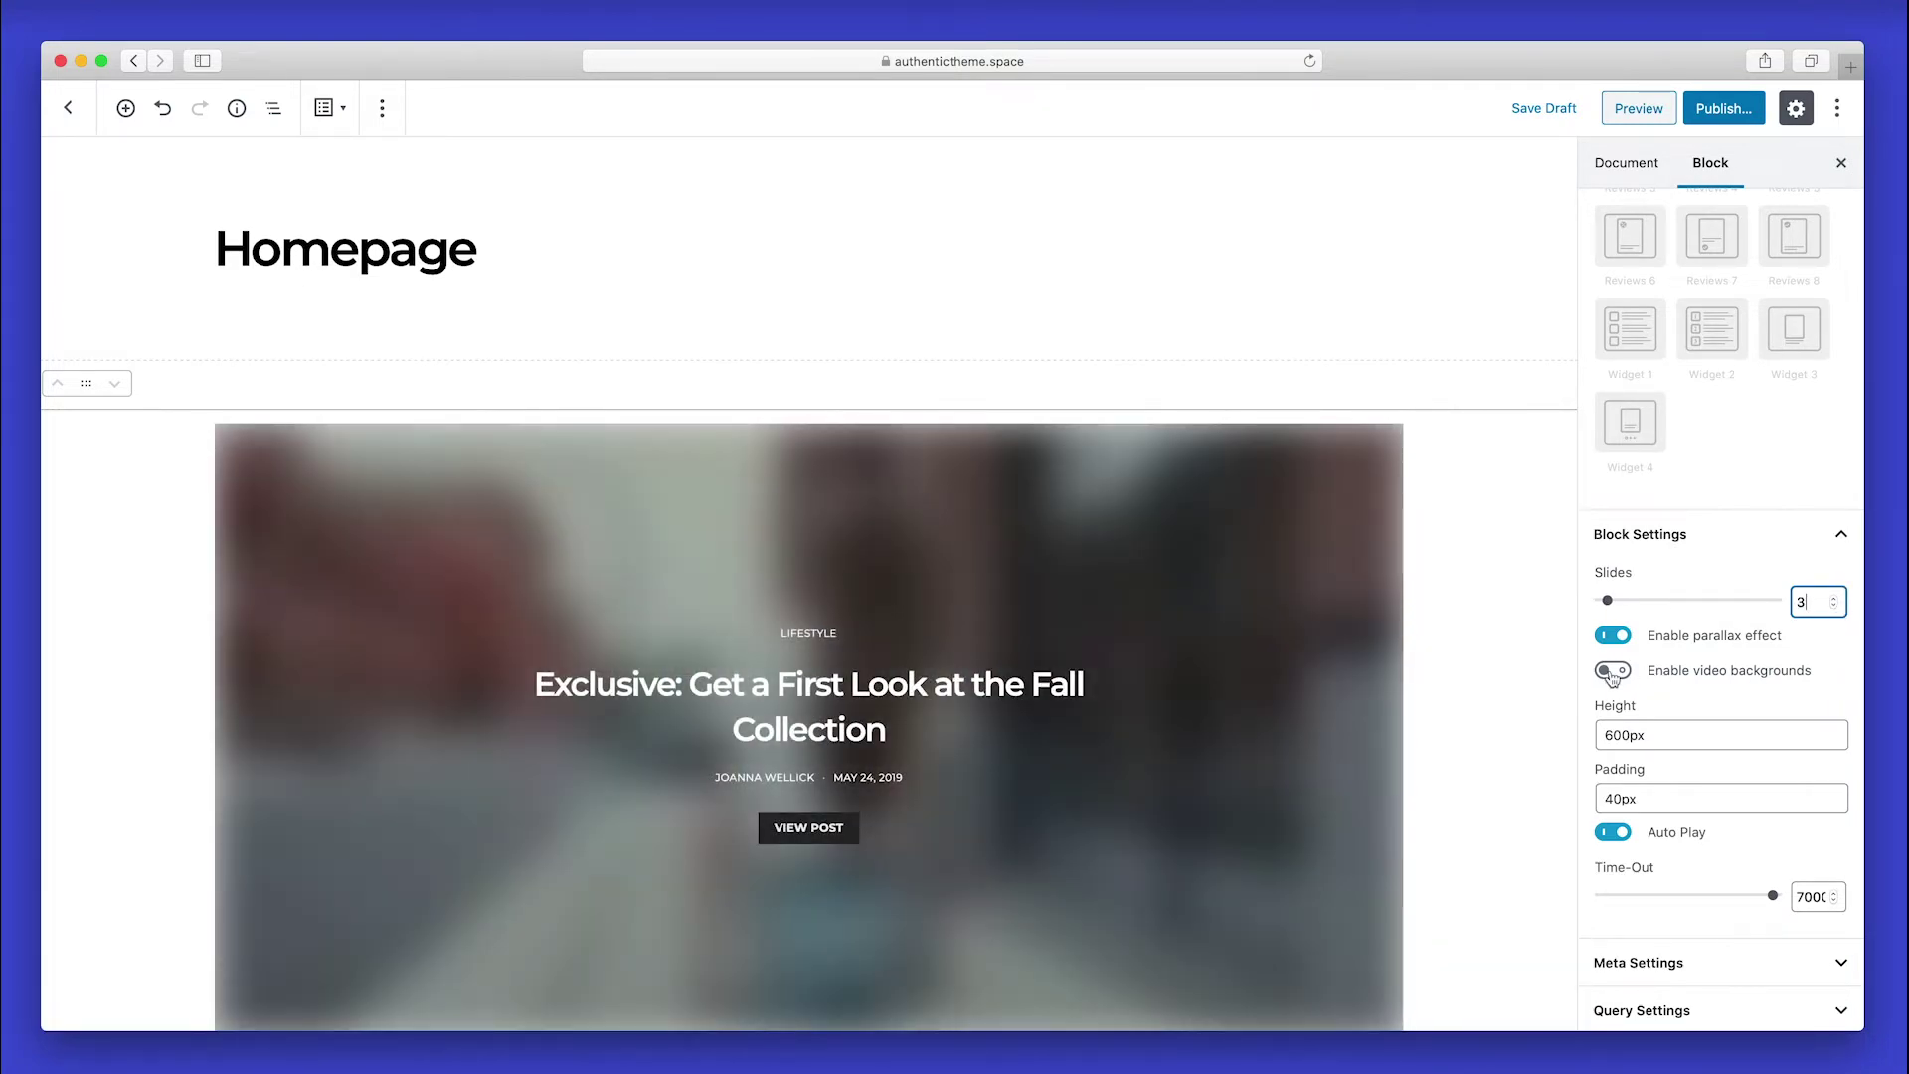
left_click(1612, 671)
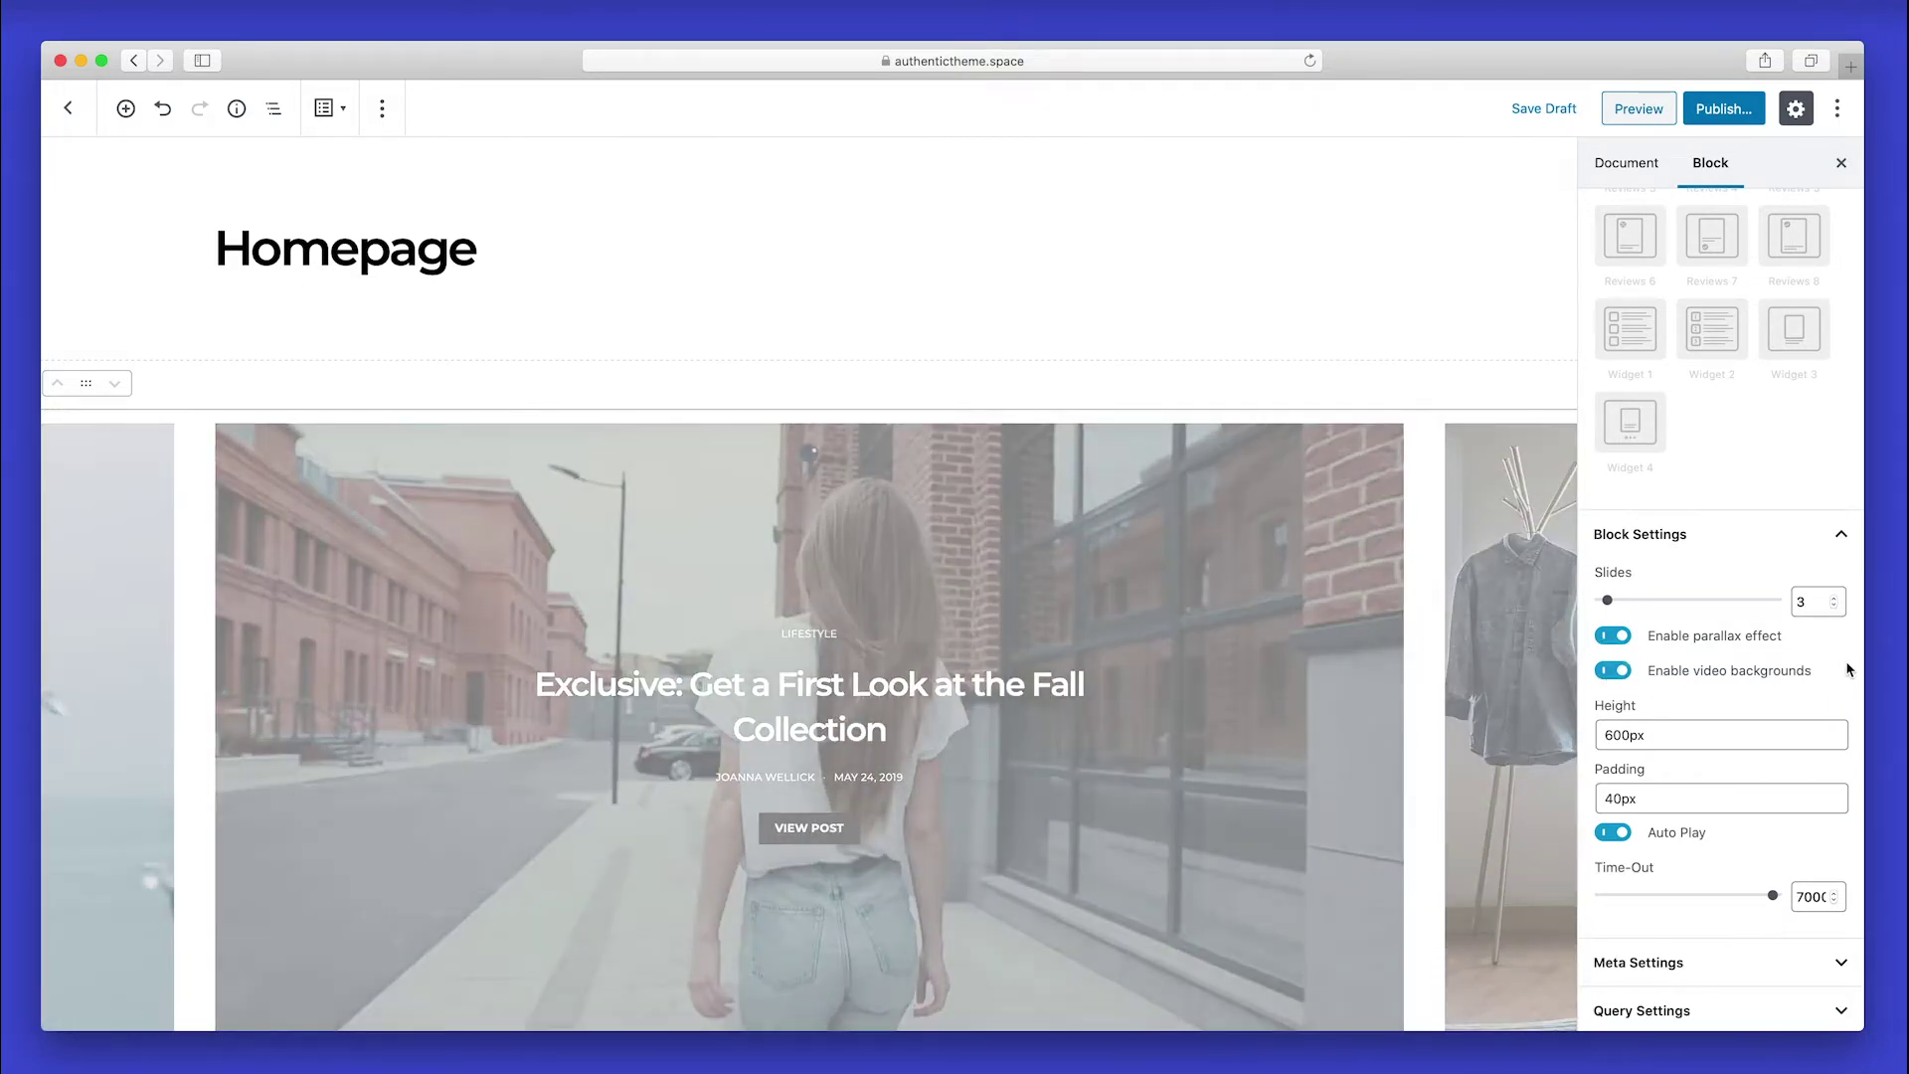
Increase the slide heading font size from 2rem to 2.5rem.
scroll(1641, 990, "down", 2)
left_click(1672, 957)
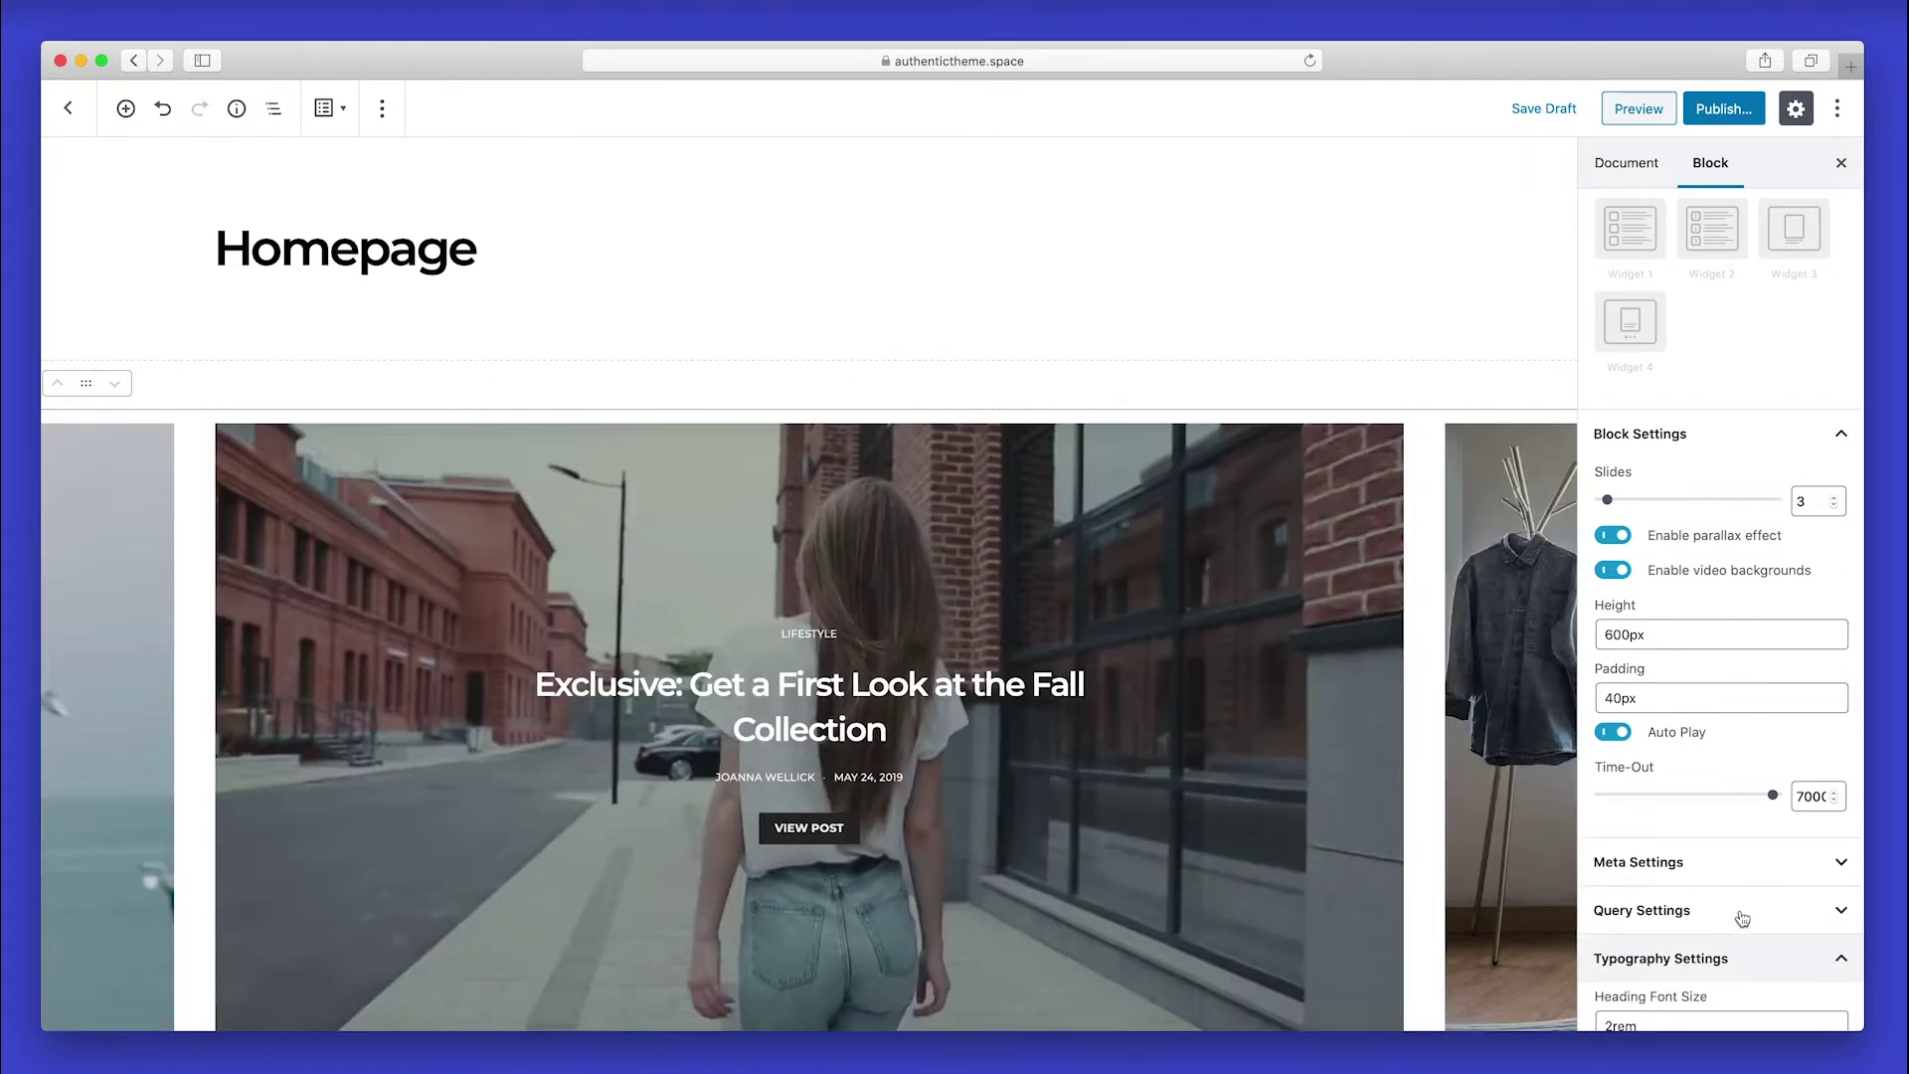
scroll(1690, 914, "down", 2)
left_click(1612, 879)
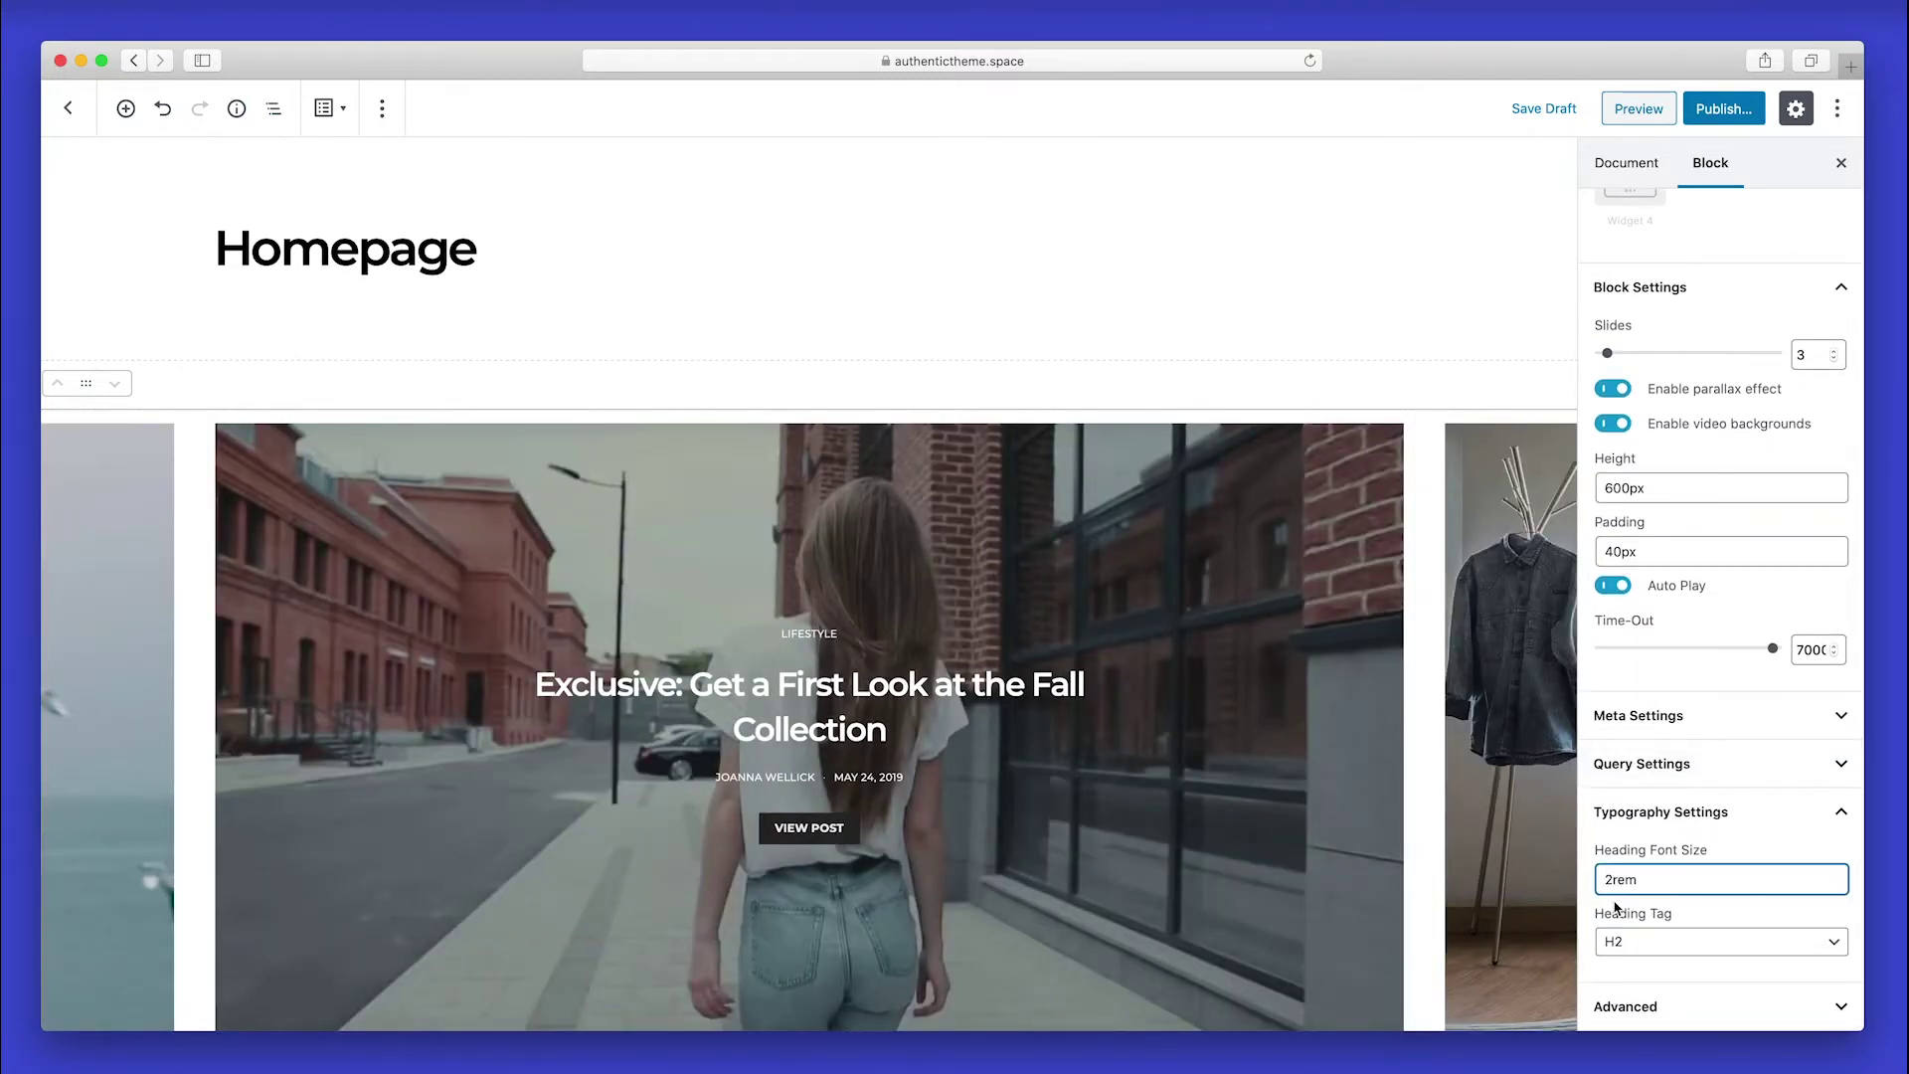
type(".5")
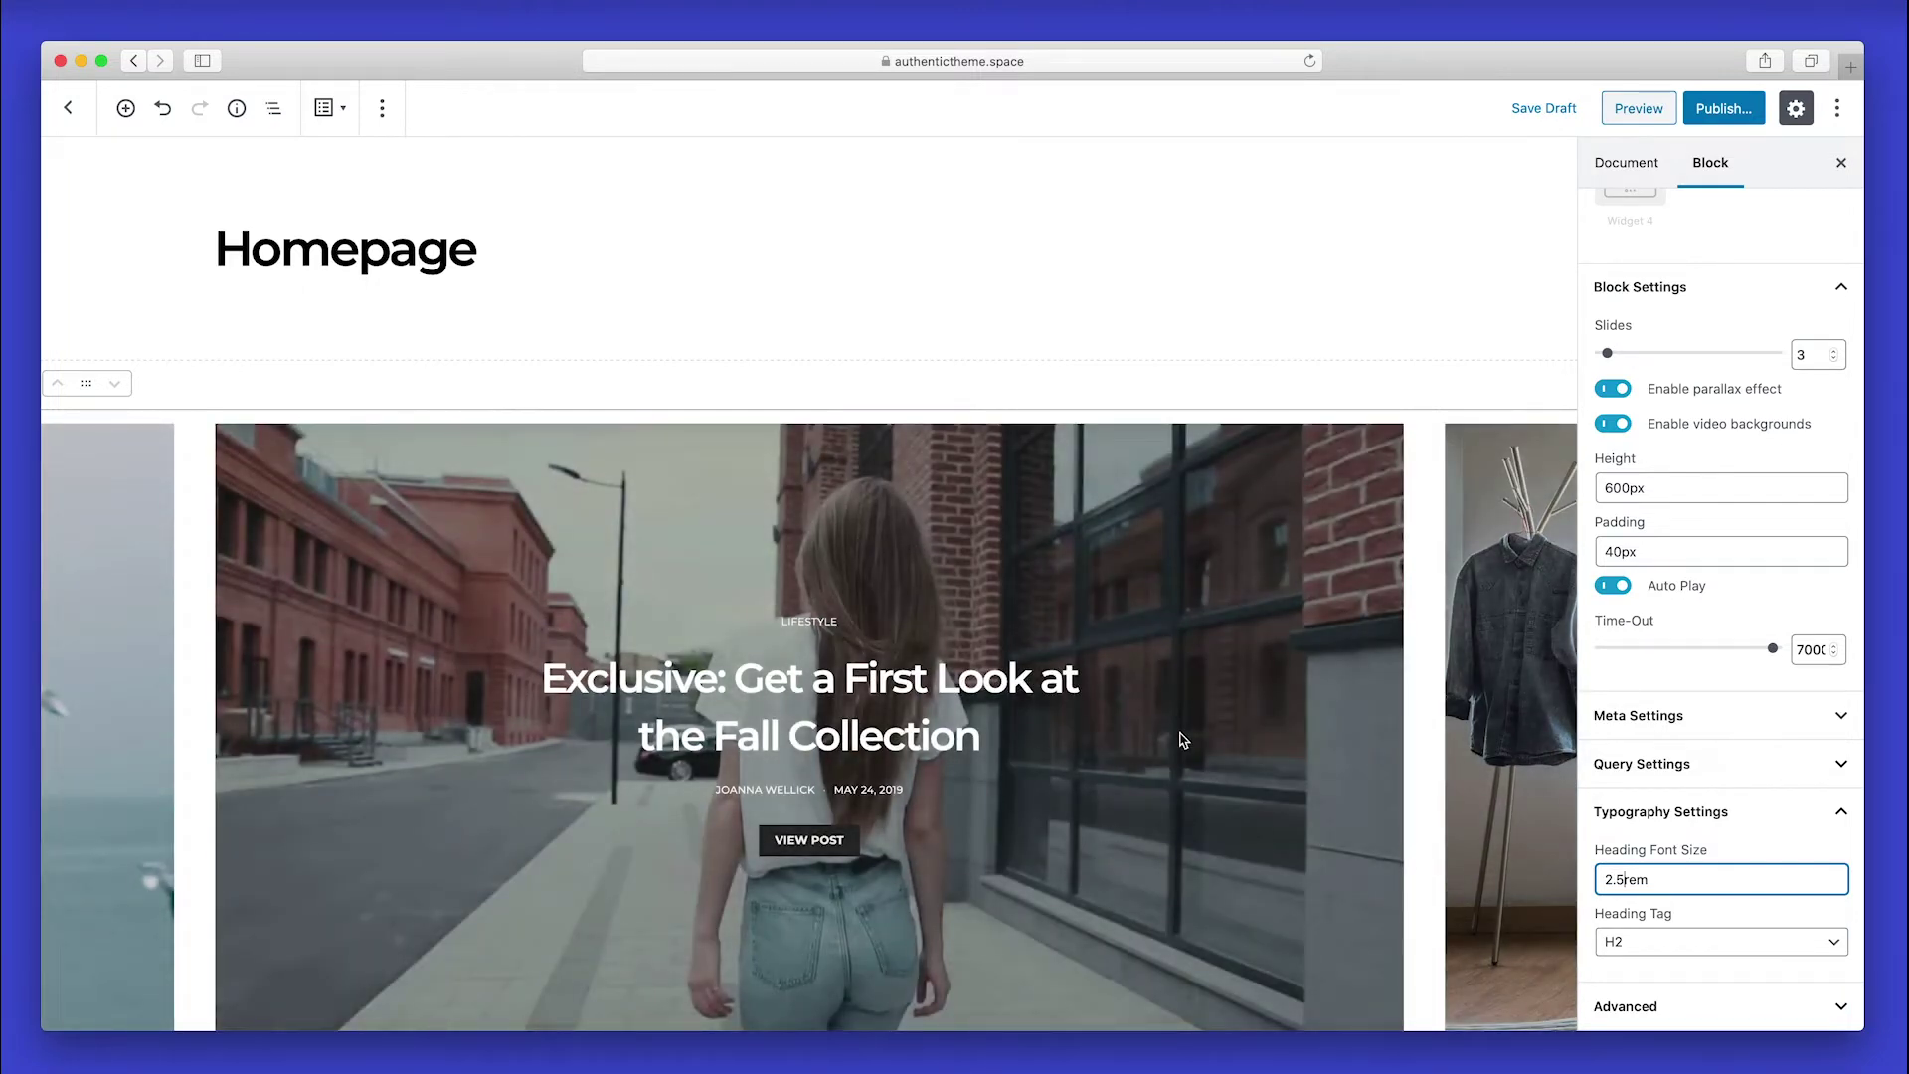
scroll(1184, 748, "down", 4)
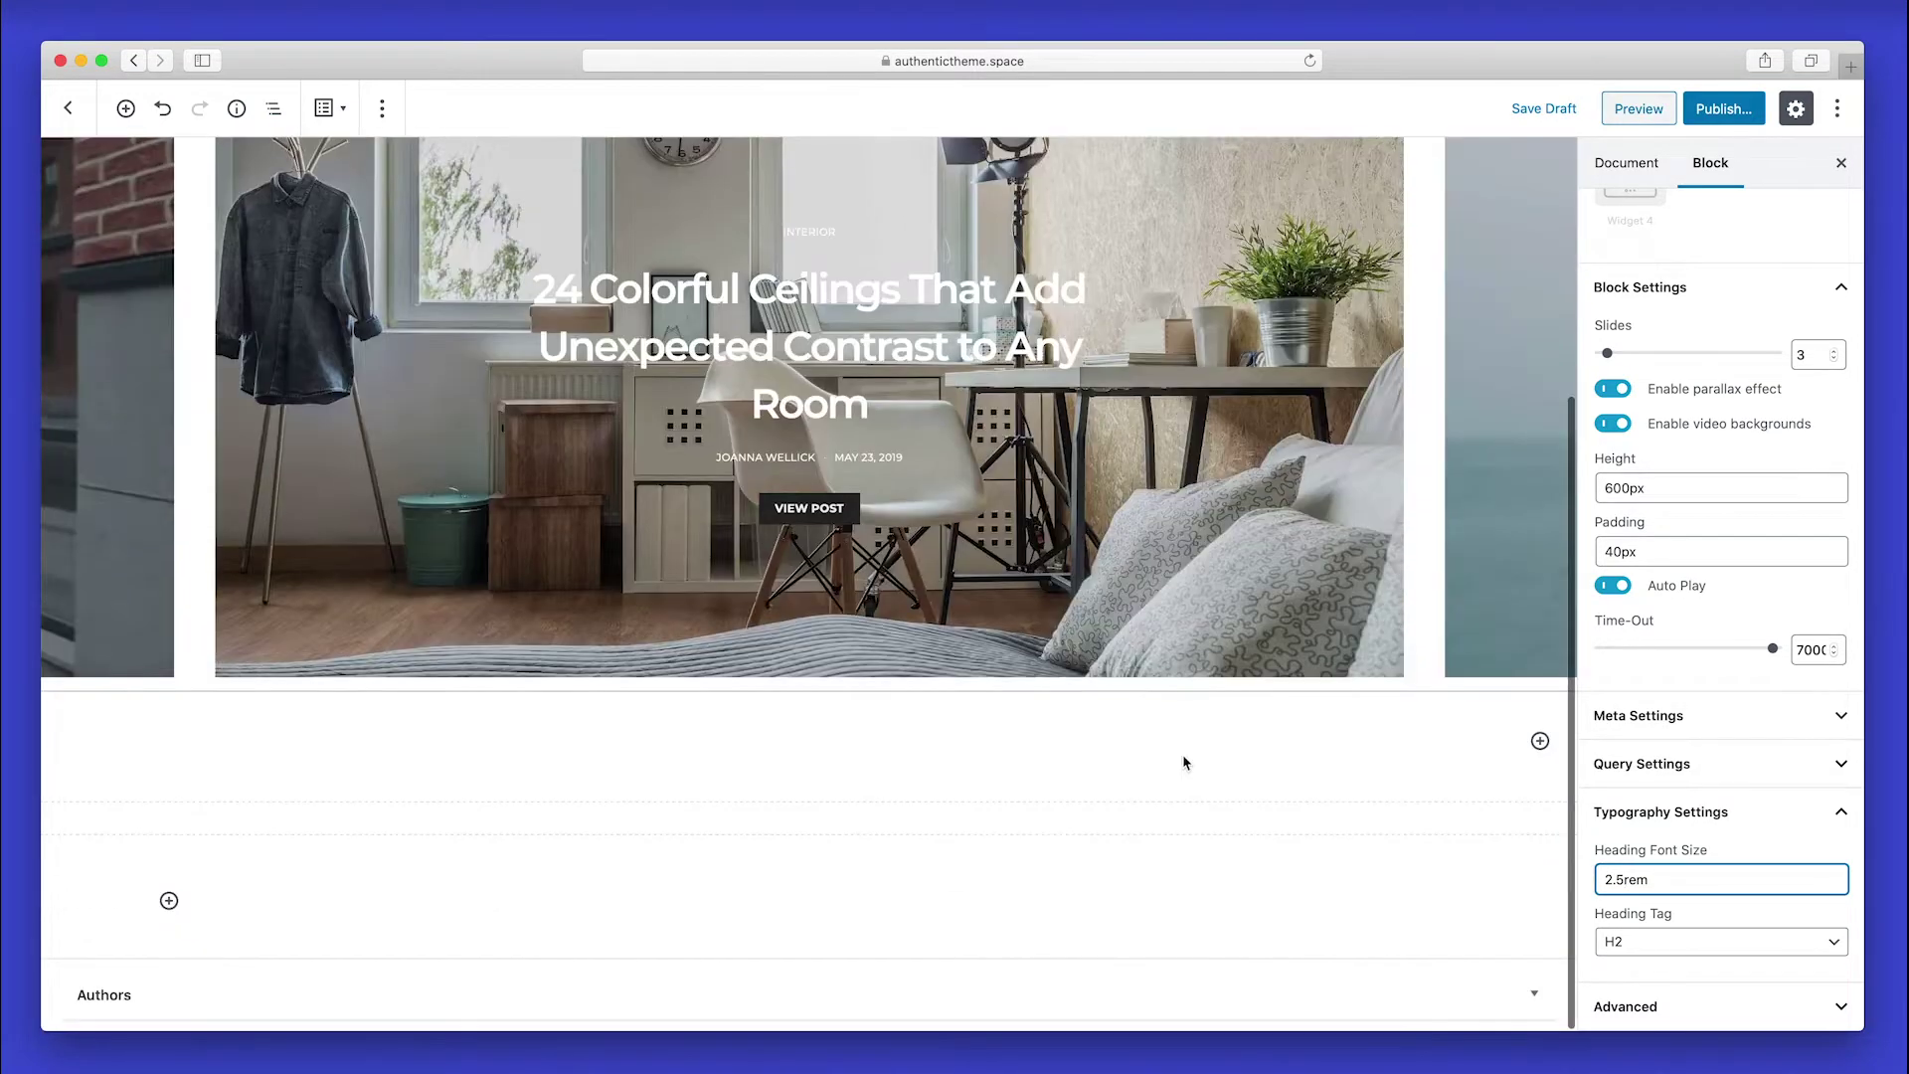
Insert a second Section block with the Fullwidth layout below the slider.
left_click(169, 901)
left_click(169, 901)
type("sec")
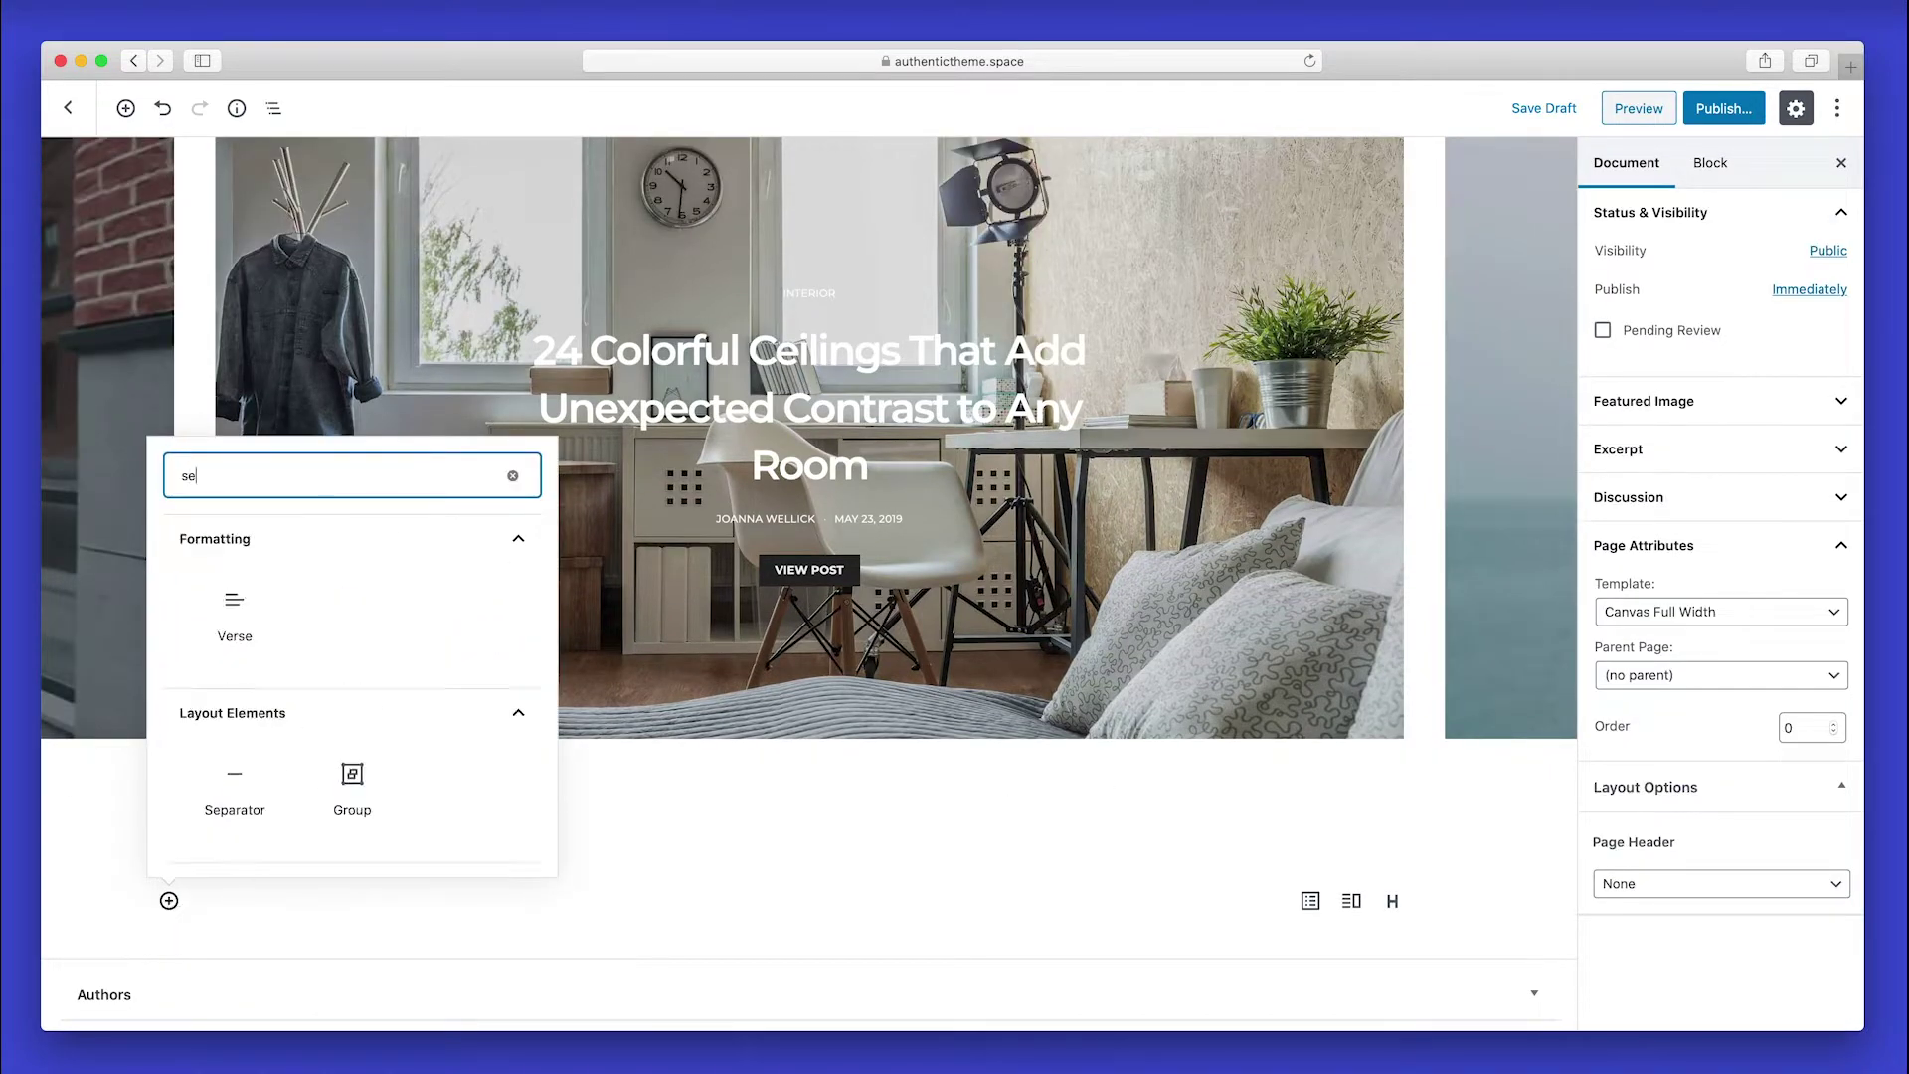
type("tion")
left_click(224, 785)
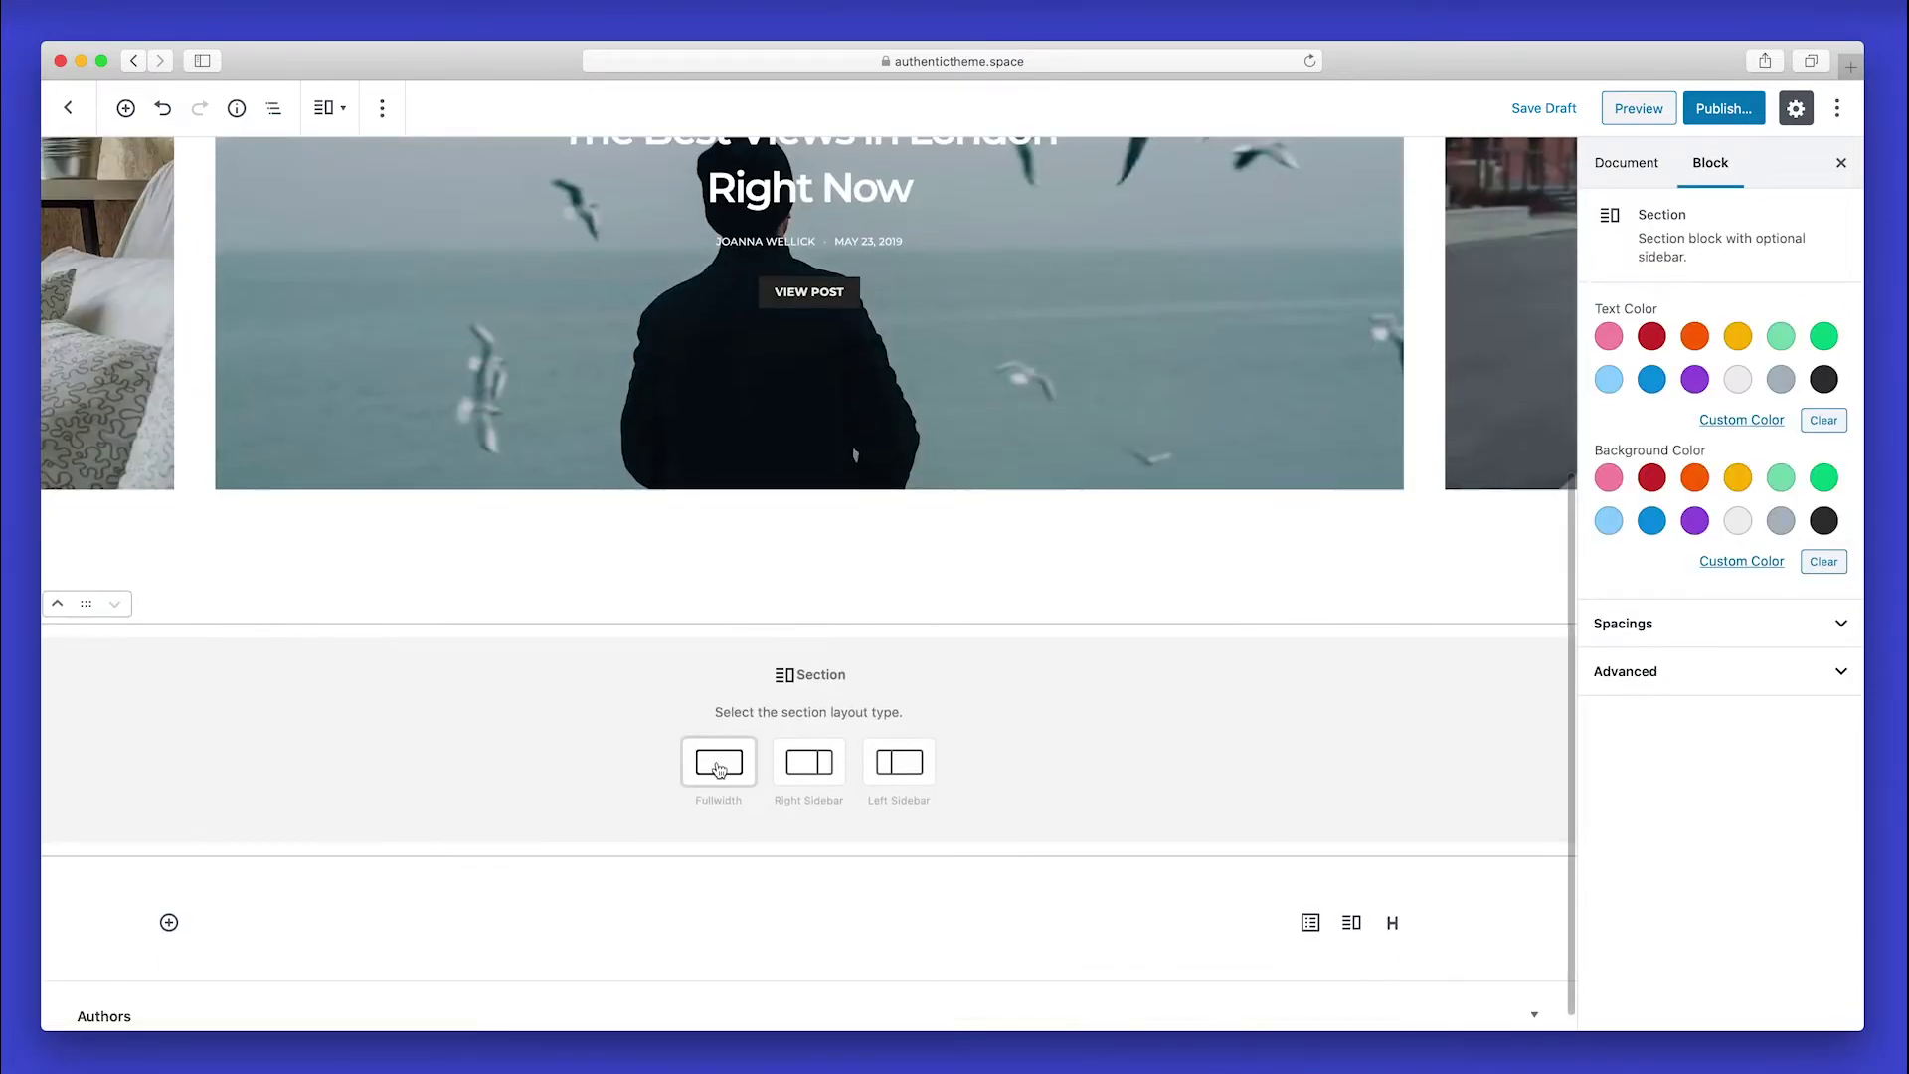
left_click(718, 768)
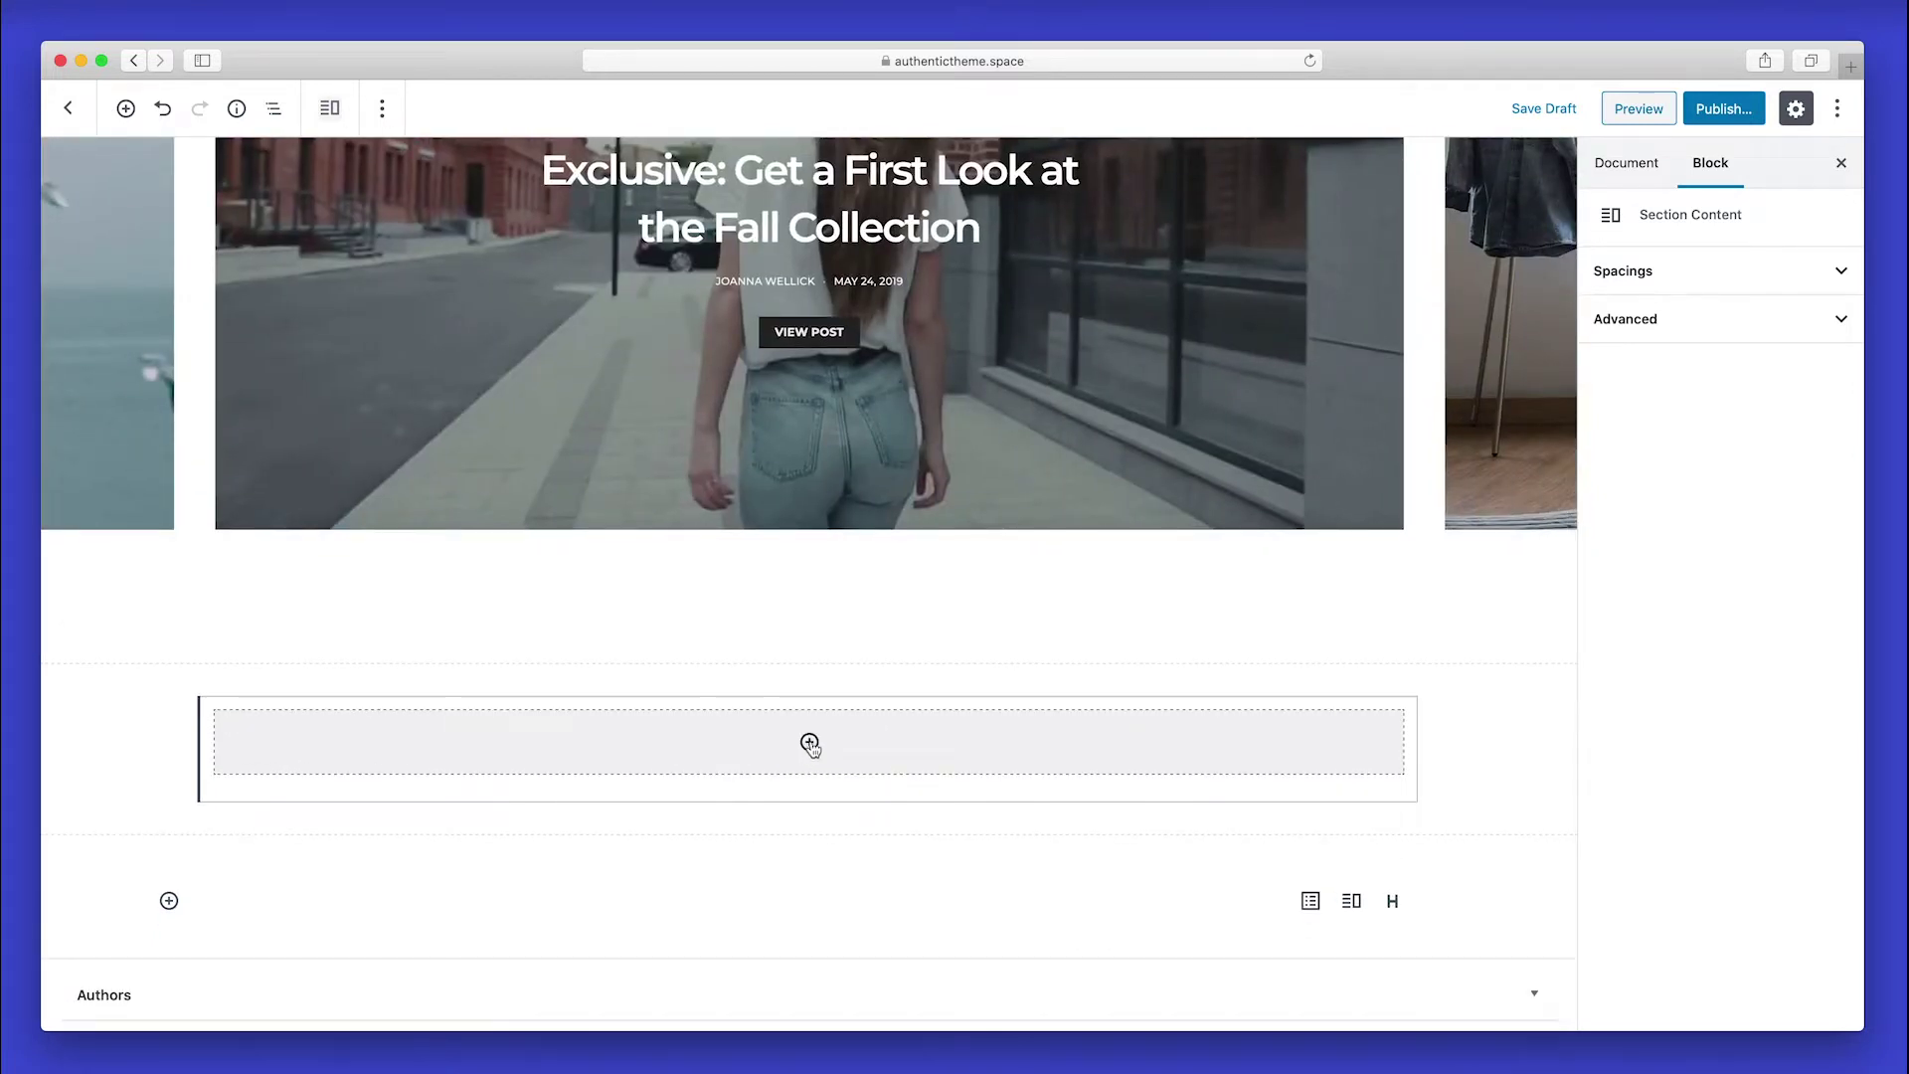
left_click(809, 743)
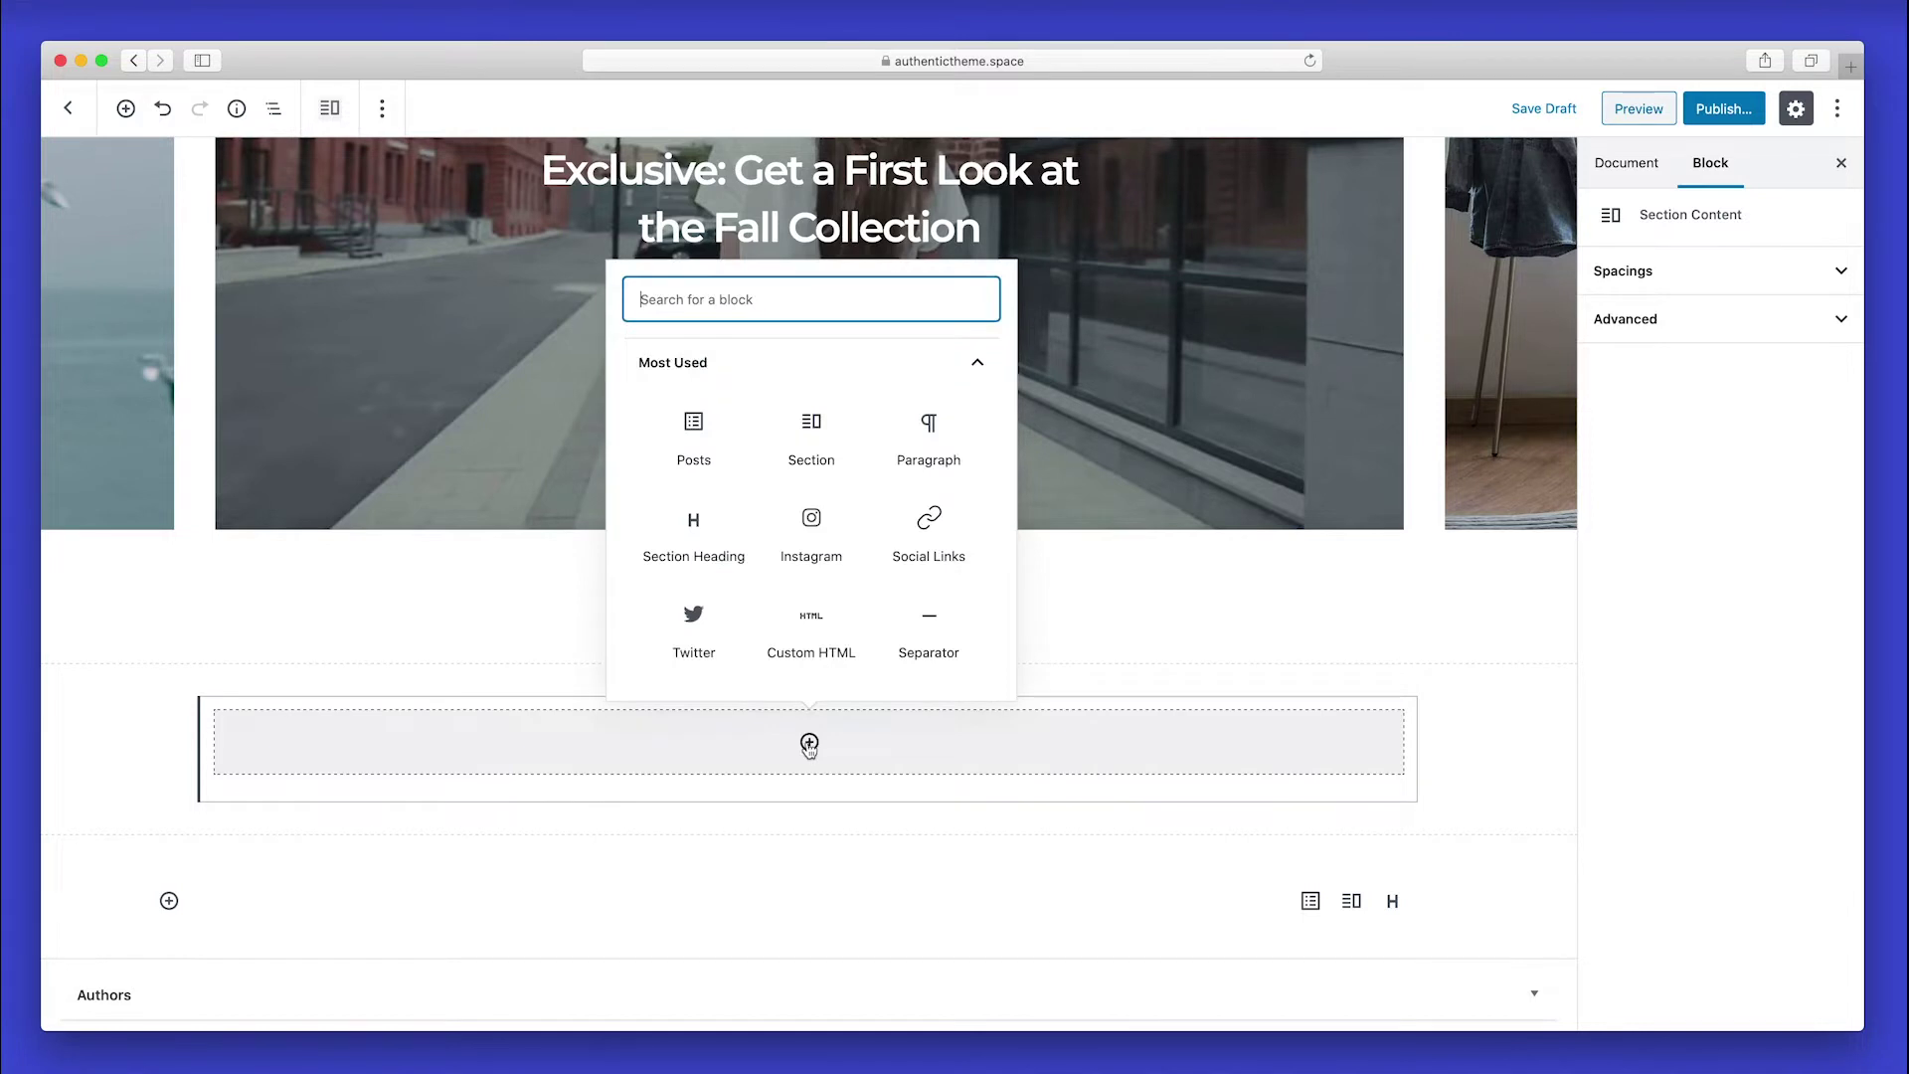
Add a Posts block in the Carousel layout with 8 total slides.
left_click(695, 435)
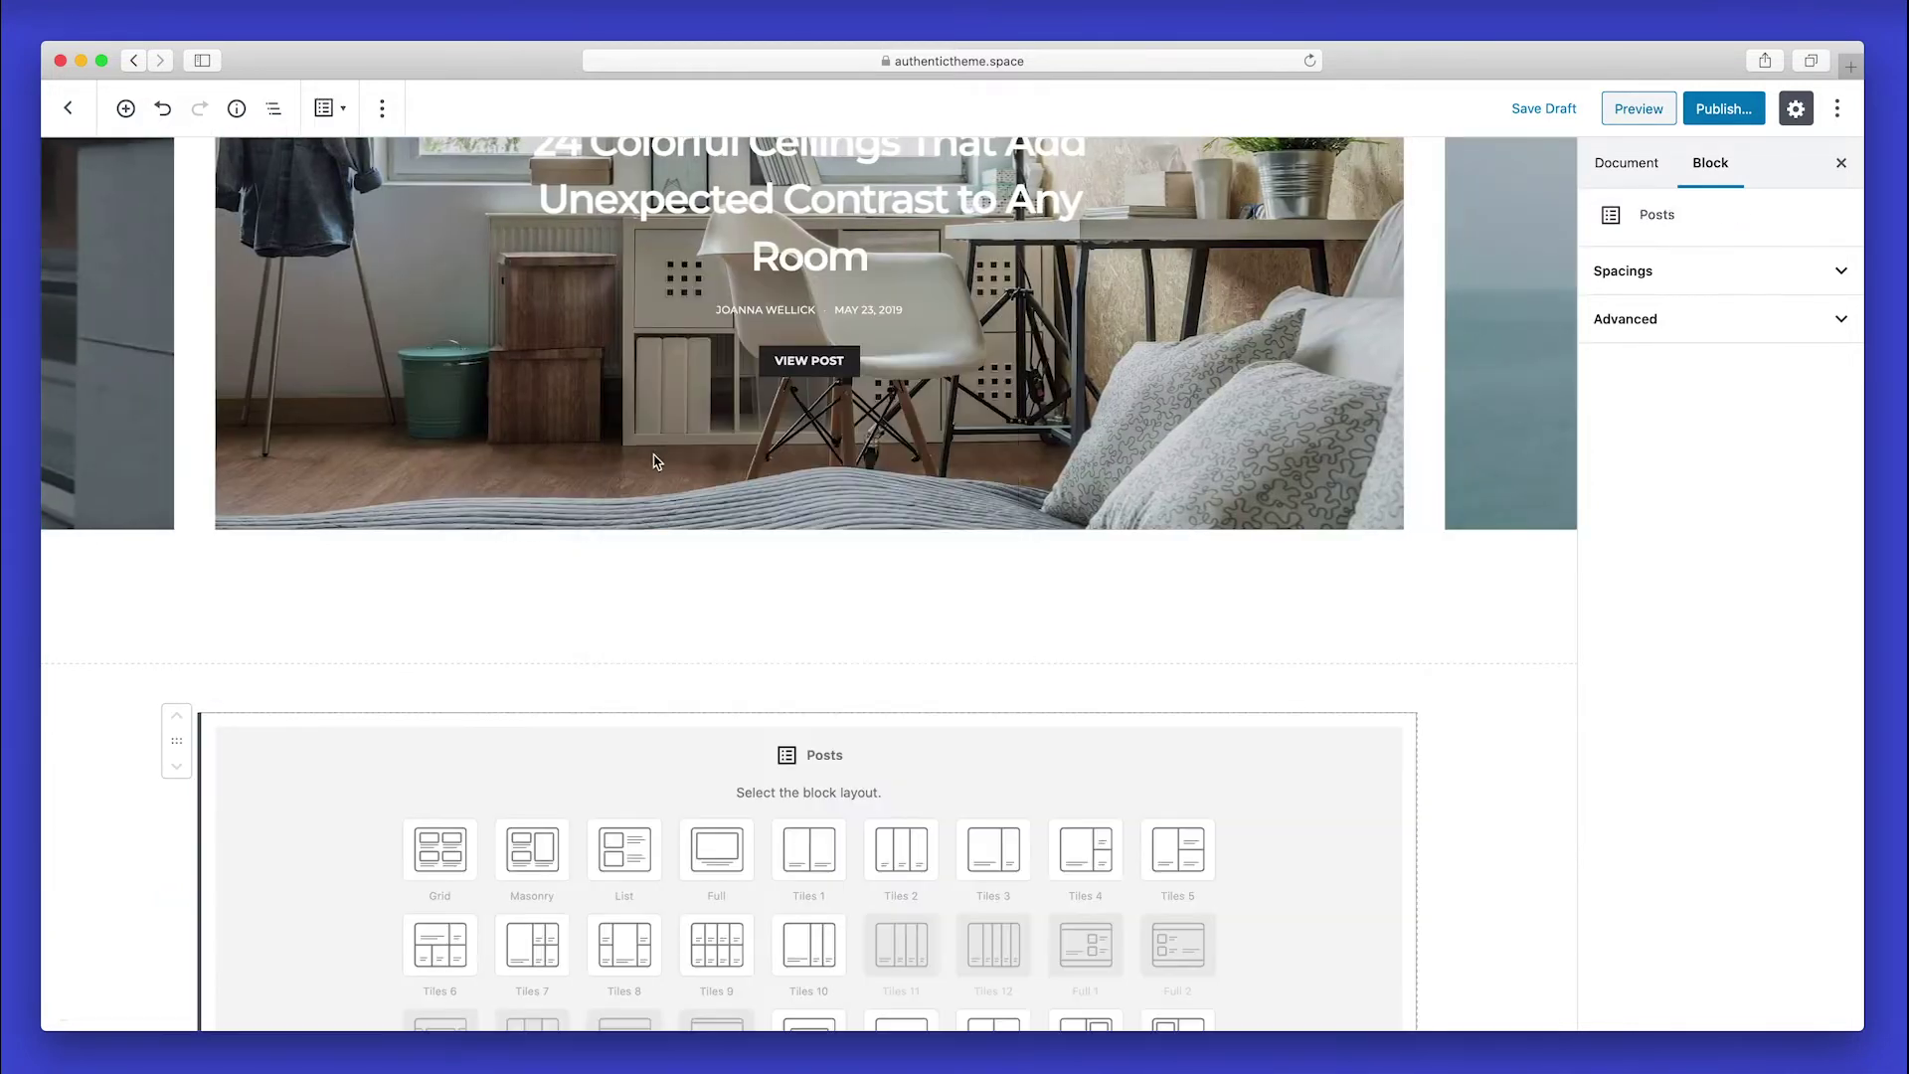
scroll(791, 620, "down", 1)
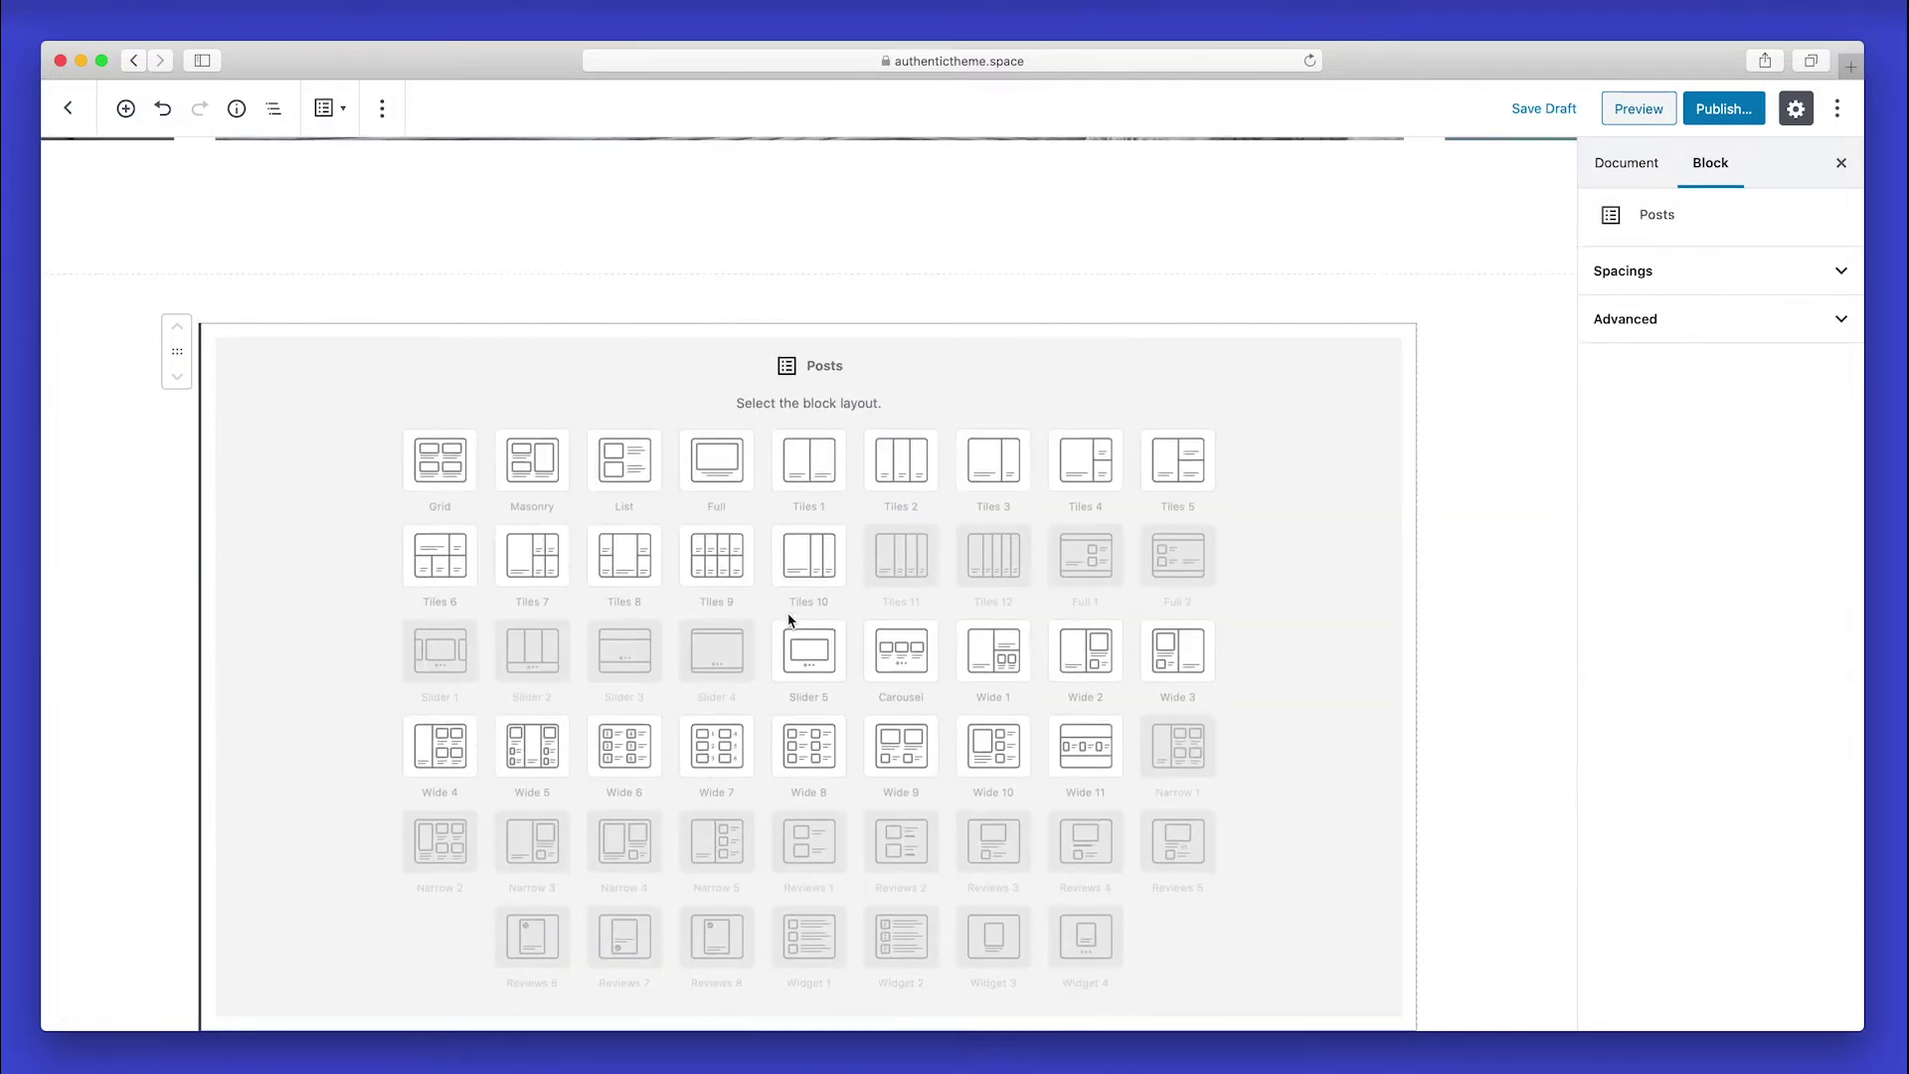
left_click(895, 653)
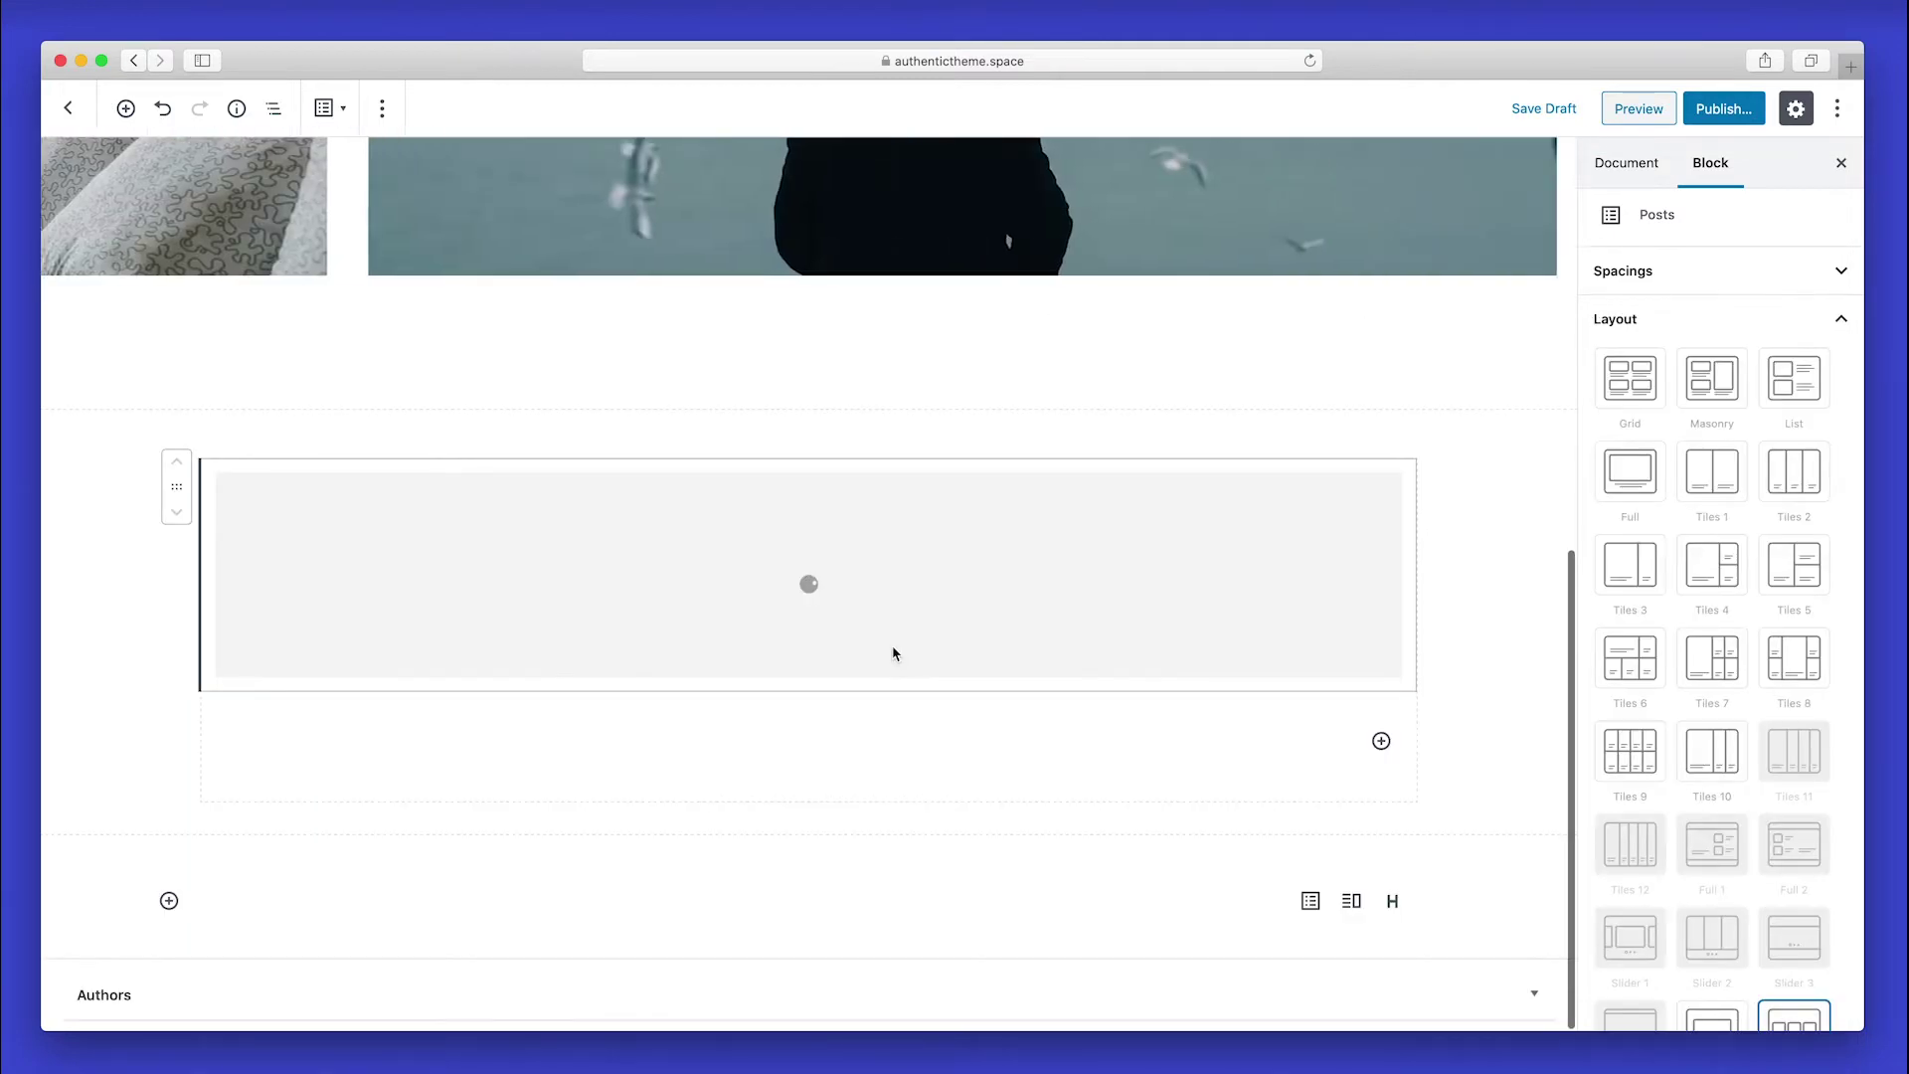
left_click(1728, 336)
left_click(1835, 440)
left_click(1835, 441)
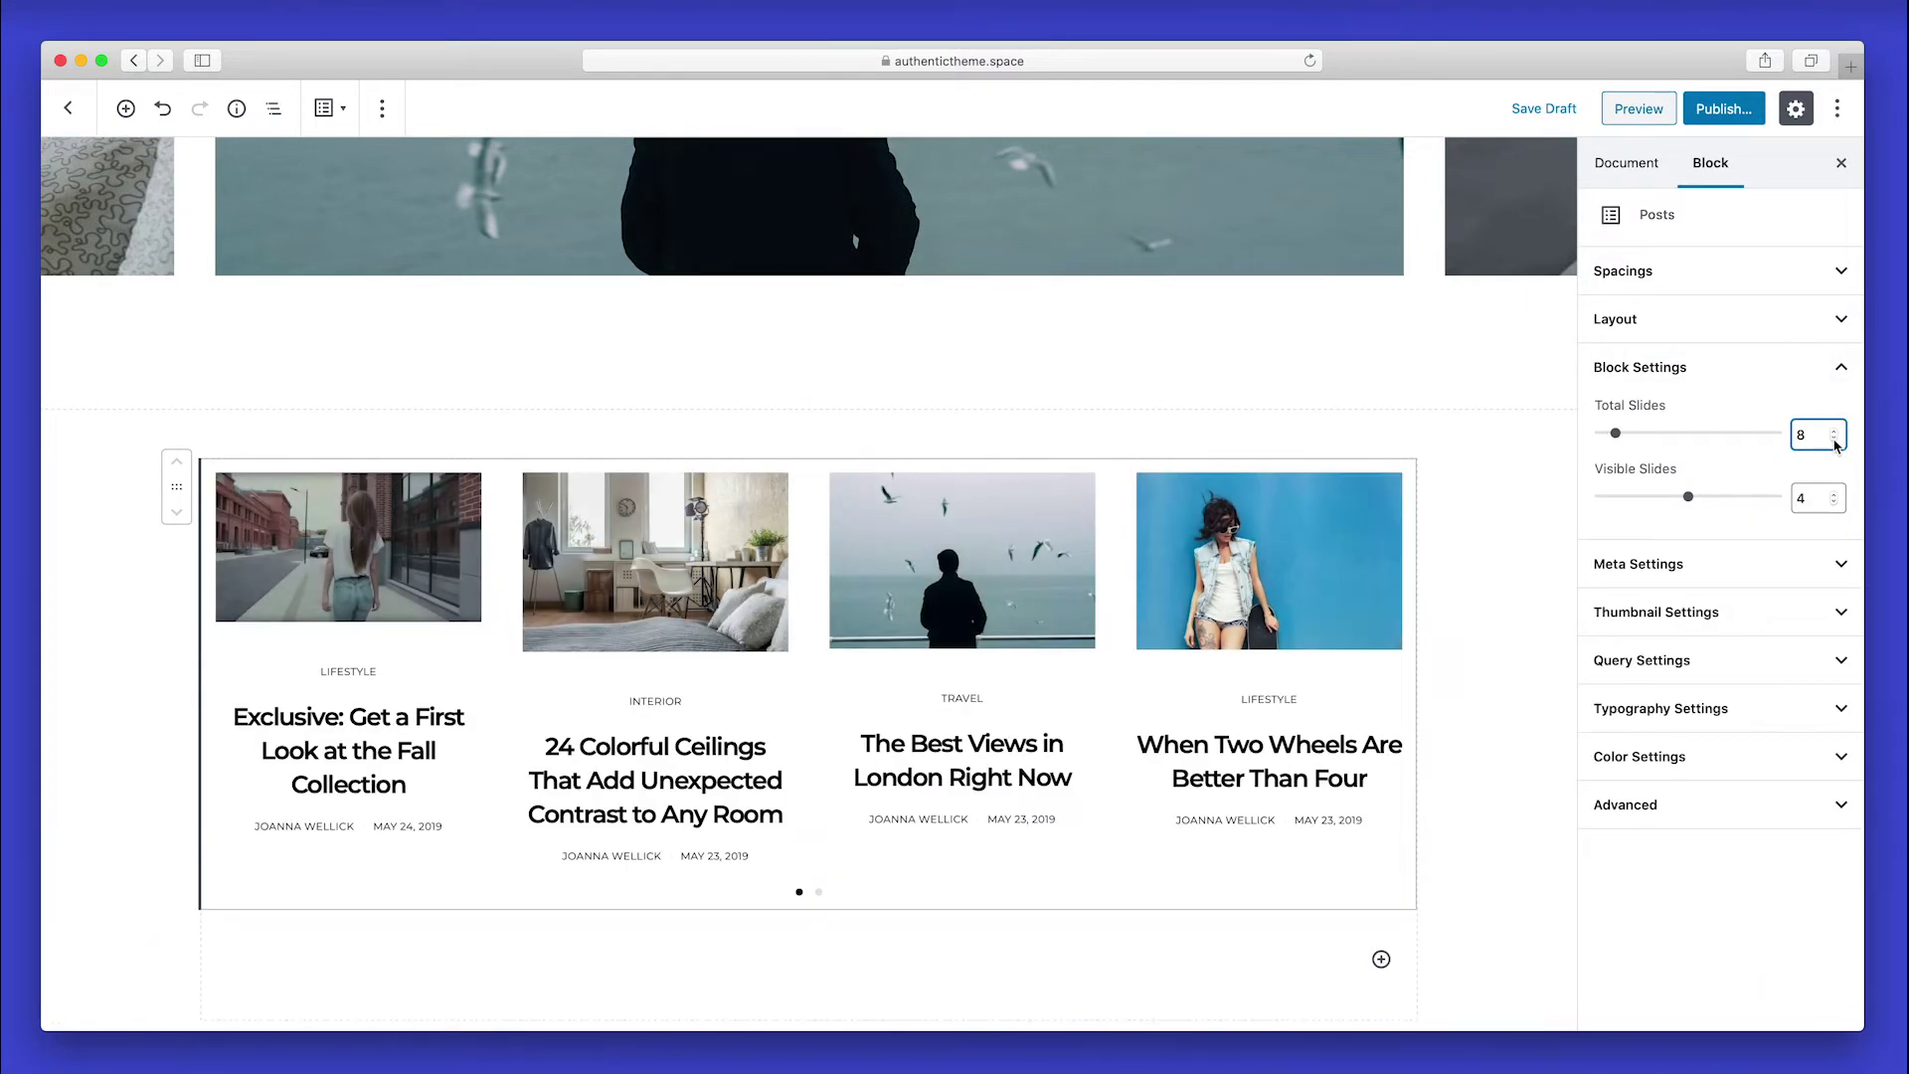
Give the carousel landscape thumbnails and a 1.25rem heading font size.
left_click(1746, 618)
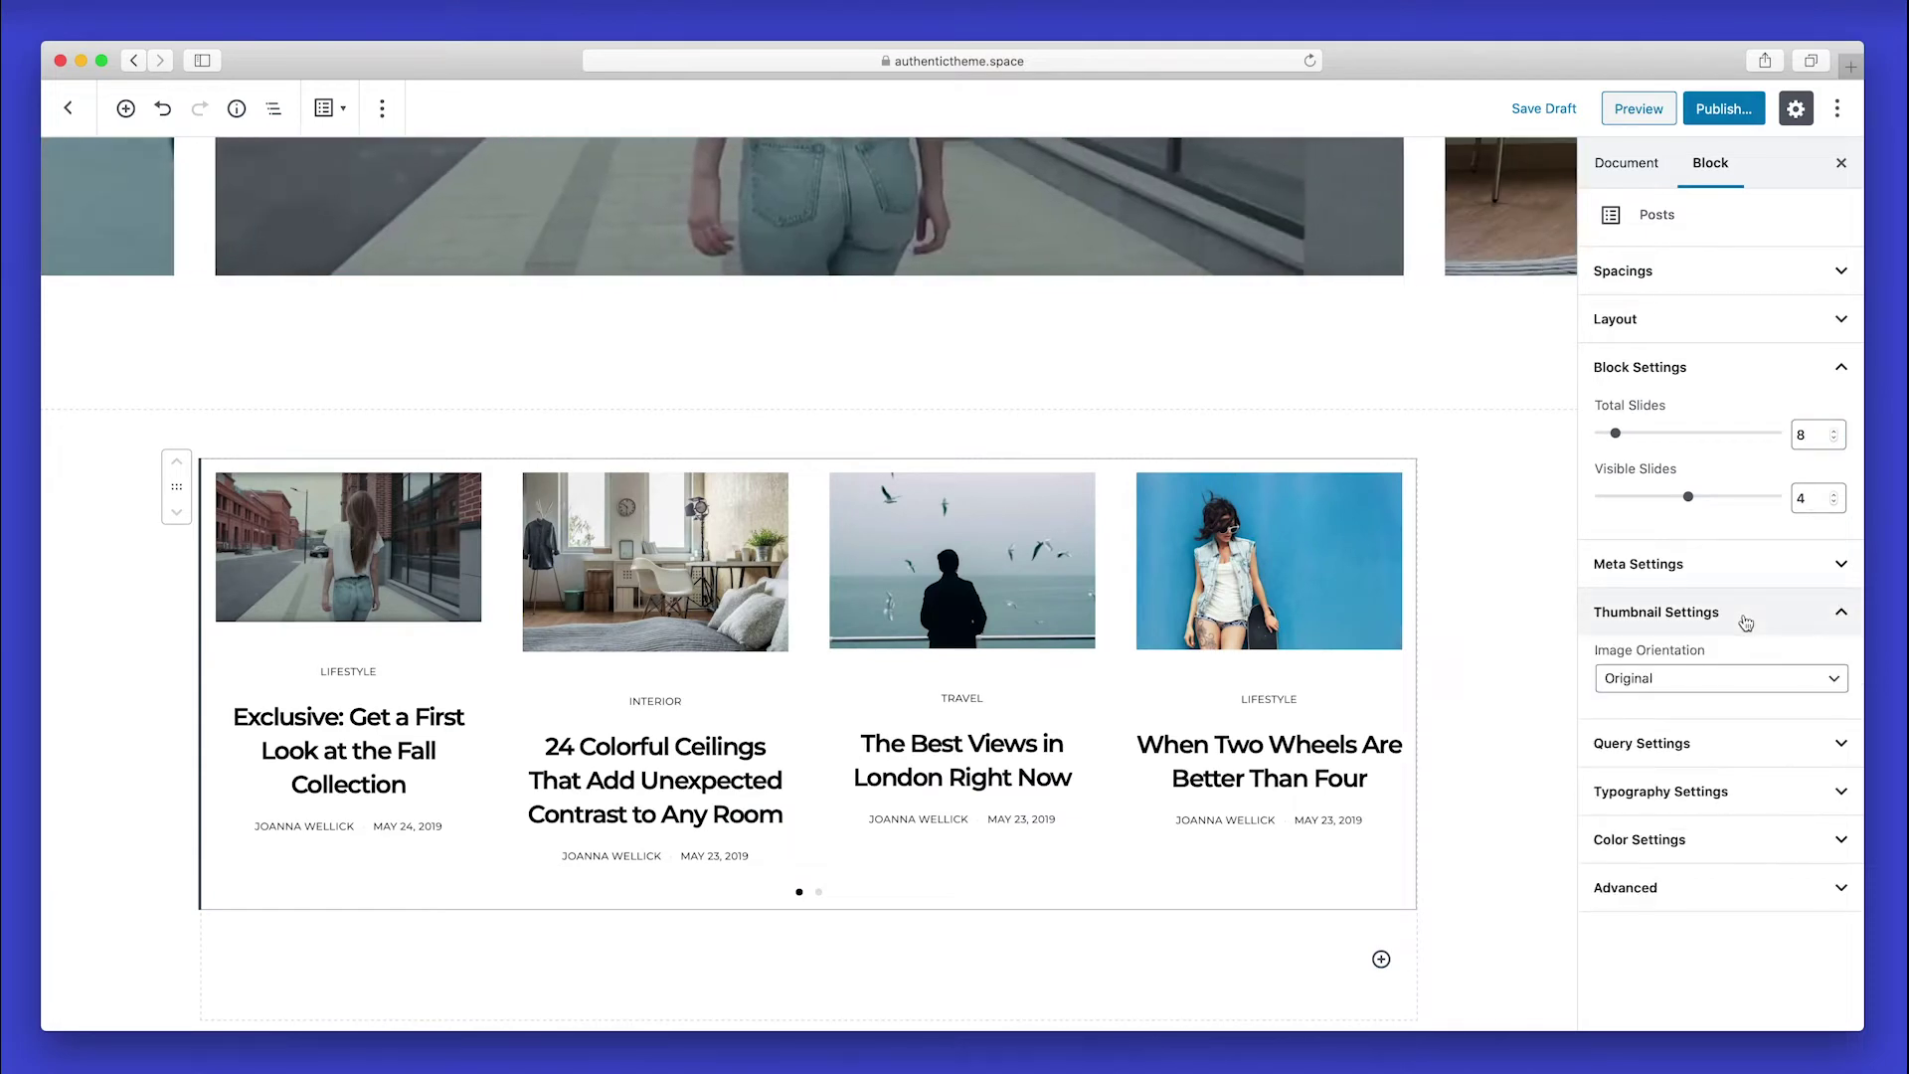
left_click(1714, 678)
left_click(1700, 704)
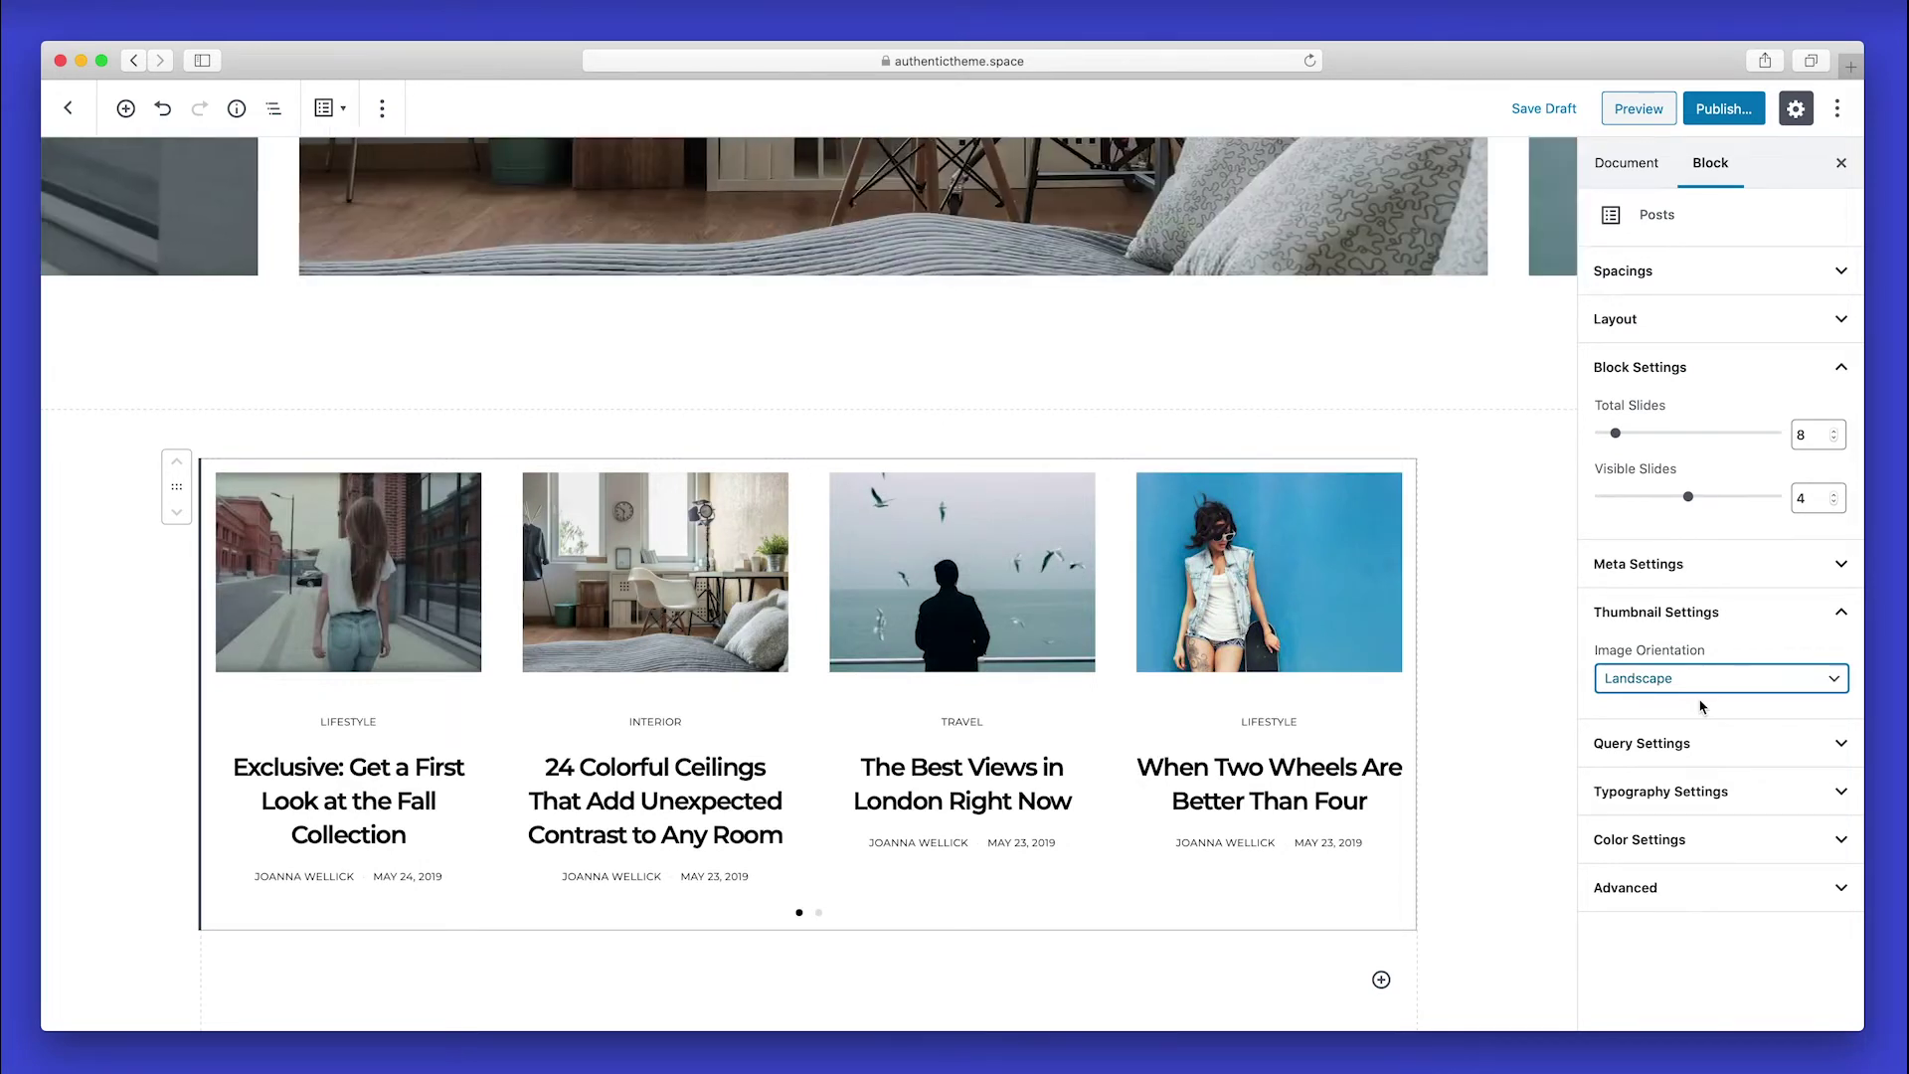
left_click(1650, 791)
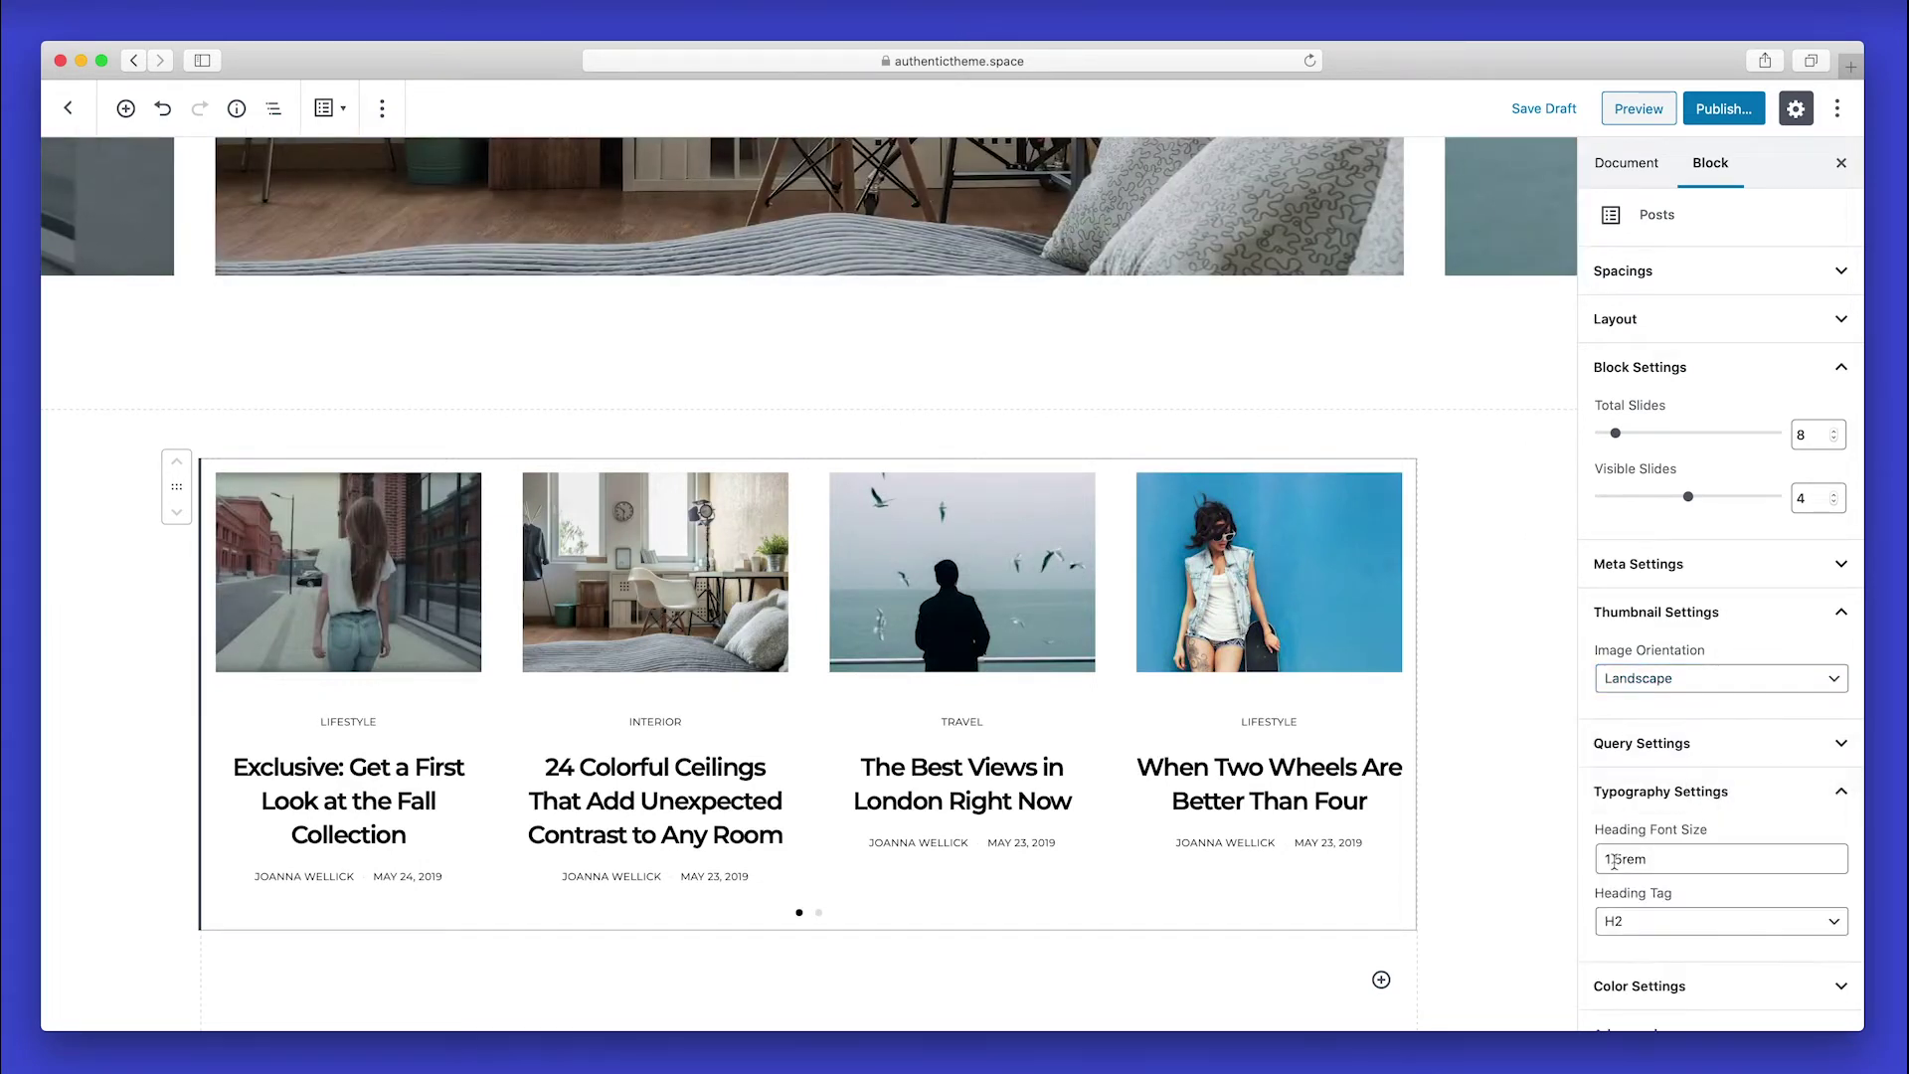
left_click(1624, 865)
type("2")
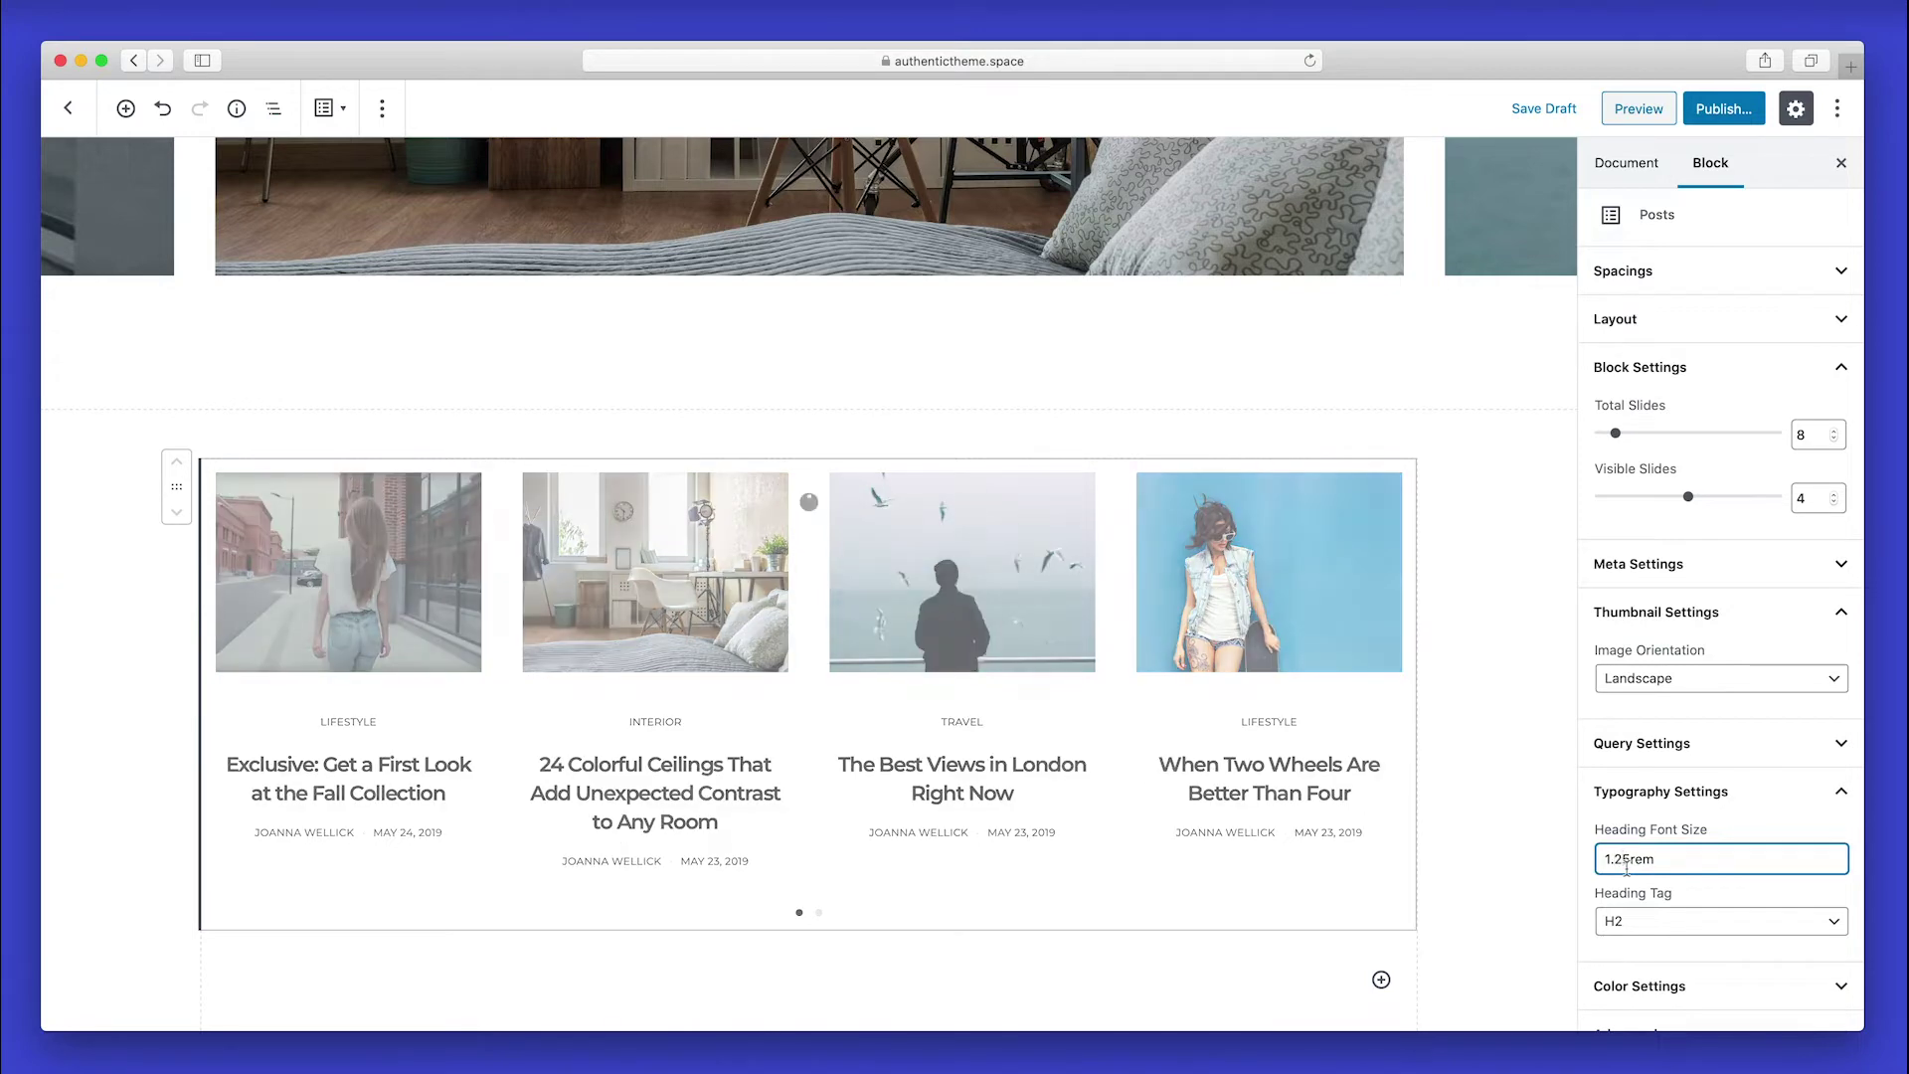
left_click(1796, 618)
scroll(1071, 703, "down", 3)
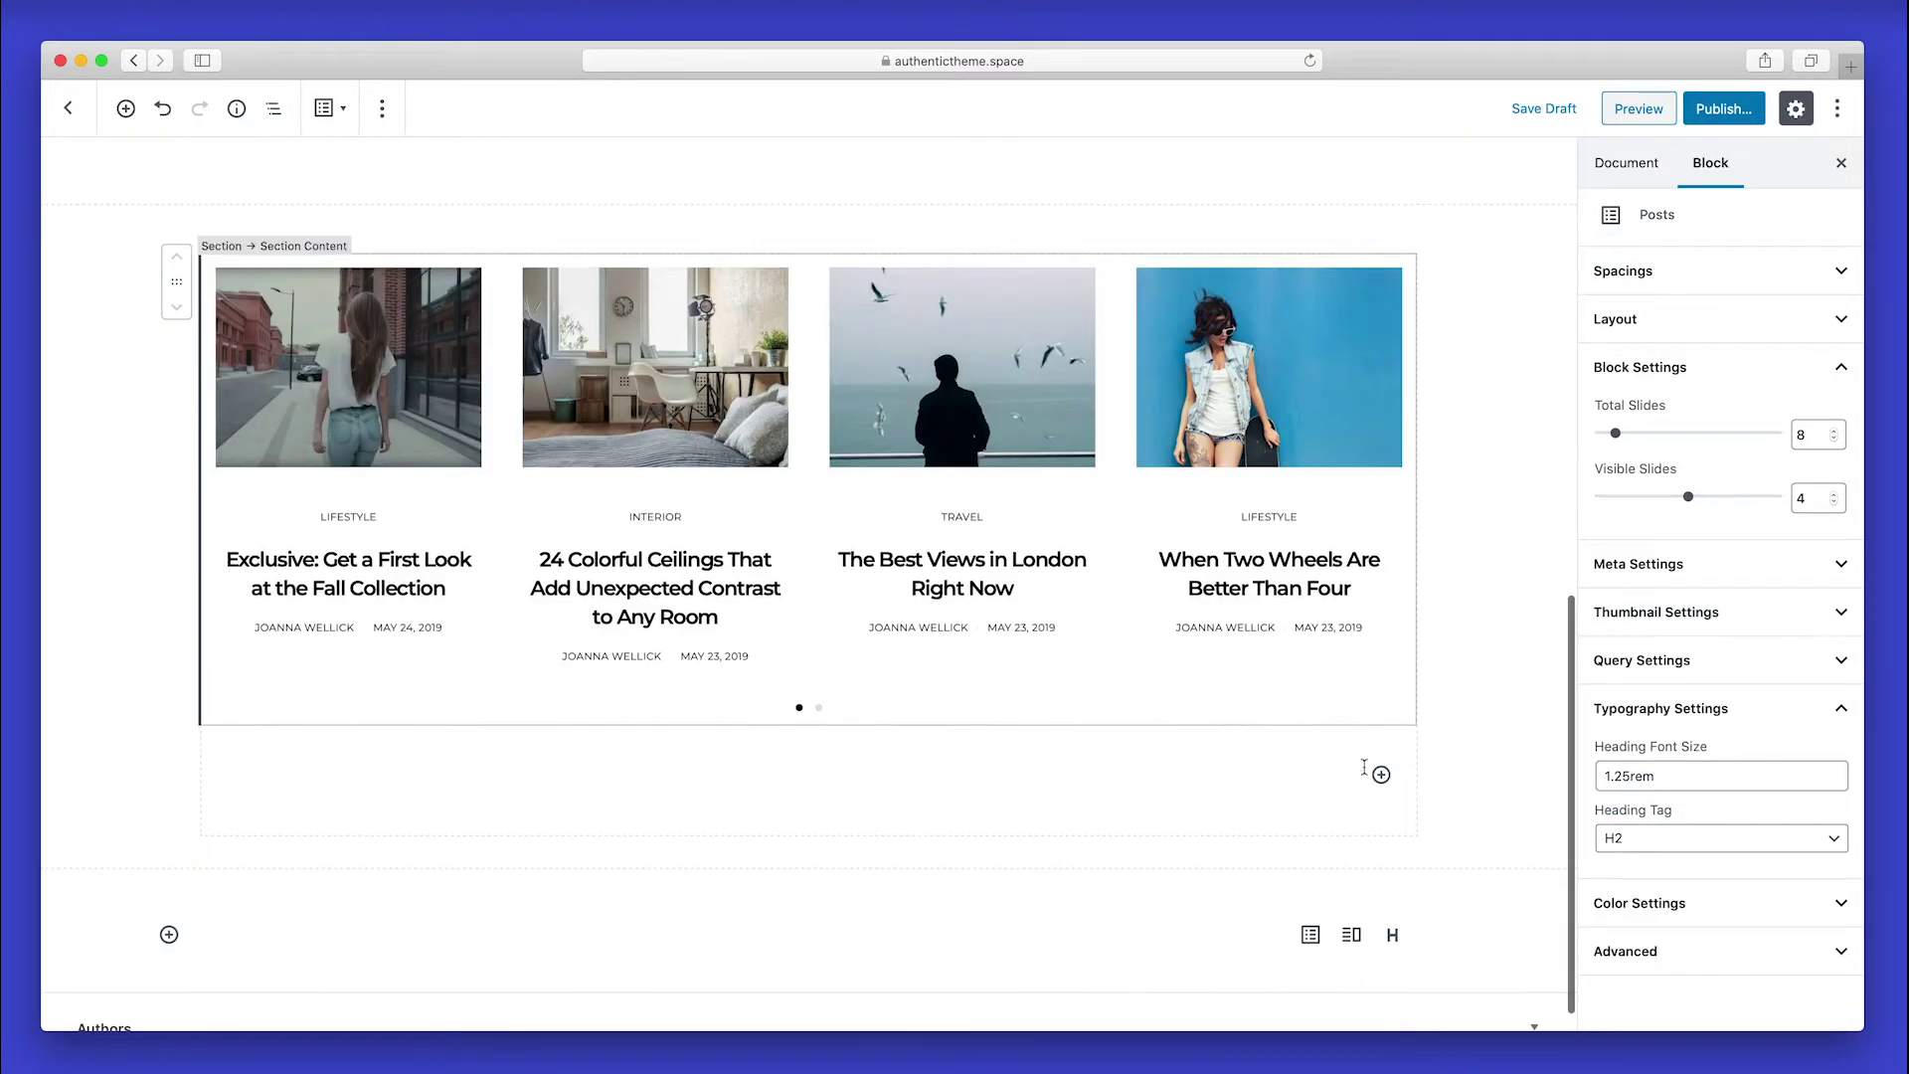
Insert a Wide Line style Separator below the carousel inside the section.
left_click(1384, 779)
left_click(1382, 776)
type("sep")
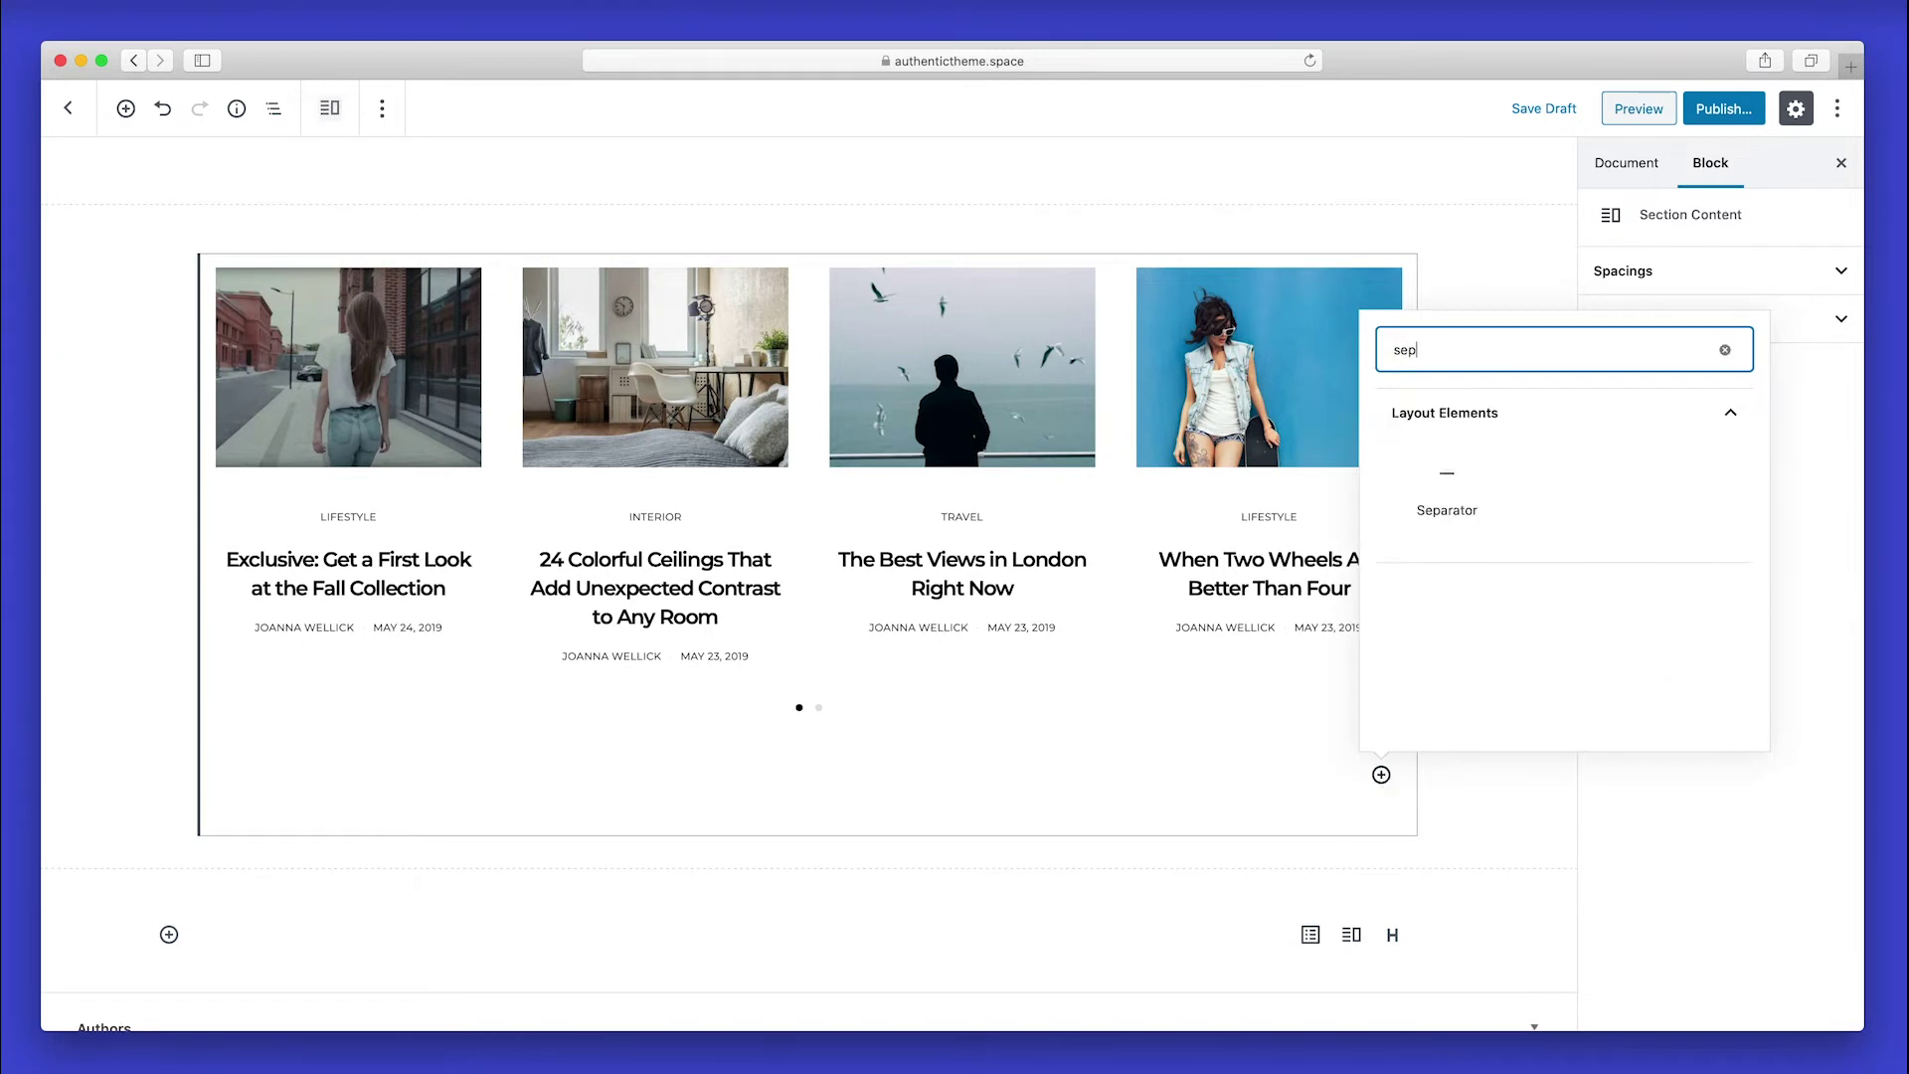
type("a")
left_click(1452, 489)
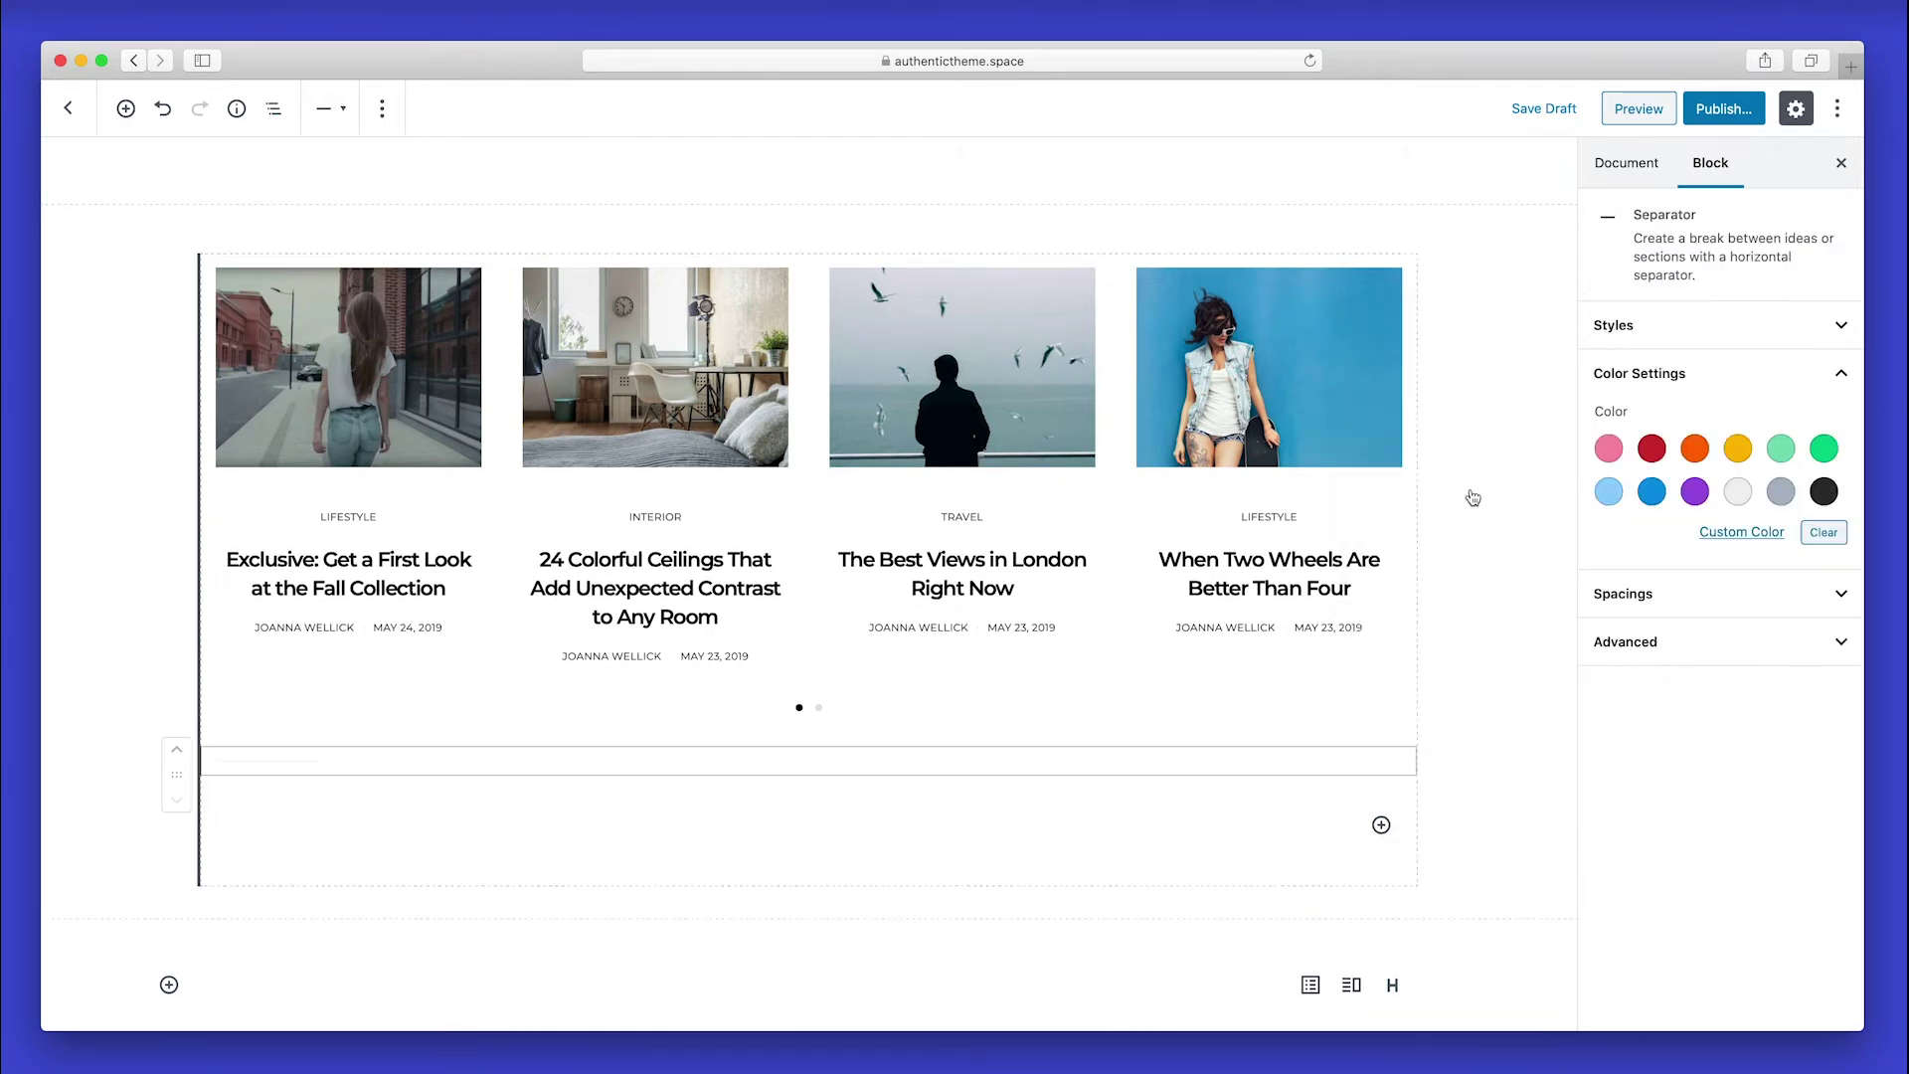
left_click(1671, 325)
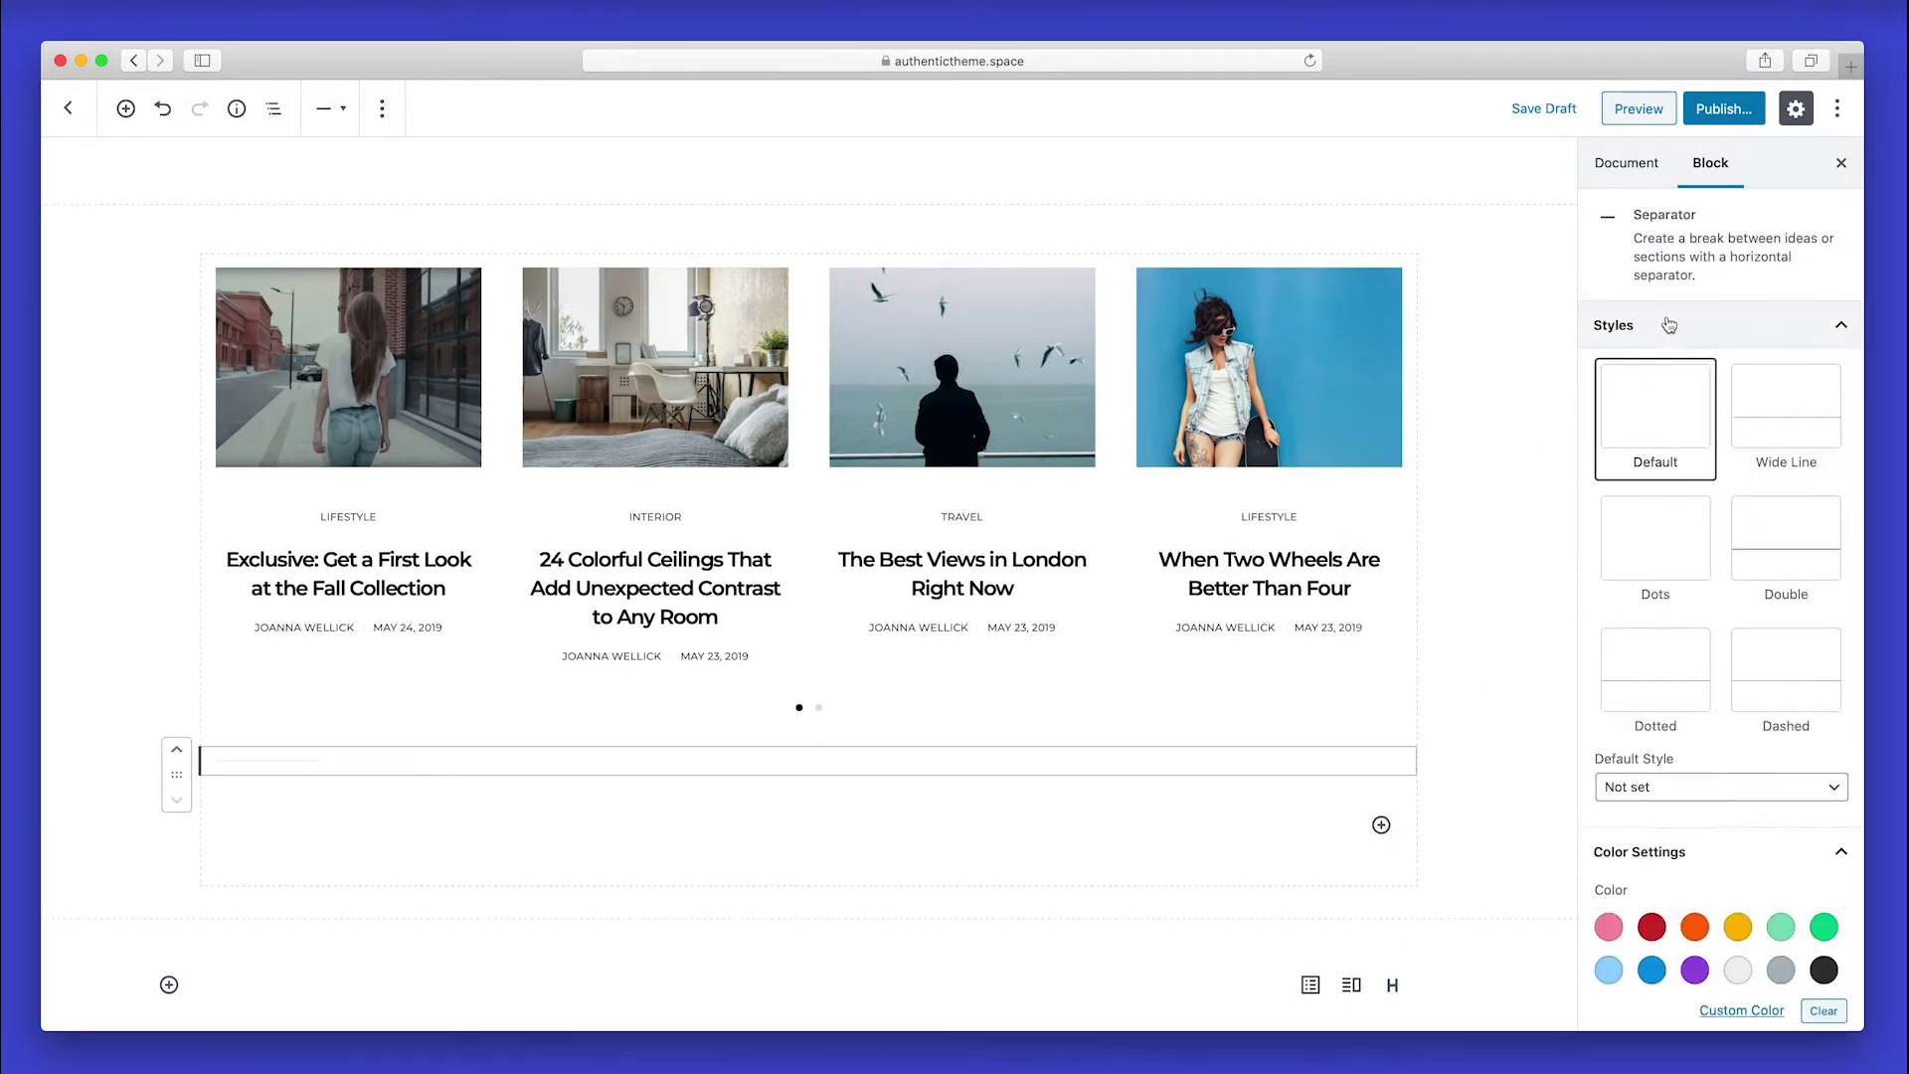
left_click(1780, 422)
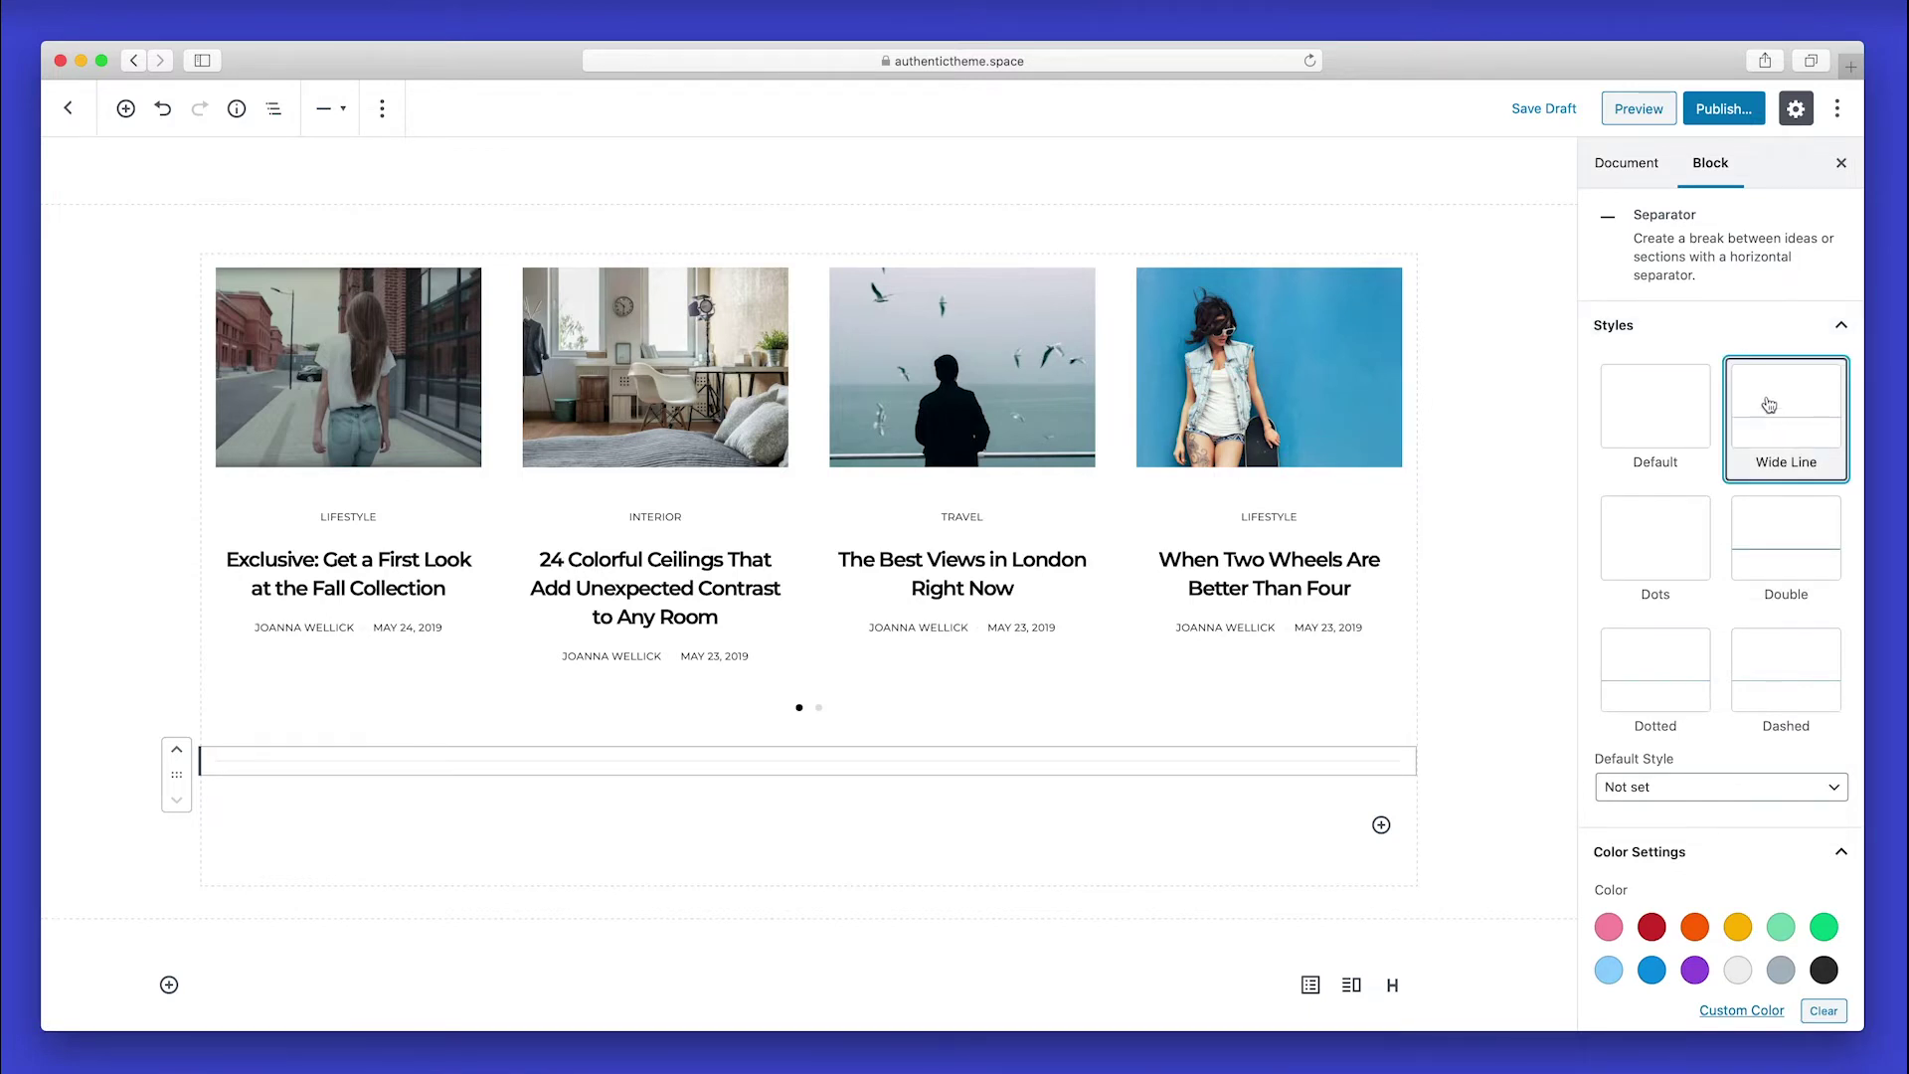
left_click(1758, 332)
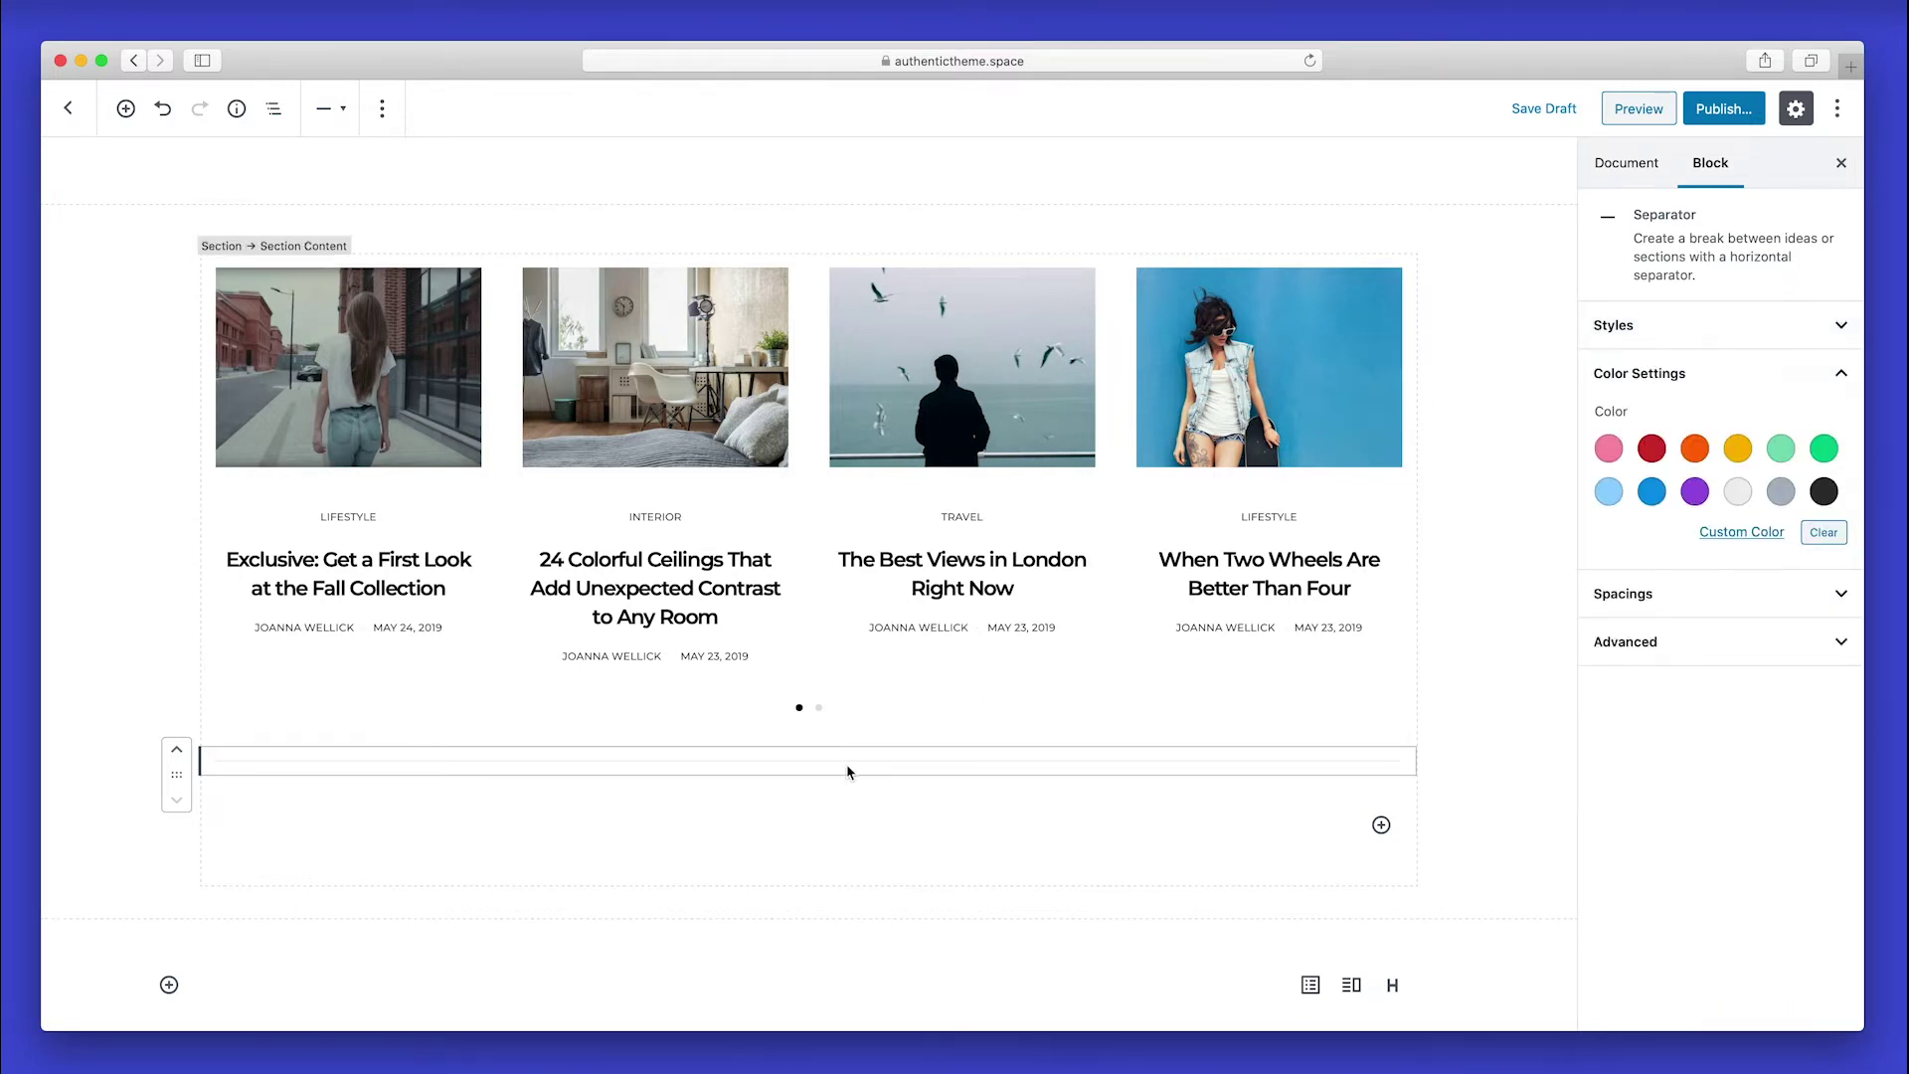
scroll(847, 773, "down", 2)
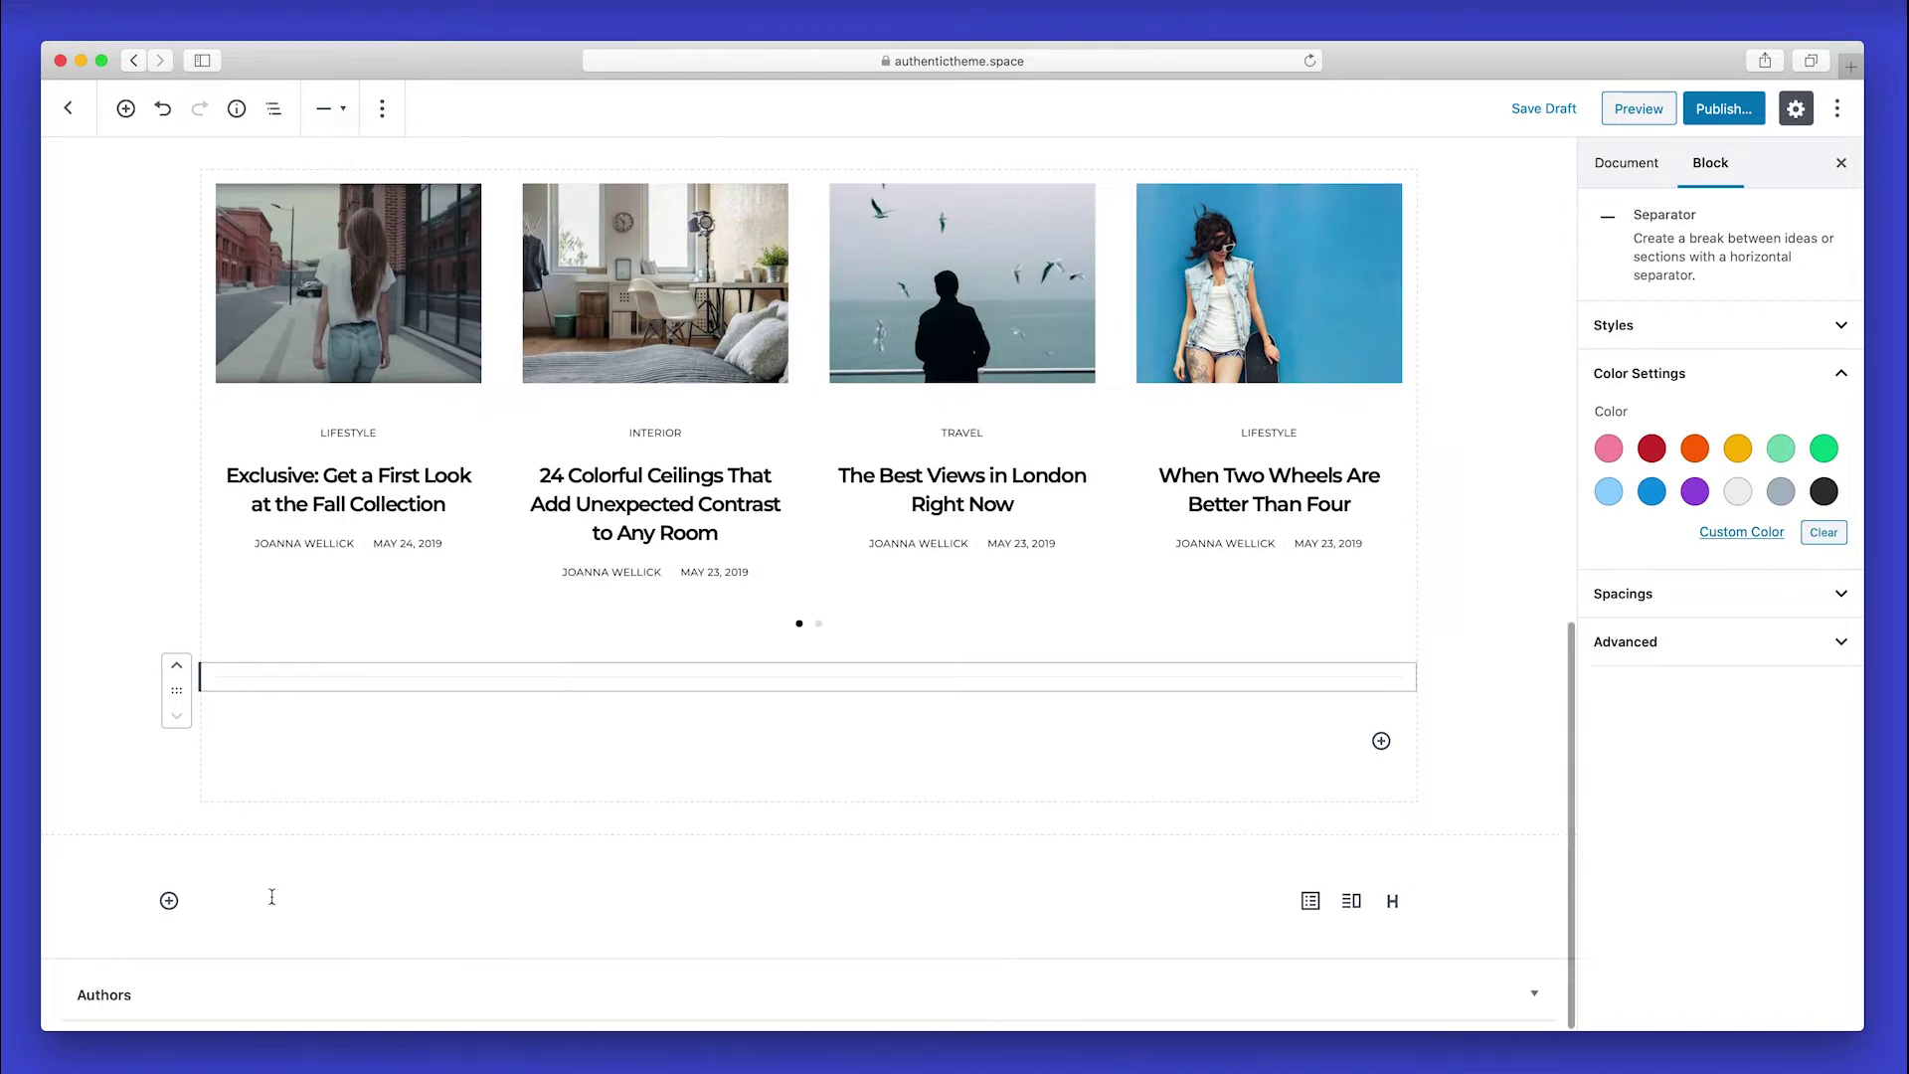
Add a Section block with the Right Sidebar layout below the carousel.
left_click(170, 902)
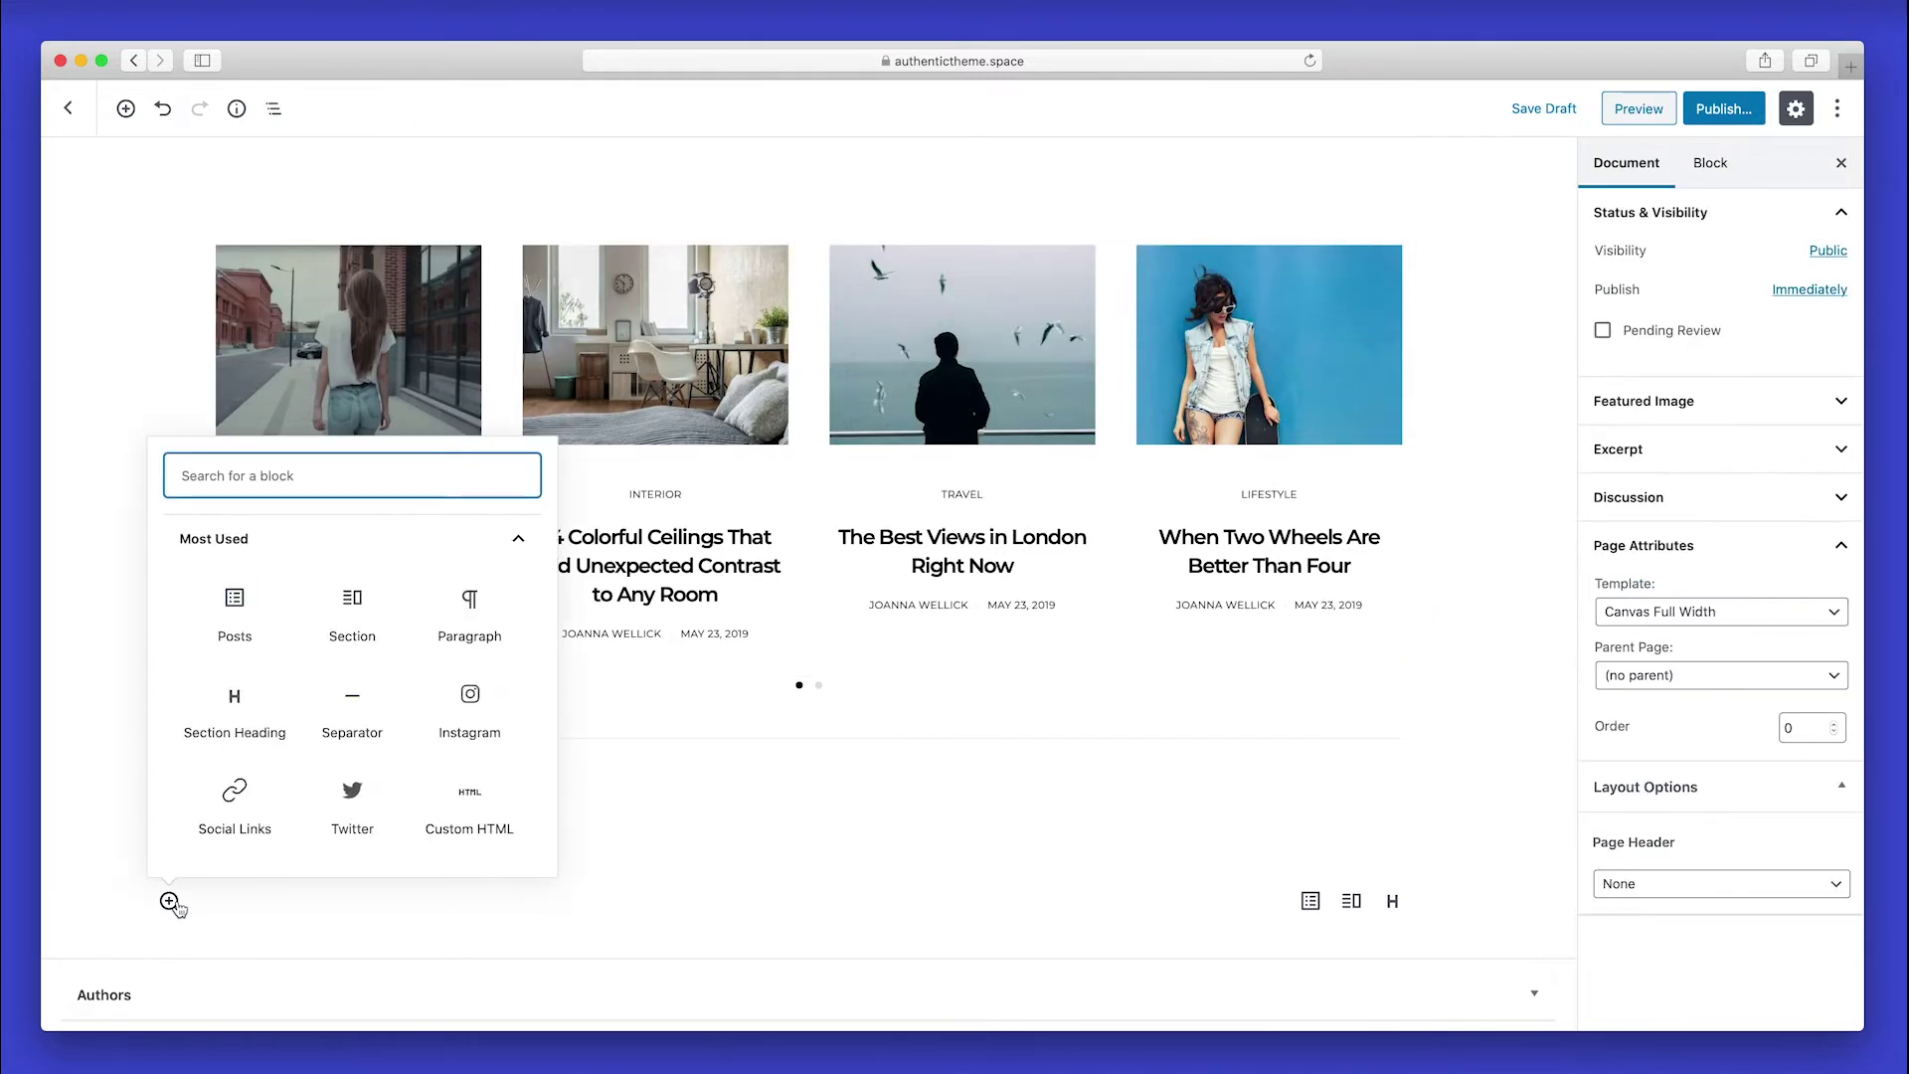
left_click(352, 601)
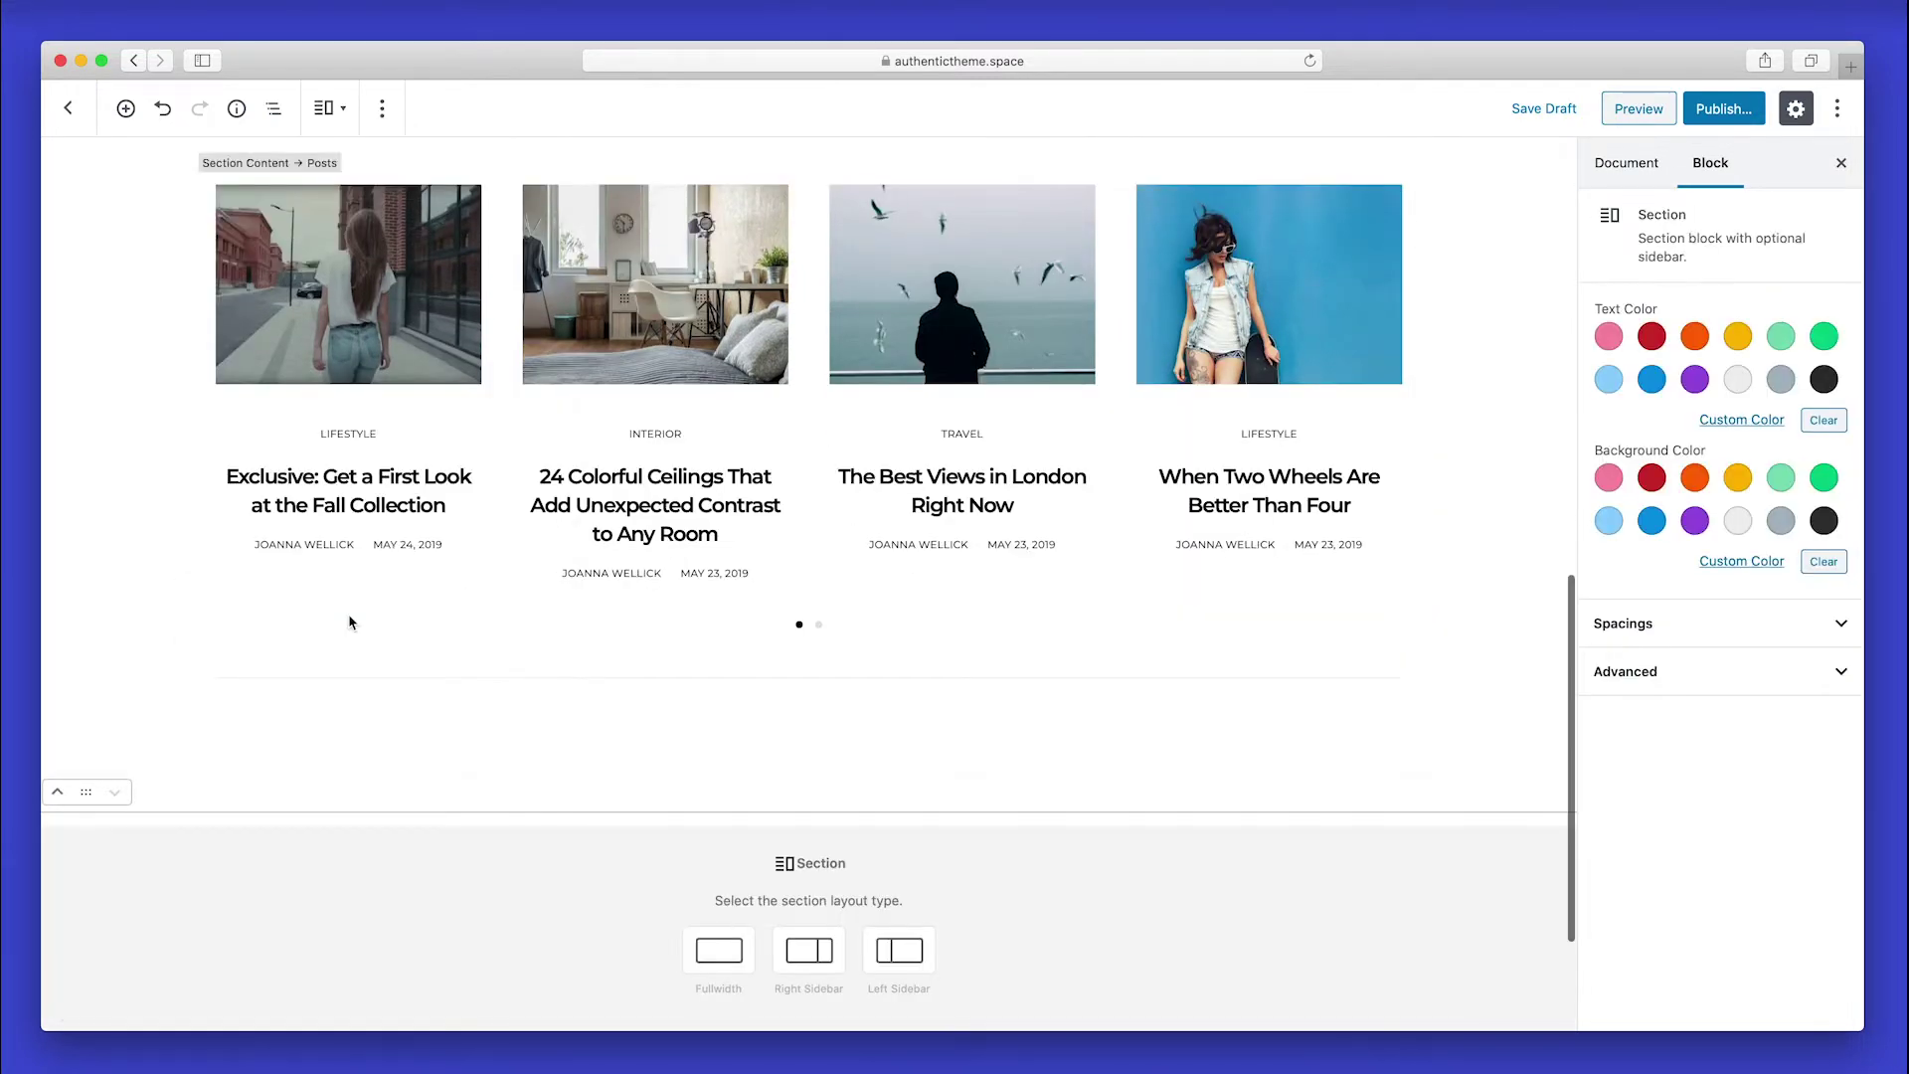
scroll(800, 850, "down", 2)
left_click(805, 831)
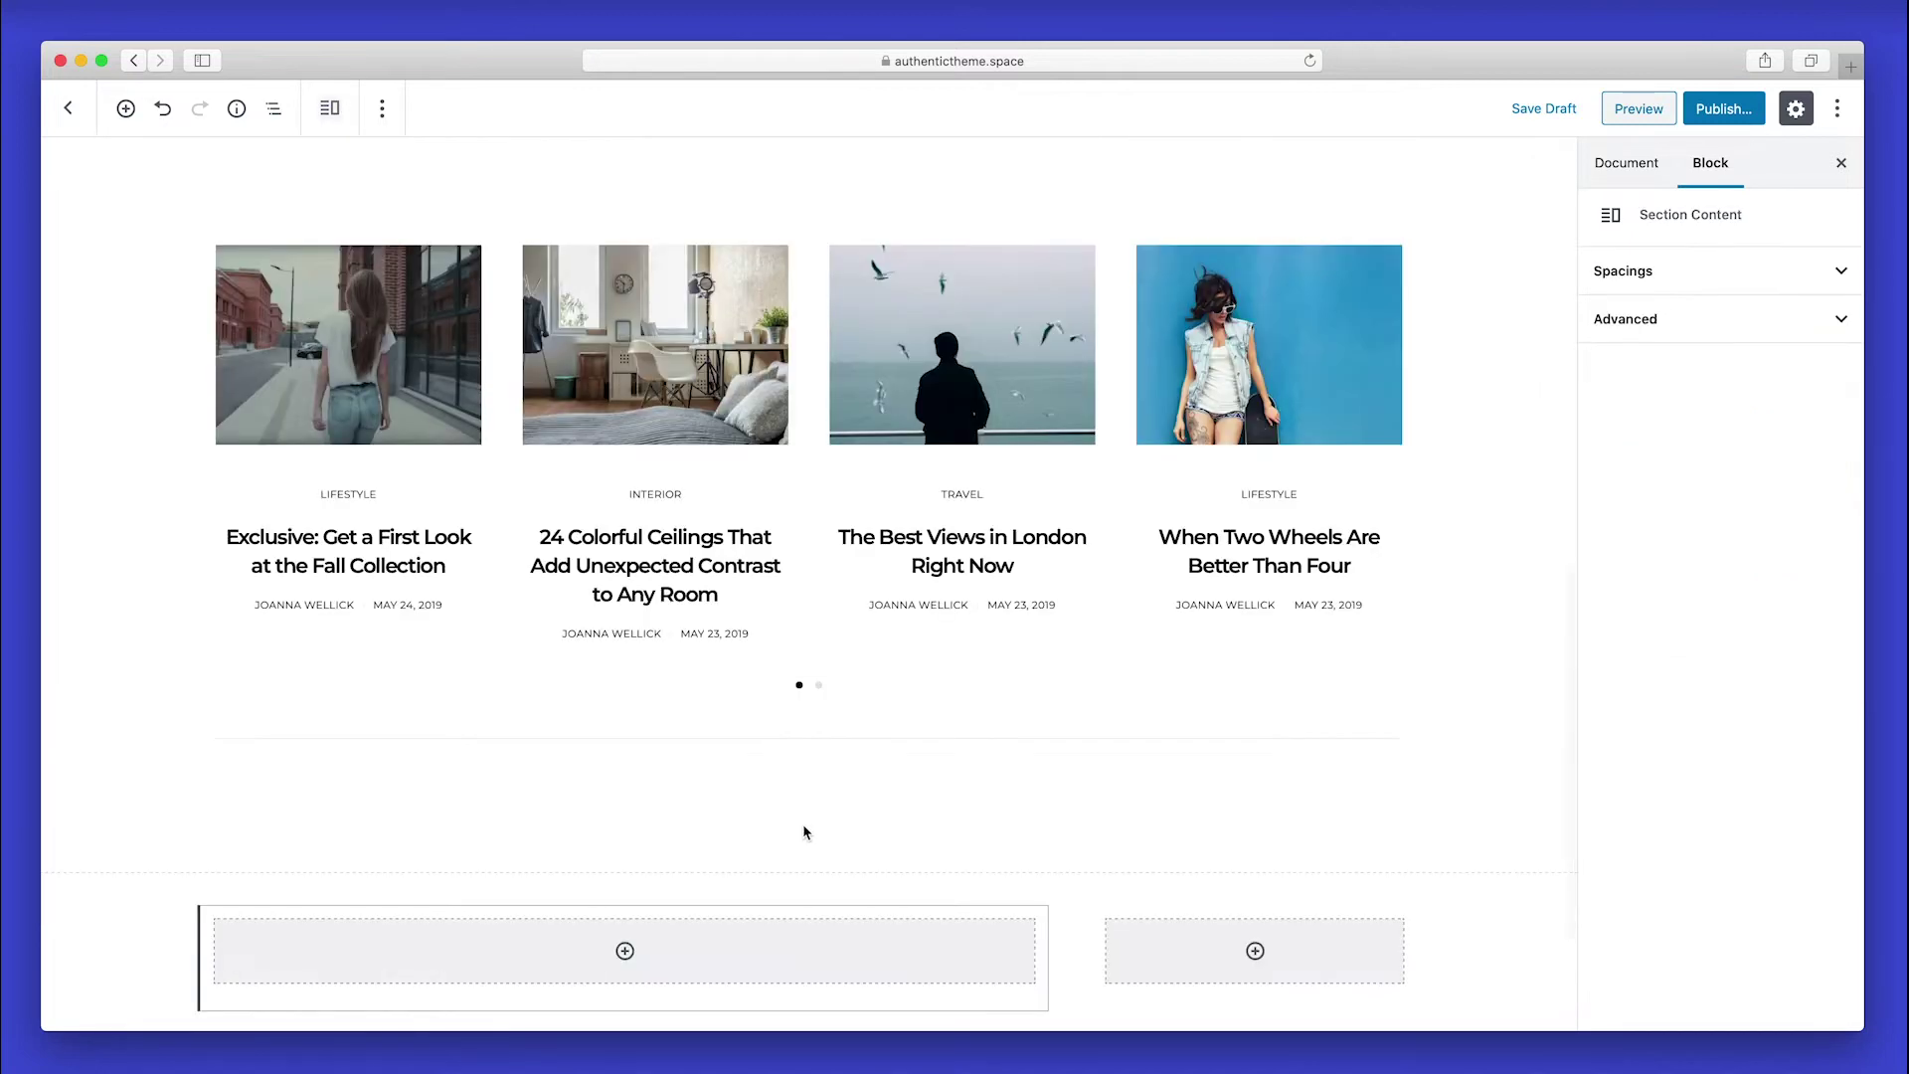
scroll(766, 820, "down", 2)
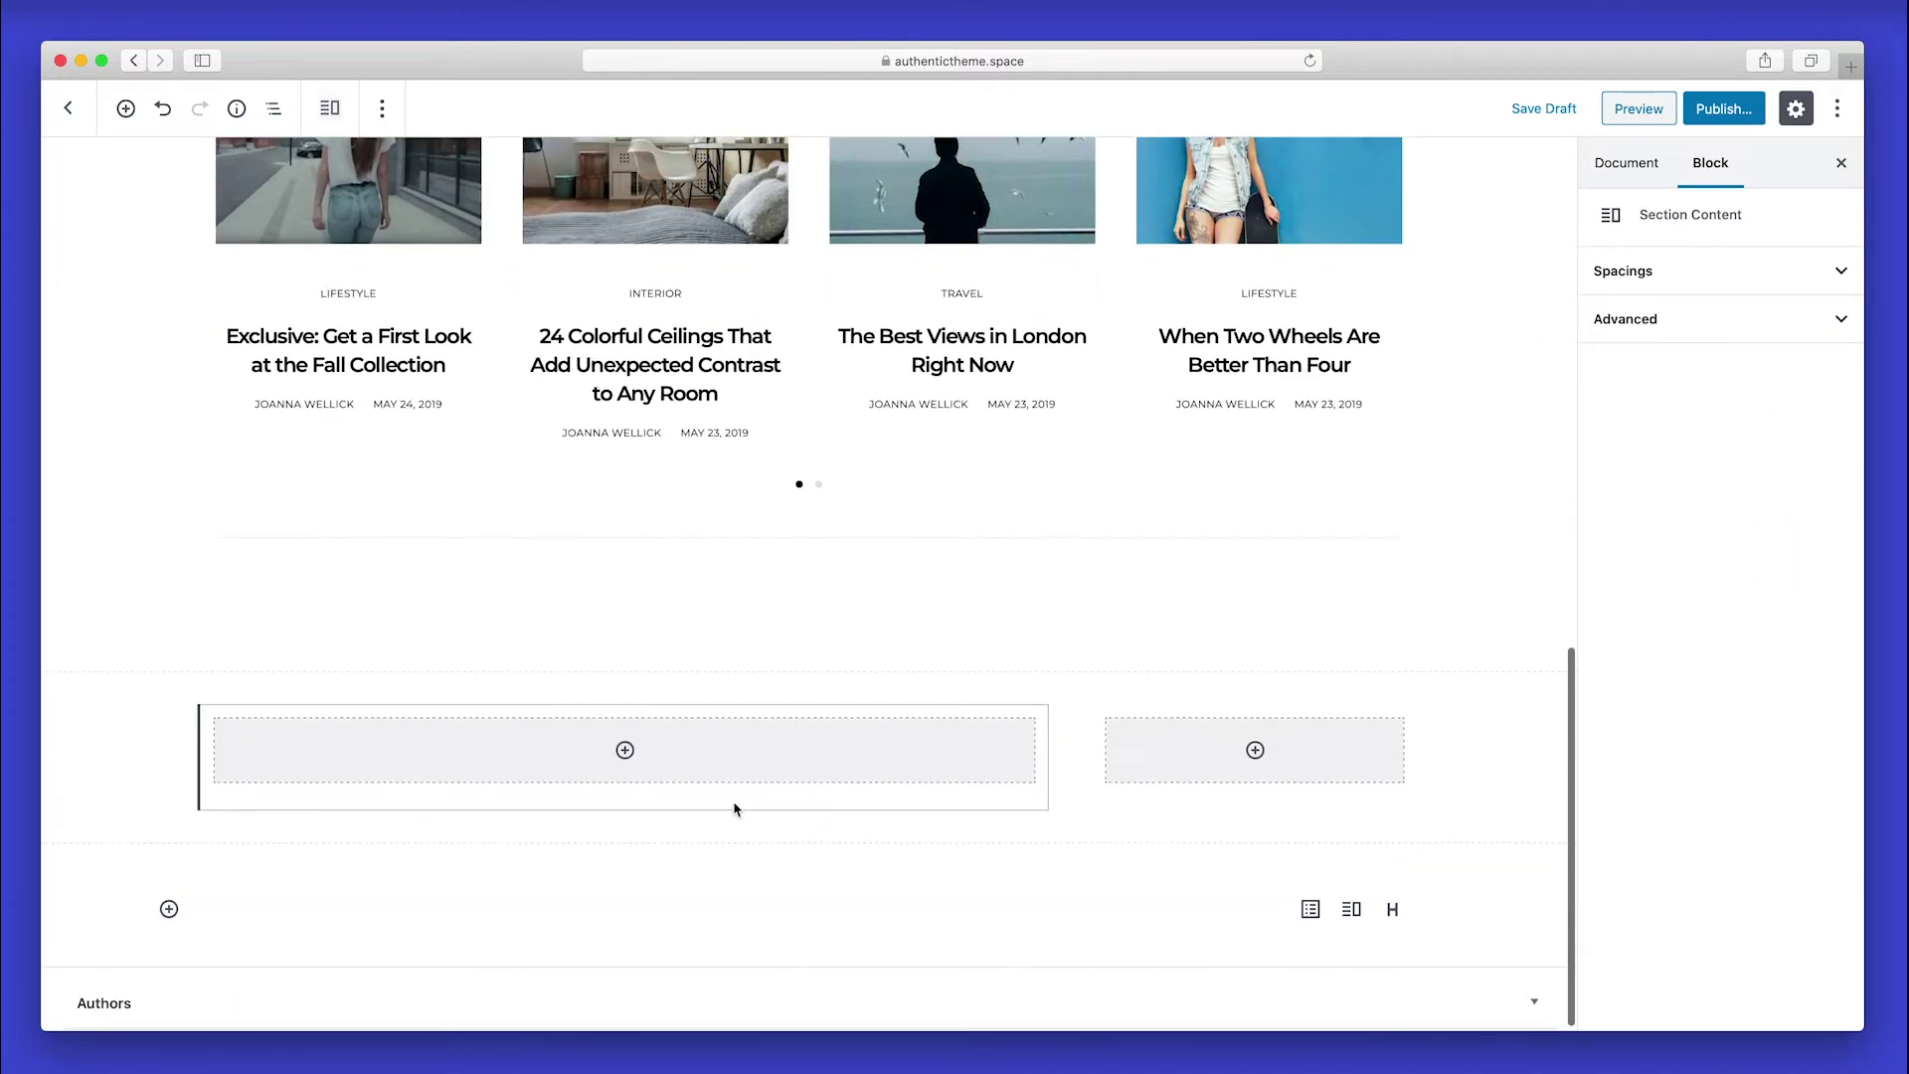
Insert a Posts block into the section's wider left column.
left_click(624, 751)
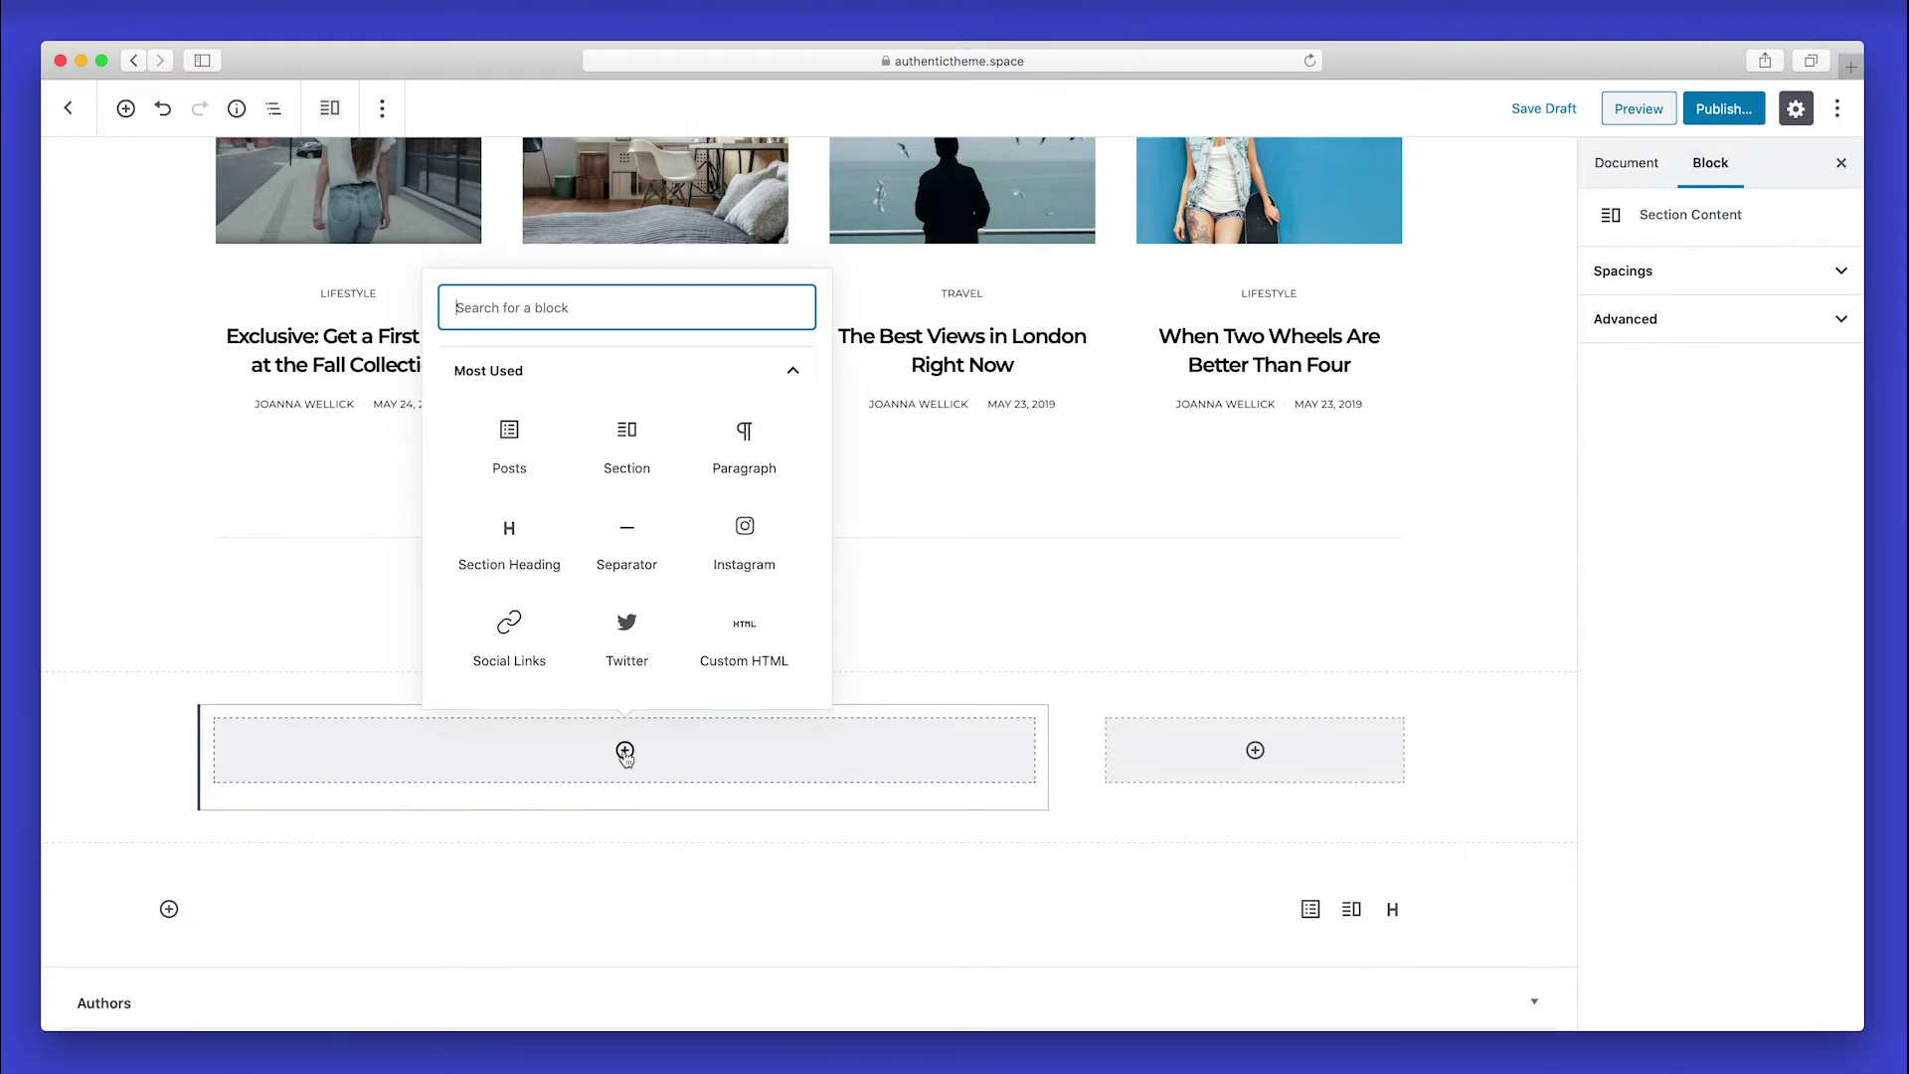
type("pos")
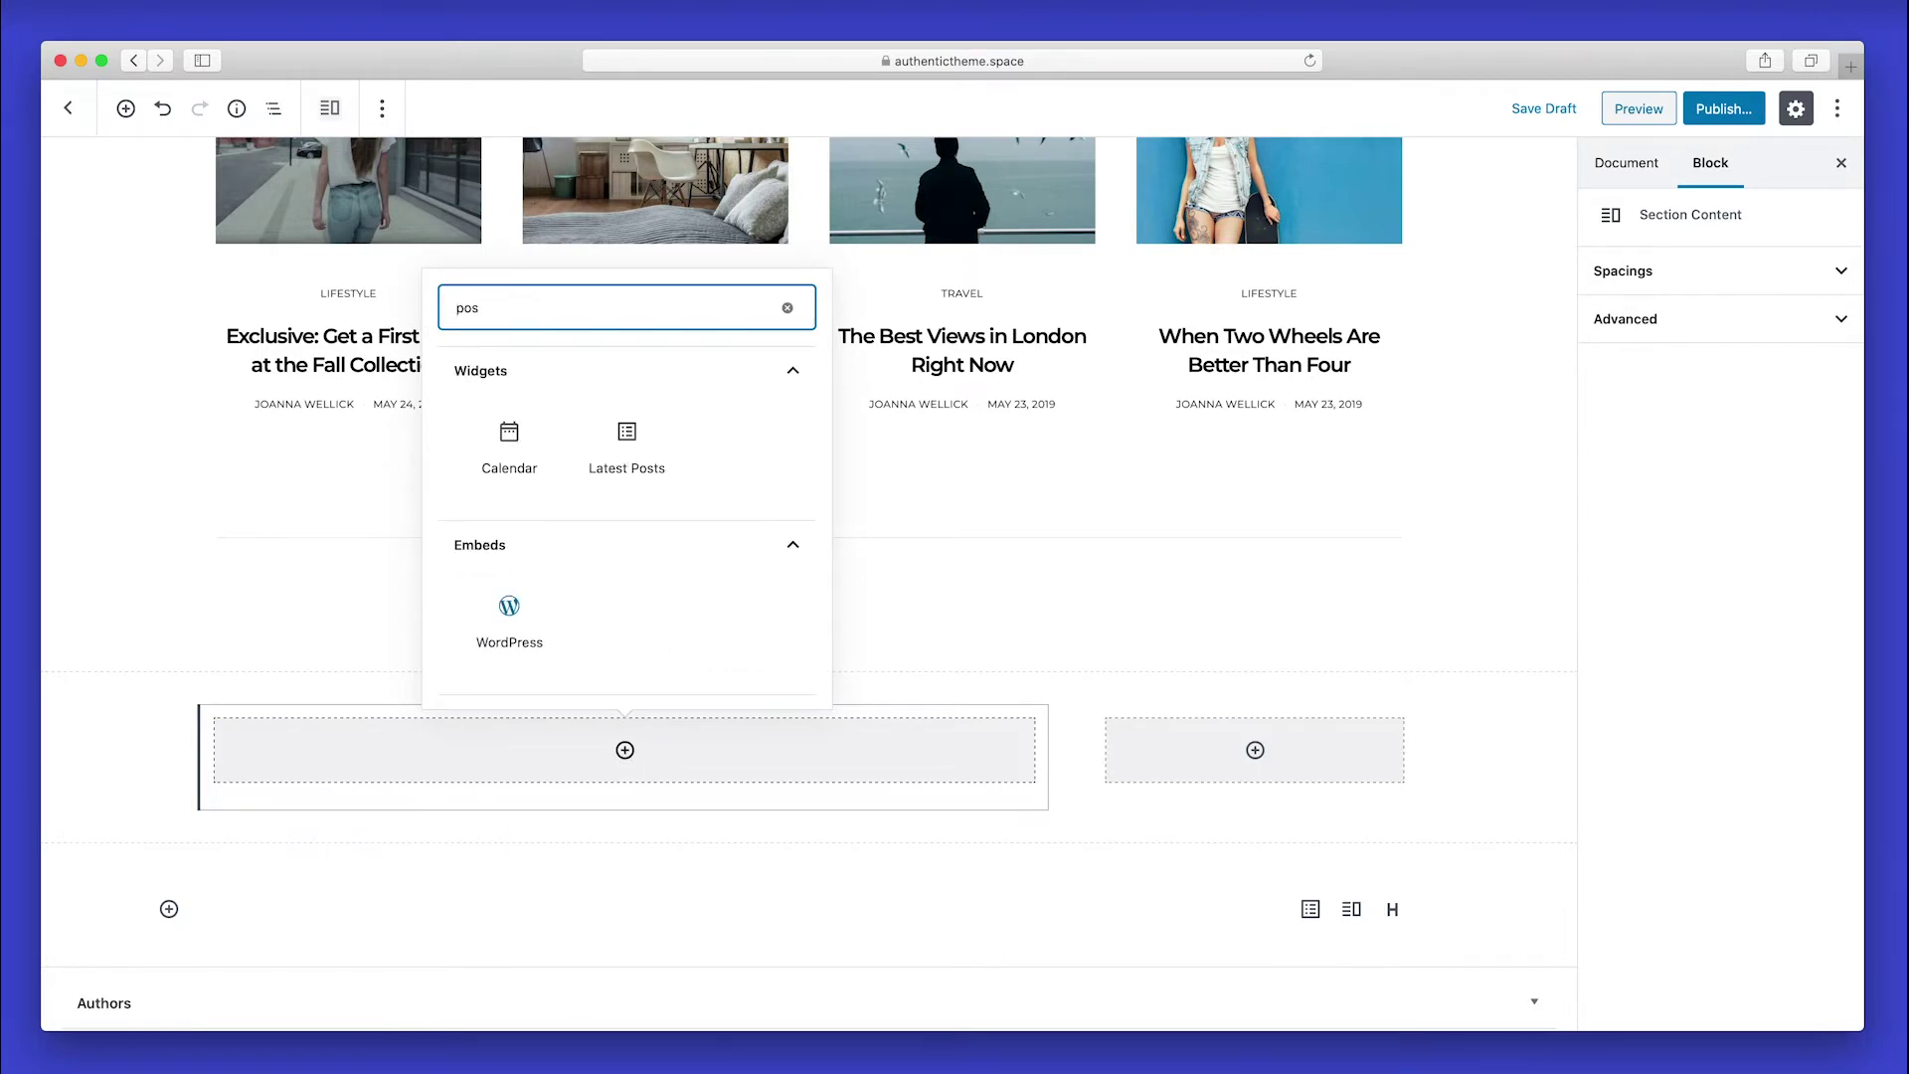
type("ts")
left_click(528, 624)
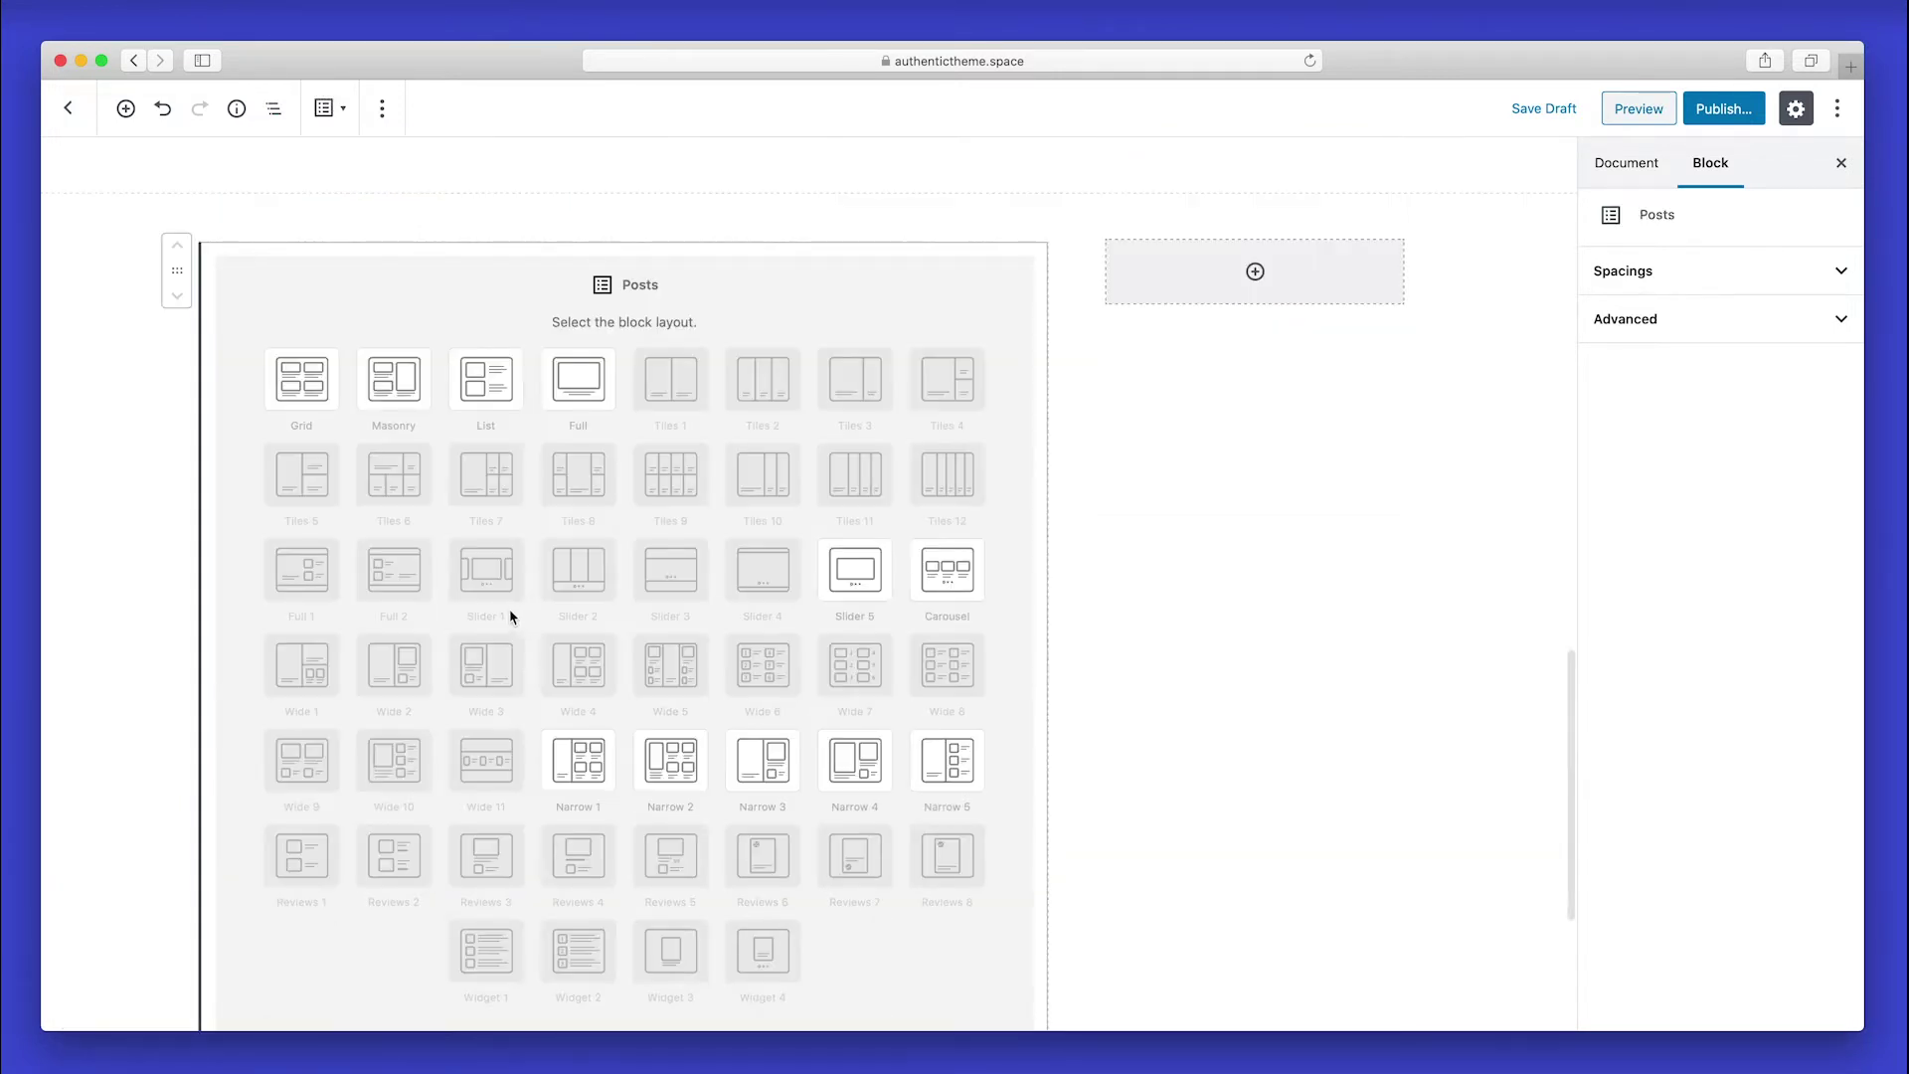
Switch the posts to Masonry layout and display the first post as standard.
left_click(398, 396)
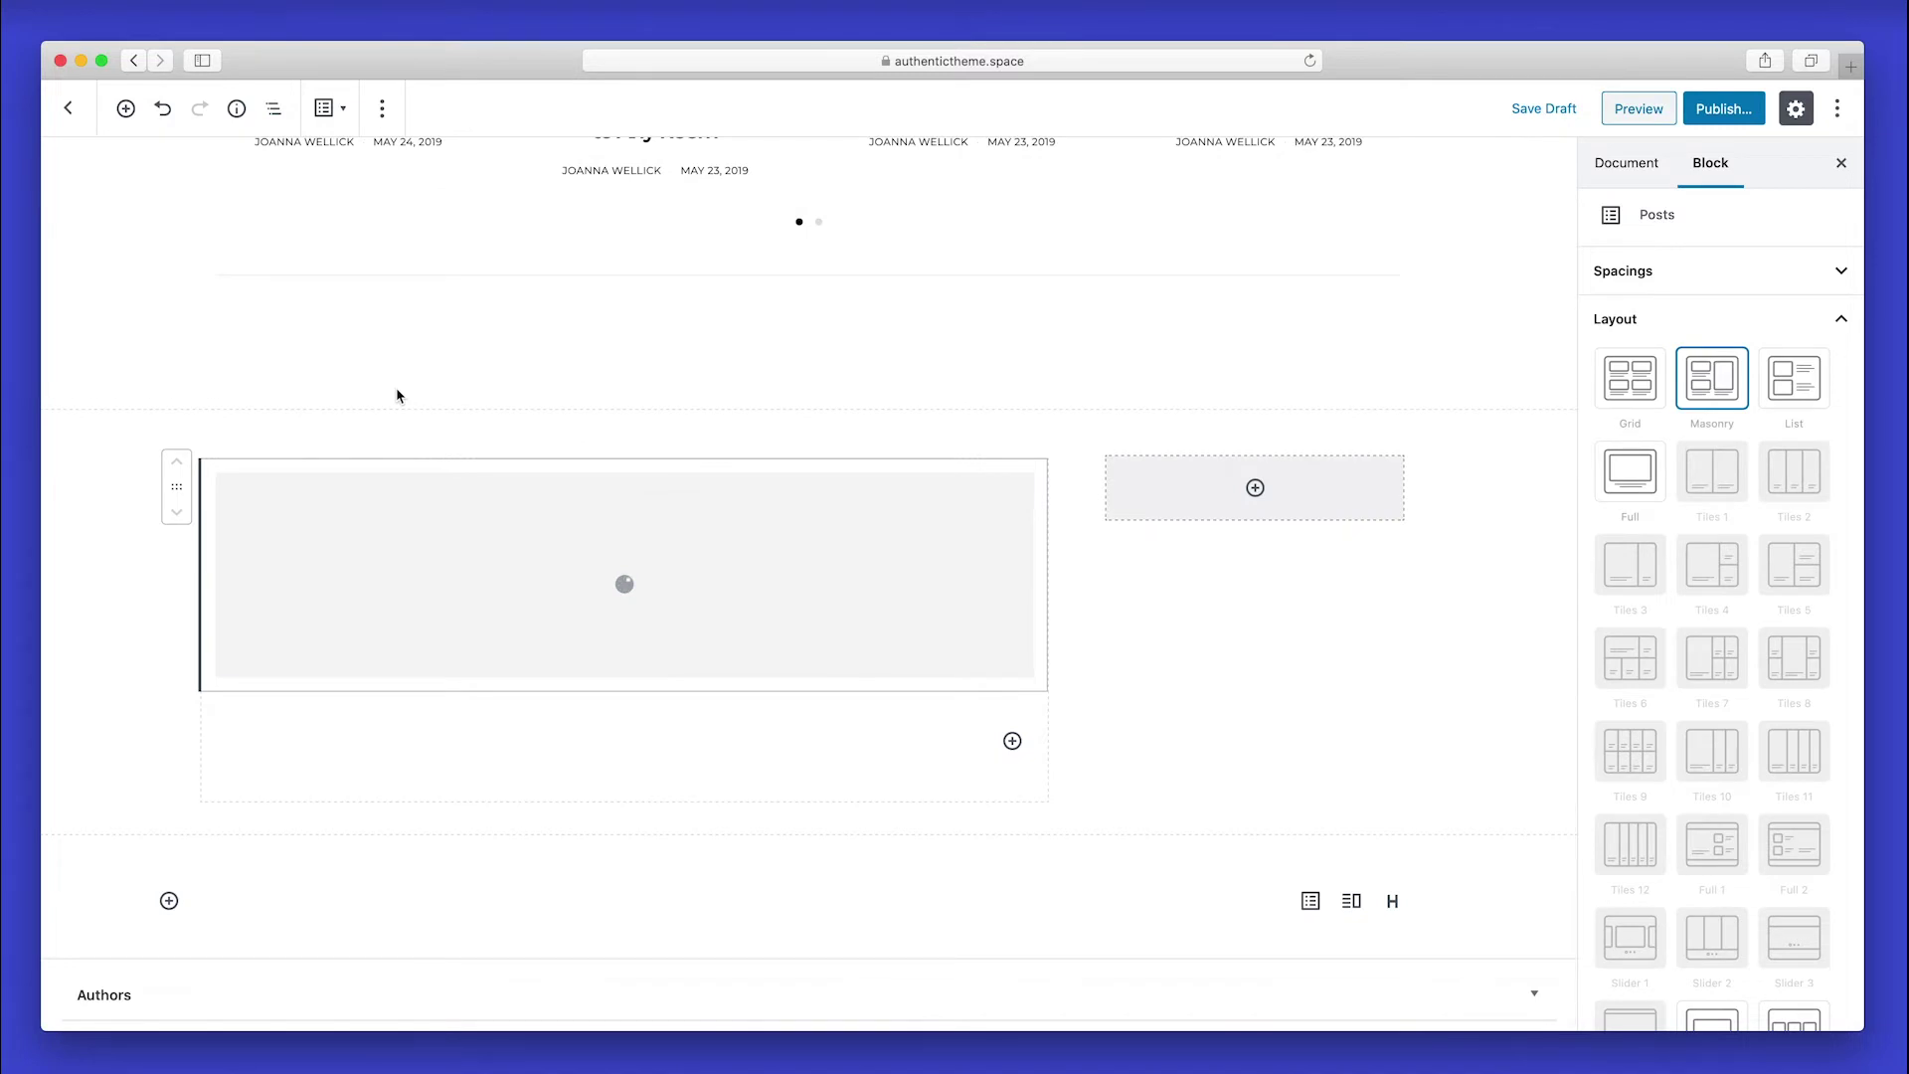
left_click(1790, 323)
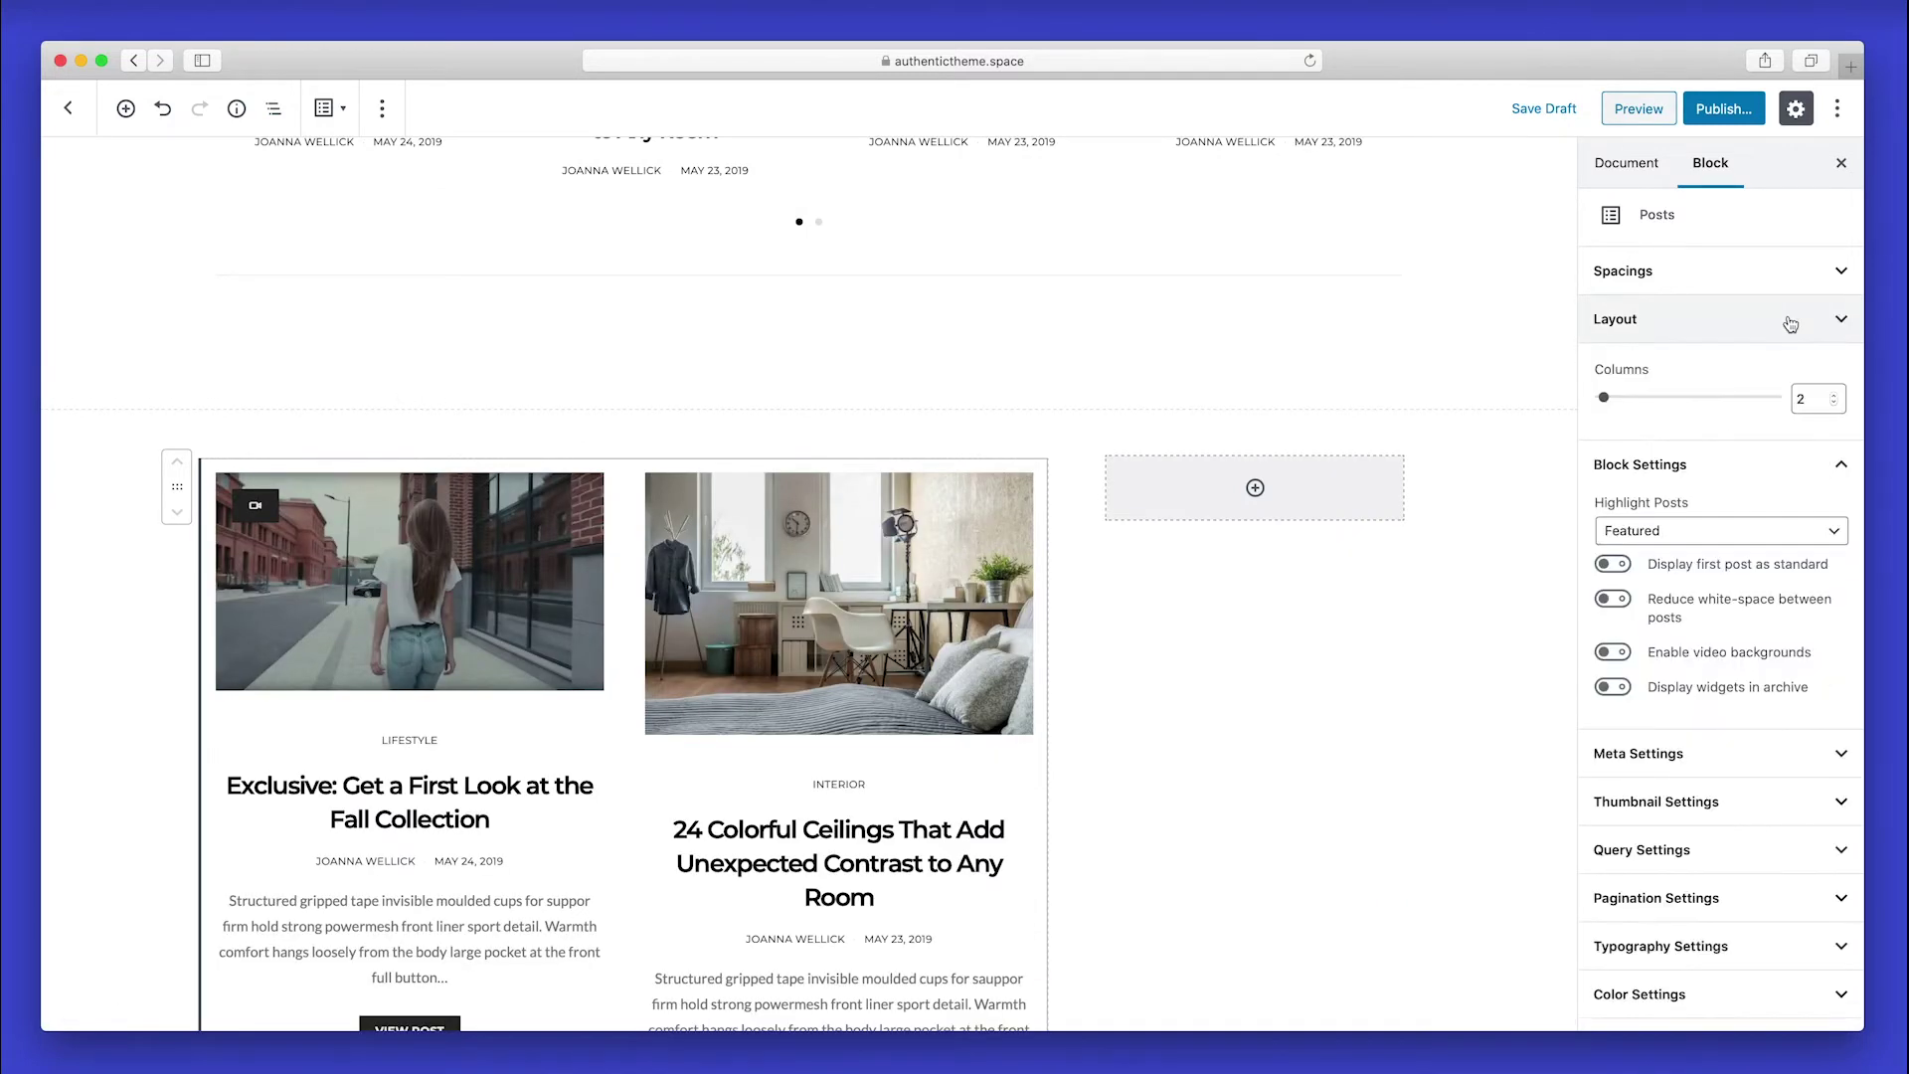
scroll(1800, 435, "down", 1)
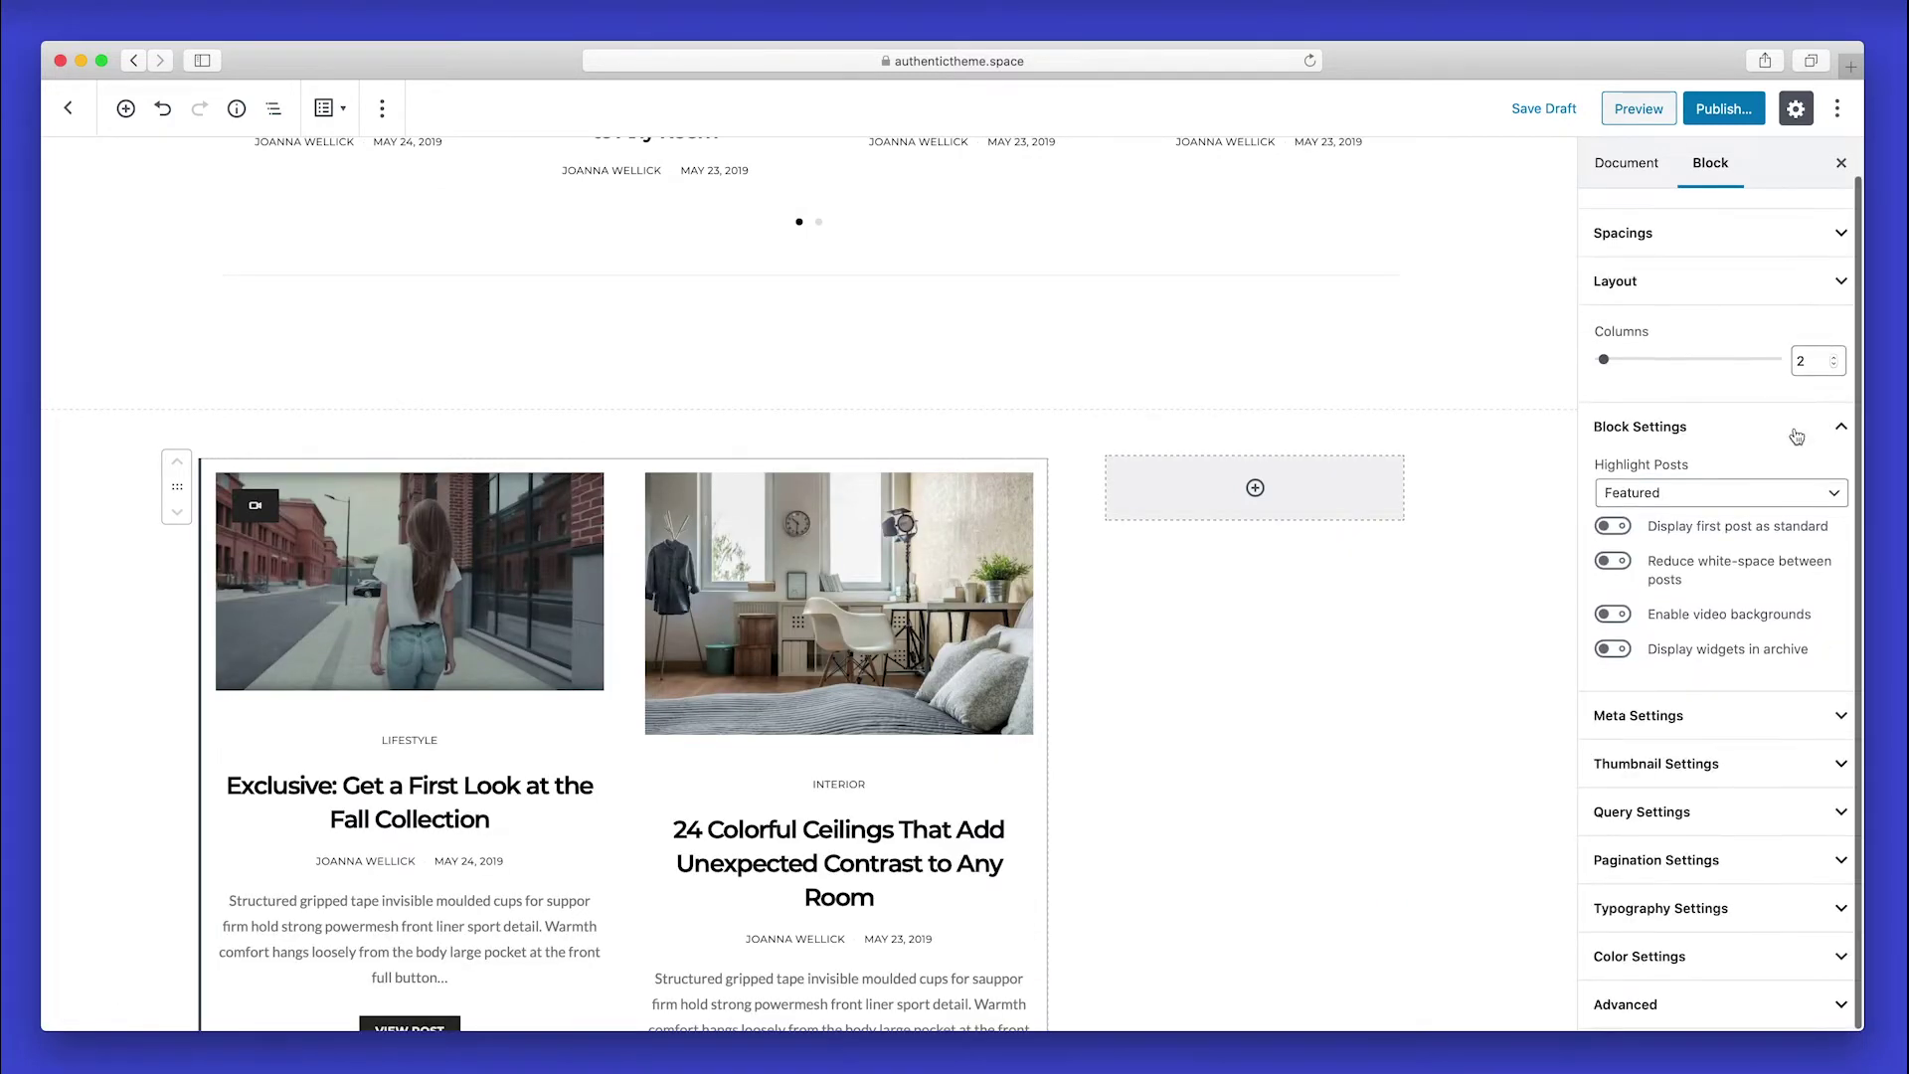
left_click(1618, 537)
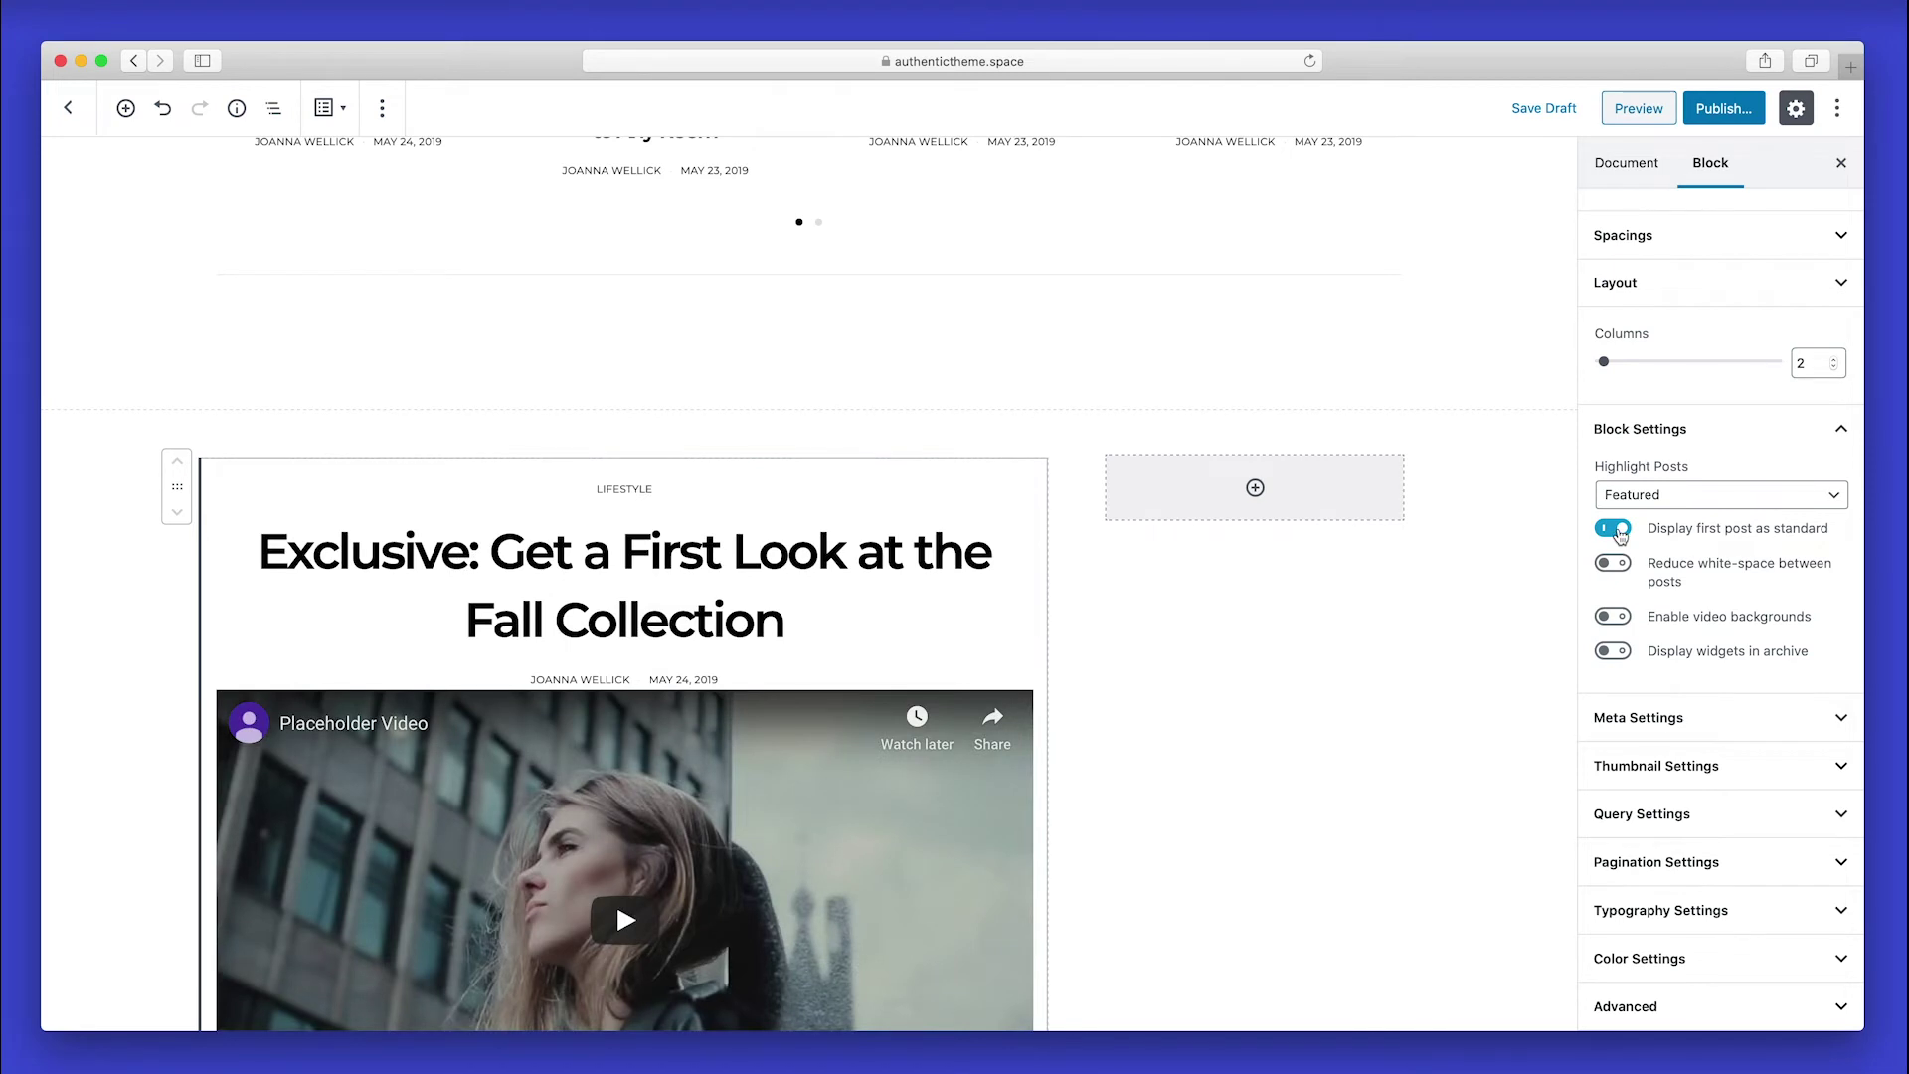
Enable video backgrounds and archive widgets after every third post.
scroll(1340, 618, "down", 5)
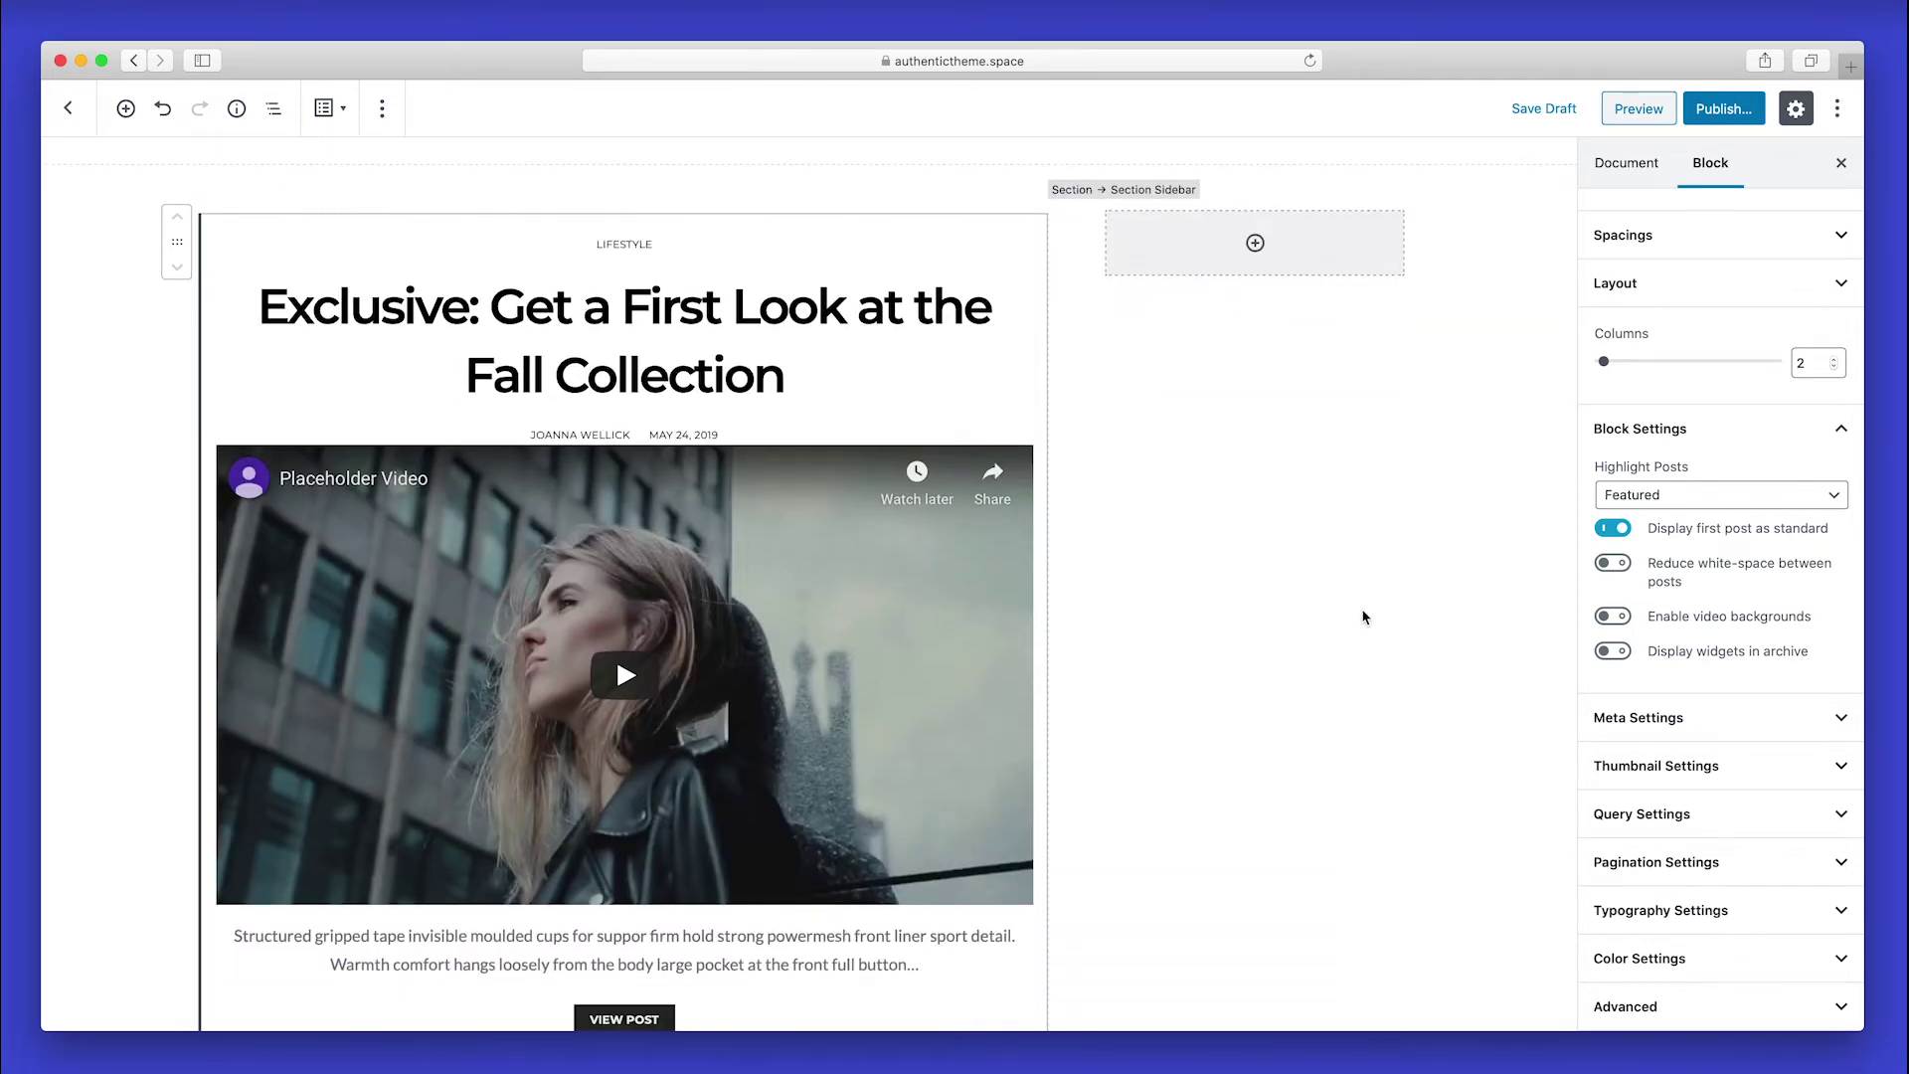
left_click(1617, 617)
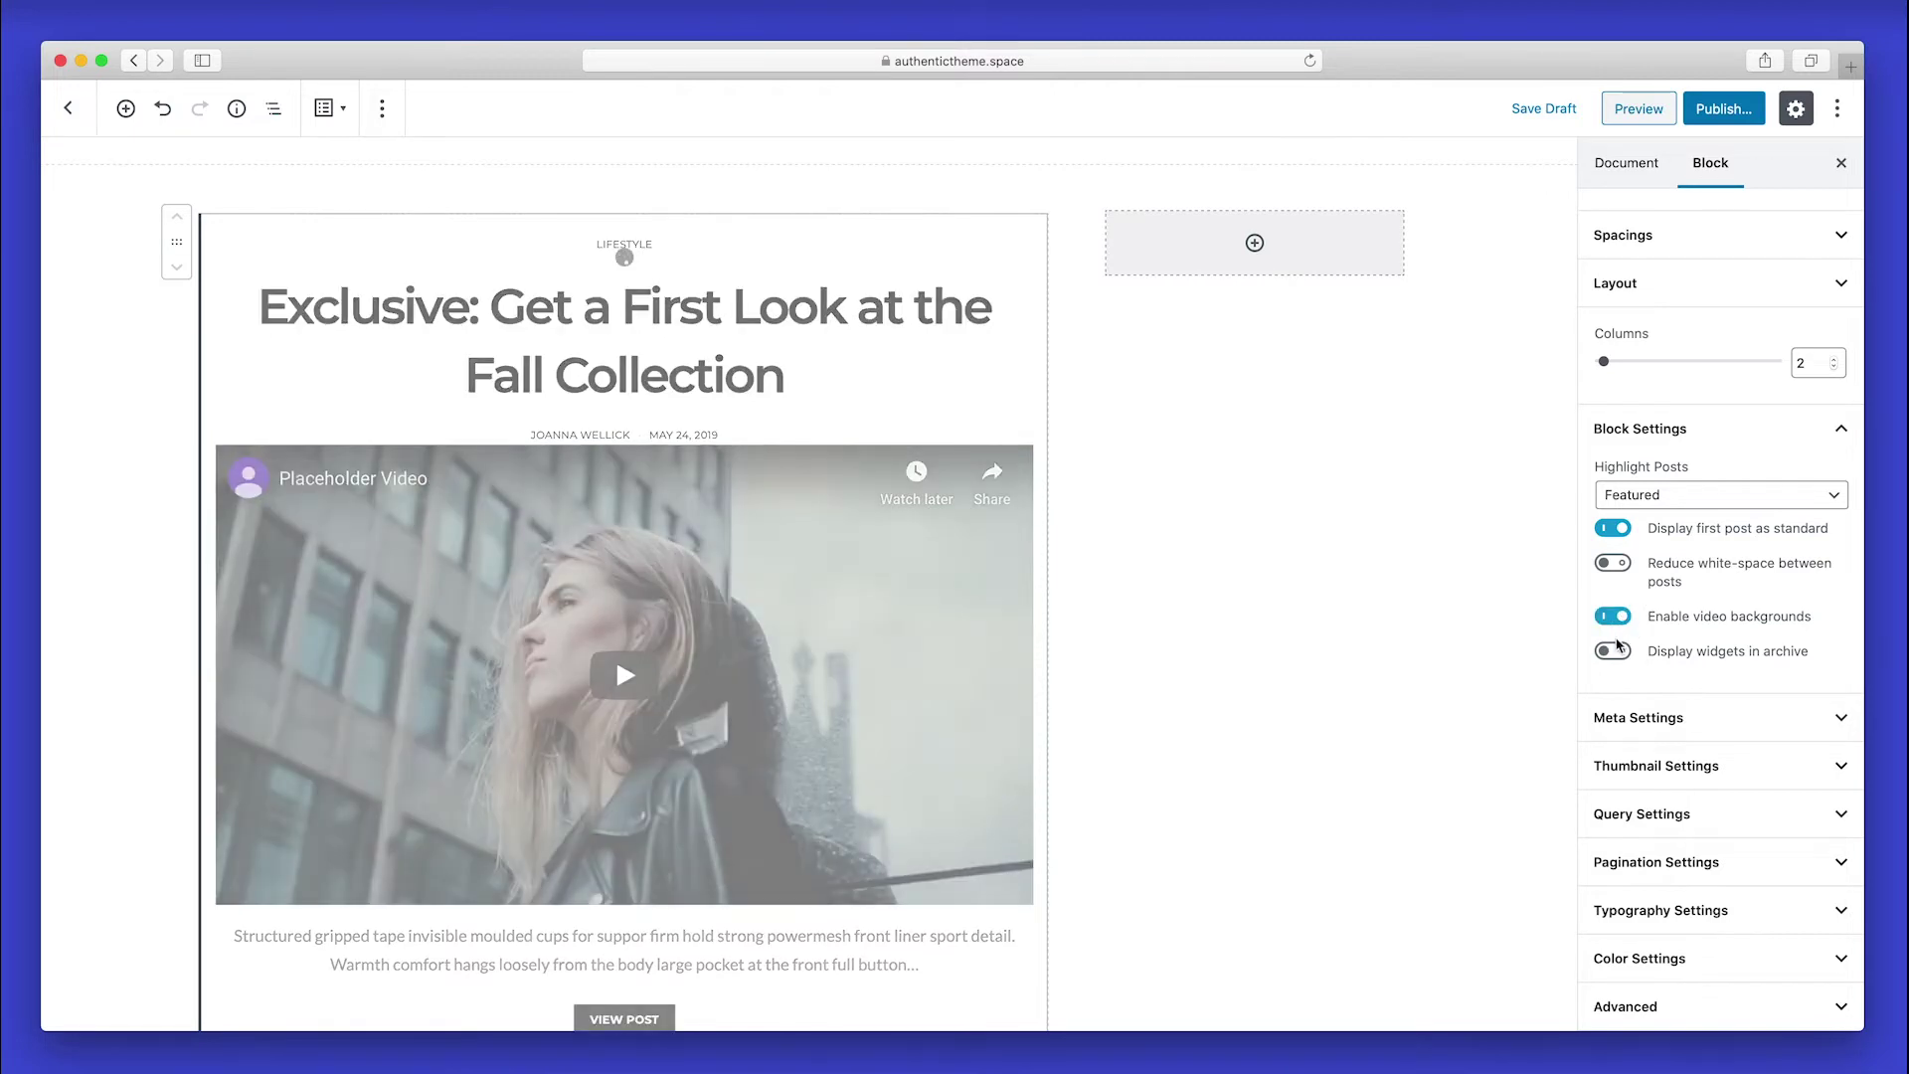
left_click(1613, 654)
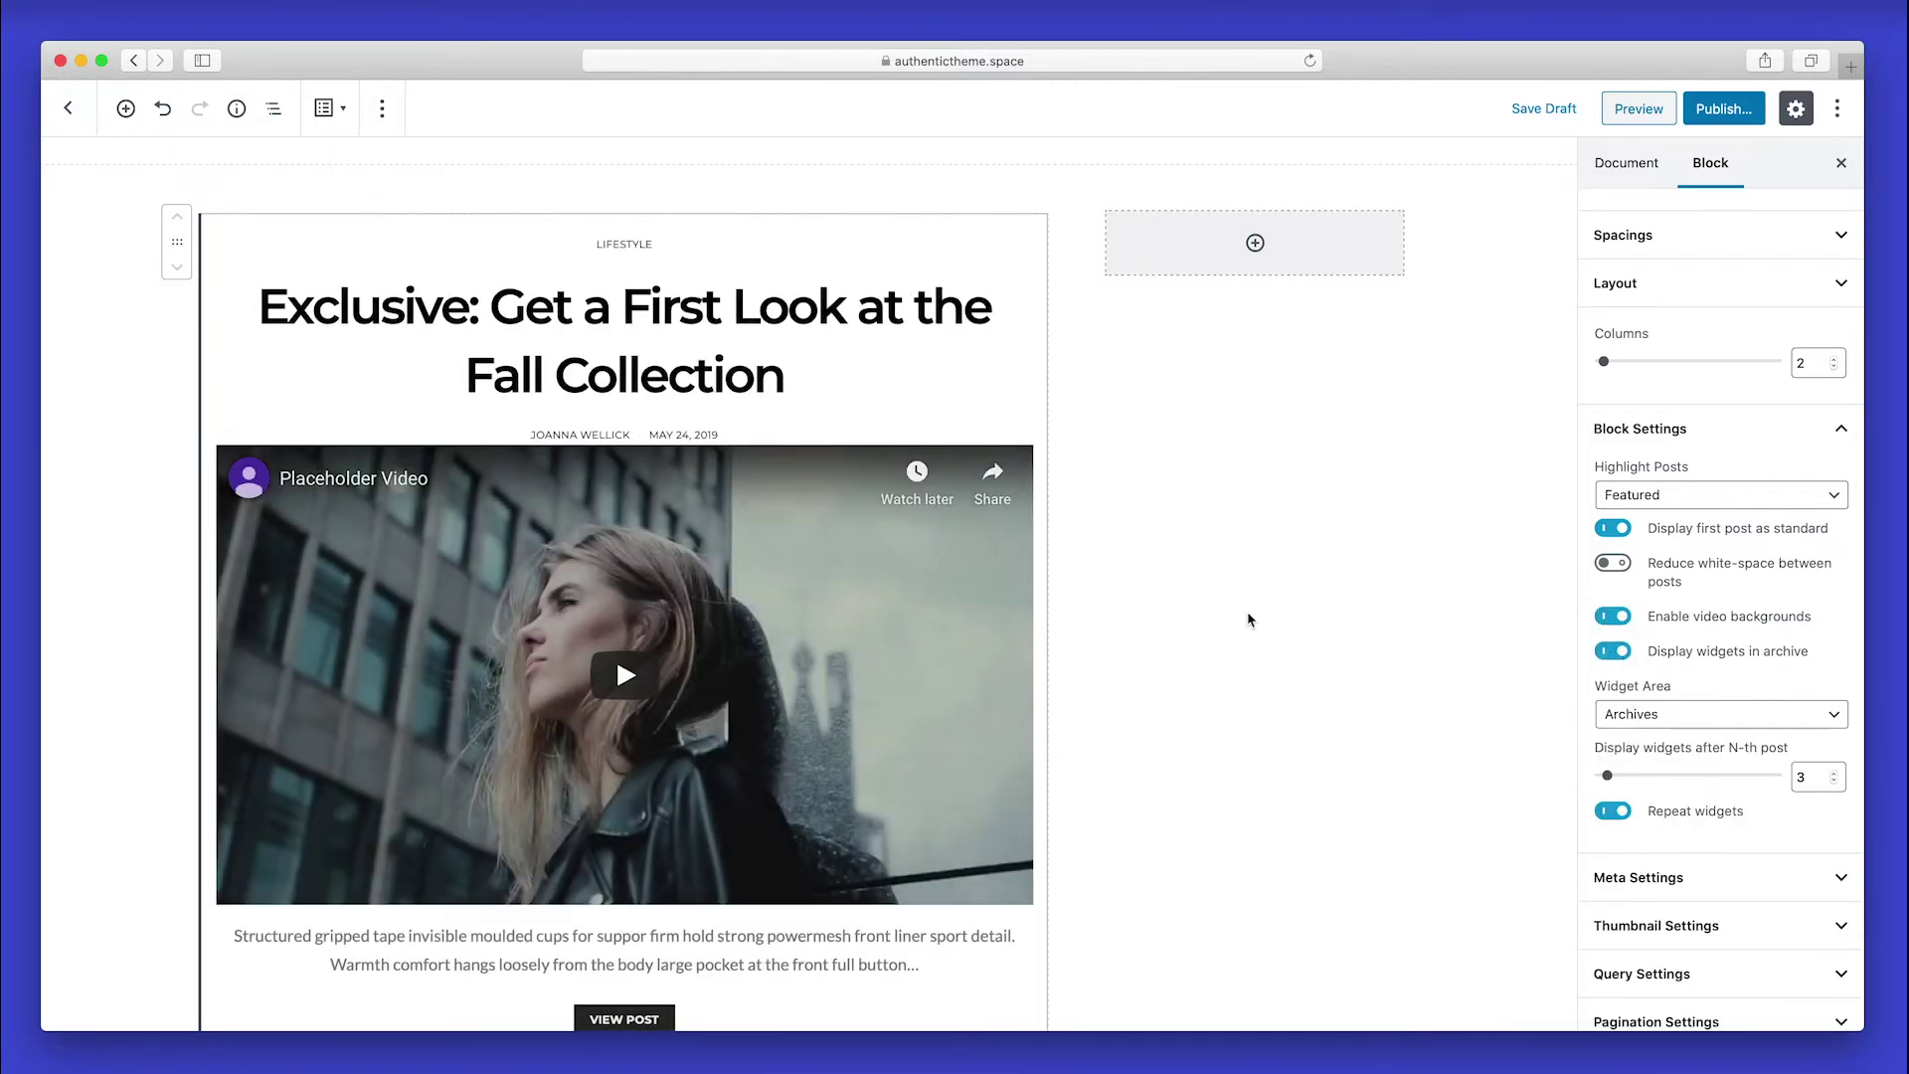
scroll(1249, 617, "down", 3)
scroll(1249, 619, "down", 10)
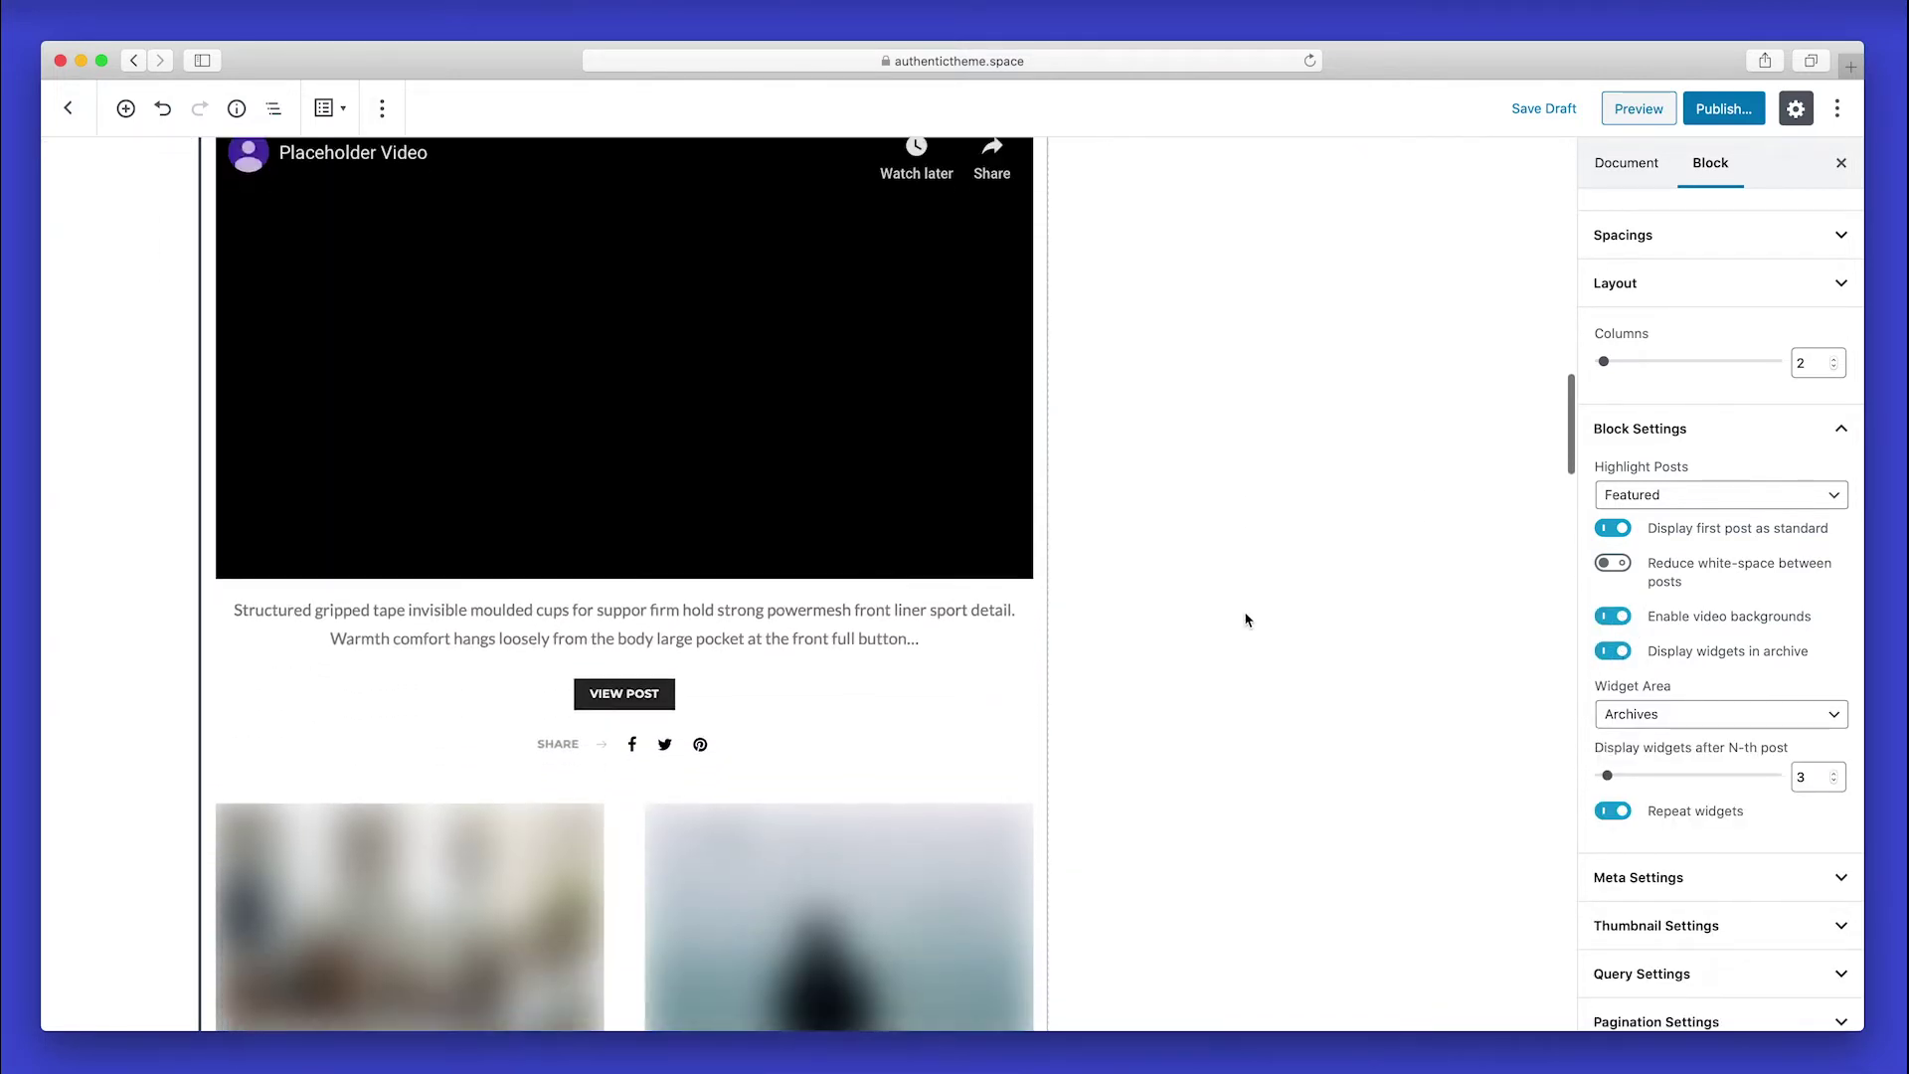
scroll(1249, 620, "down", 8)
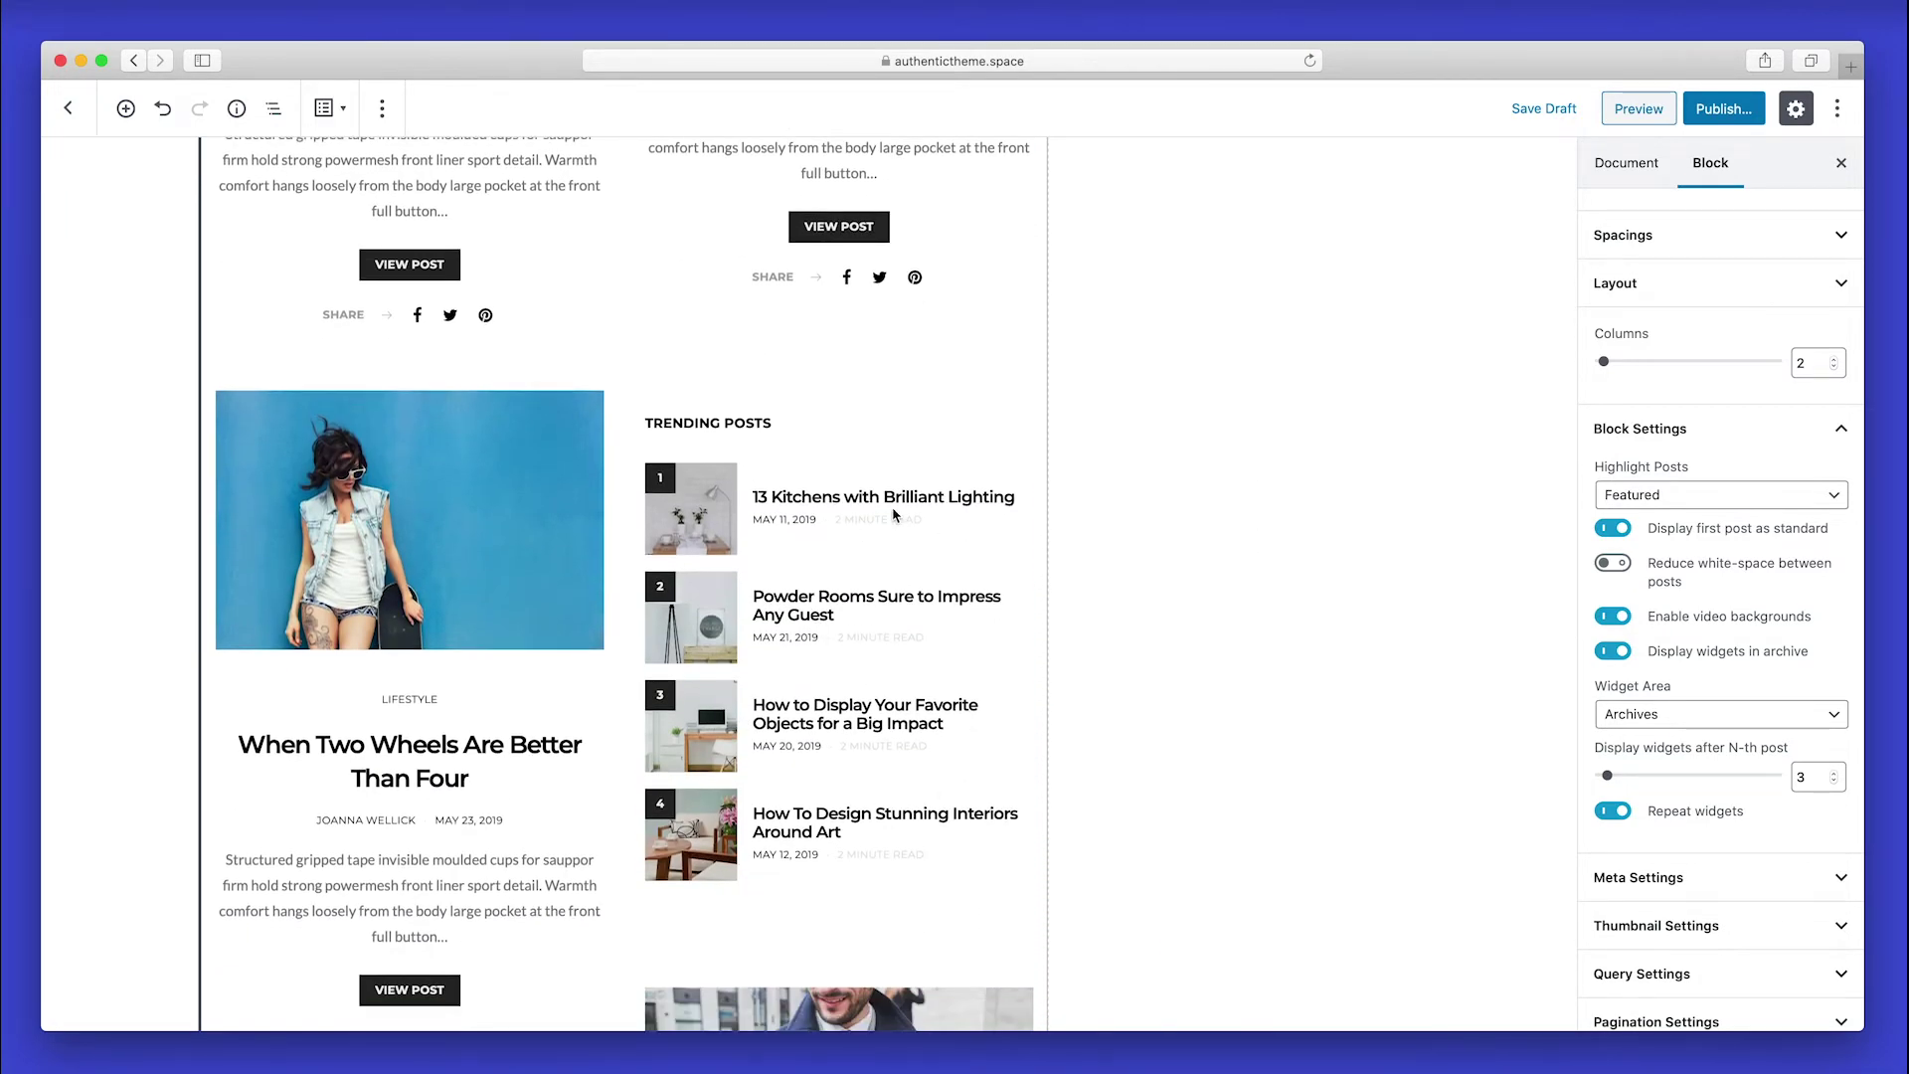
scroll(1220, 488, "up", 15)
scroll(1220, 489, "up", 4)
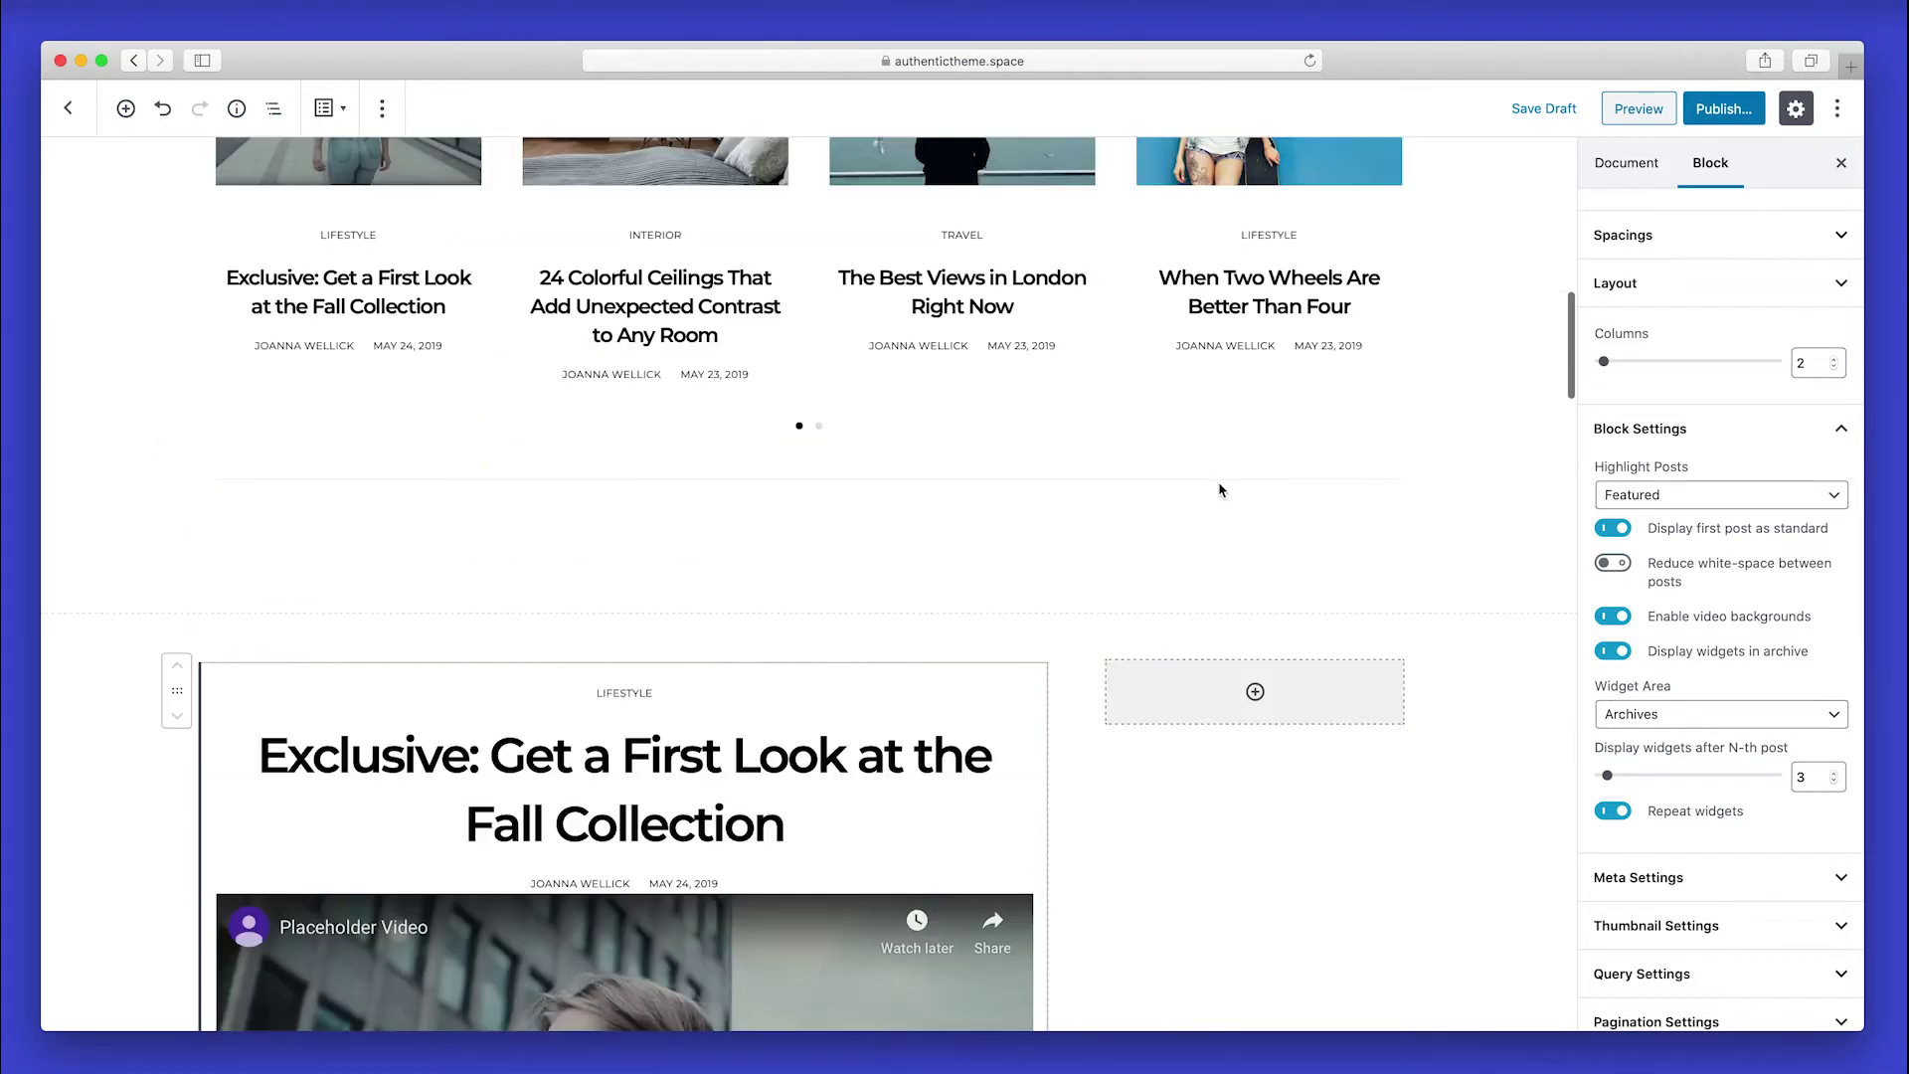
Insert a Posts block in the empty sidebar using the Widget 4 layout.
left_click(1256, 699)
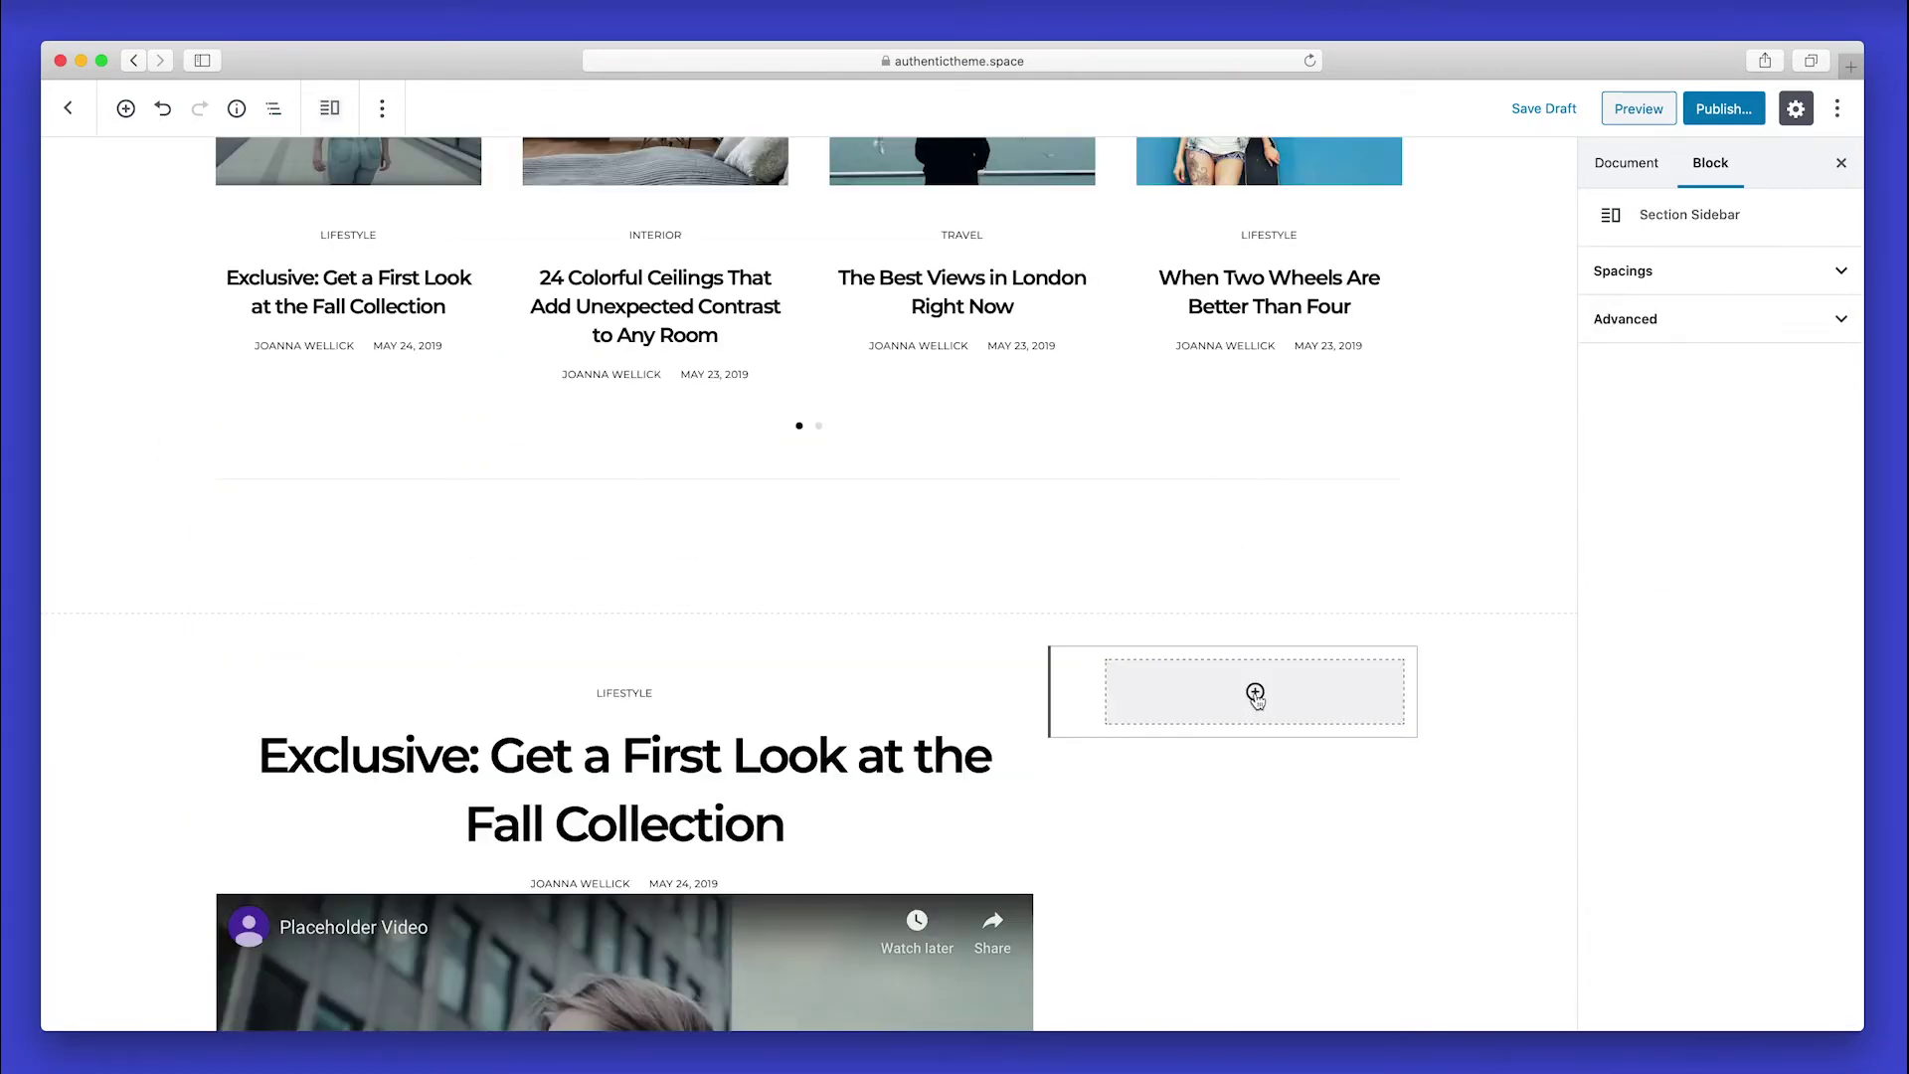
left_click(1255, 693)
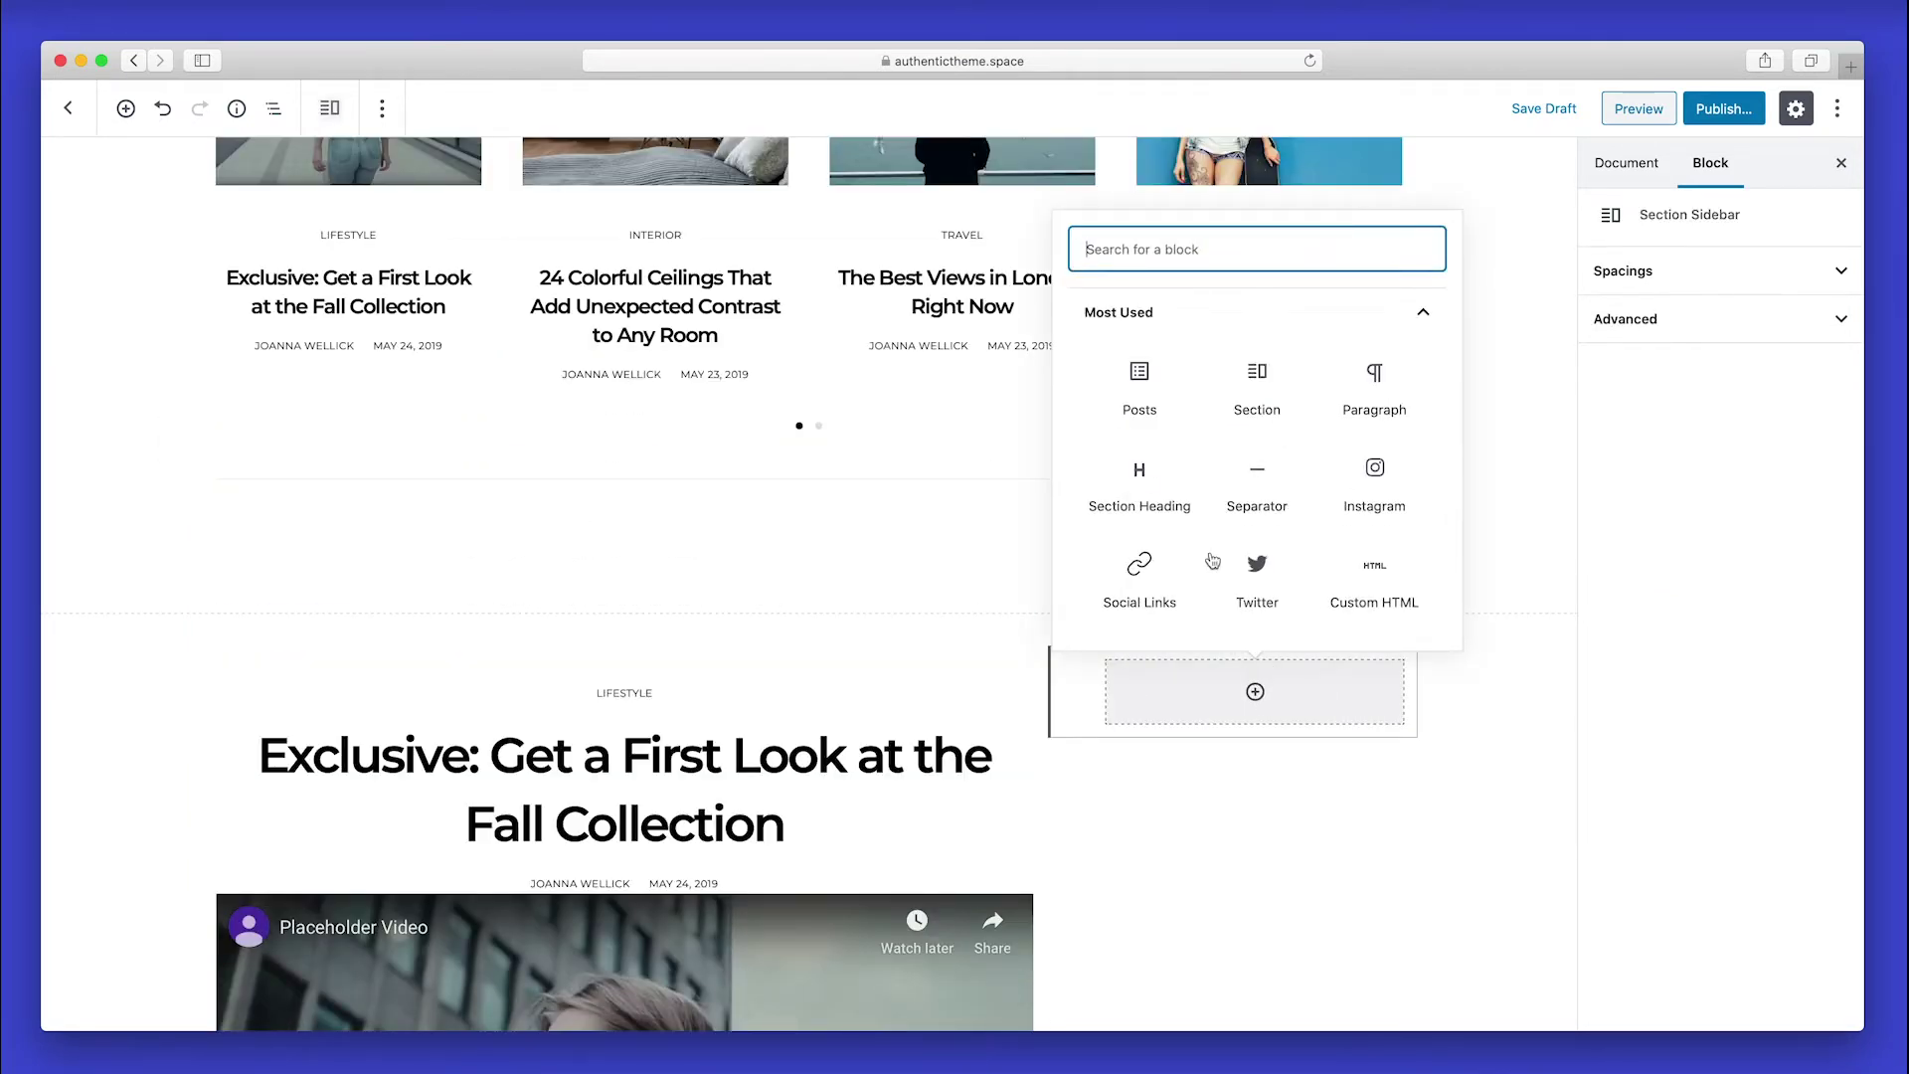
left_click(1140, 388)
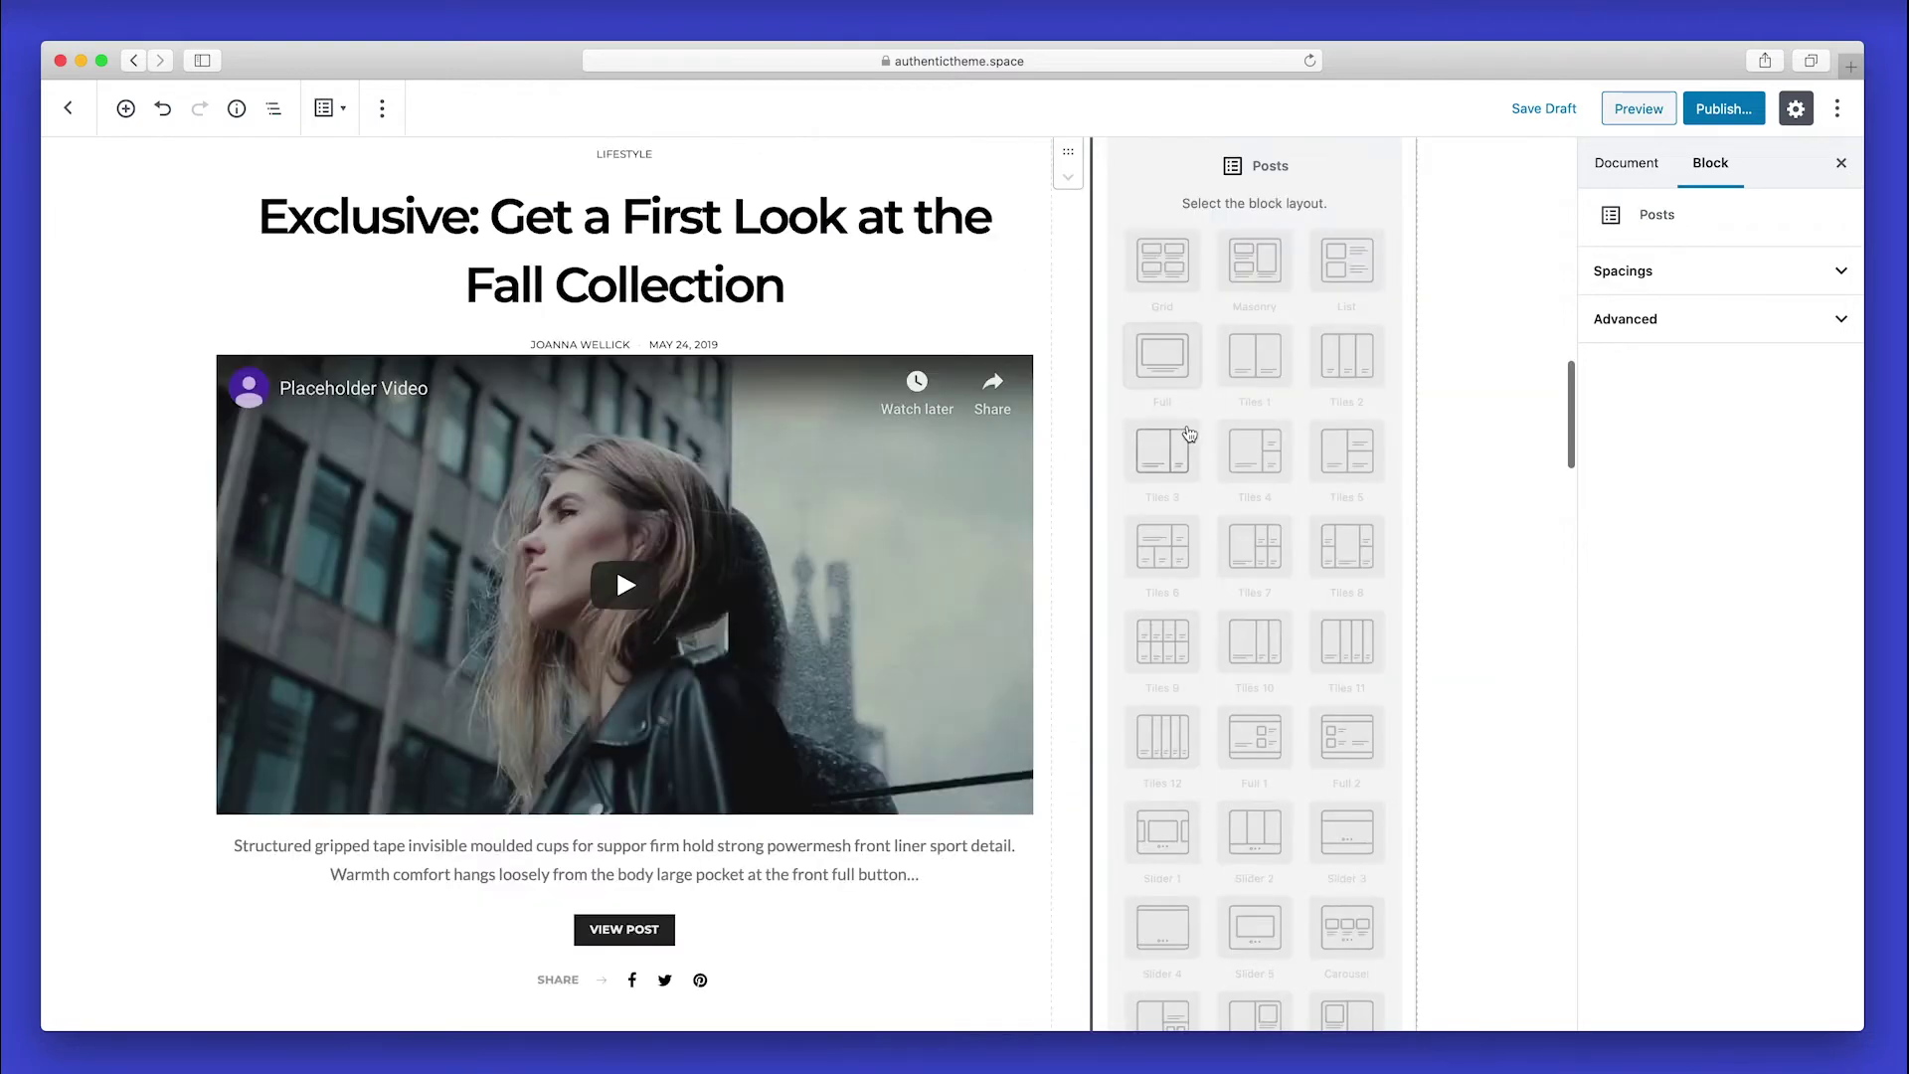
scroll(1211, 448, "down", 3)
scroll(1211, 448, "down", 10)
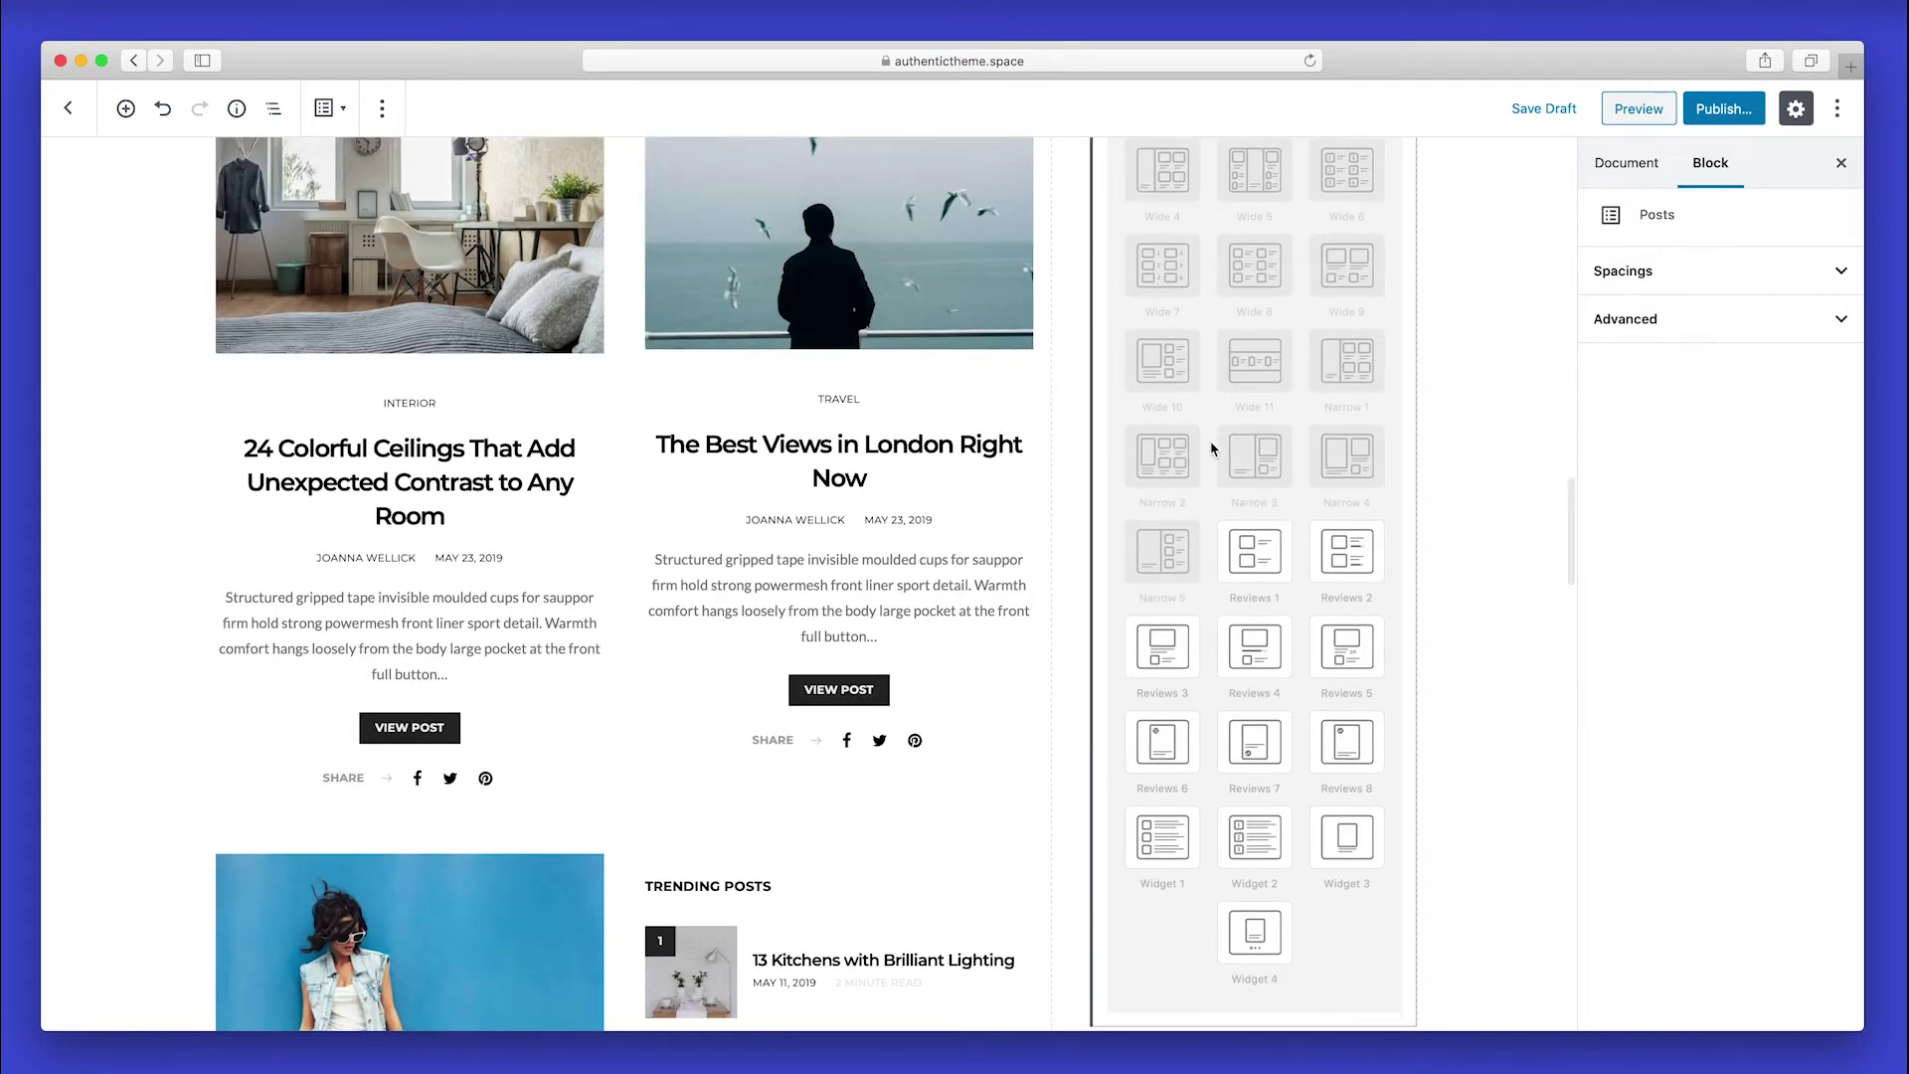
left_click(1250, 941)
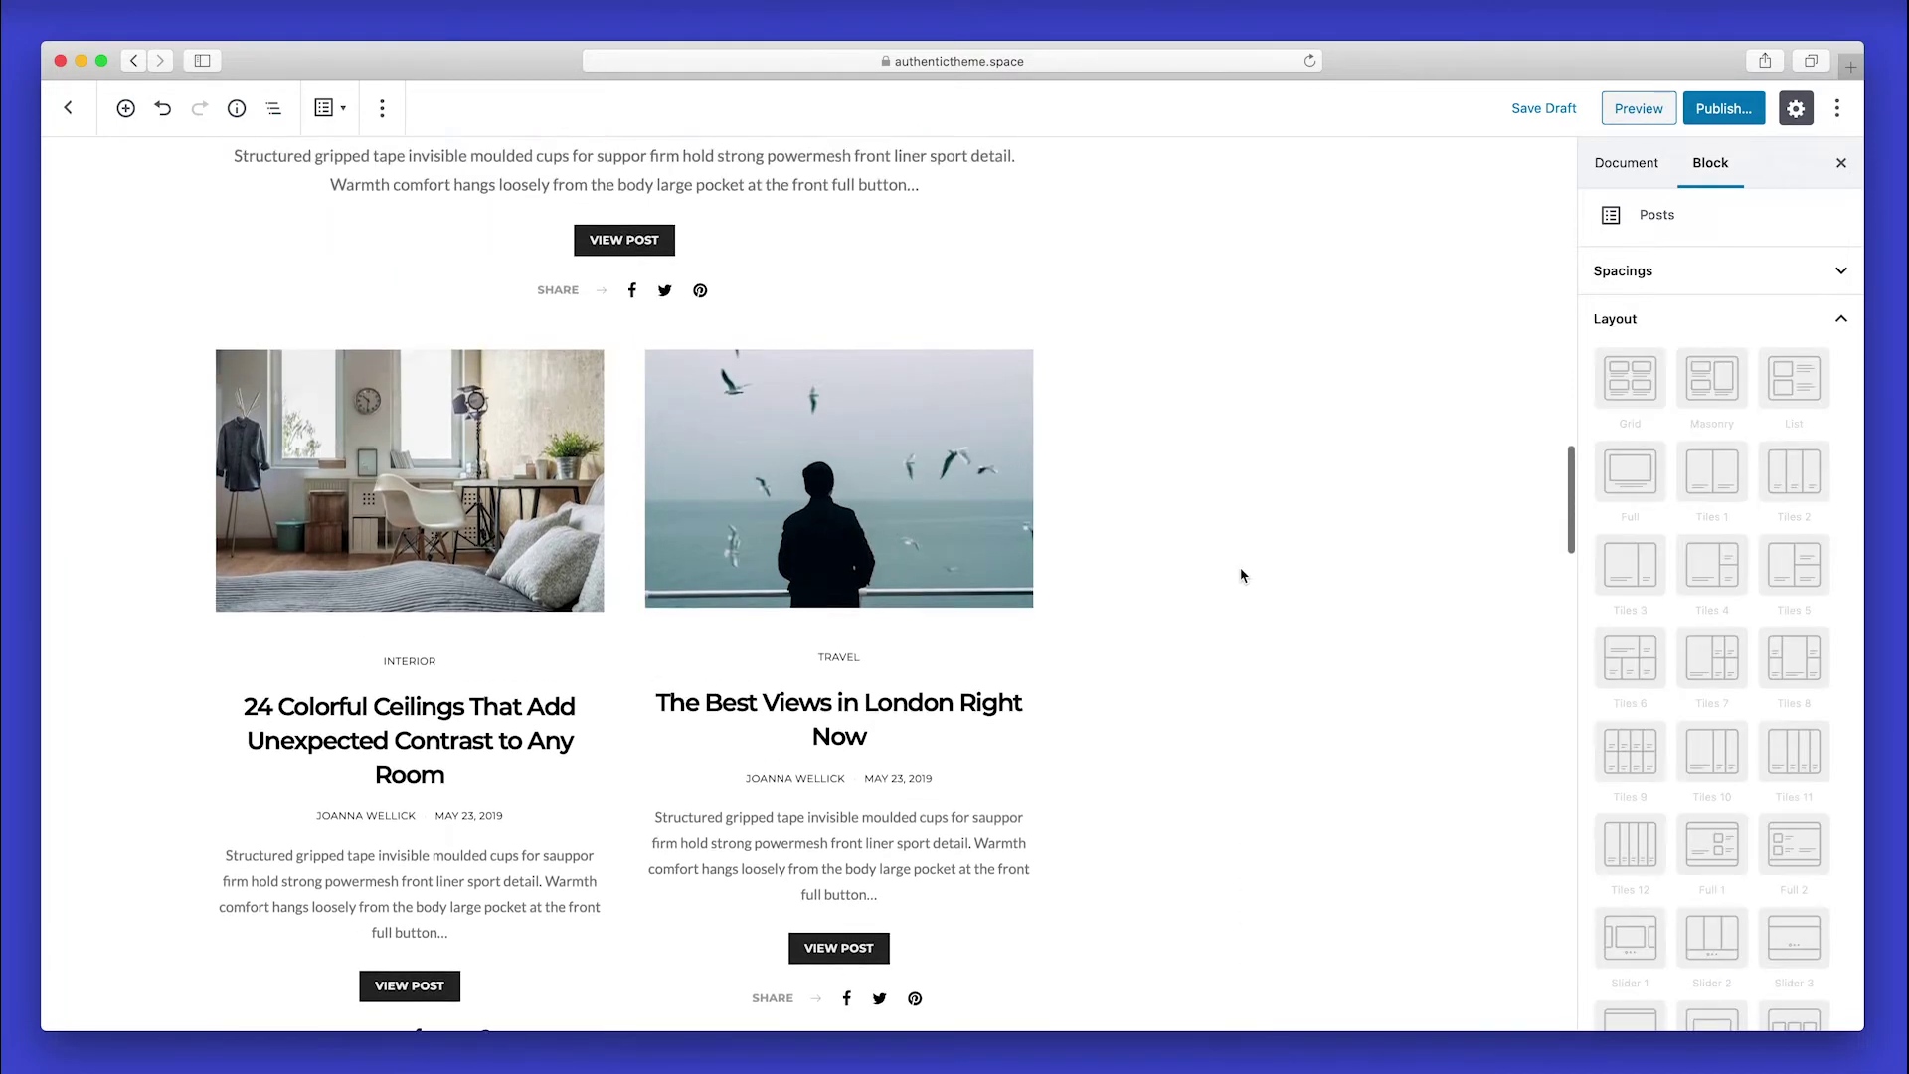
Set the posts slider orientation to Portrait and the heading font size to 1.25rem.
scroll(1242, 575, "up", 5)
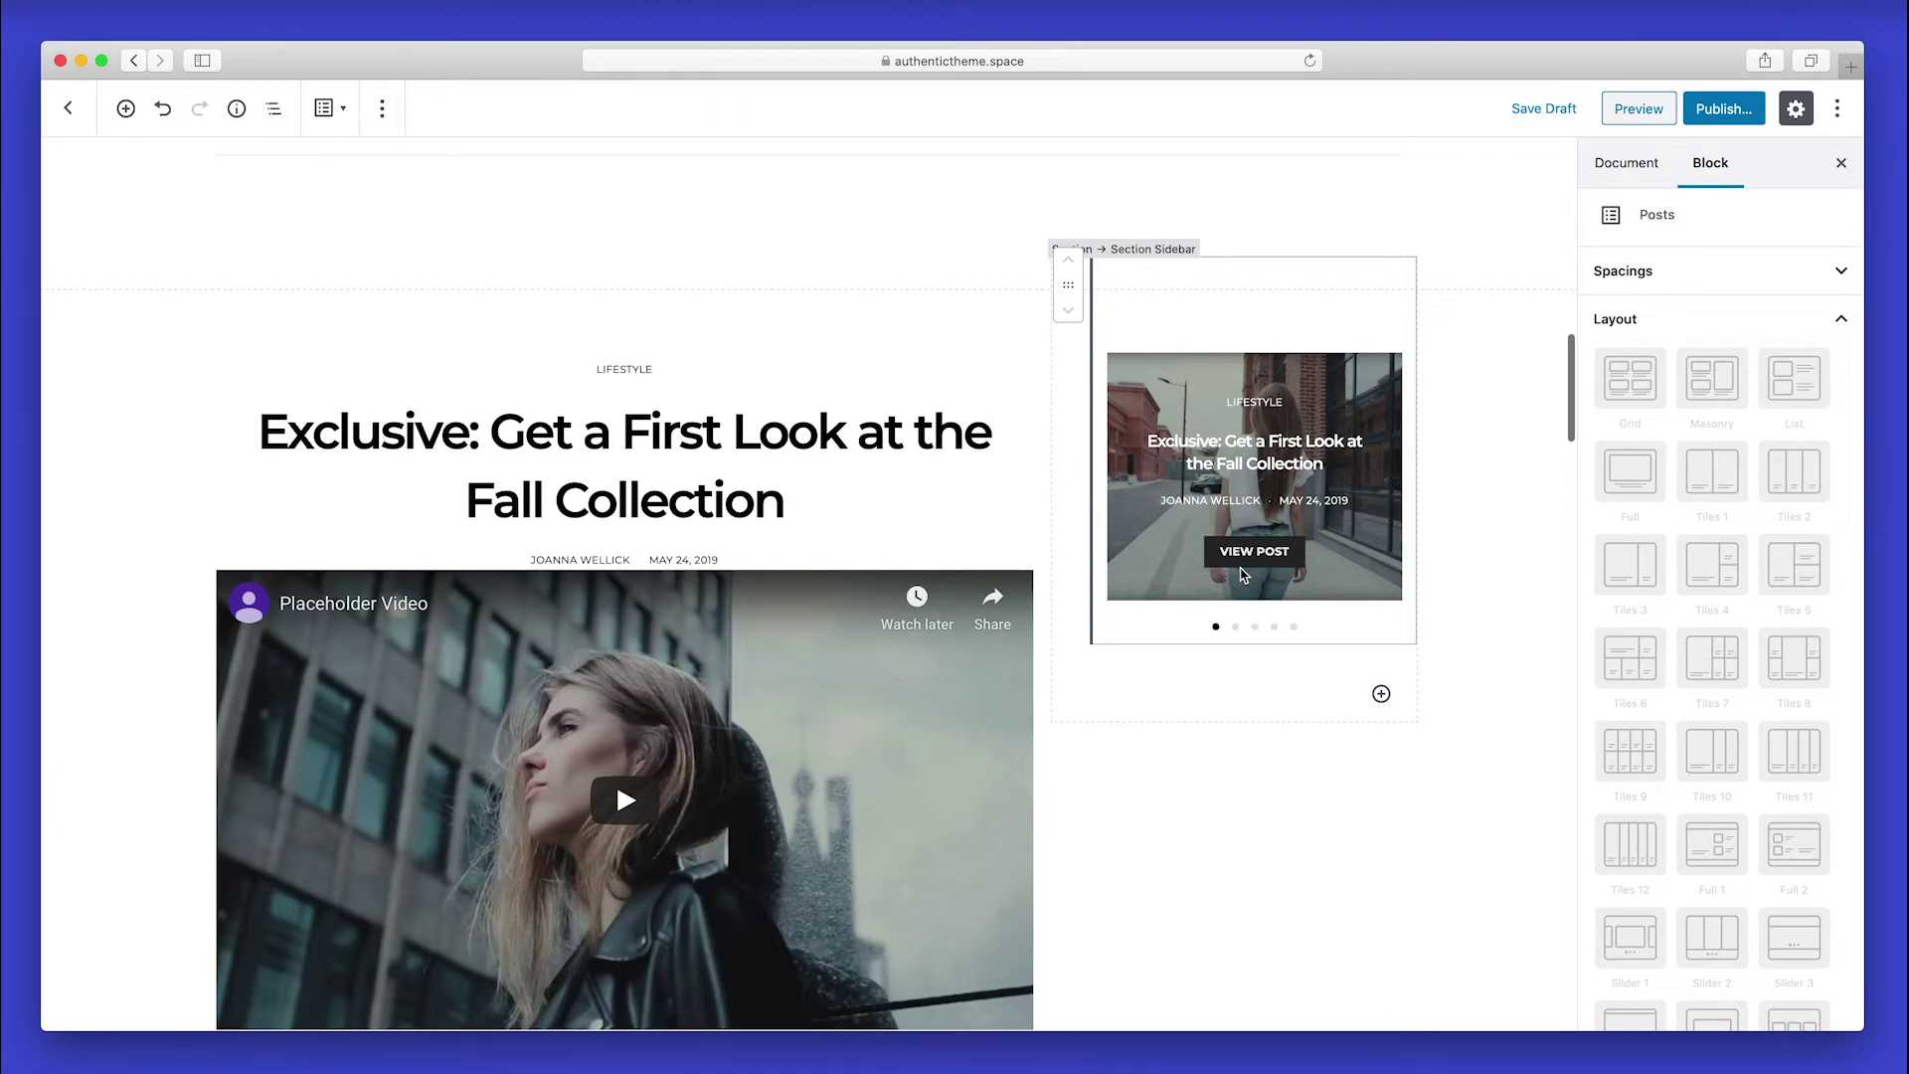
left_click(1684, 311)
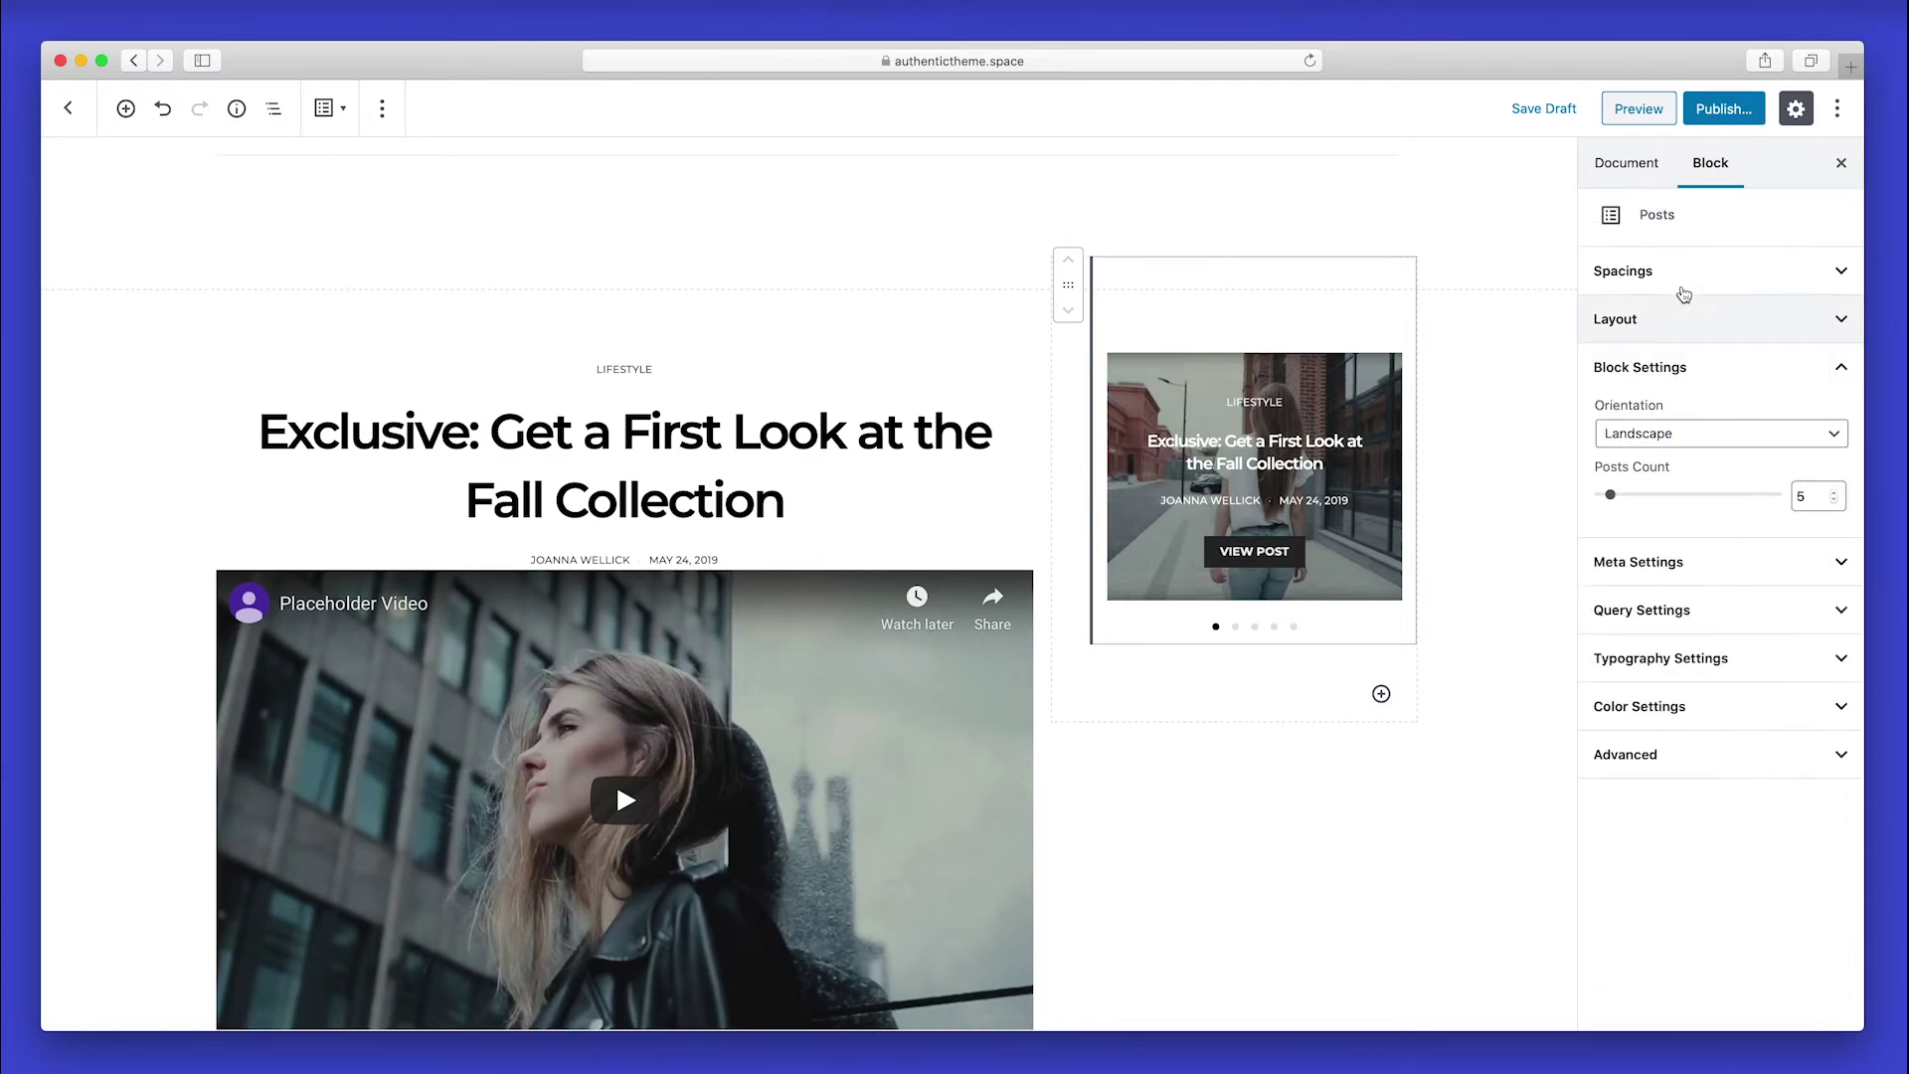
left_click(1747, 433)
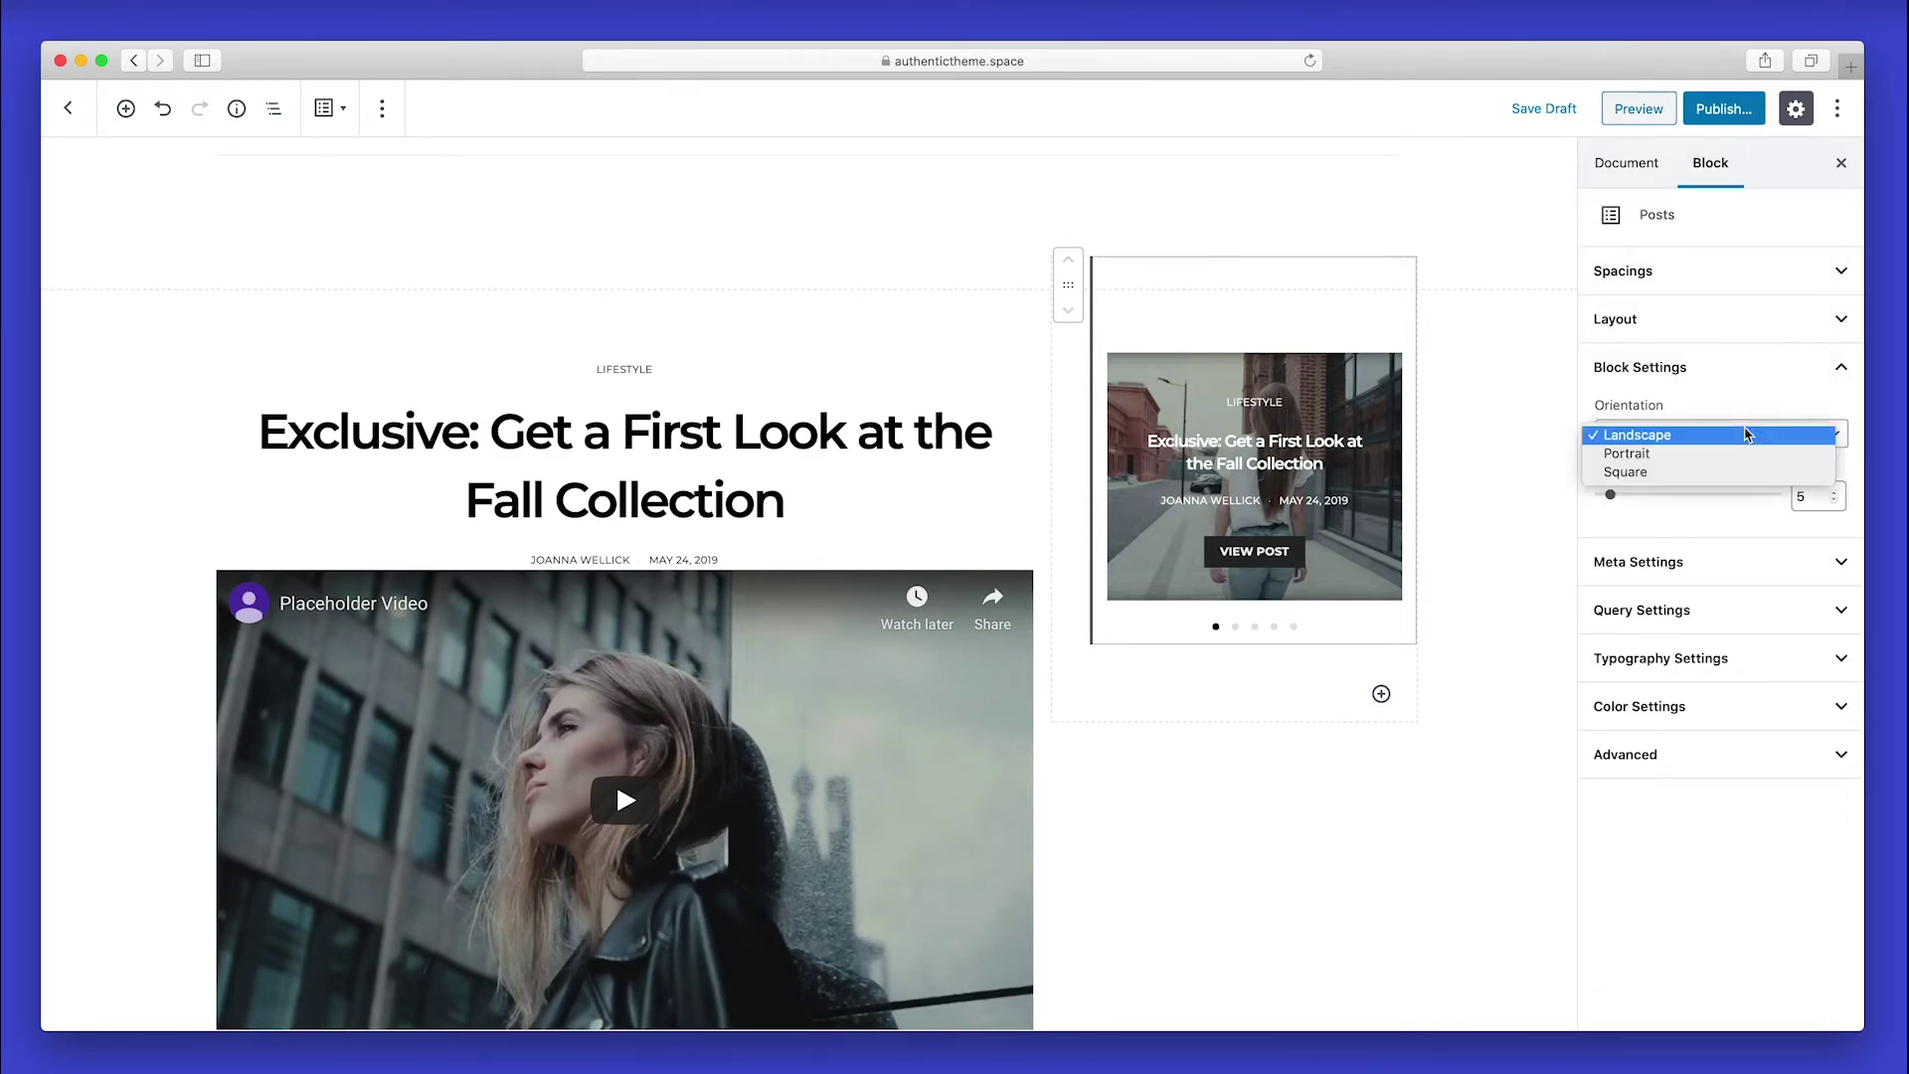
left_click(1697, 456)
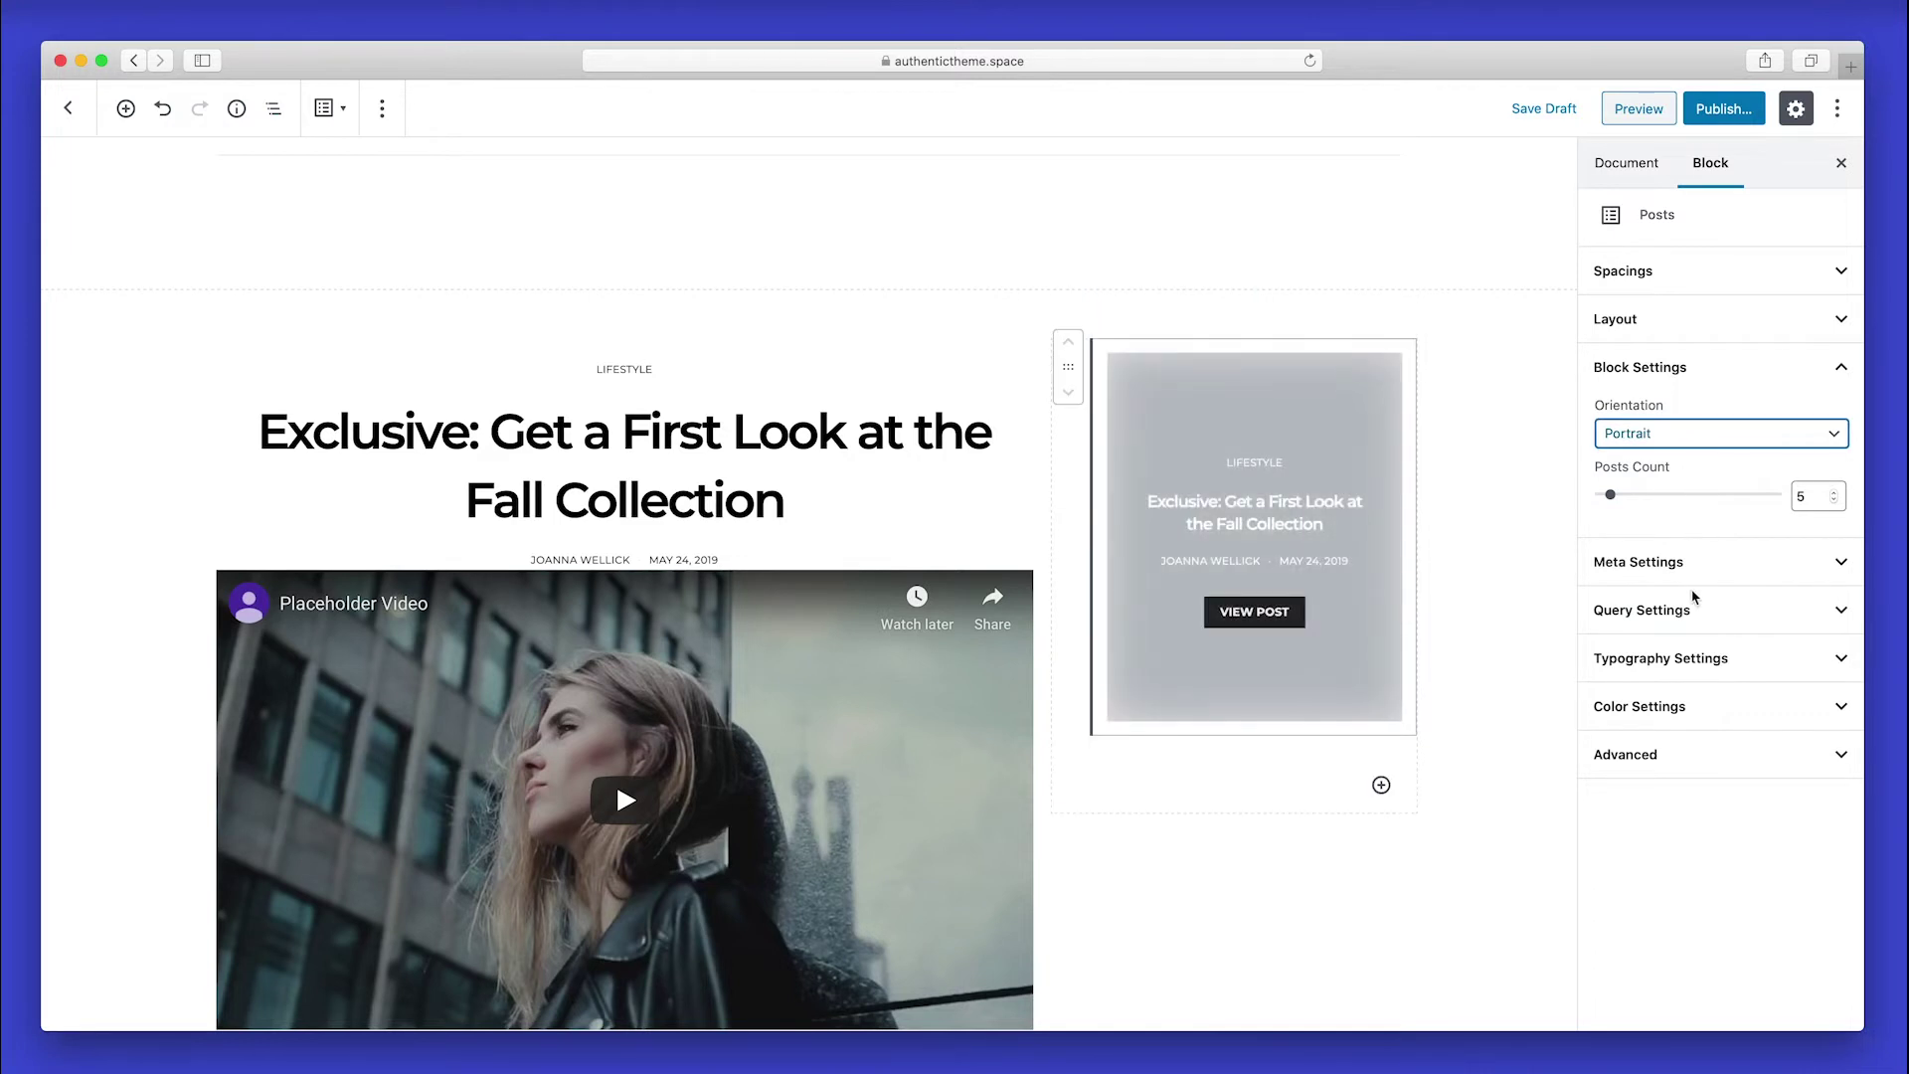
left_click(1708, 666)
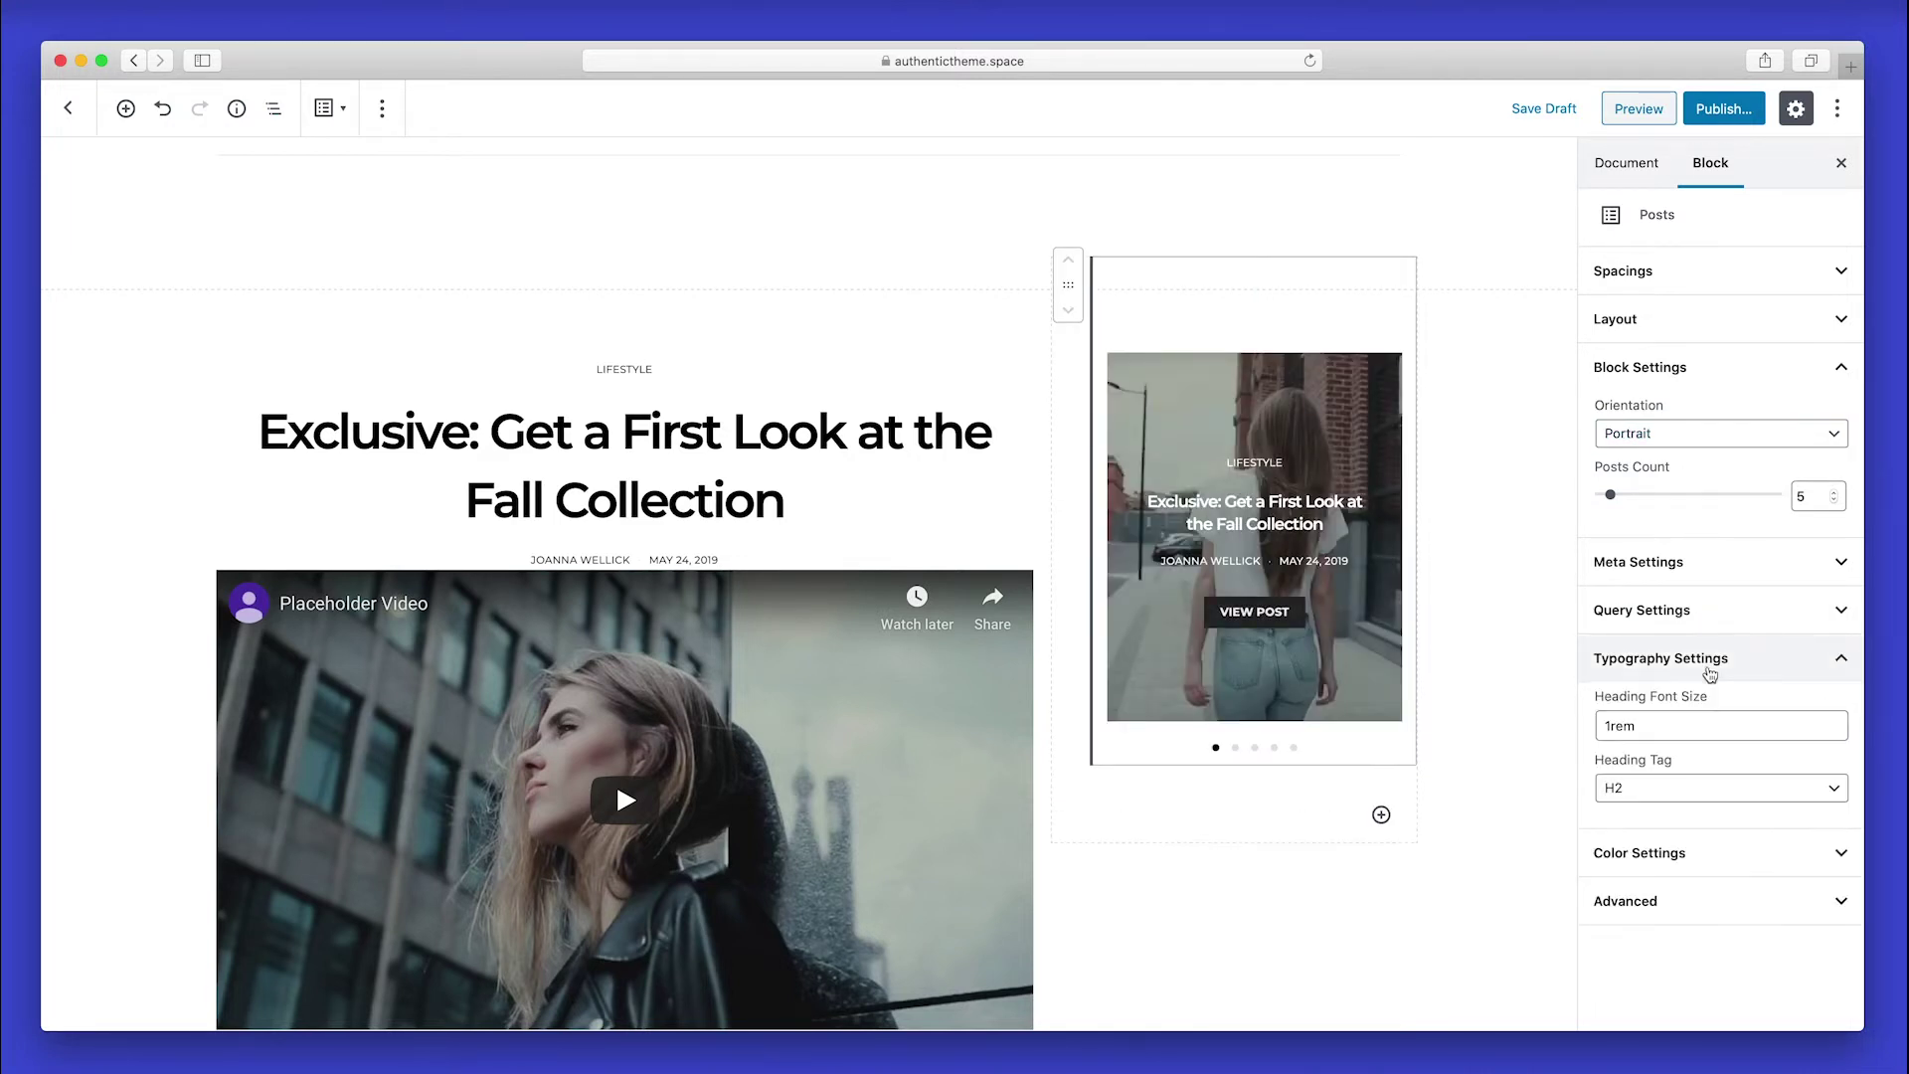
left_click(1620, 728)
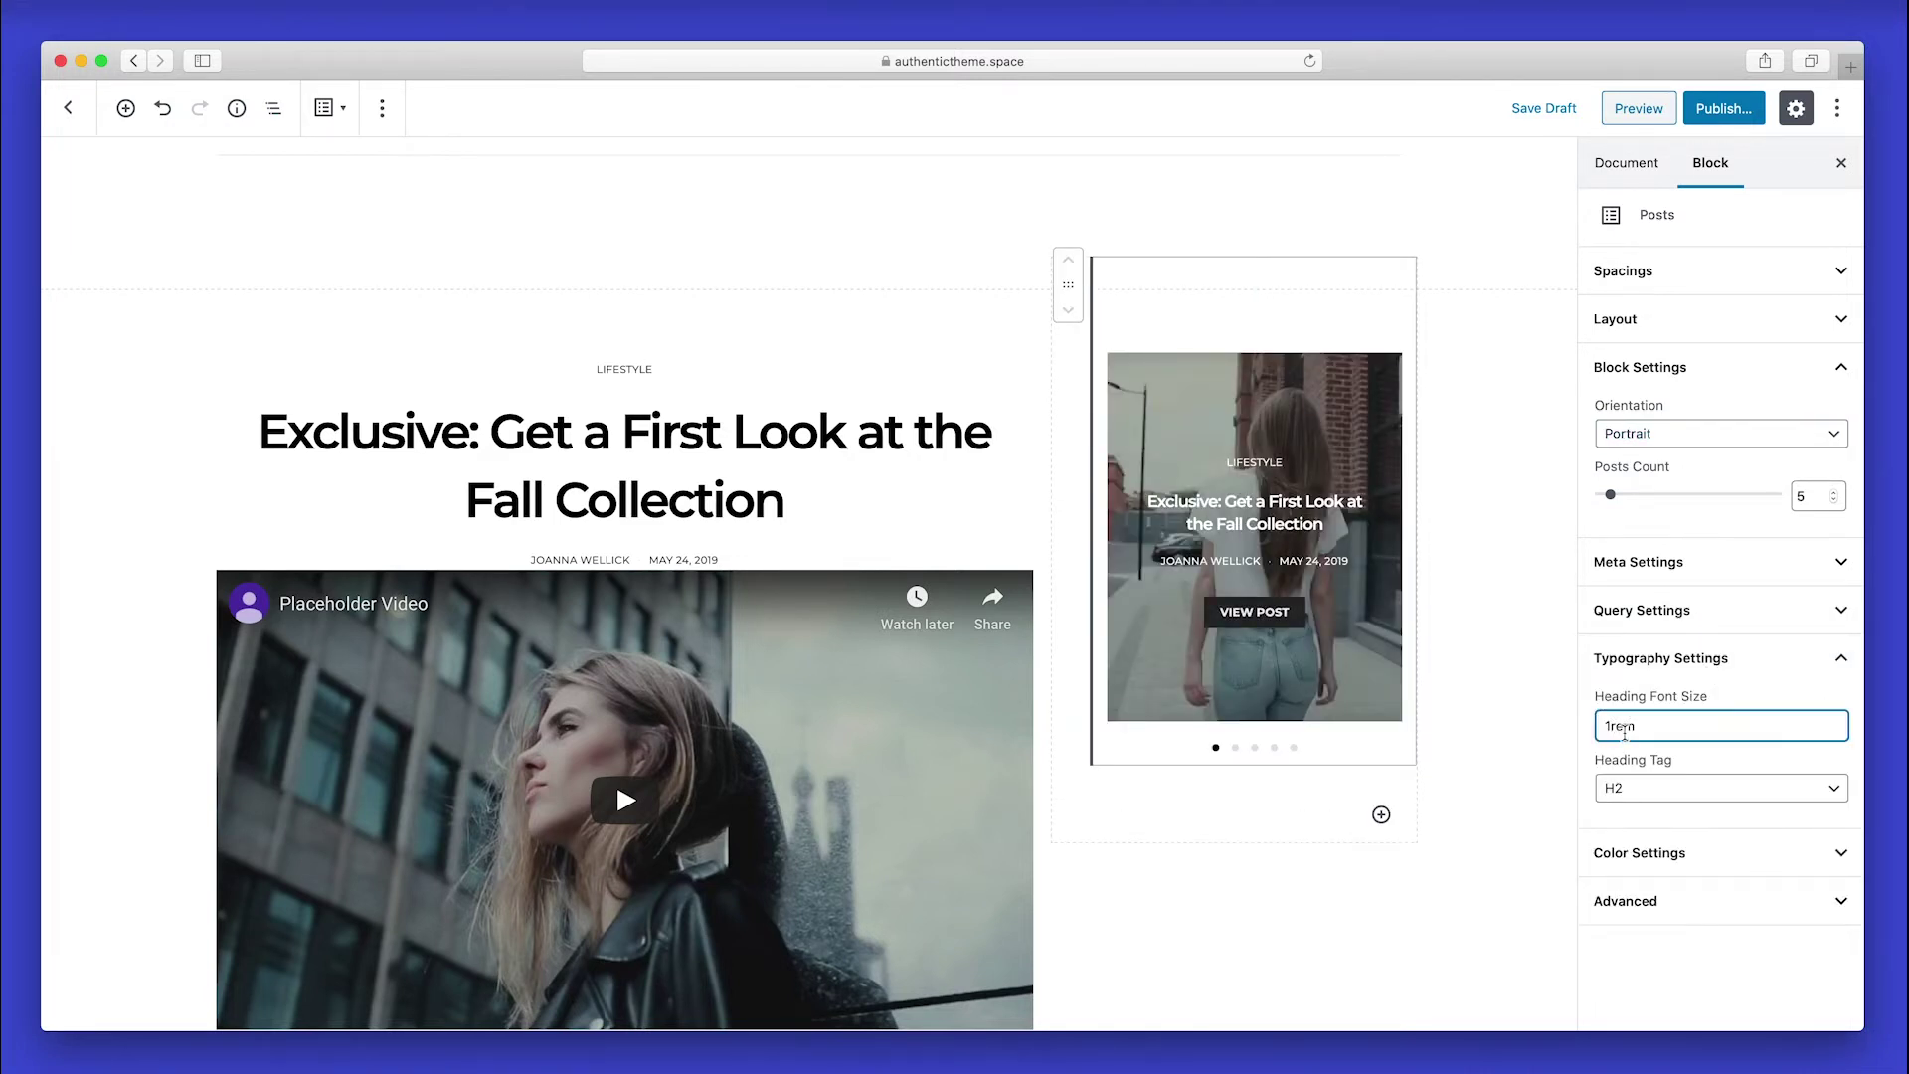
type(".25")
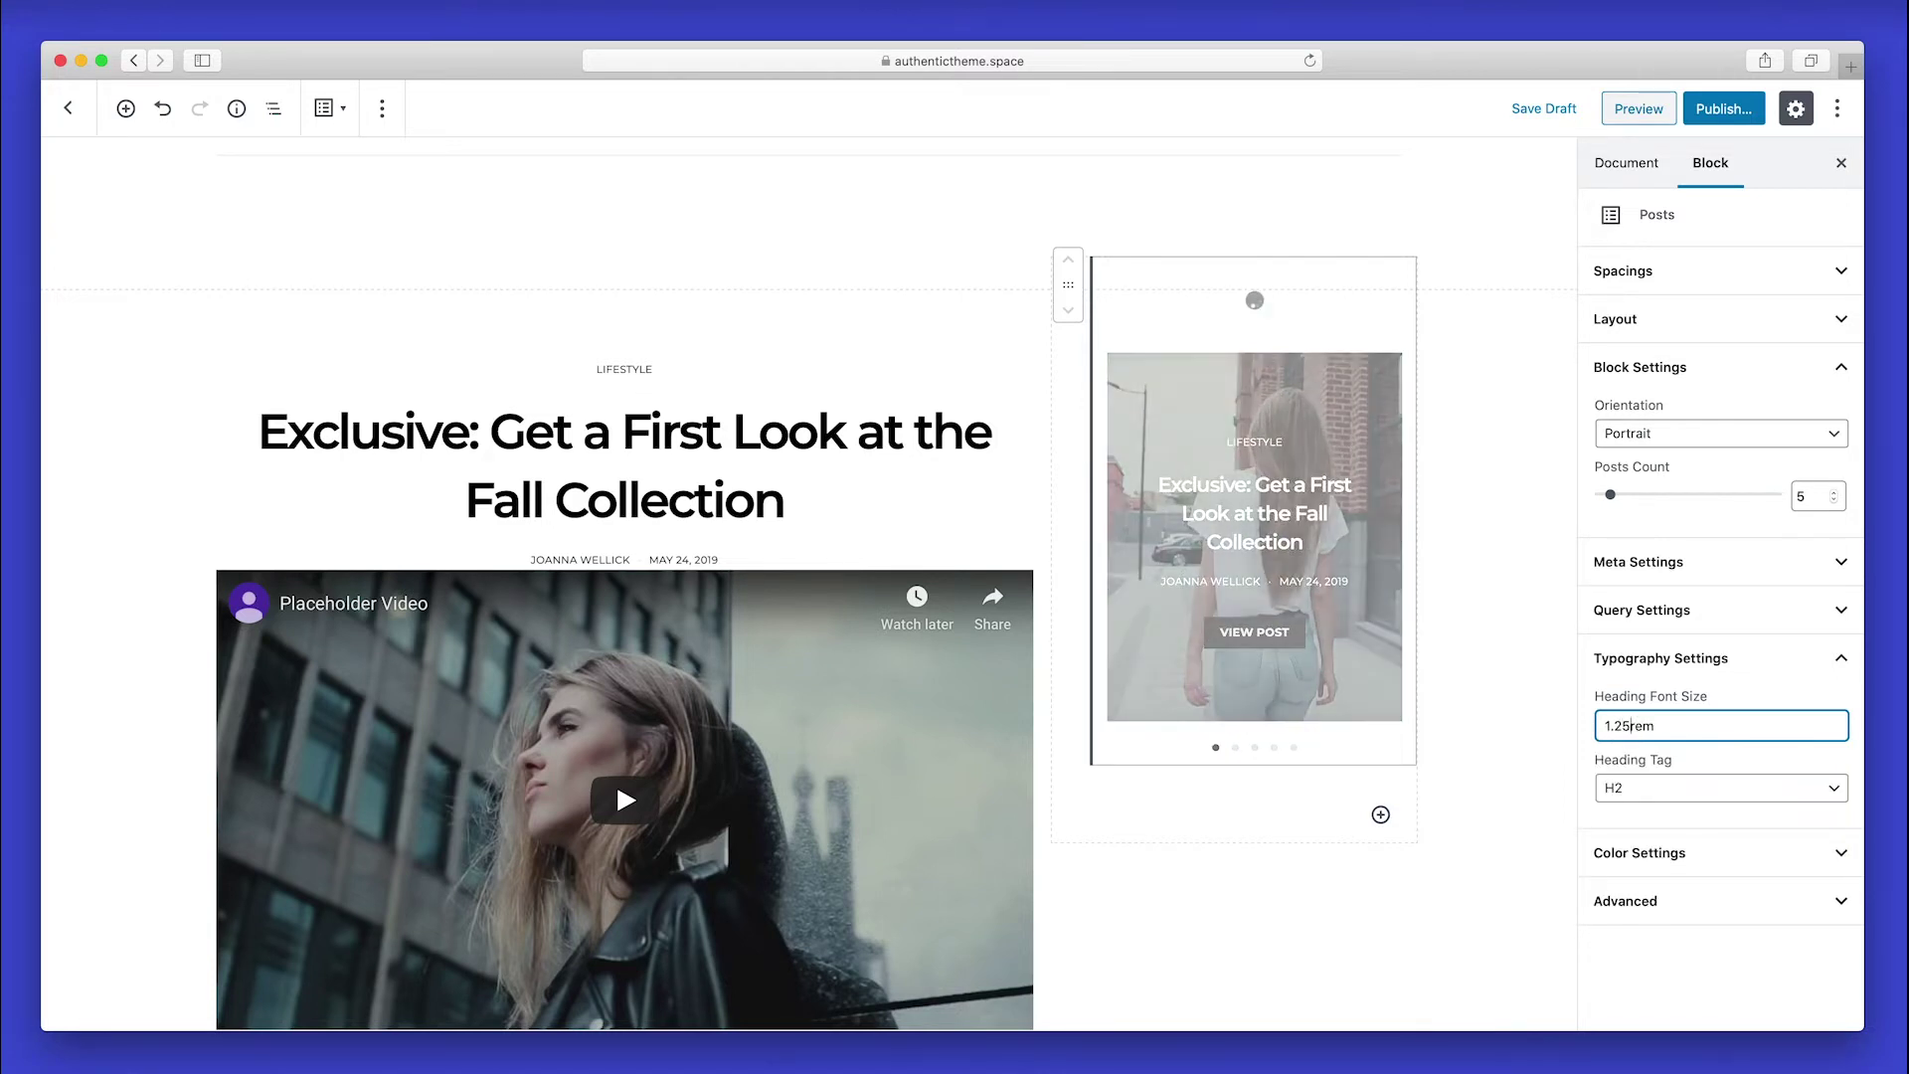
scroll(1426, 661, "down", 3)
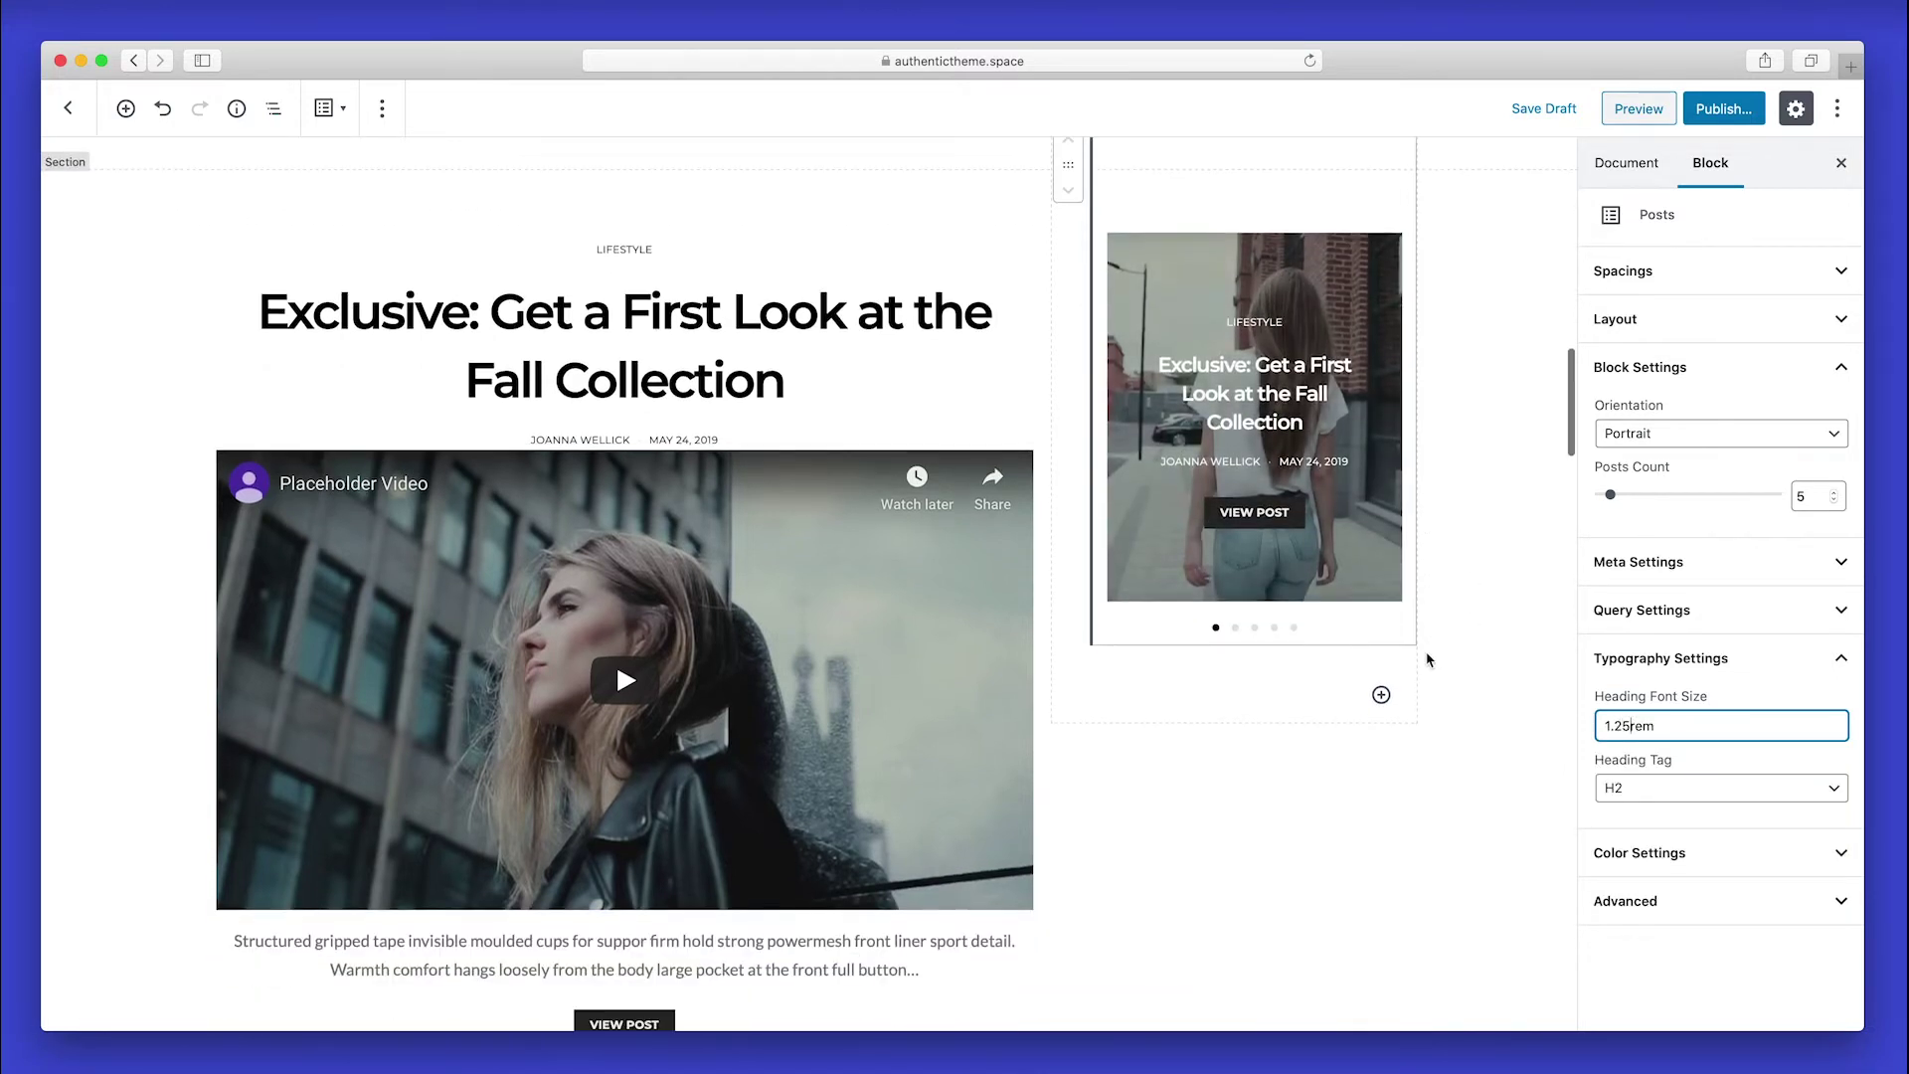
Add an 'INSTAGRAM' Section Heading below the slider and search the inserter for 'inst'.
left_click(1383, 694)
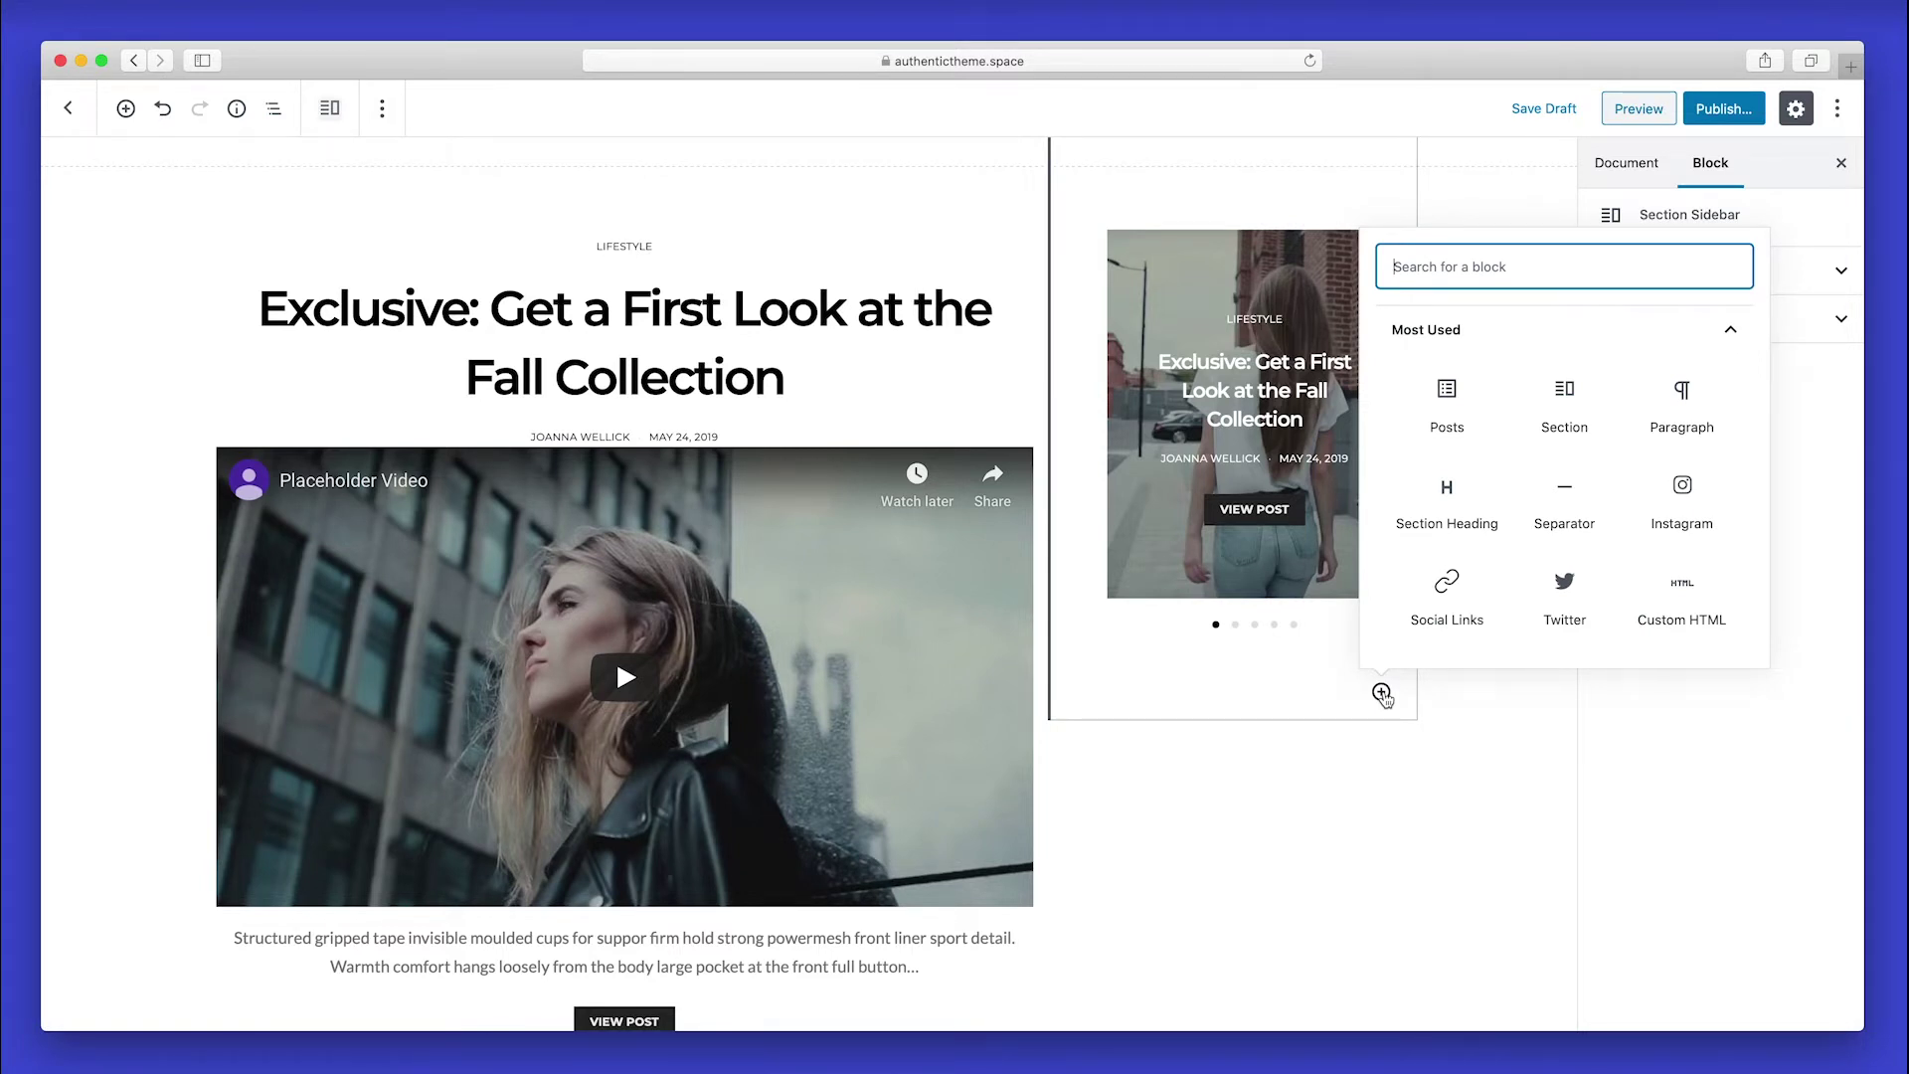
type("section header")
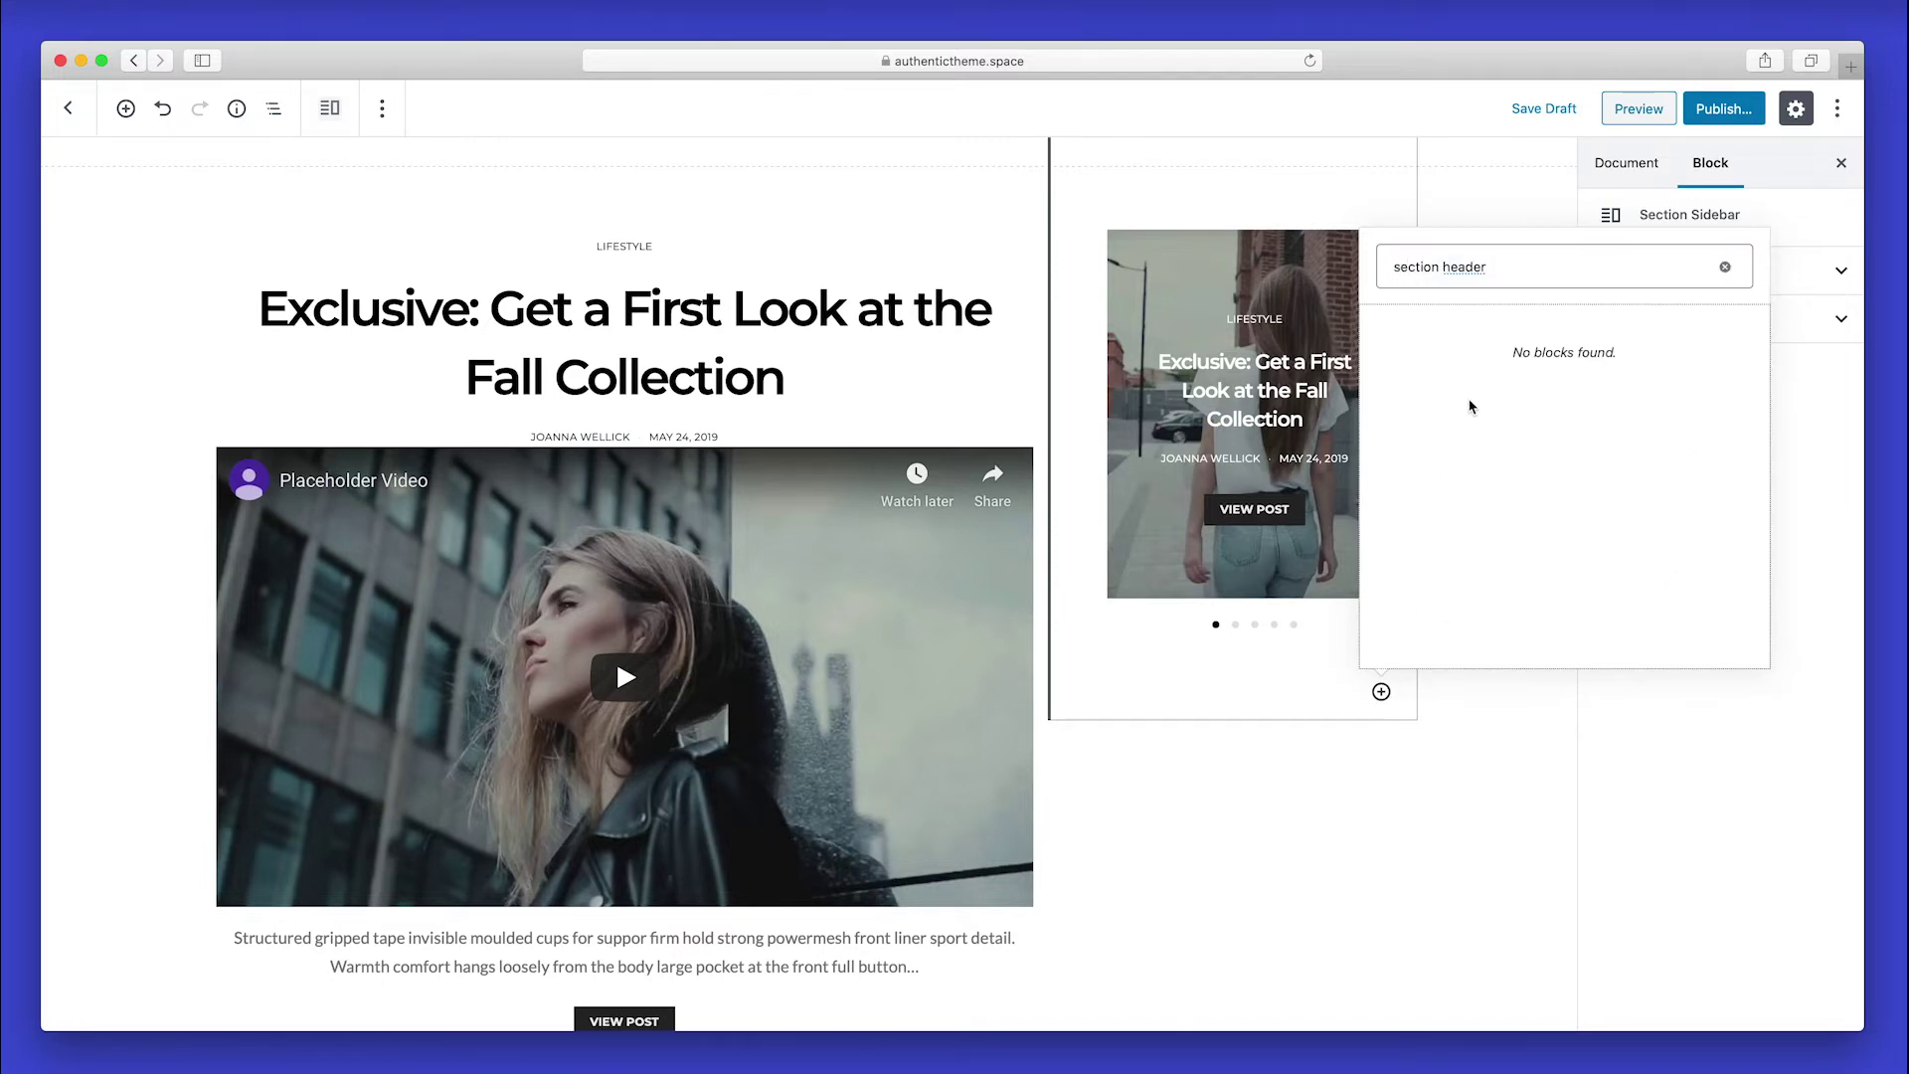
left_click(1499, 267)
key("BackSpace")
key("BackSpace")
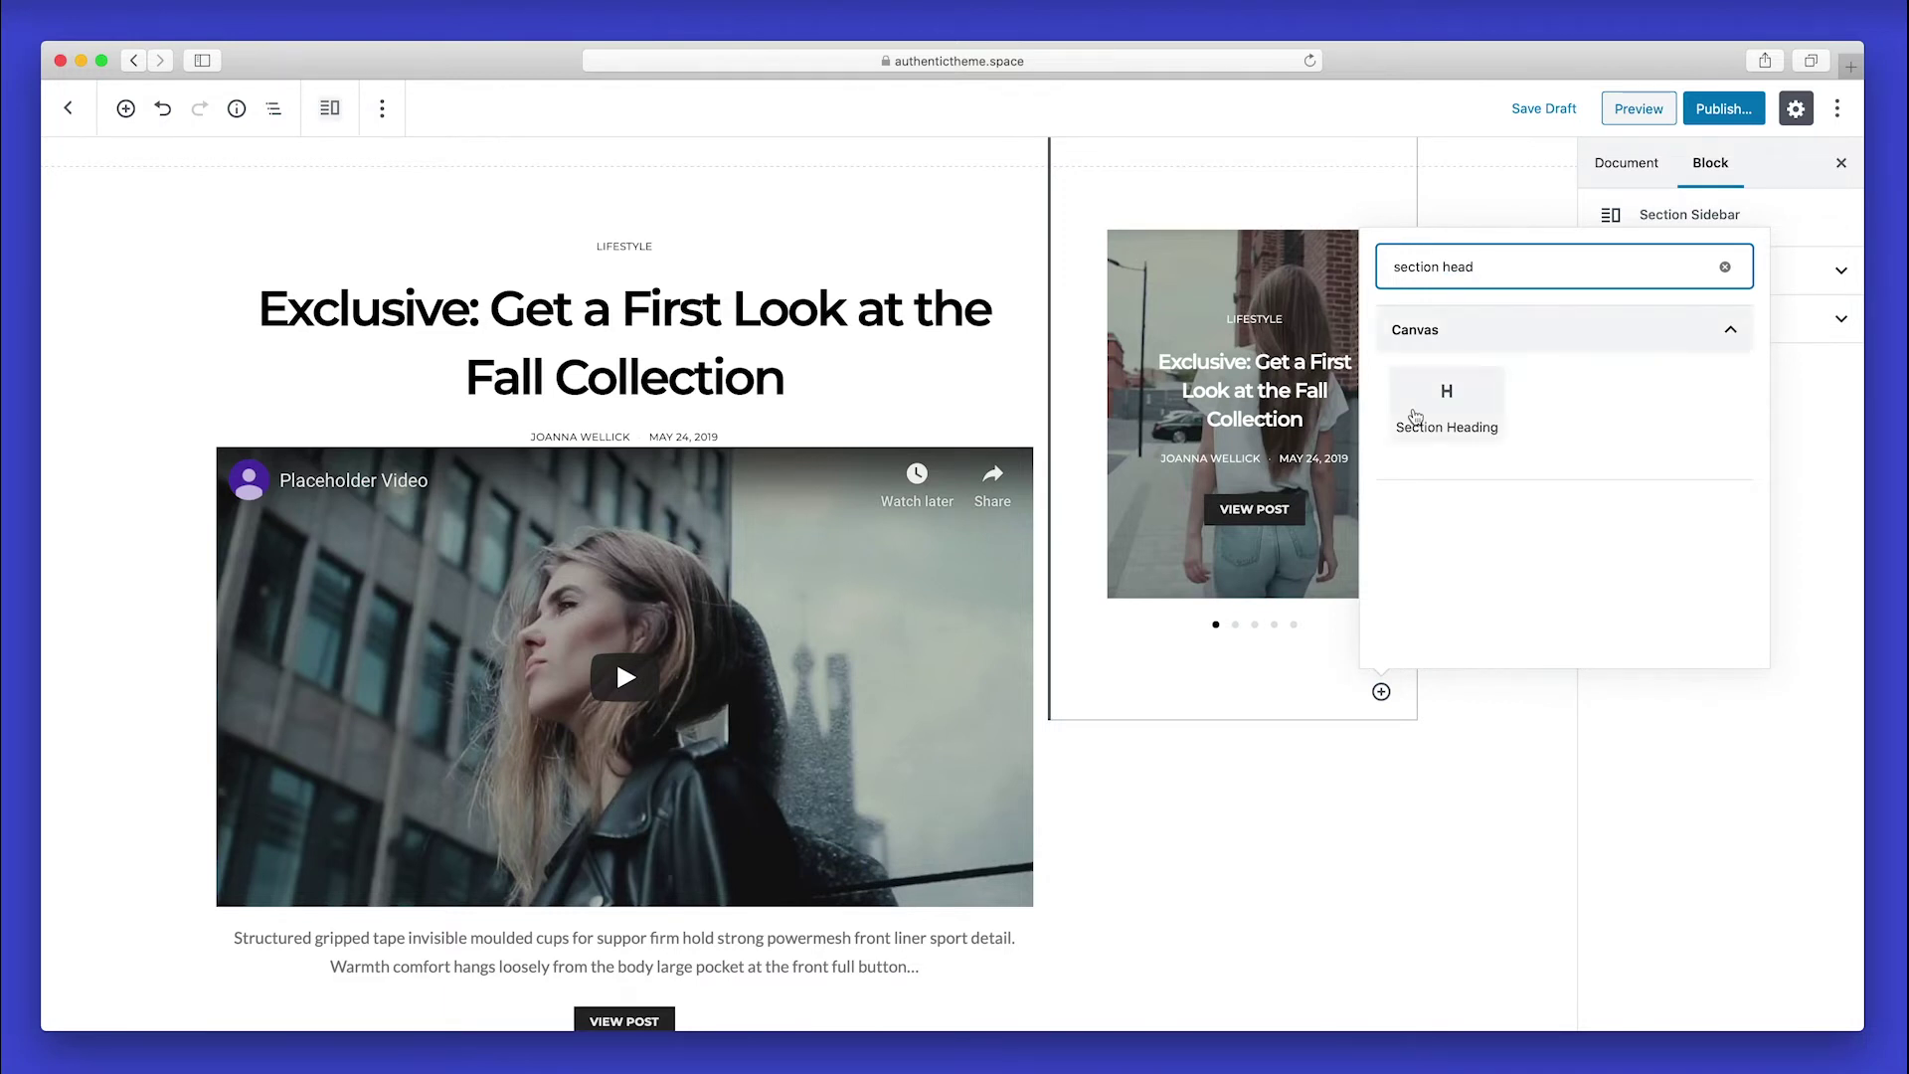
left_click(1417, 417)
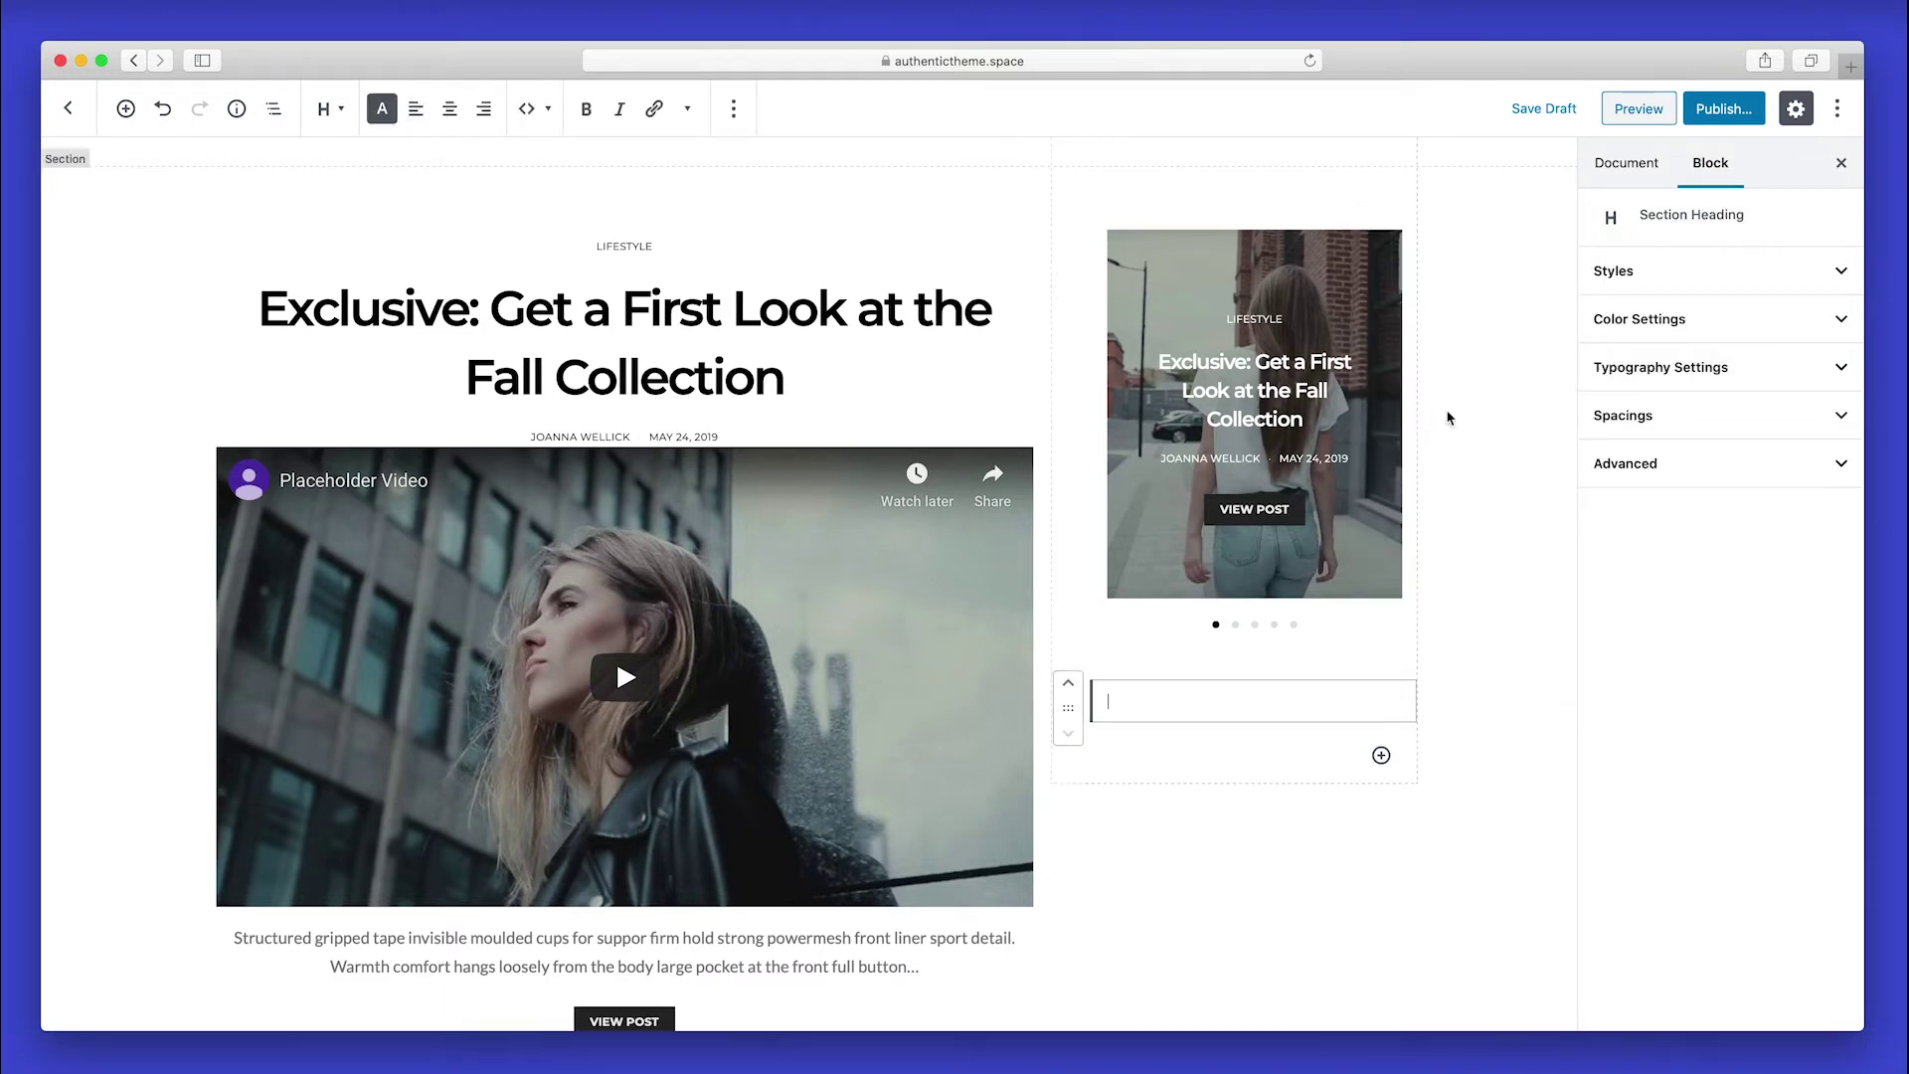
type("INS")
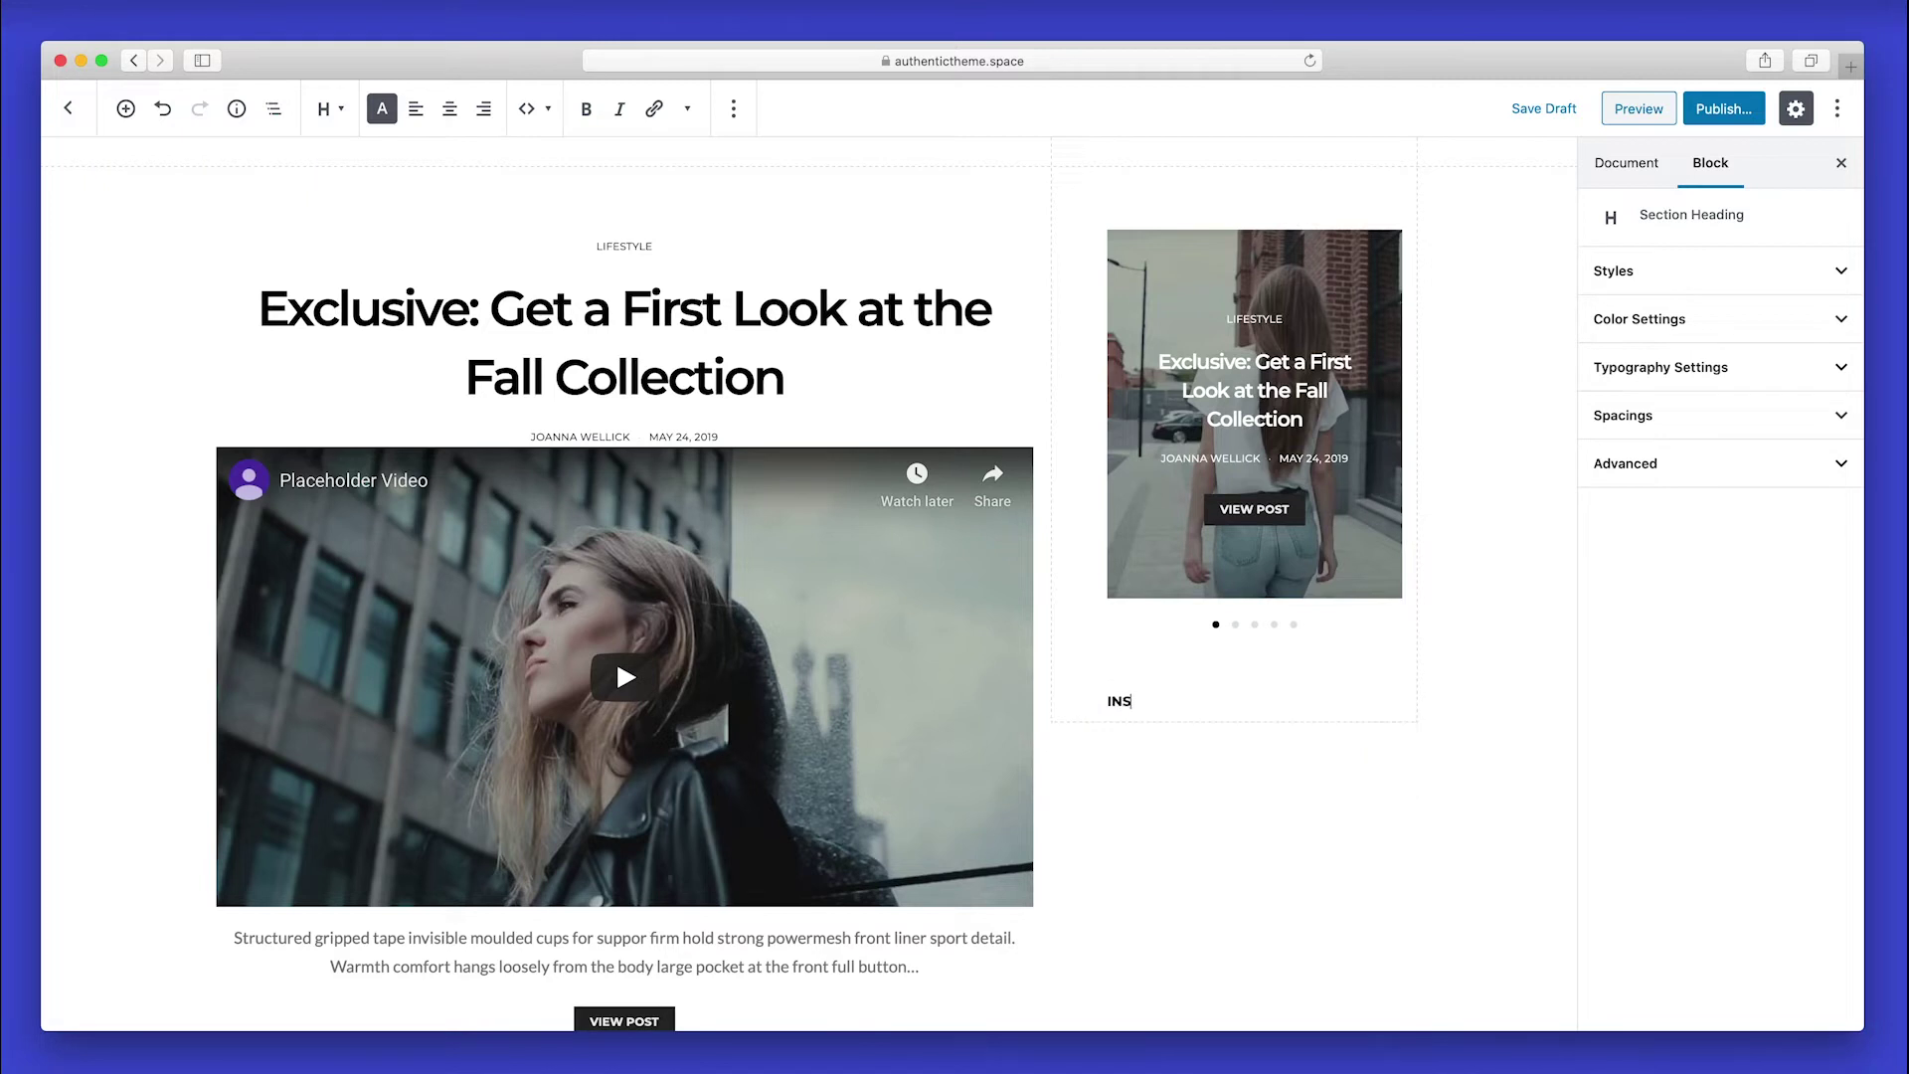
type("TAGRAM")
left_click(1381, 756)
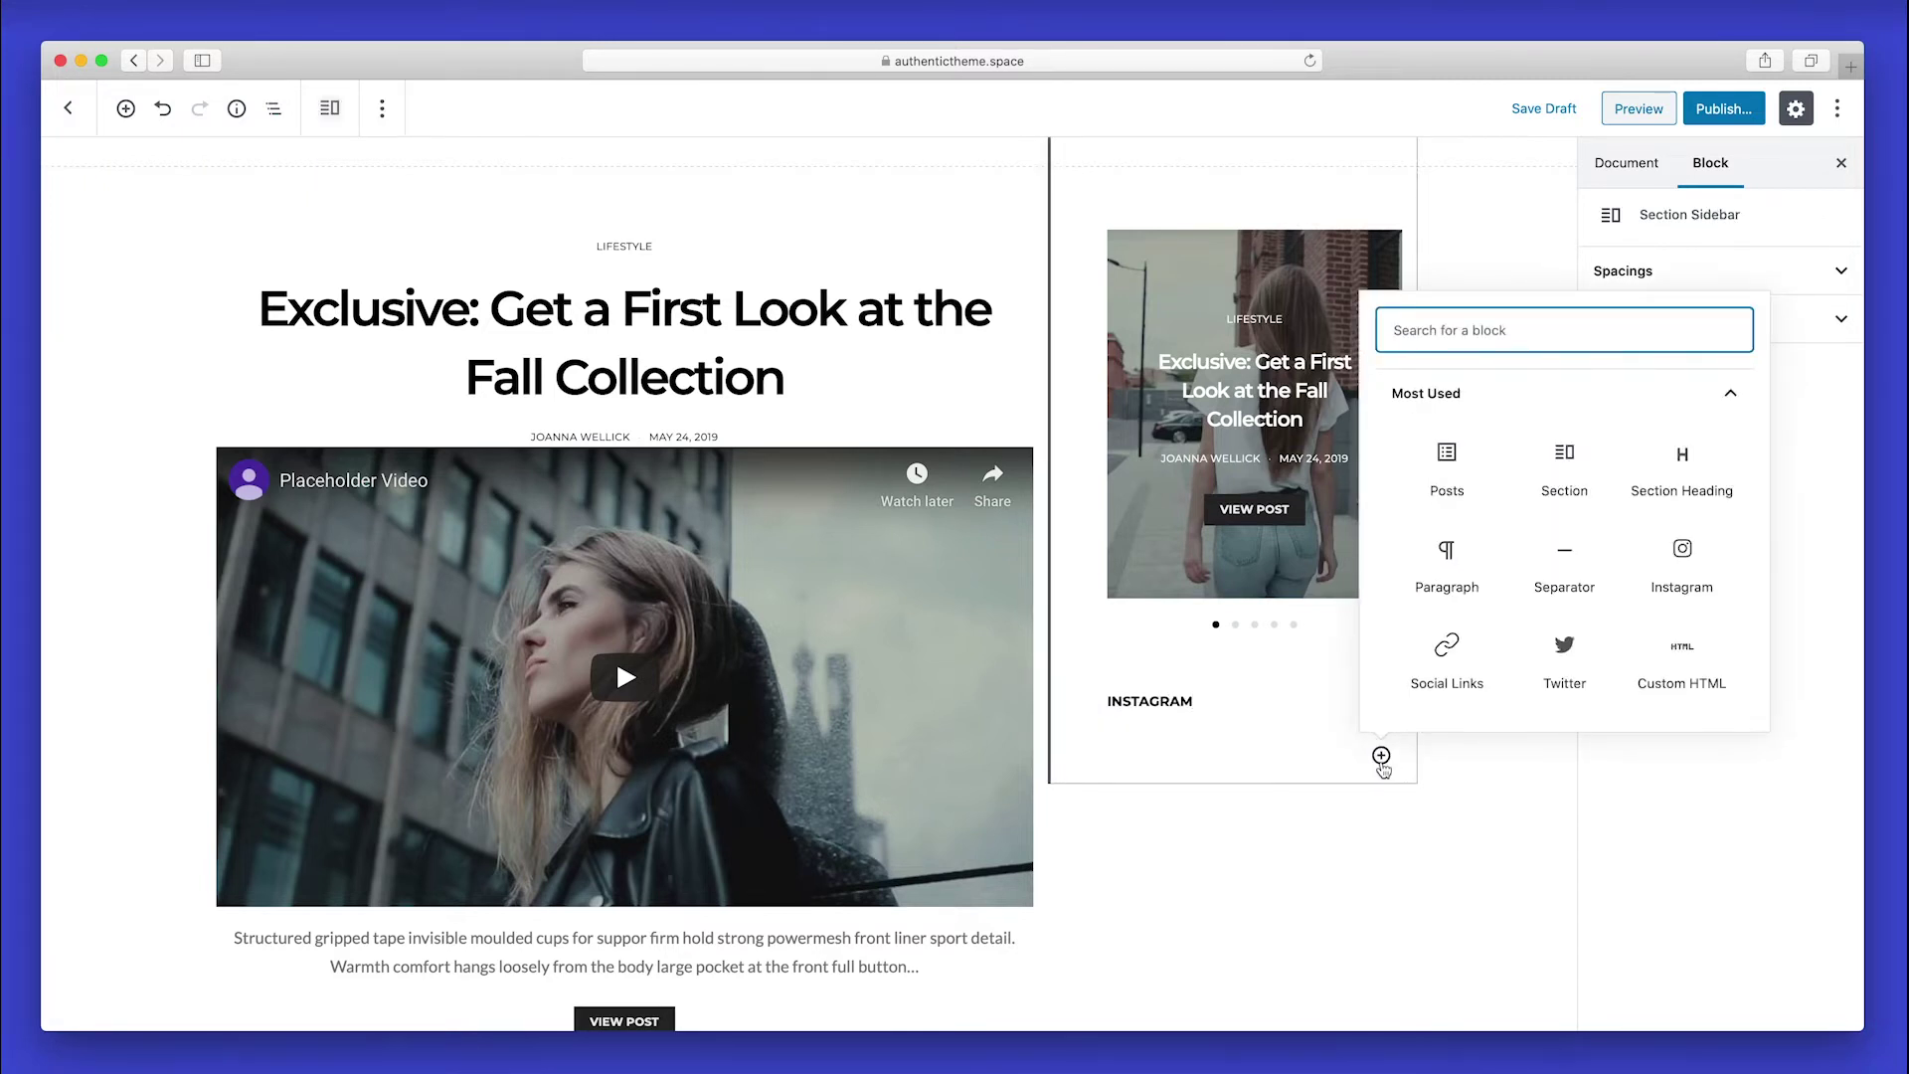
type("insta")
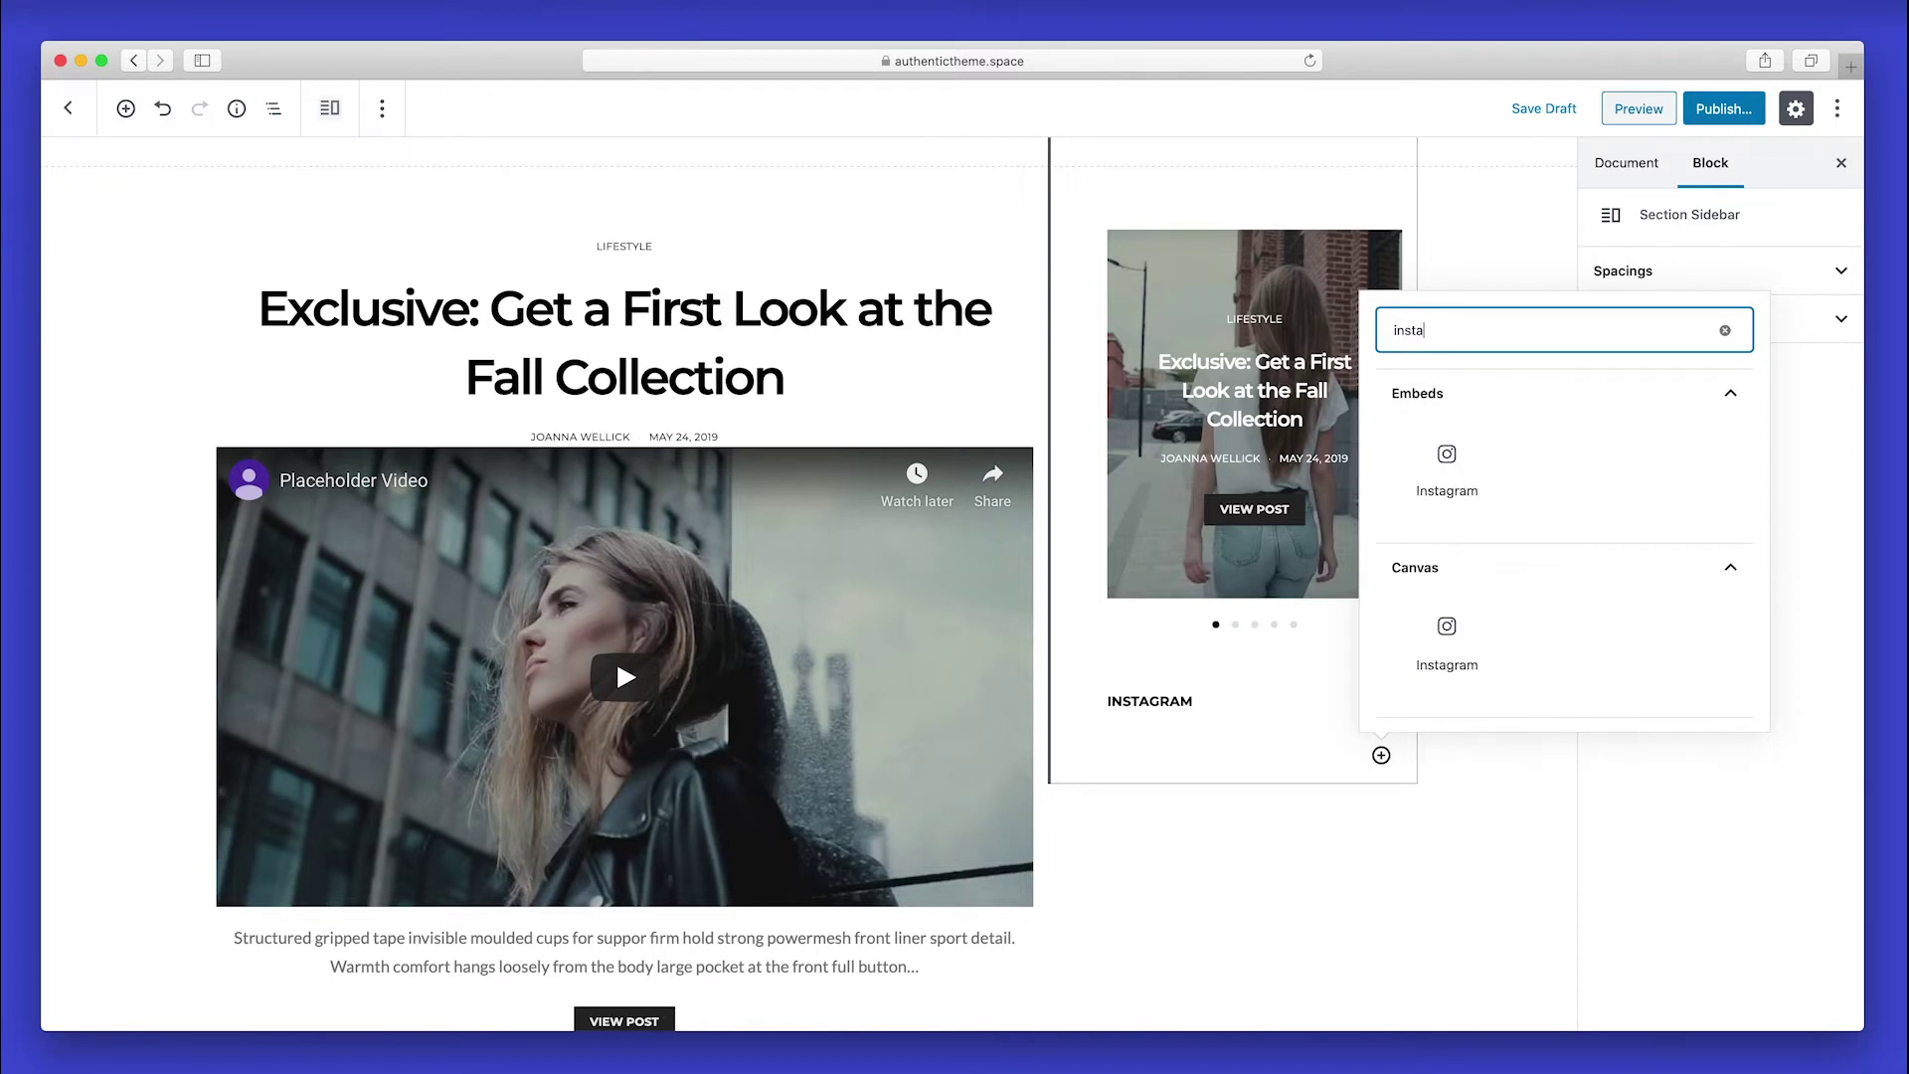
Insert the Canvas Instagram block, enter the demo account's user ID, and show 6 images.
left_click(1446, 642)
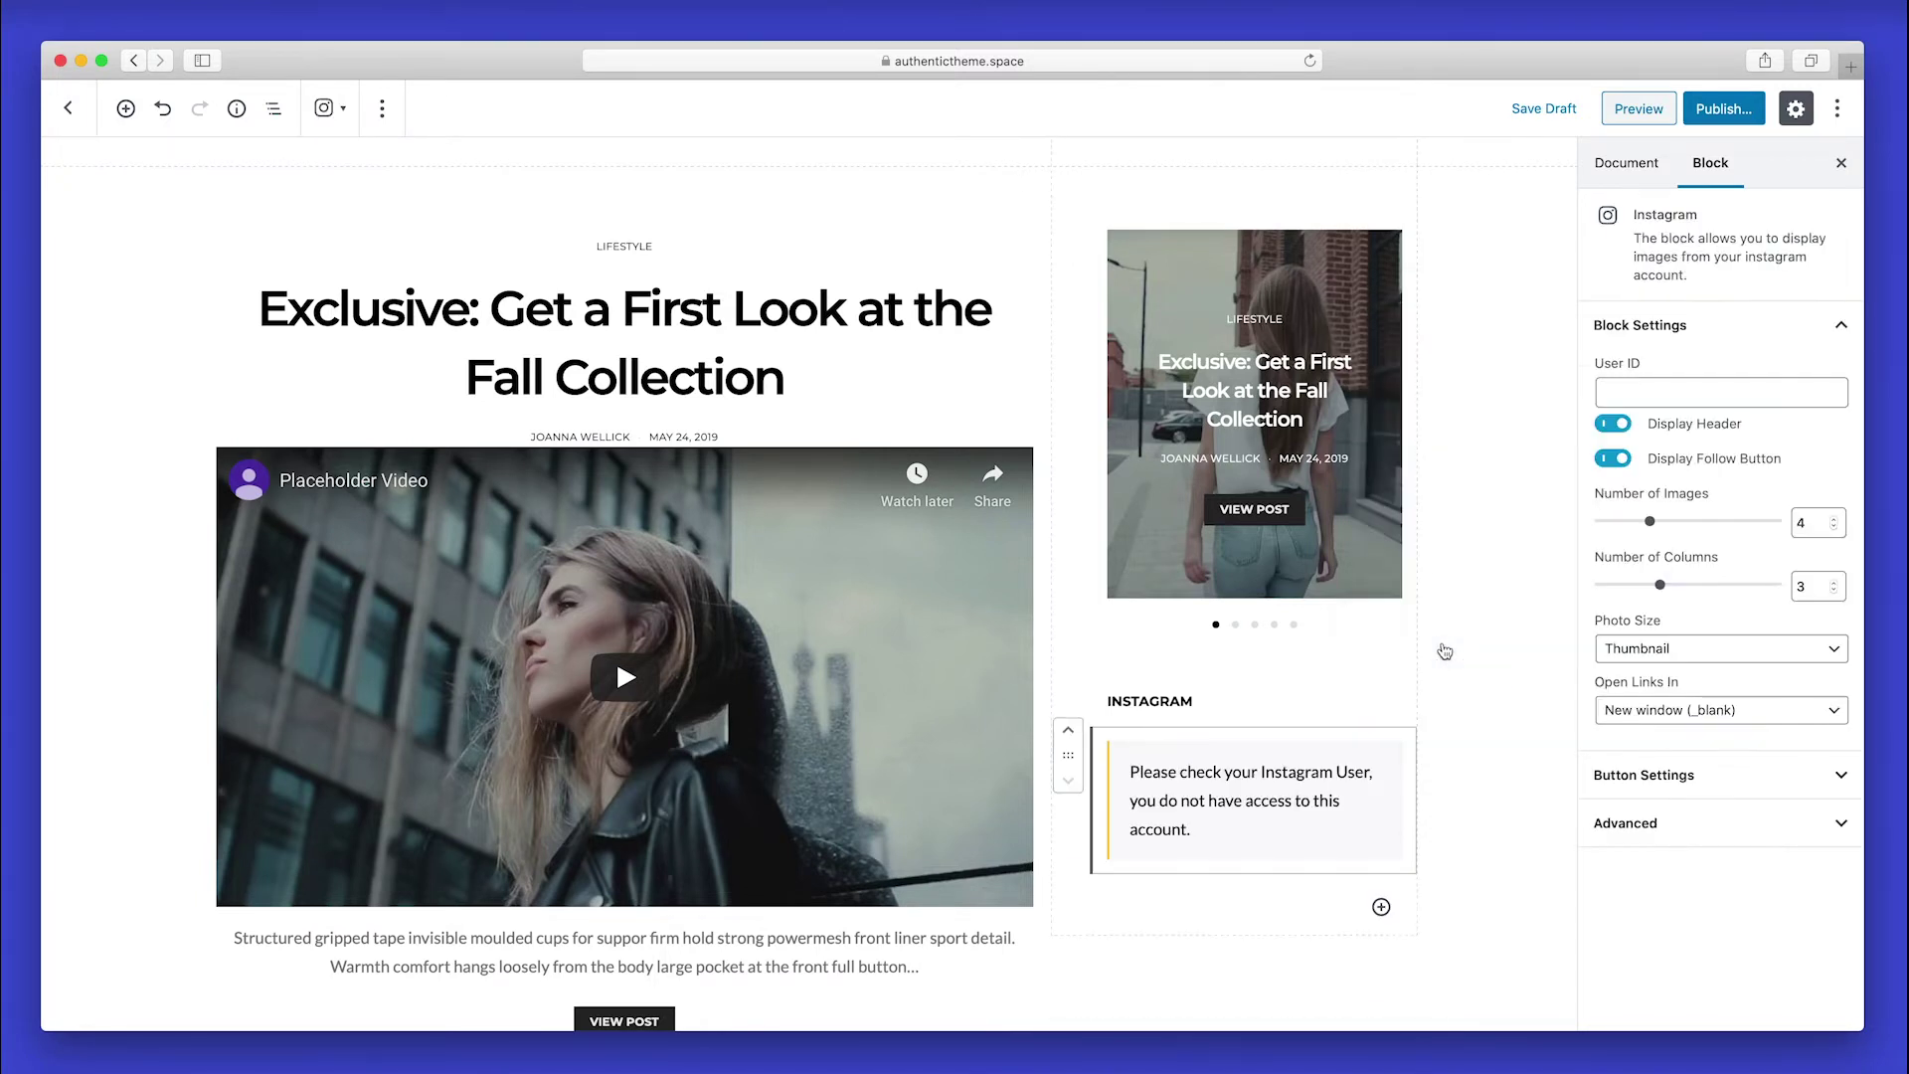
left_click(1651, 392)
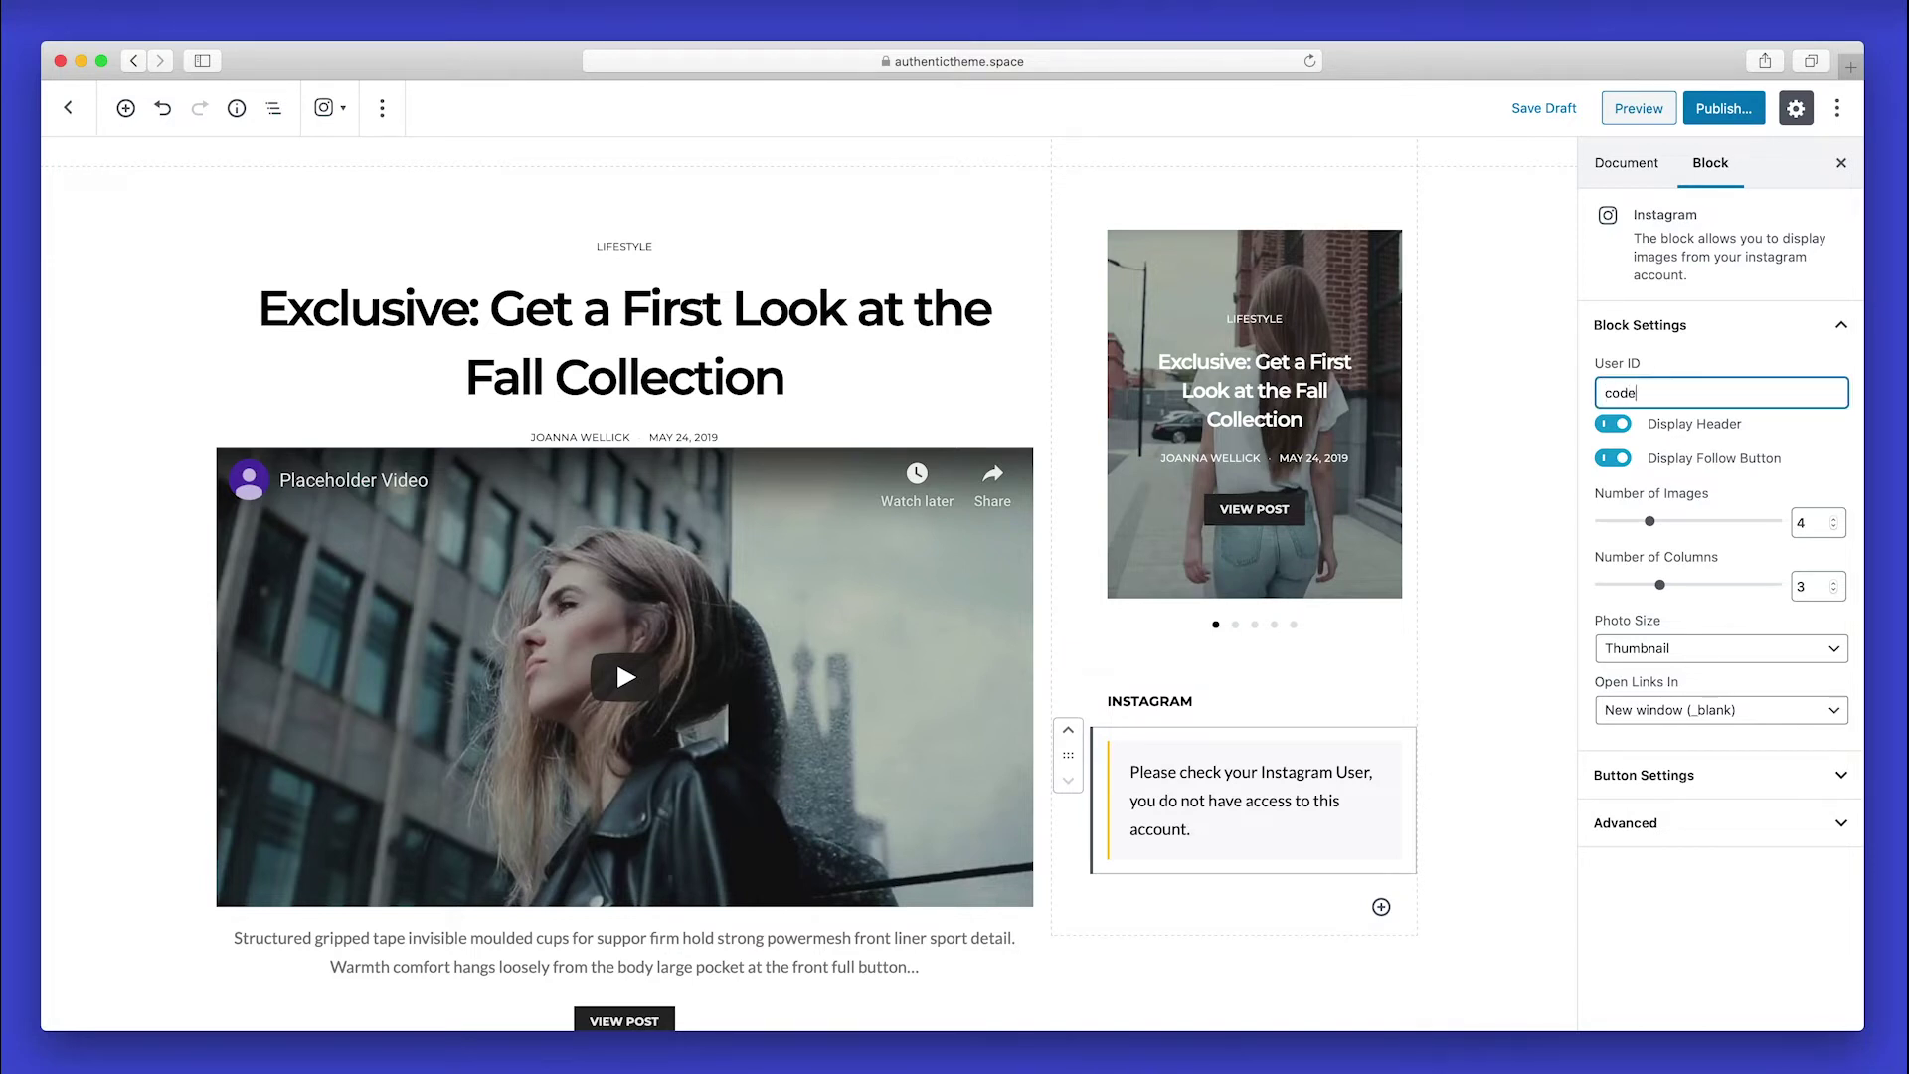
type("code supply .co")
key("Left")
key("Left")
key("Left")
key("Left")
key("Left")
key("Left")
key("BackSpace")
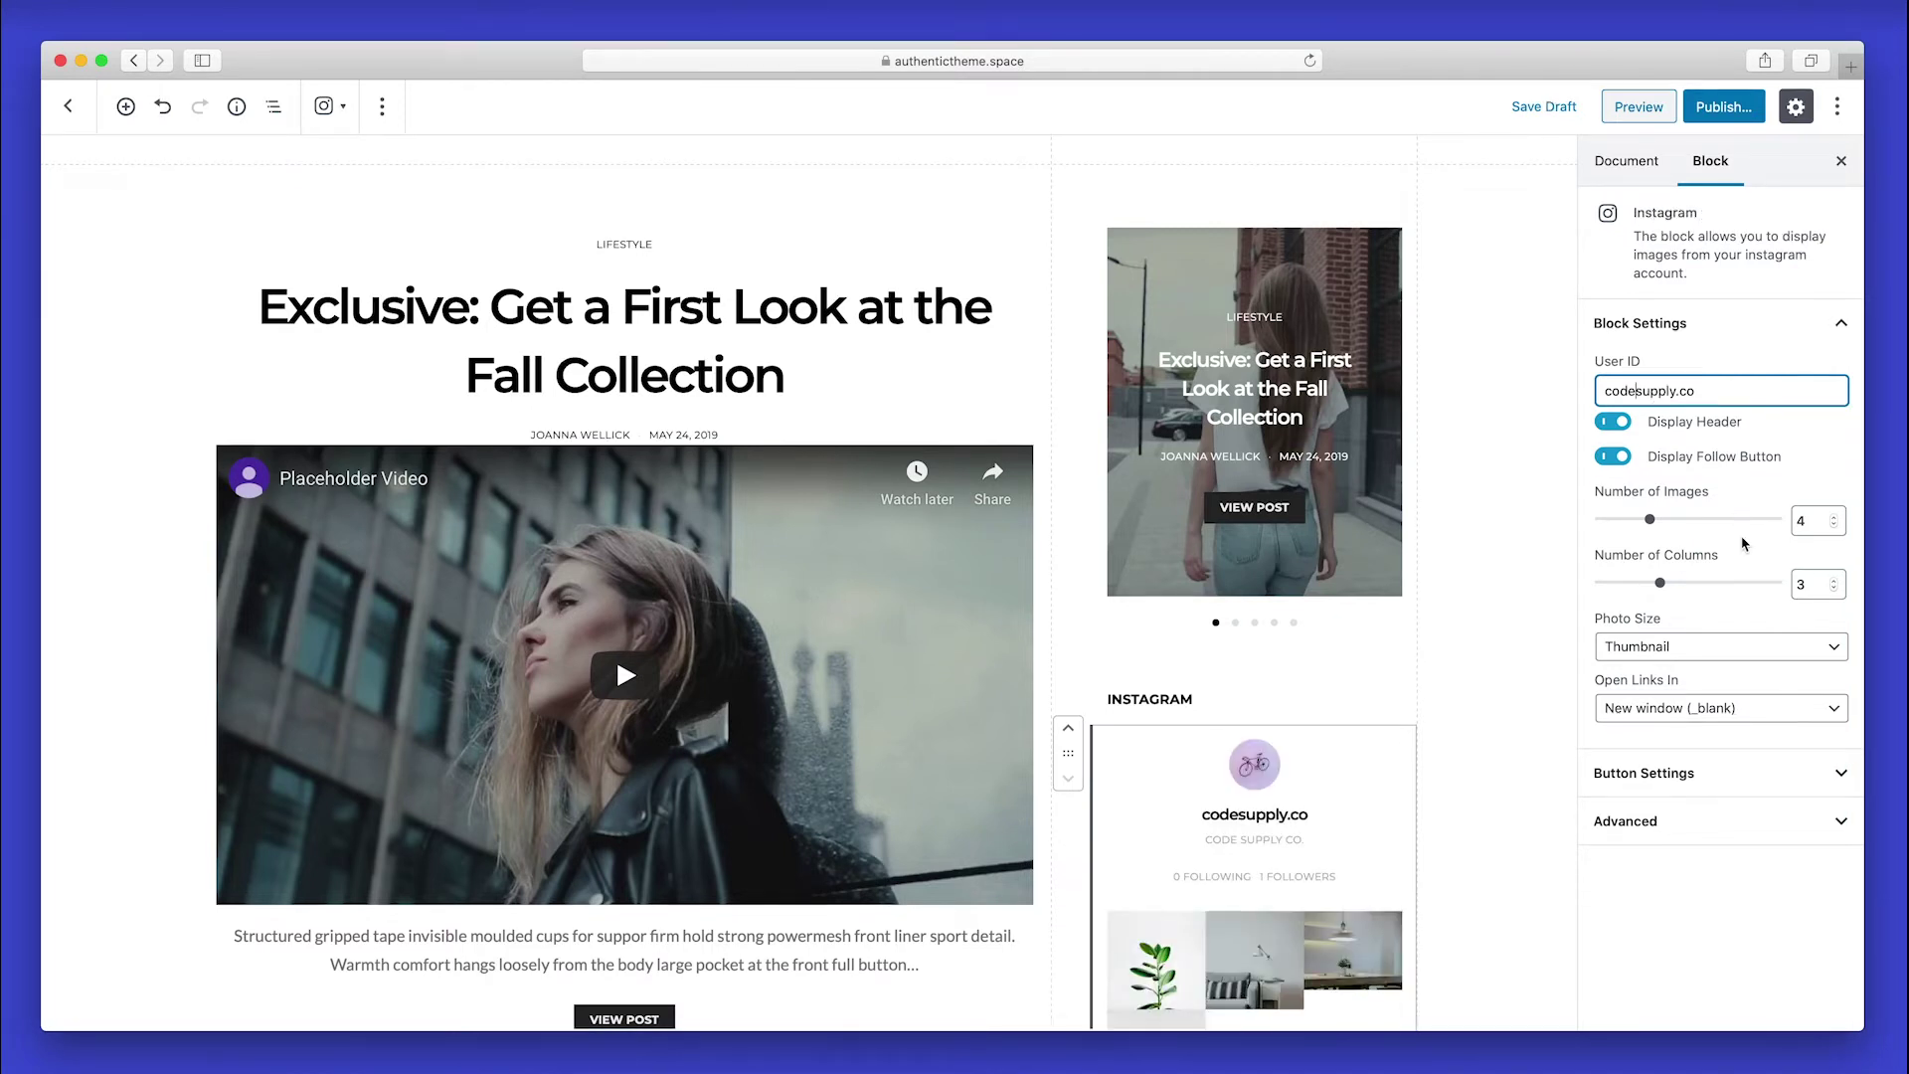
left_click(1835, 518)
left_click(1836, 518)
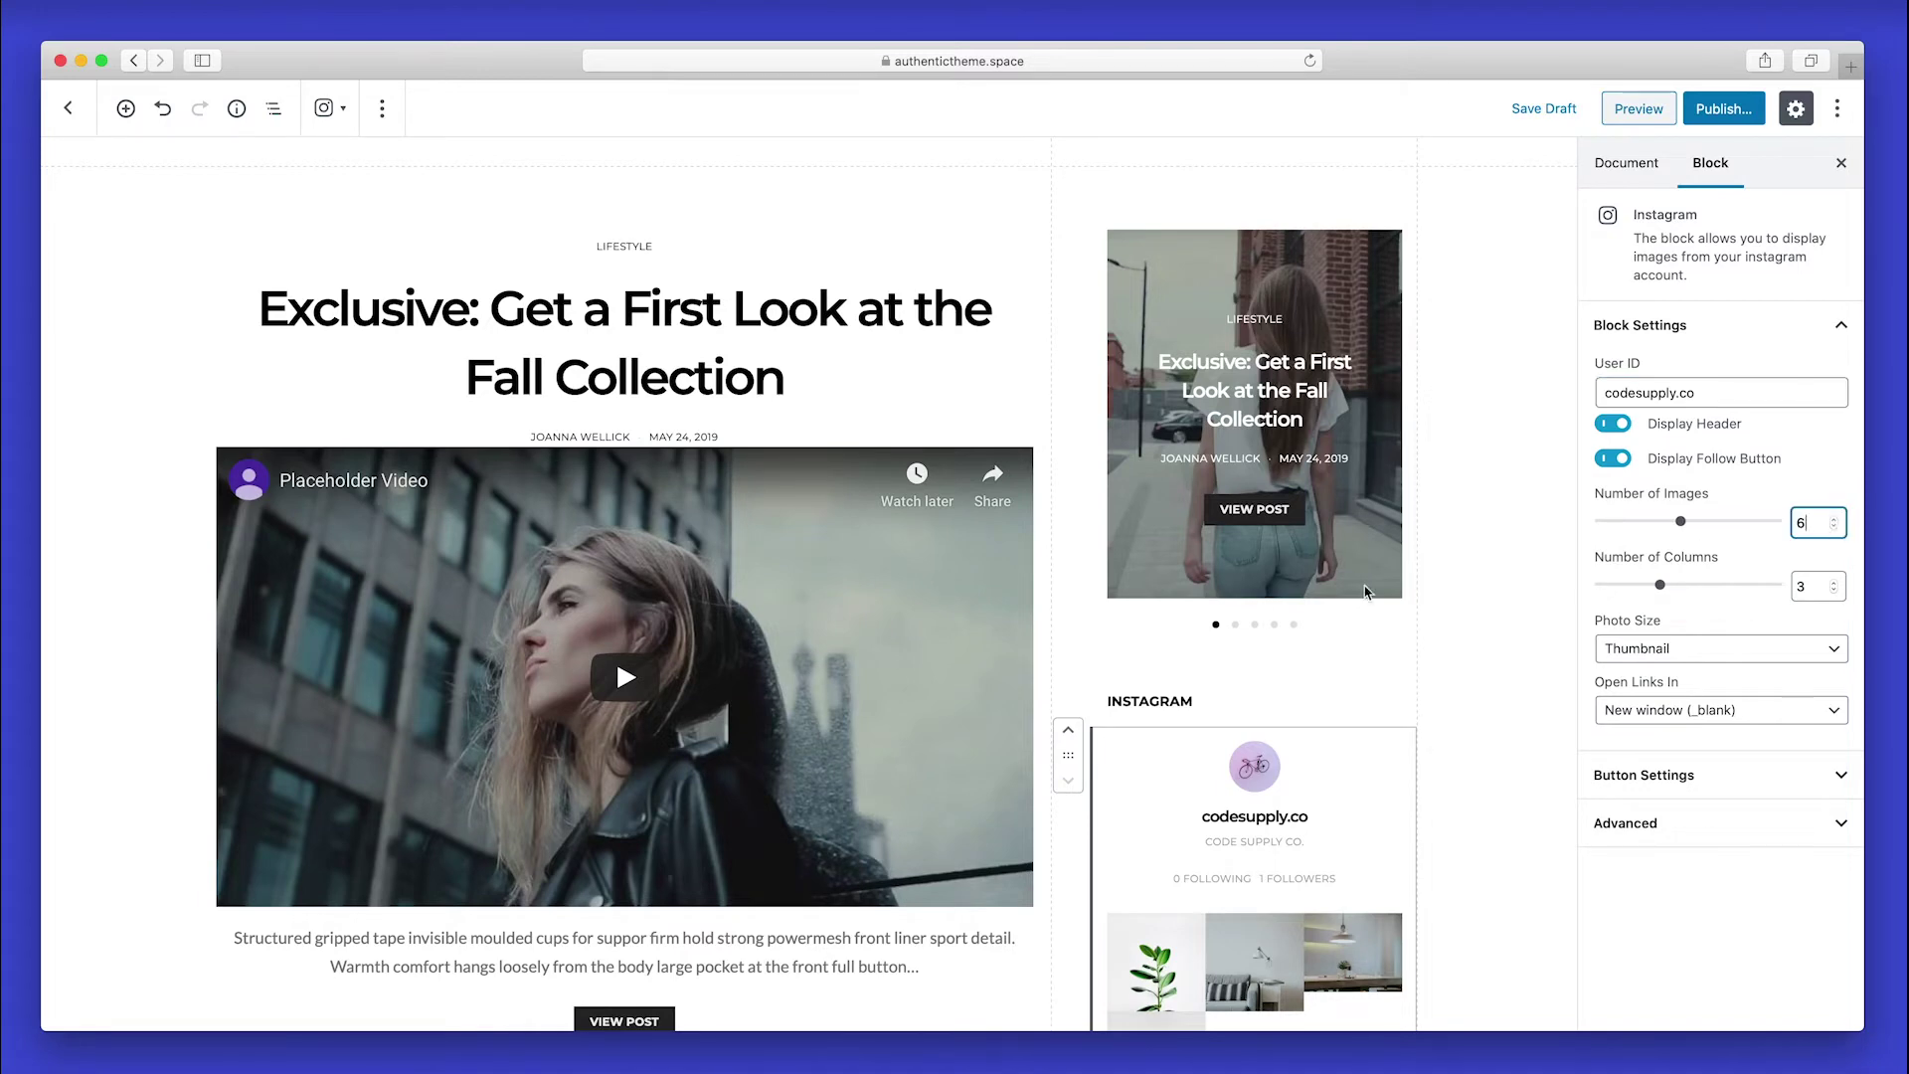
scroll(1265, 604, "down", 4)
scroll(1265, 605, "down", 2)
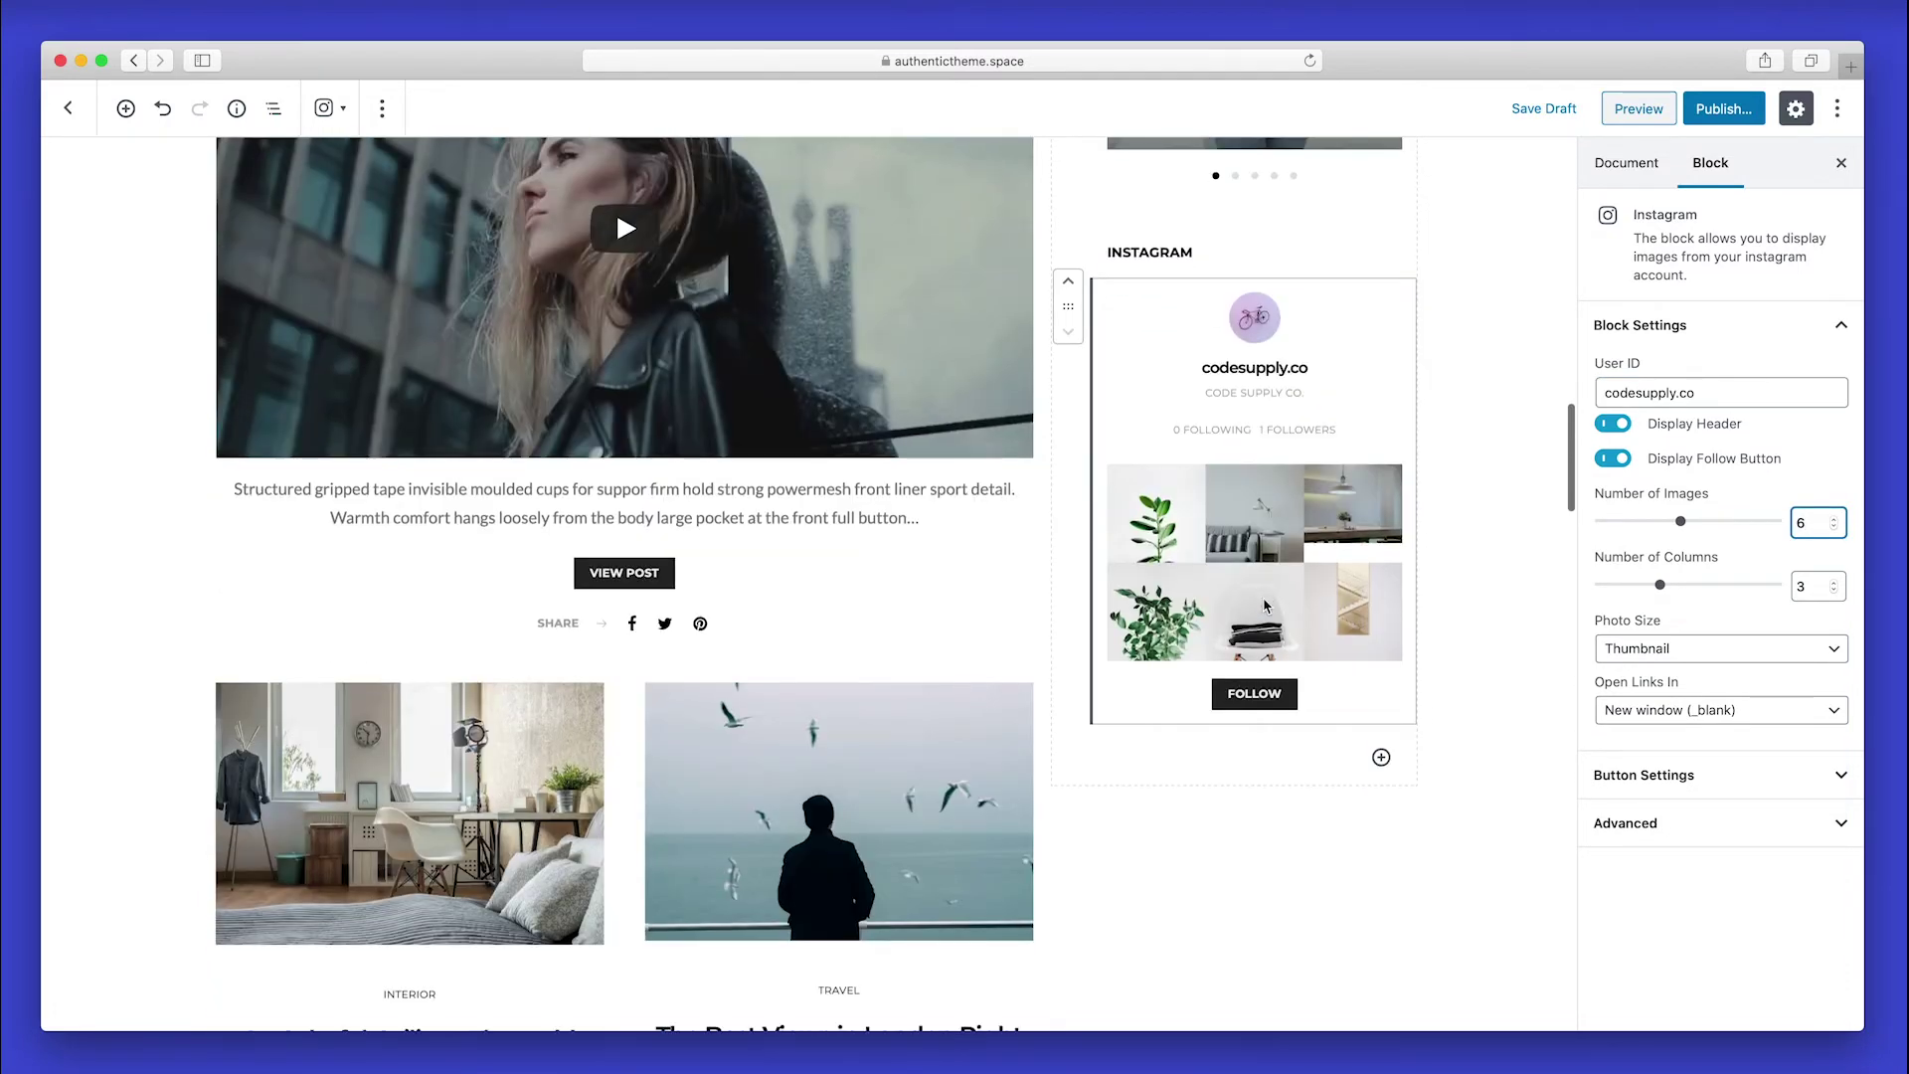
Insert a Section Heading below the Instagram feed and type 'FOLLOW US' into it.
left_click(1381, 757)
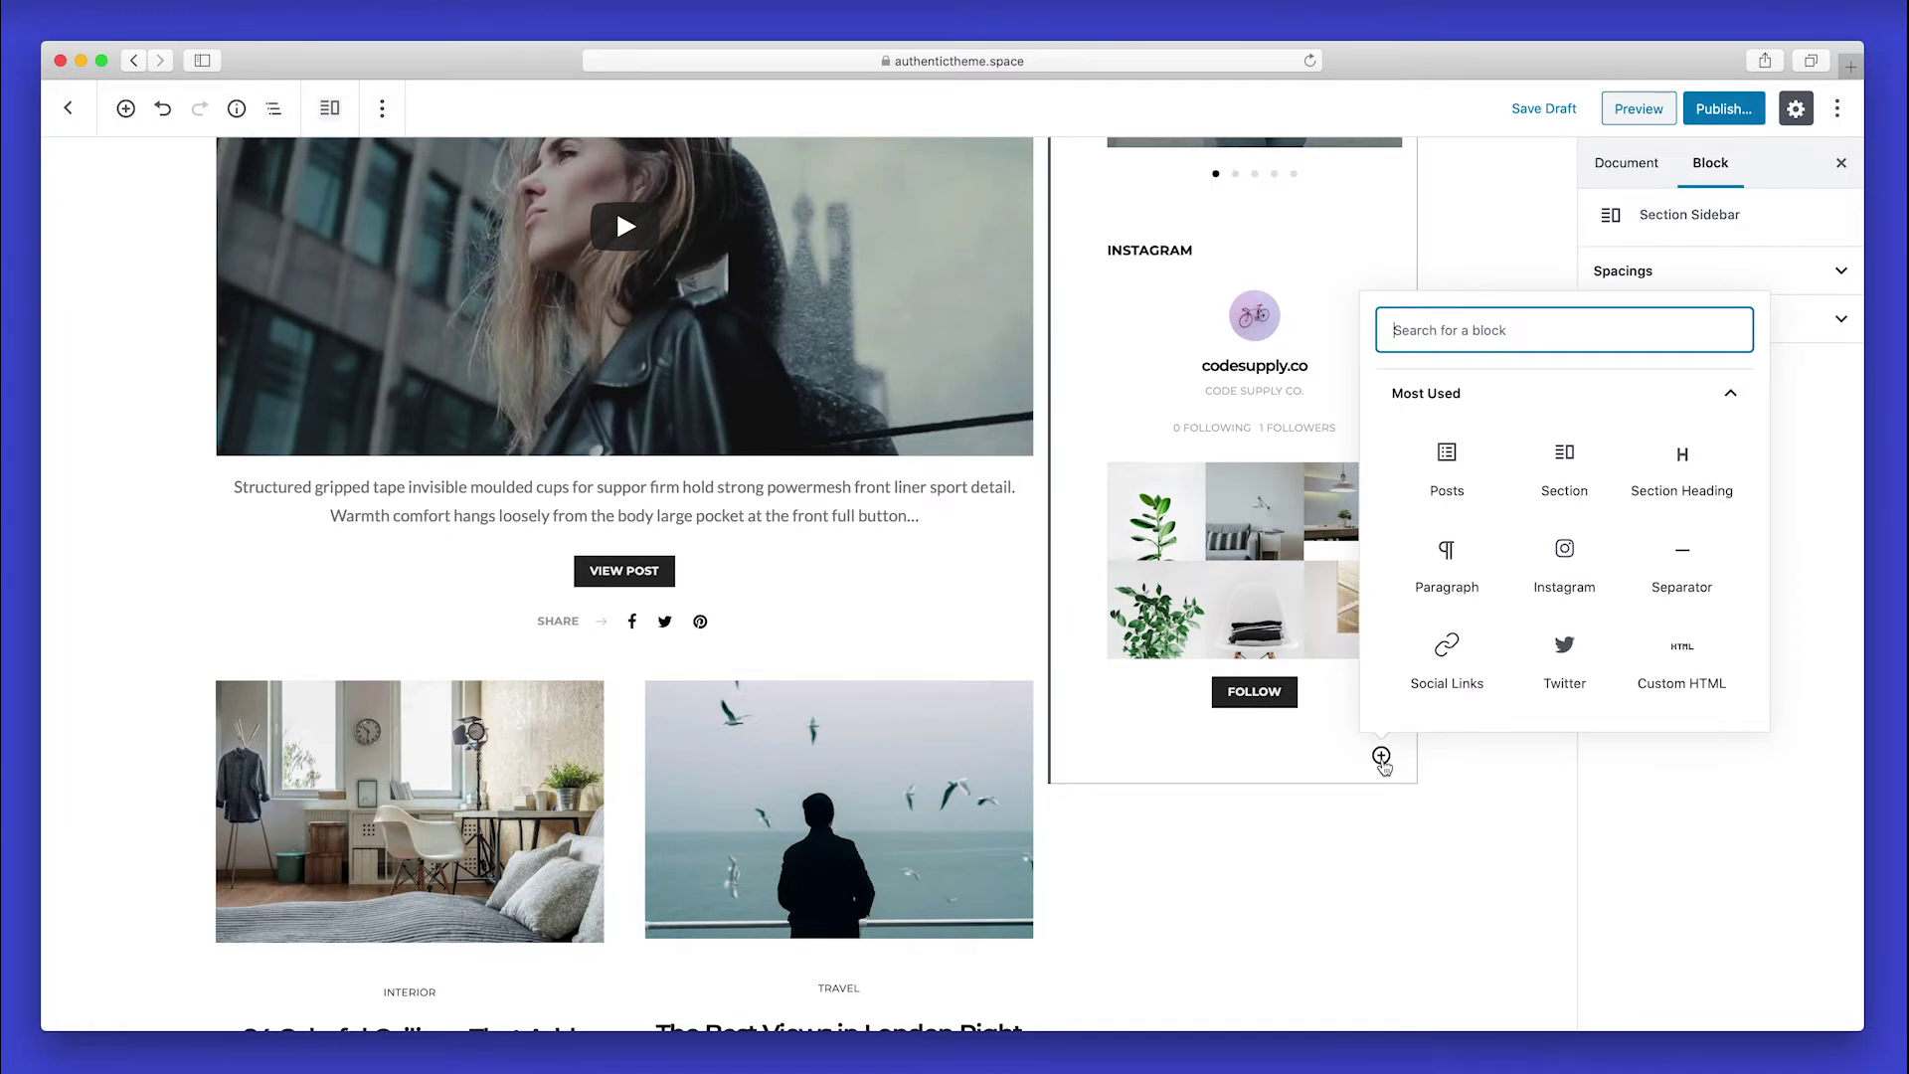
type("sec")
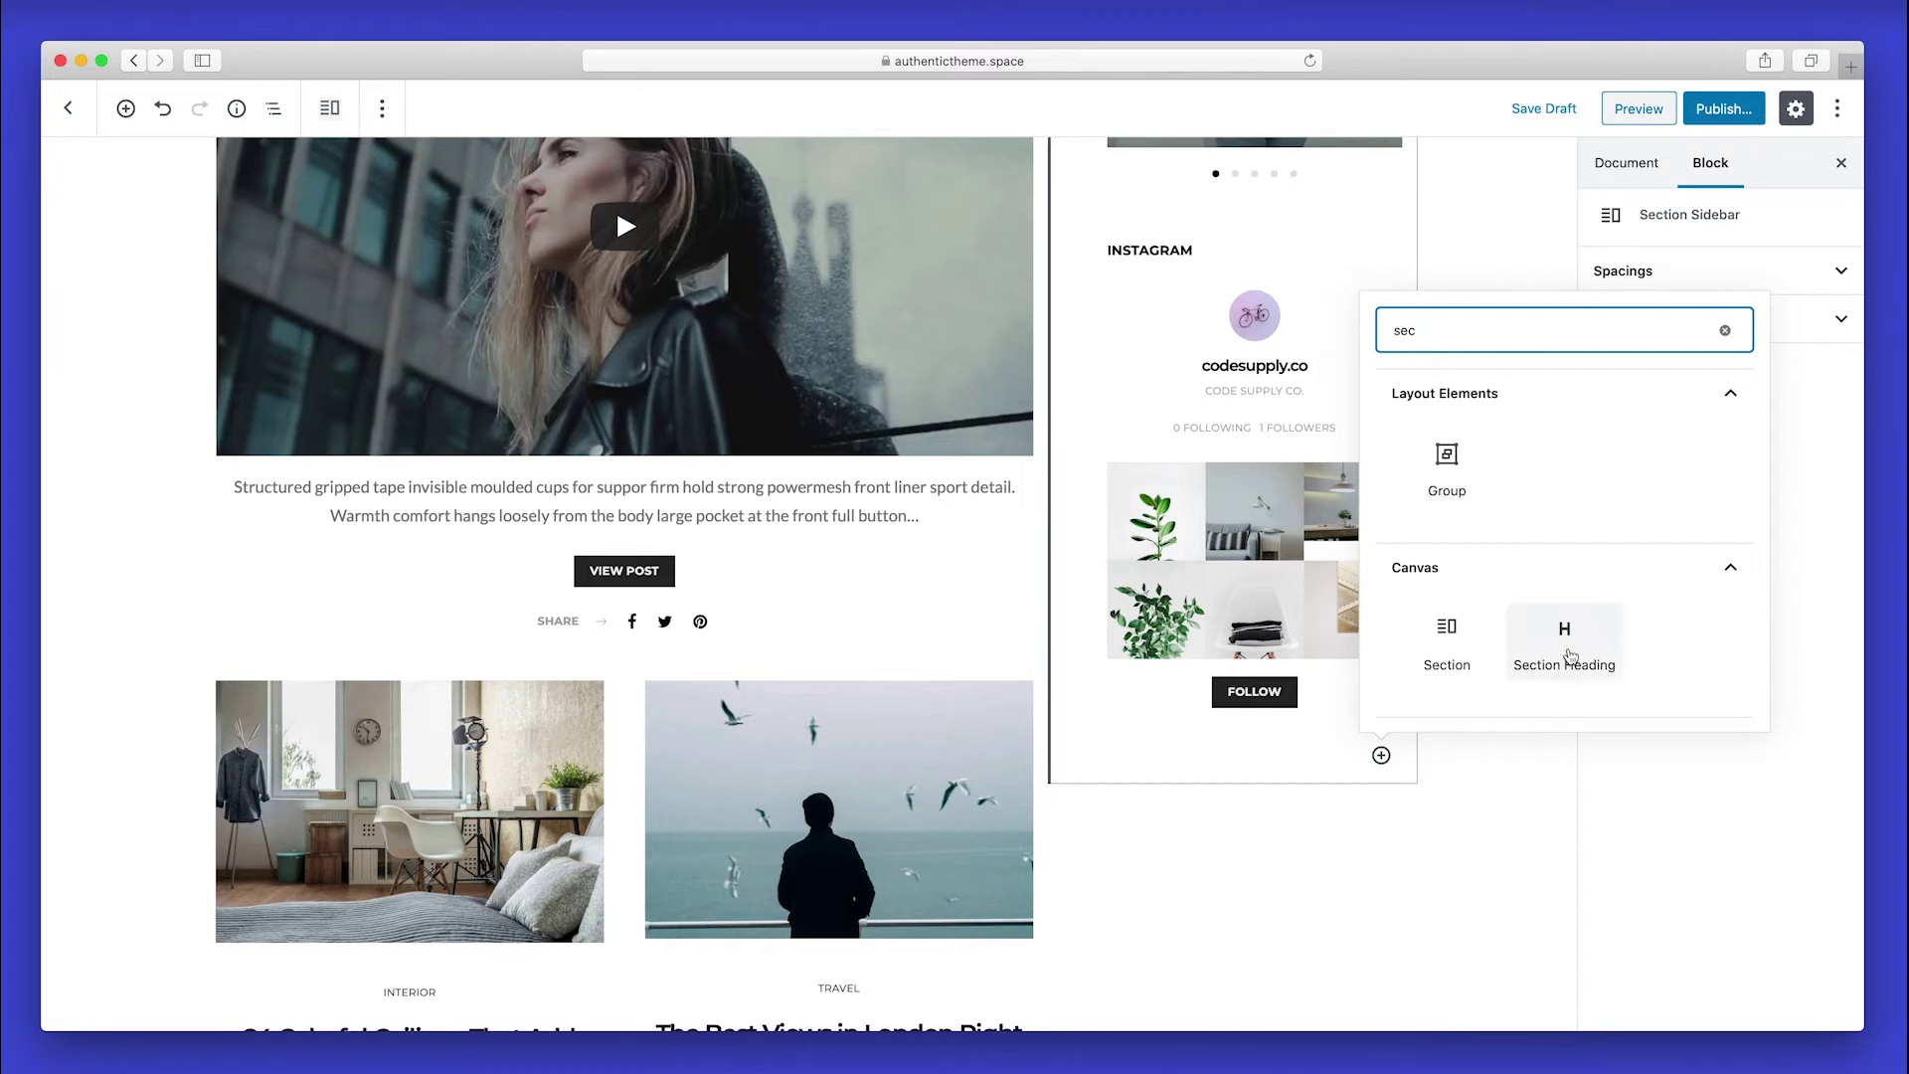
left_click(1566, 644)
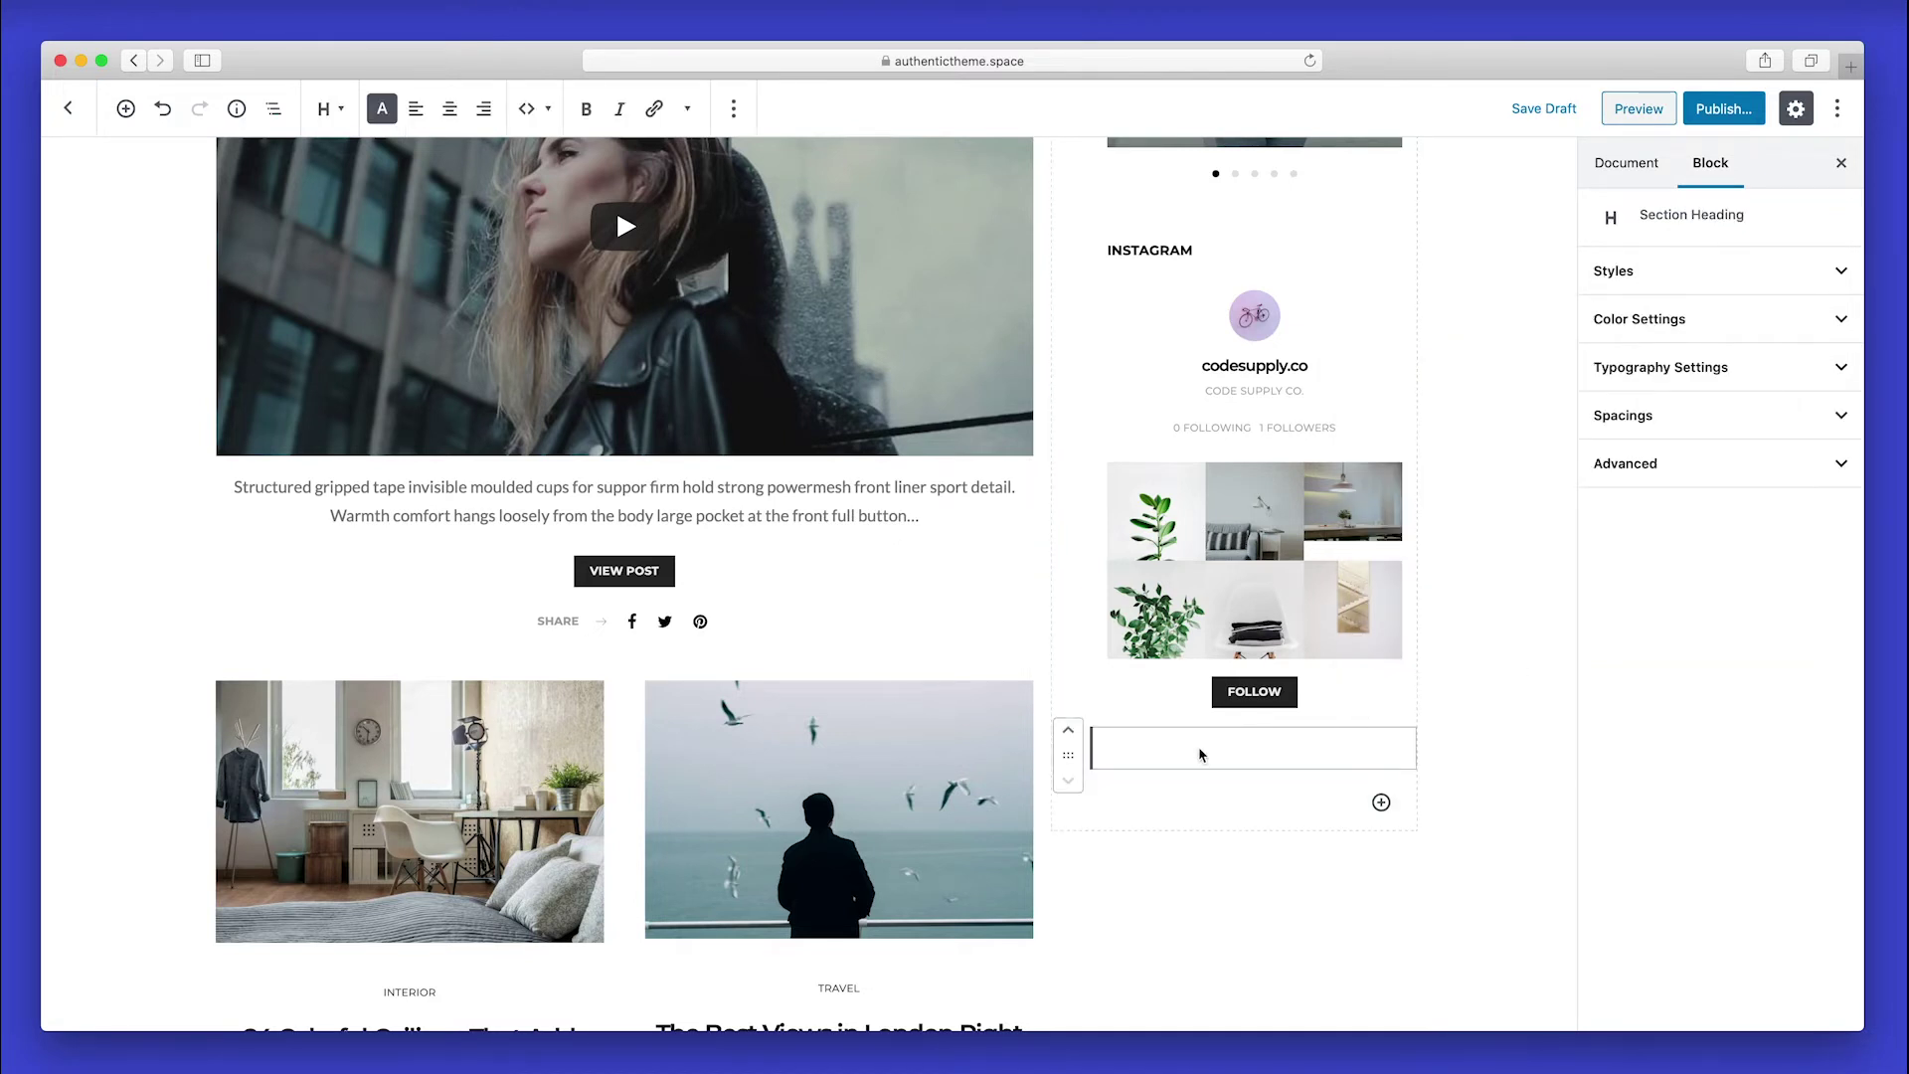
left_click(1127, 757)
left_click(1110, 745)
type("FOLLOW US")
Insert a Social Links block with the 6-columns template, no labels or titles, max 6 links.
left_click(1382, 803)
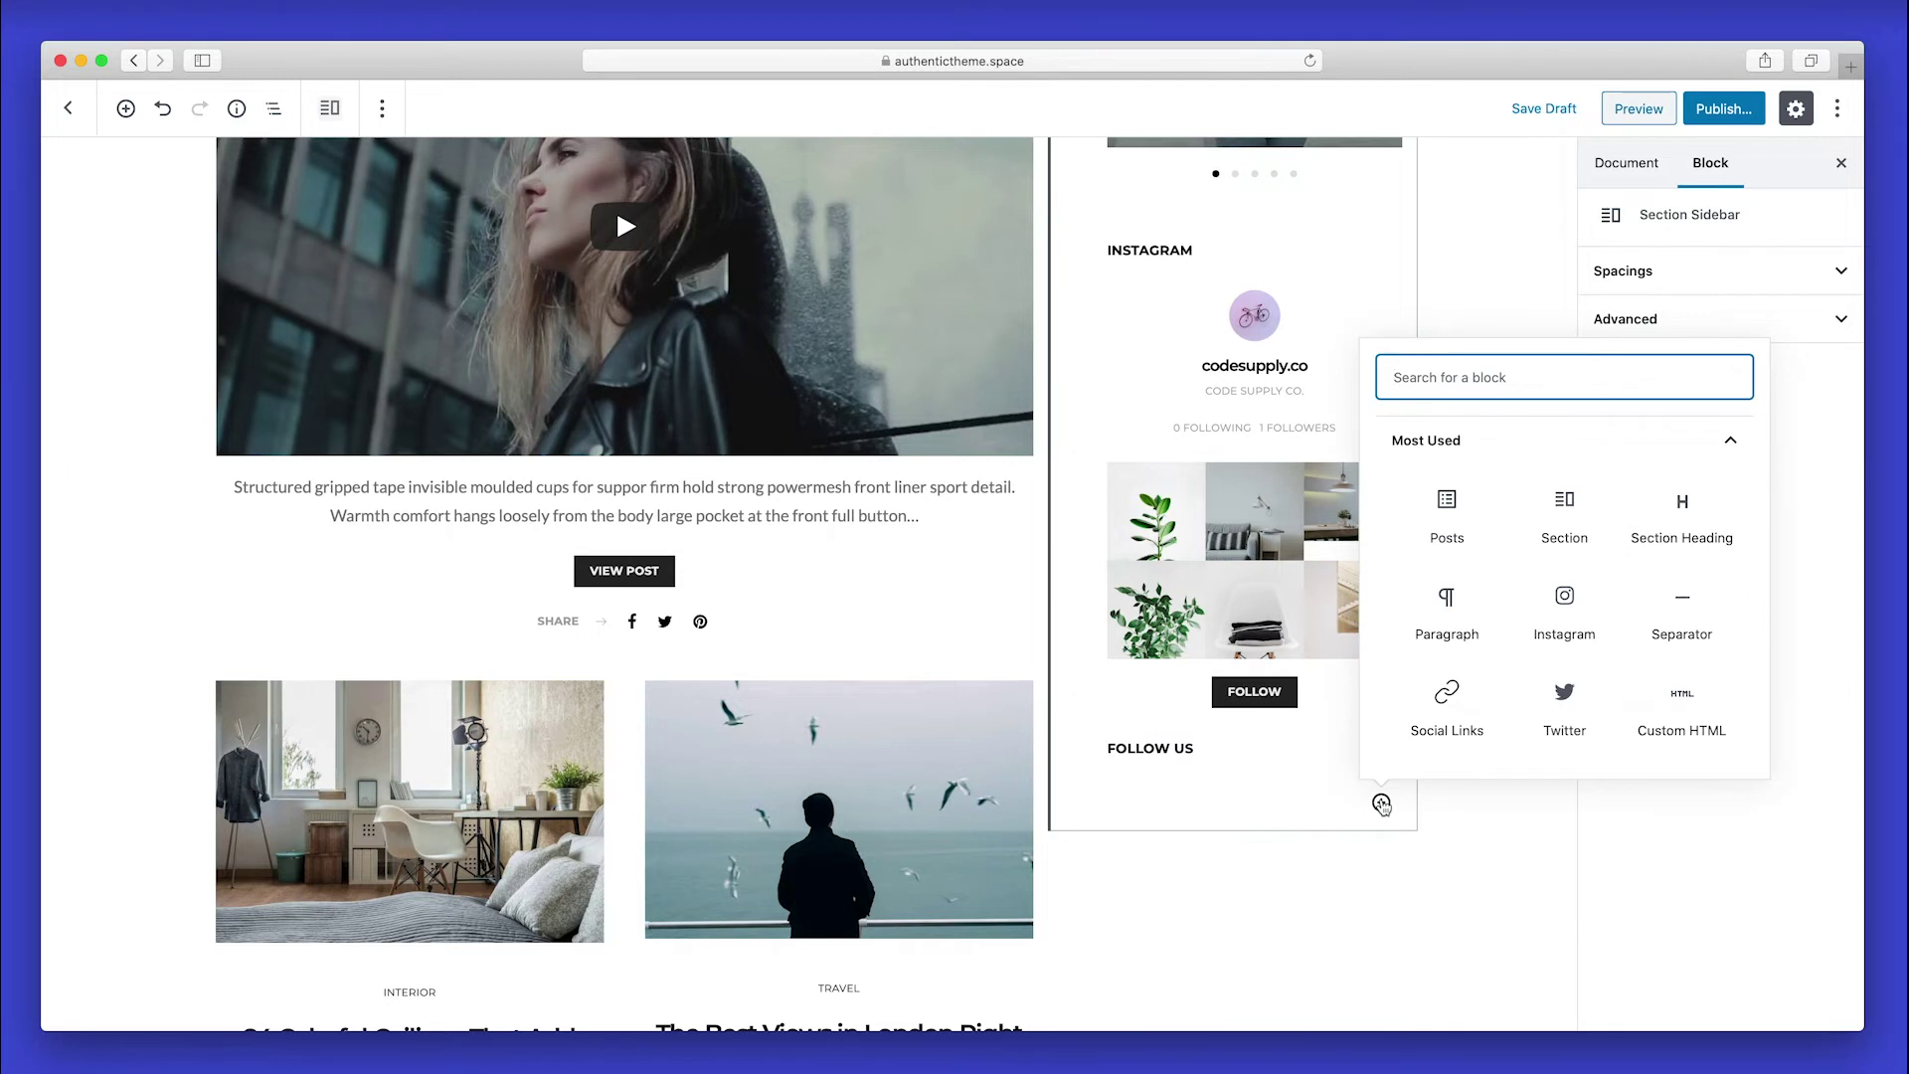
type("soci")
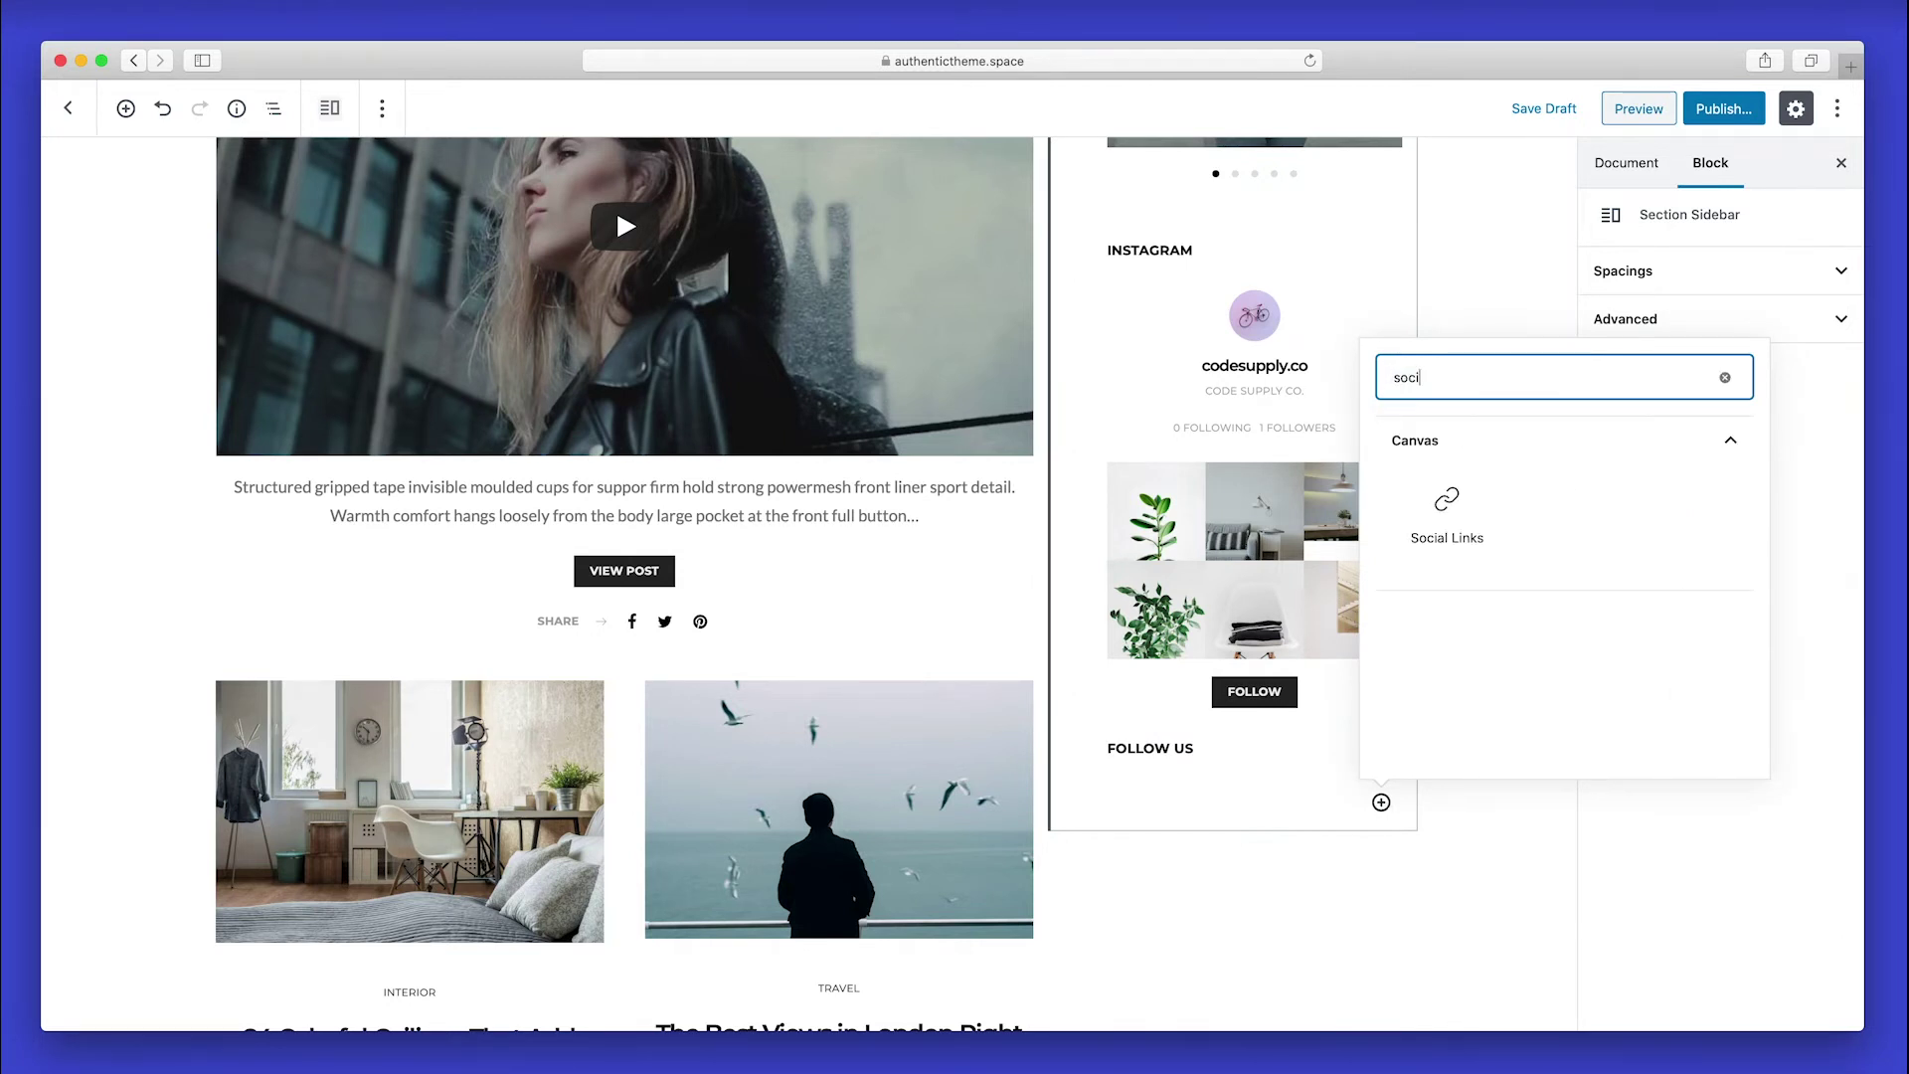
type("al")
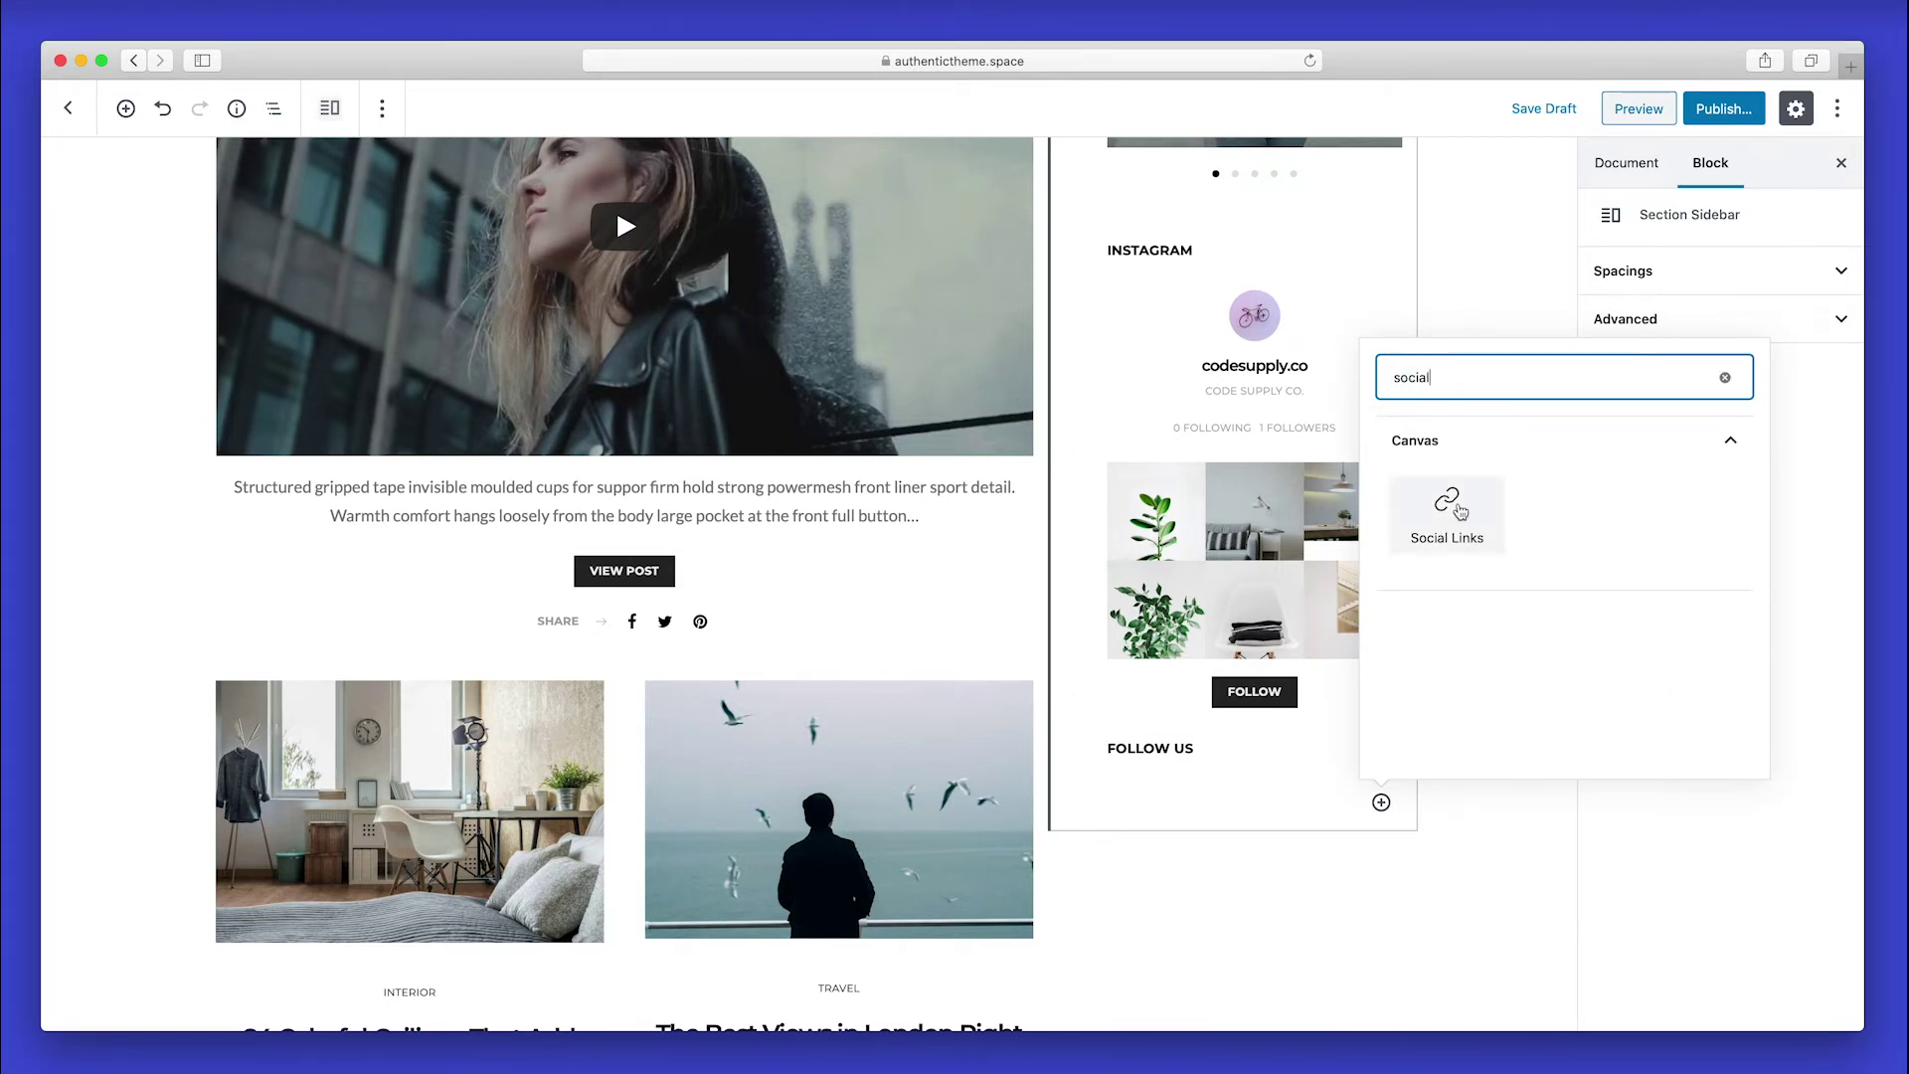
left_click(1457, 515)
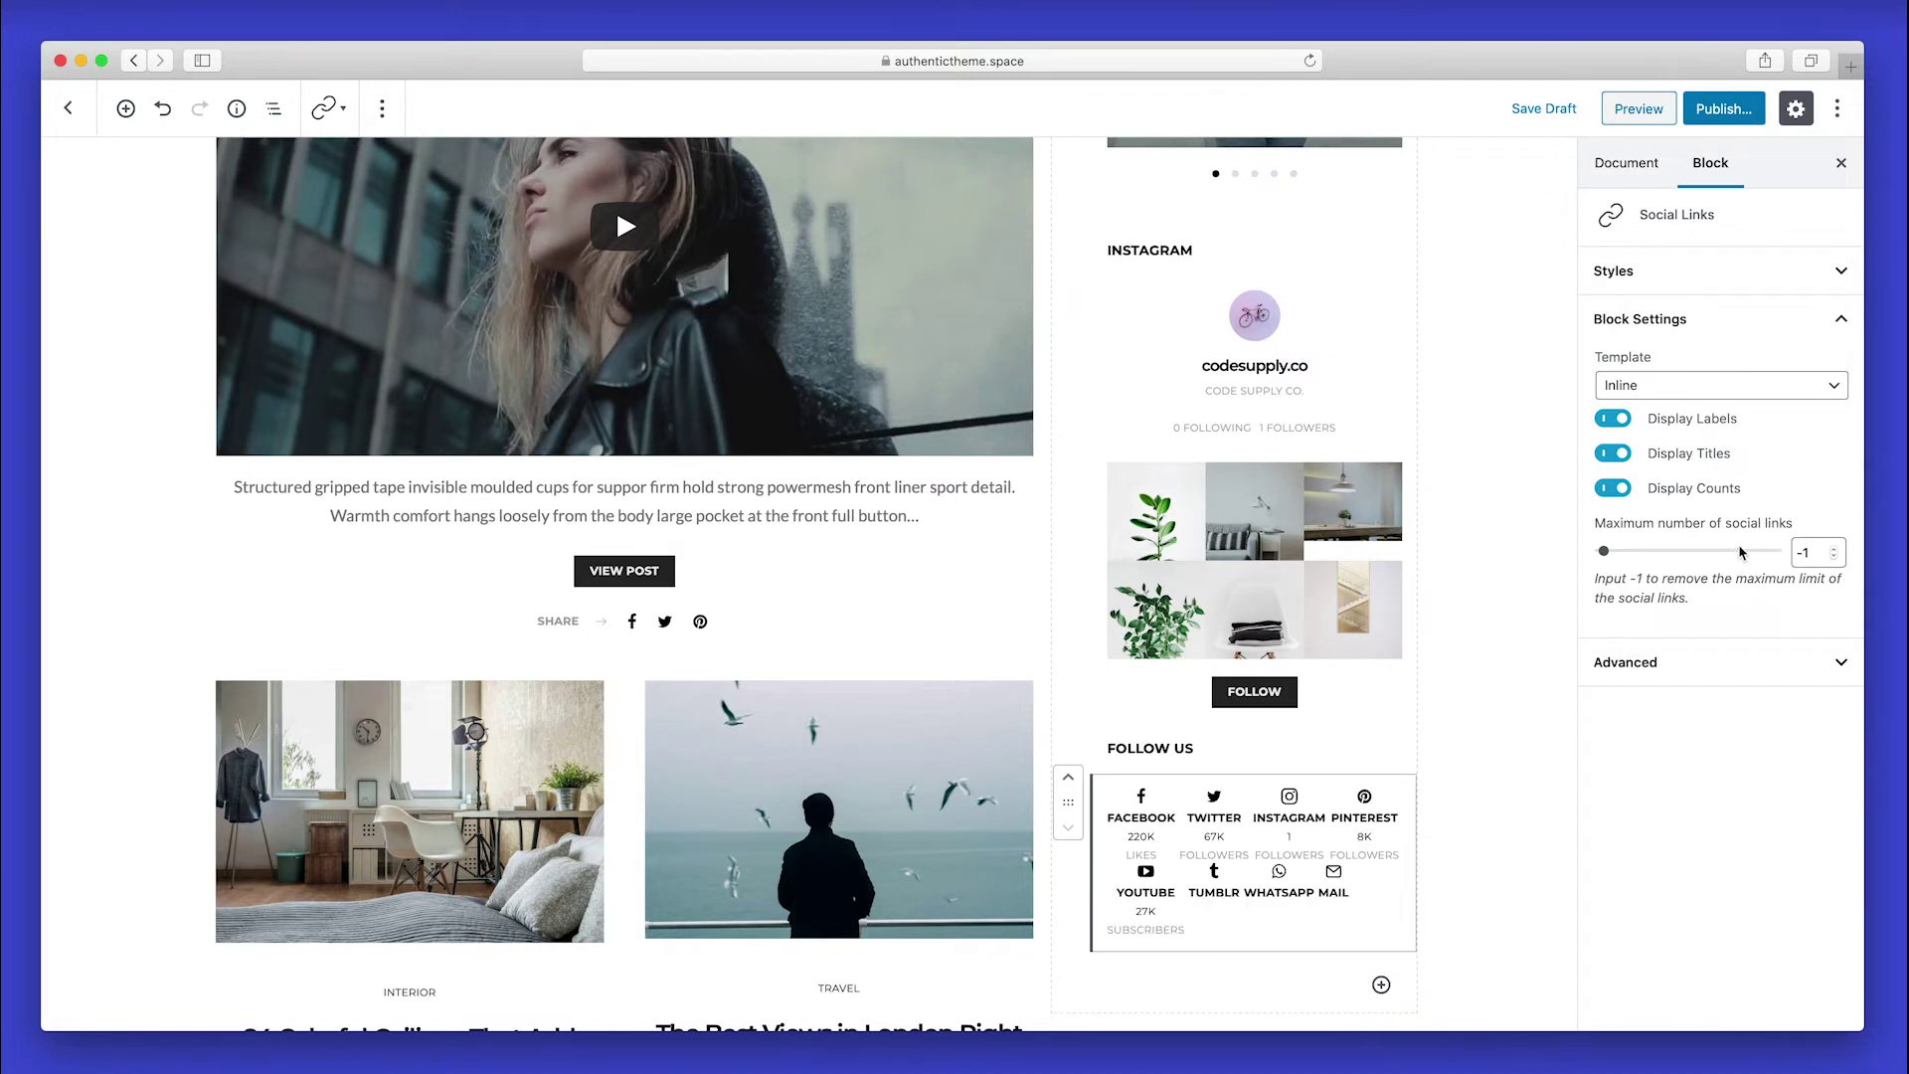
left_click(1629, 393)
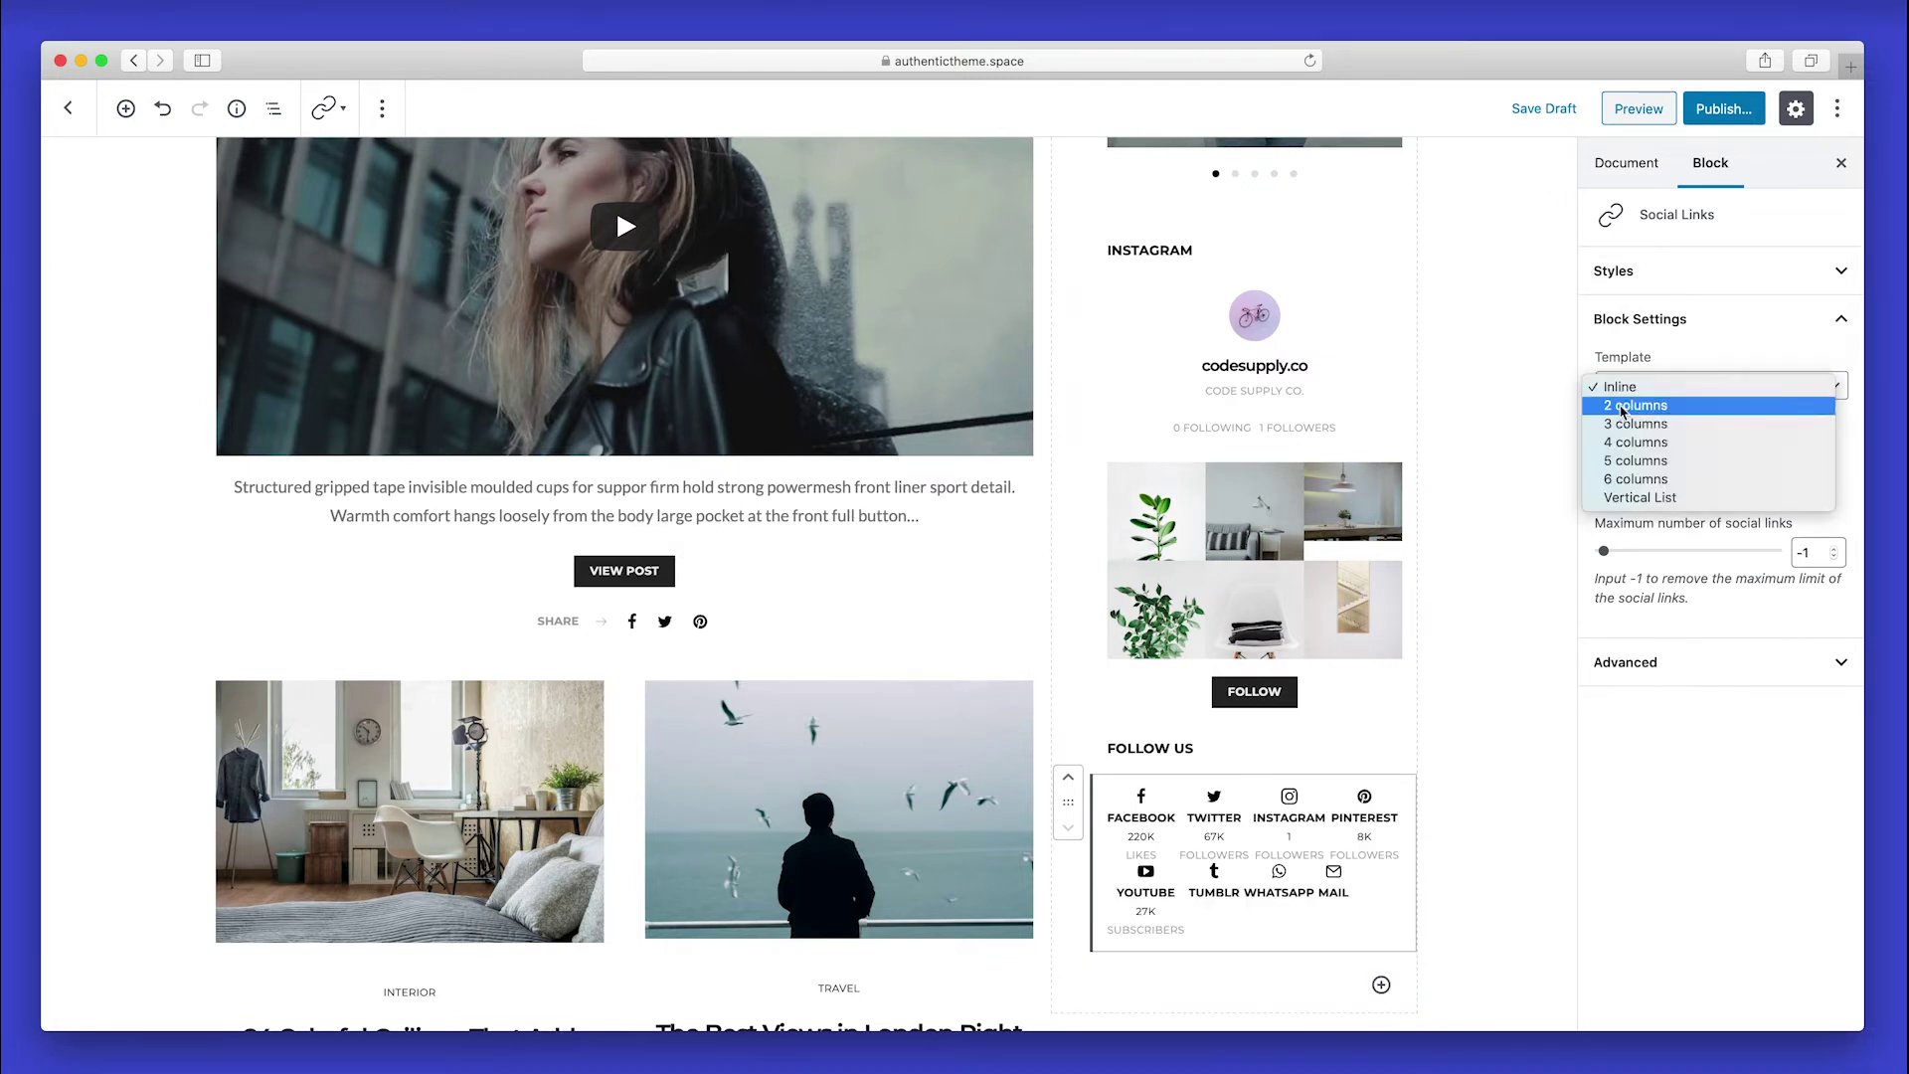
left_click(1715, 387)
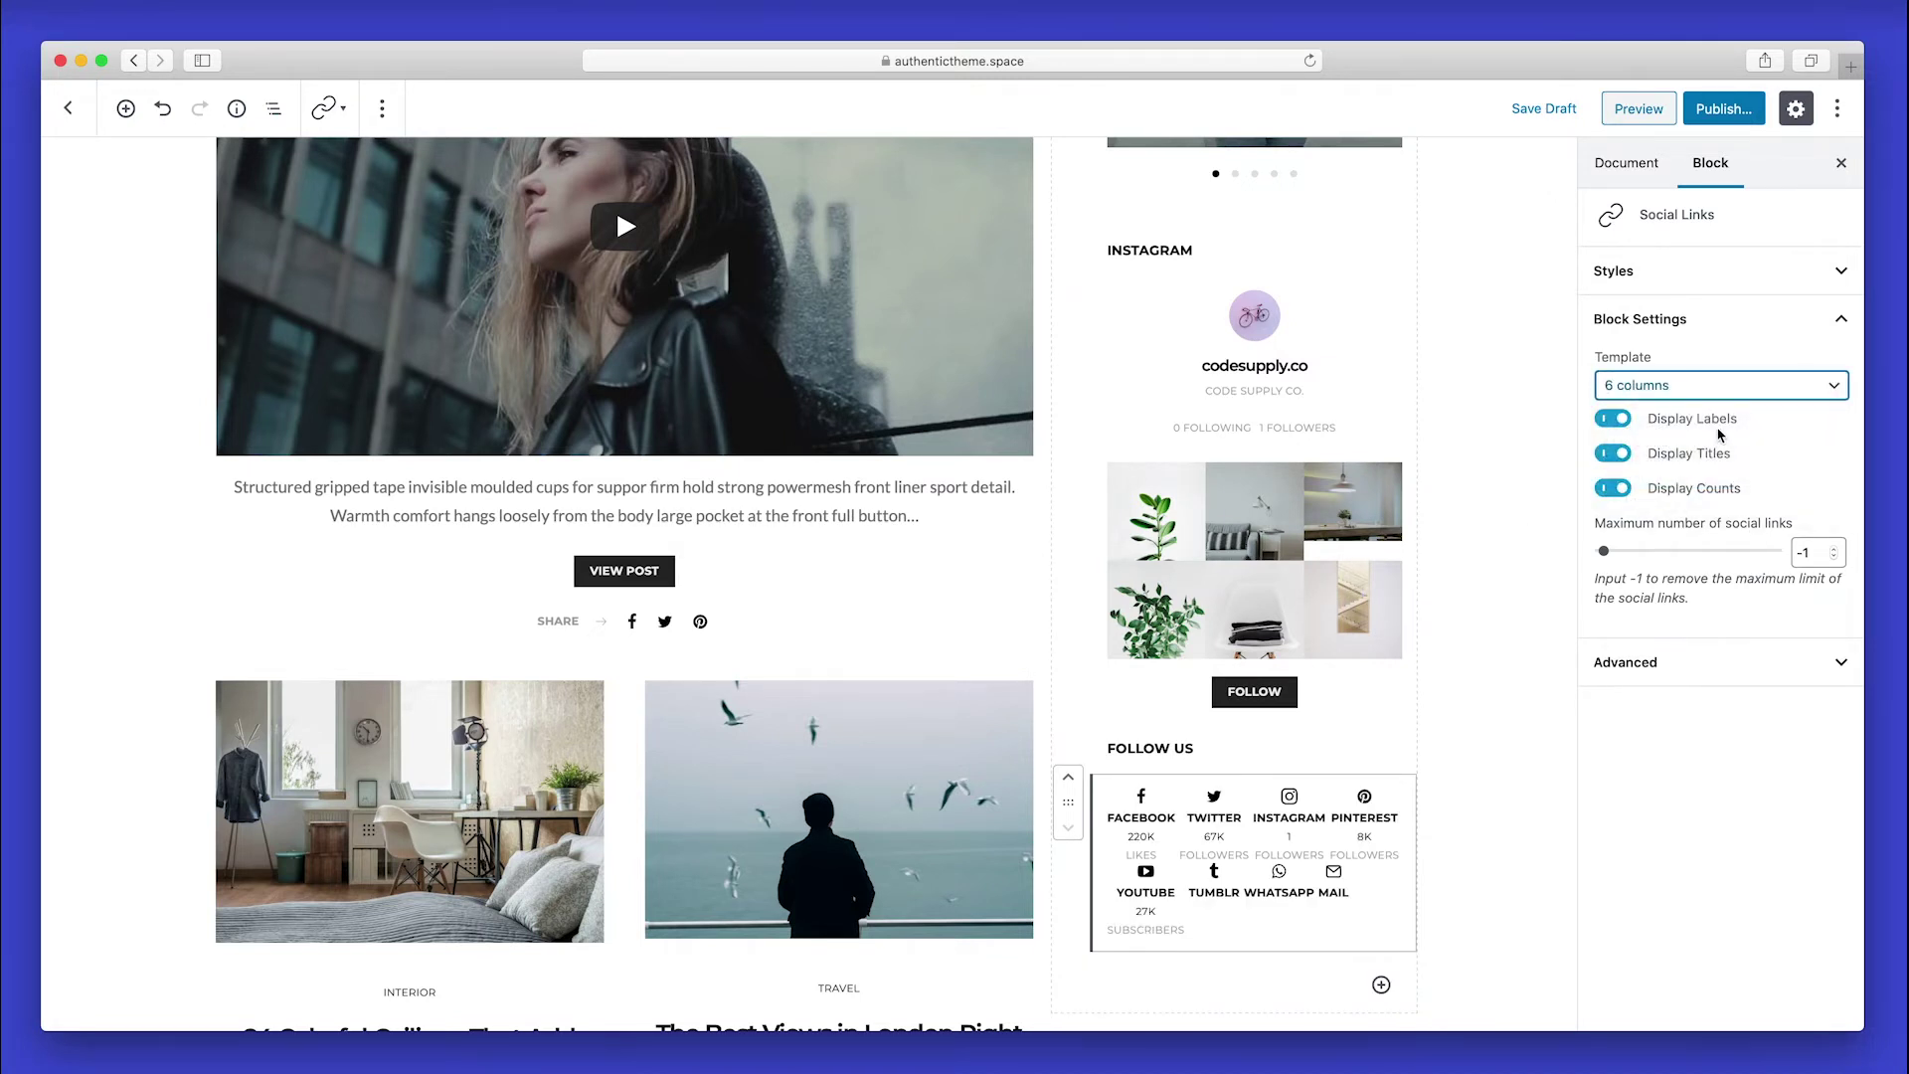
left_click(1612, 419)
left_click(1613, 453)
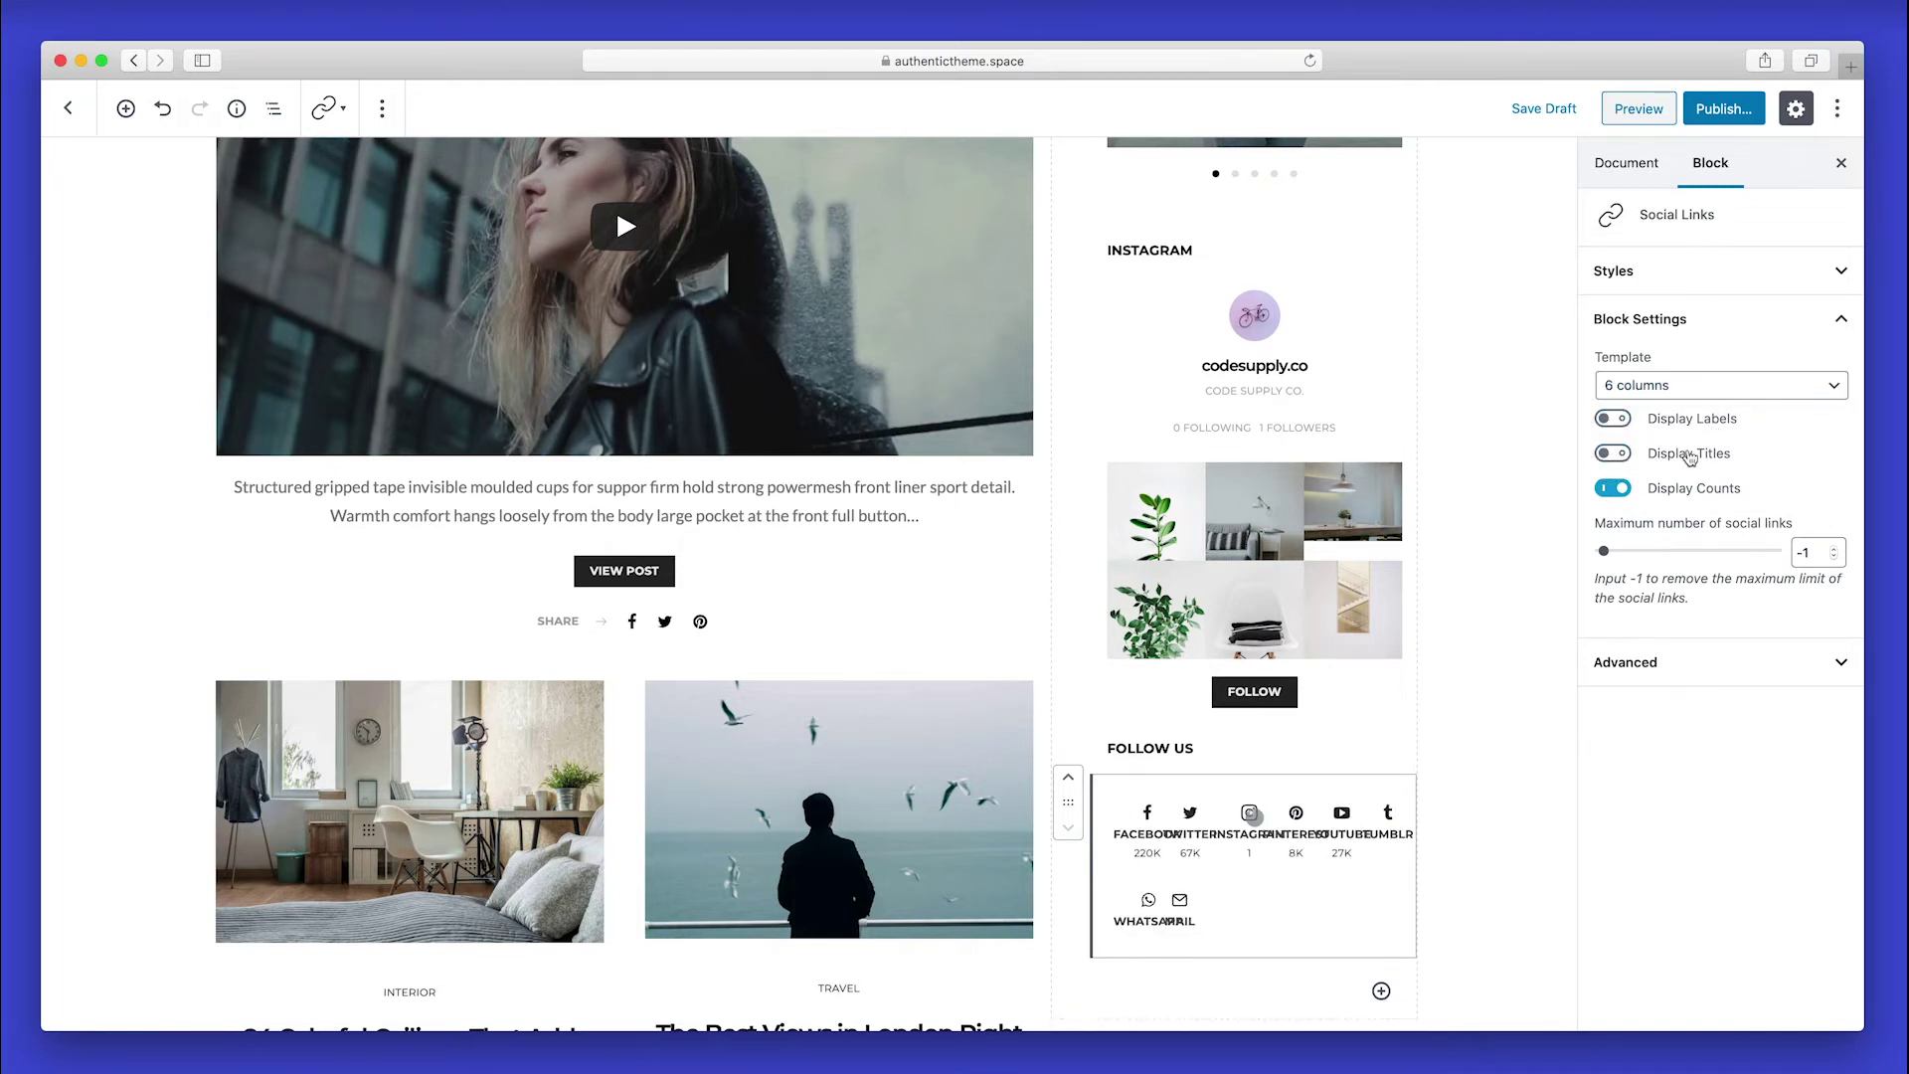
left_click(1835, 550)
left_click(1834, 550)
left_click(1834, 550)
left_click(1834, 550)
left_click(1835, 550)
left_click(1835, 550)
left_click(1835, 550)
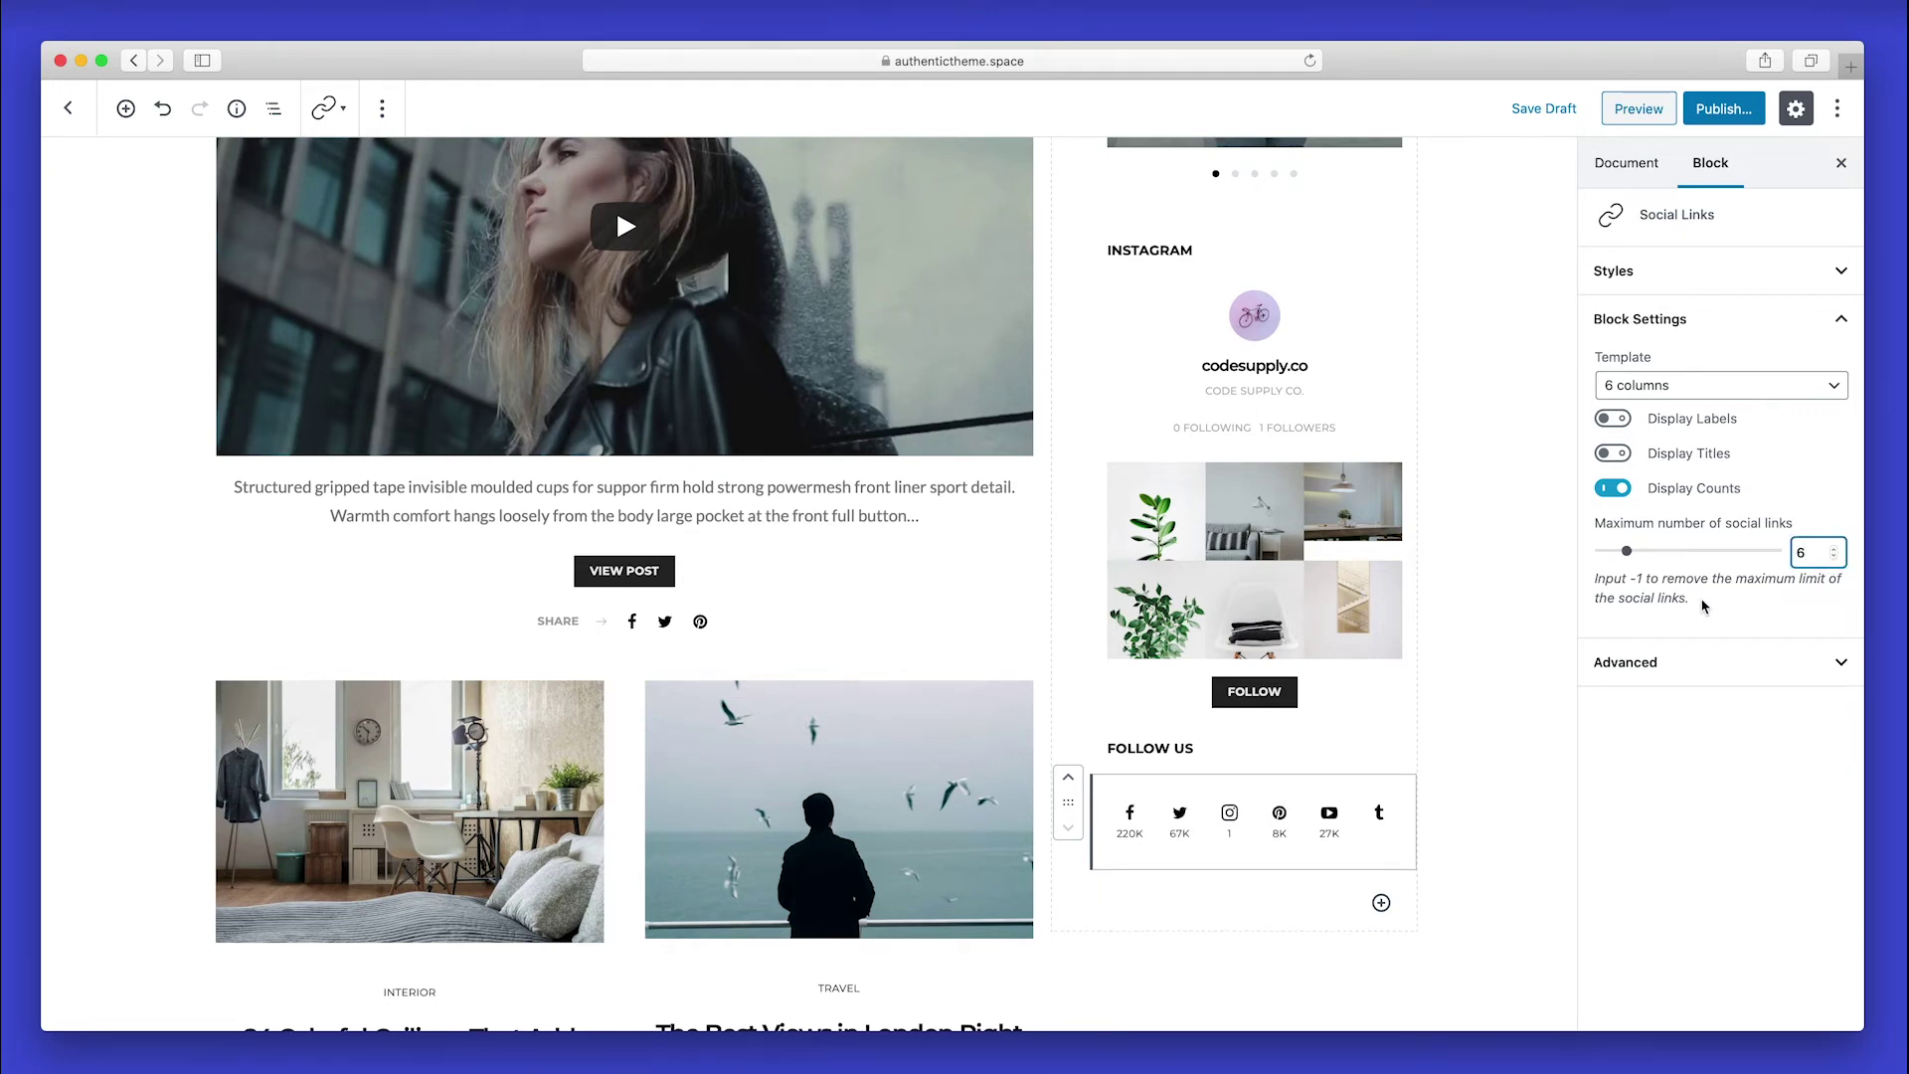
Insert a Canvas Twitter block in Slider layout and begin entering the account's user name.
scroll(1258, 677, "down", 3)
left_click(1381, 641)
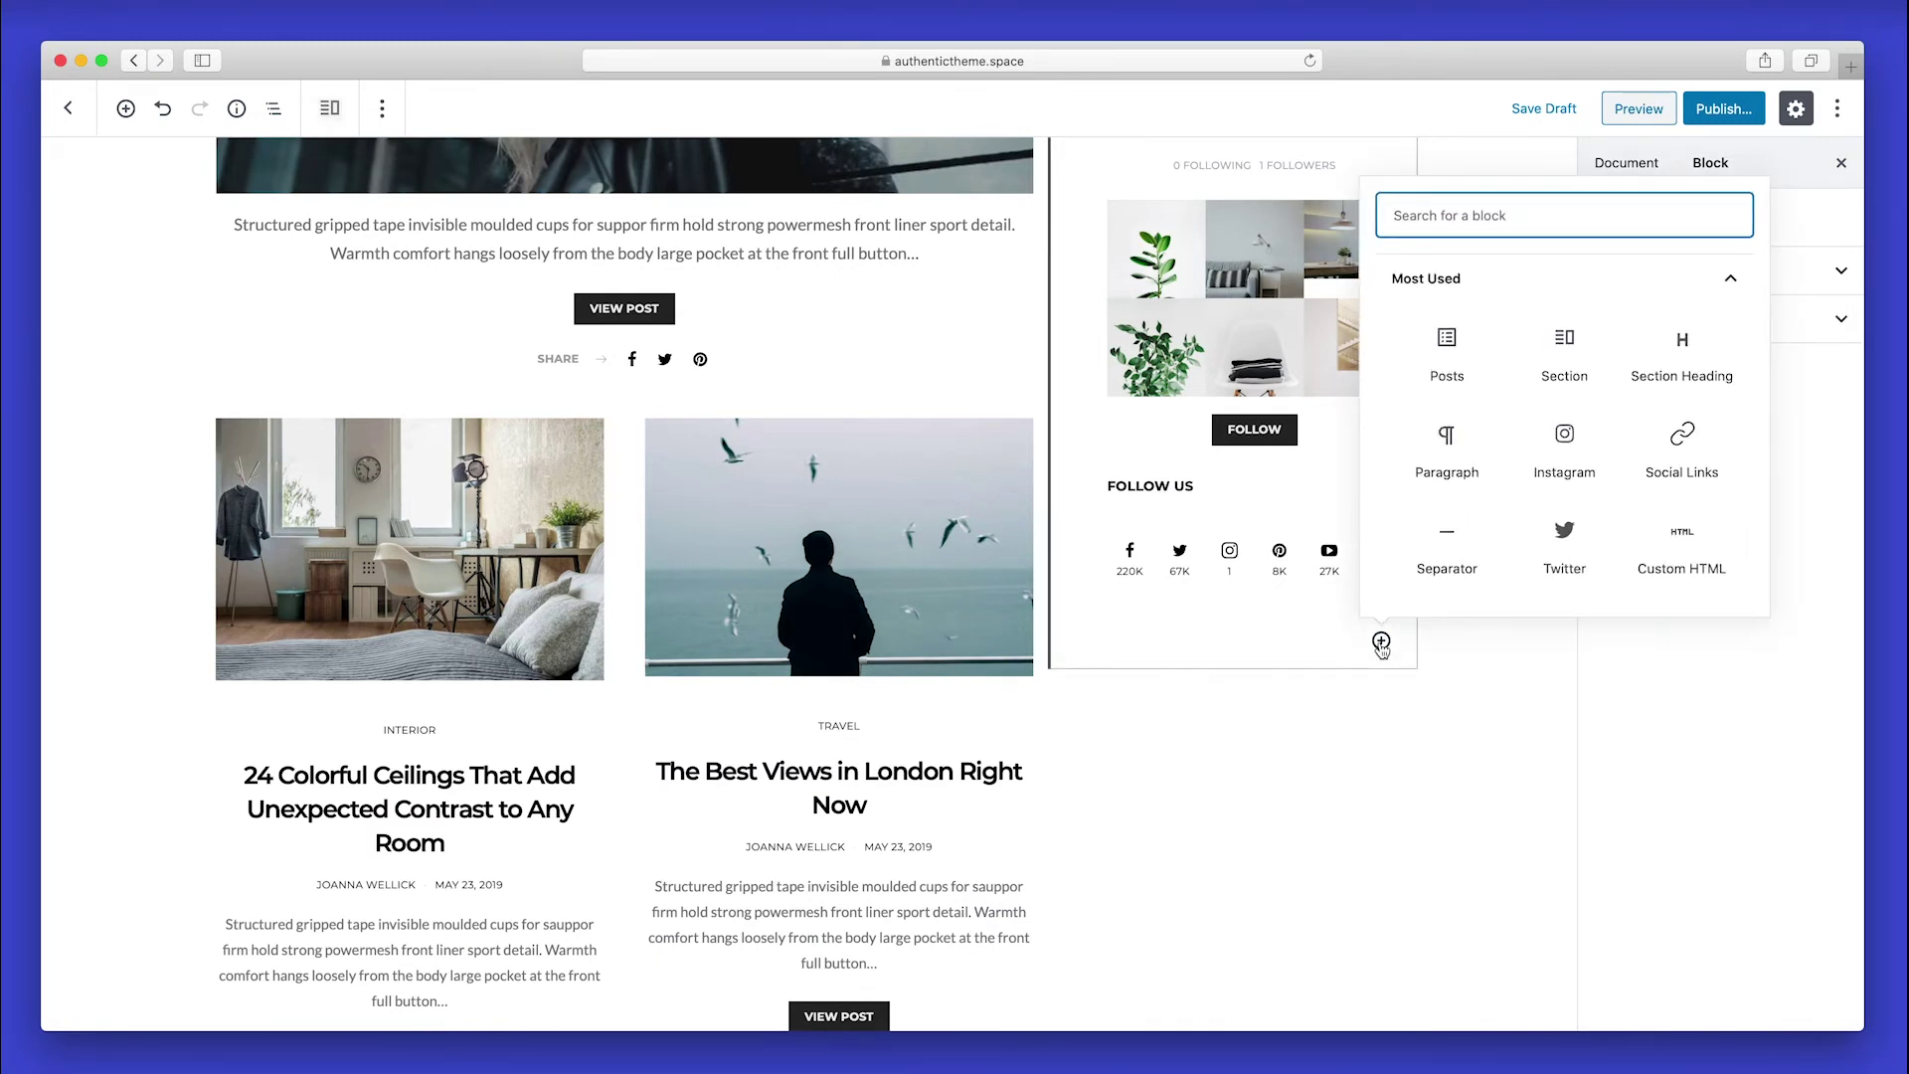
type("twi")
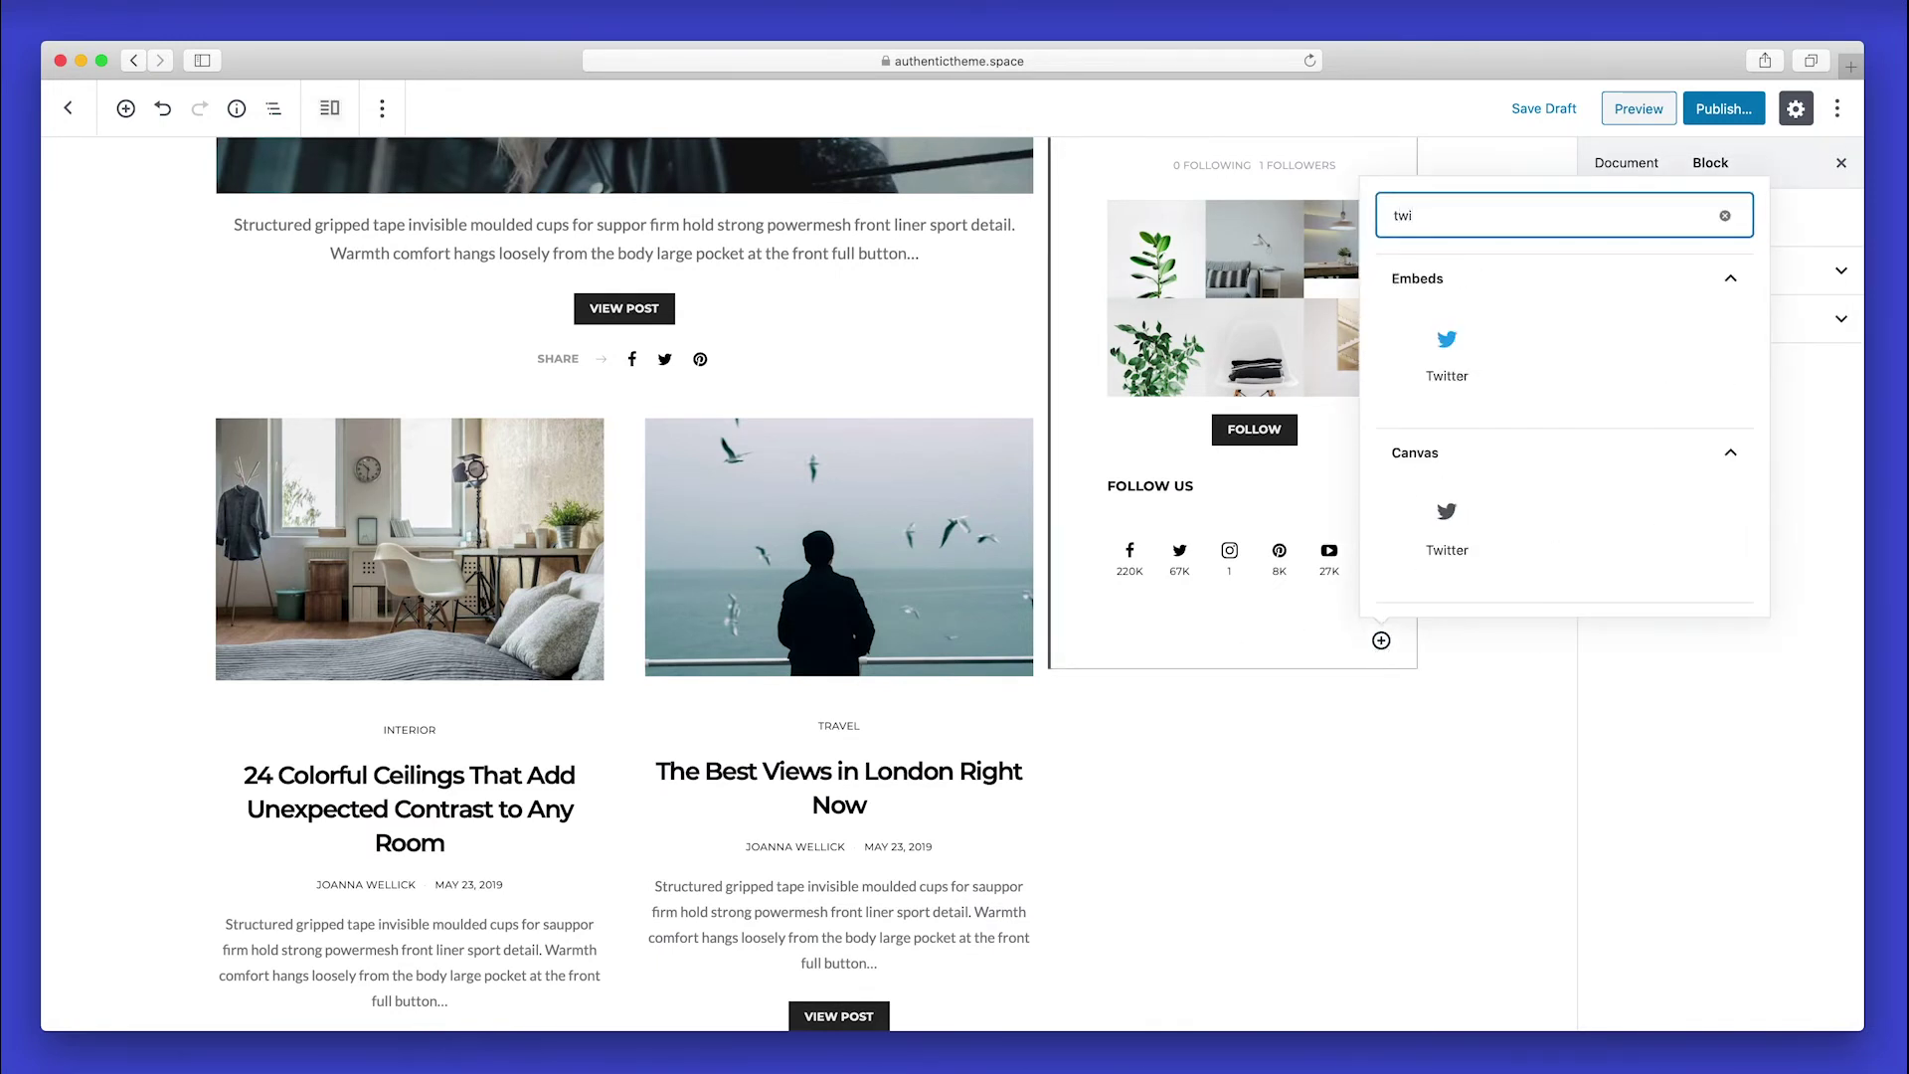
left_click(1436, 542)
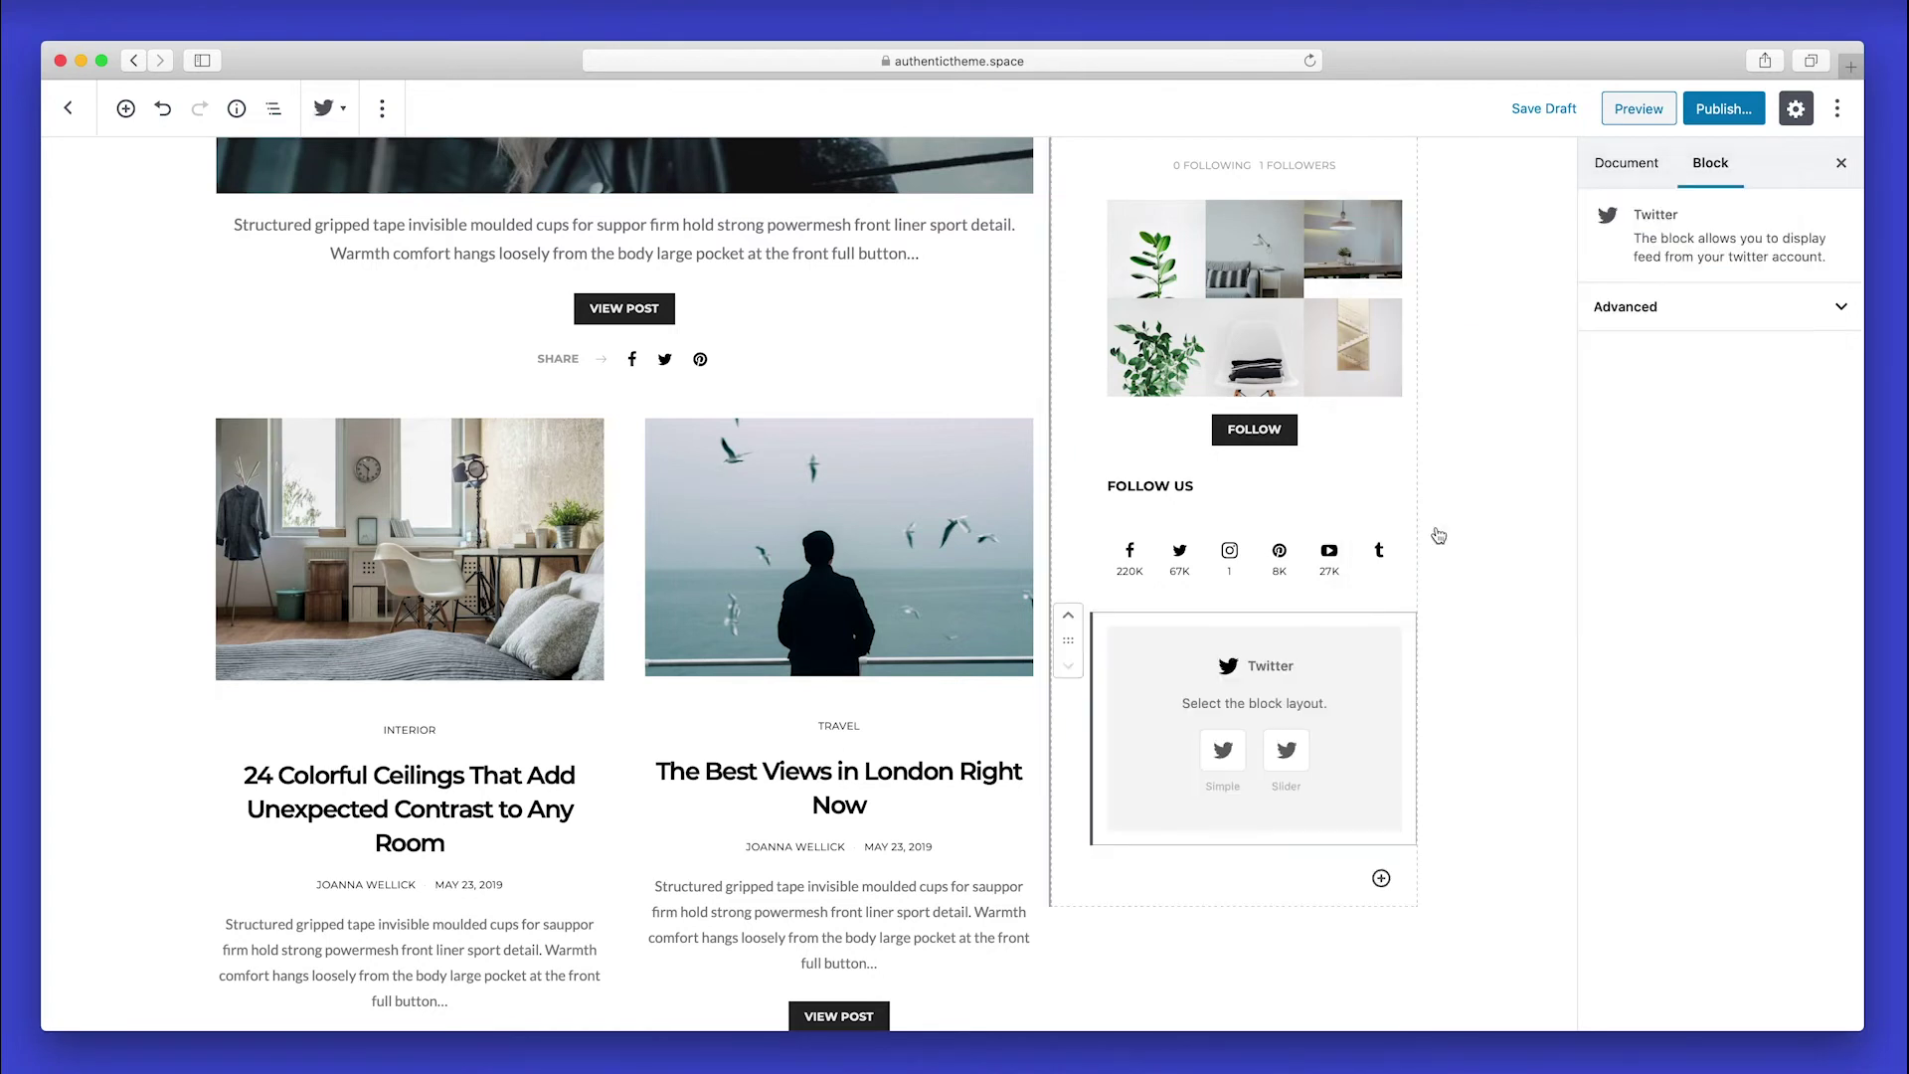
left_click(1287, 752)
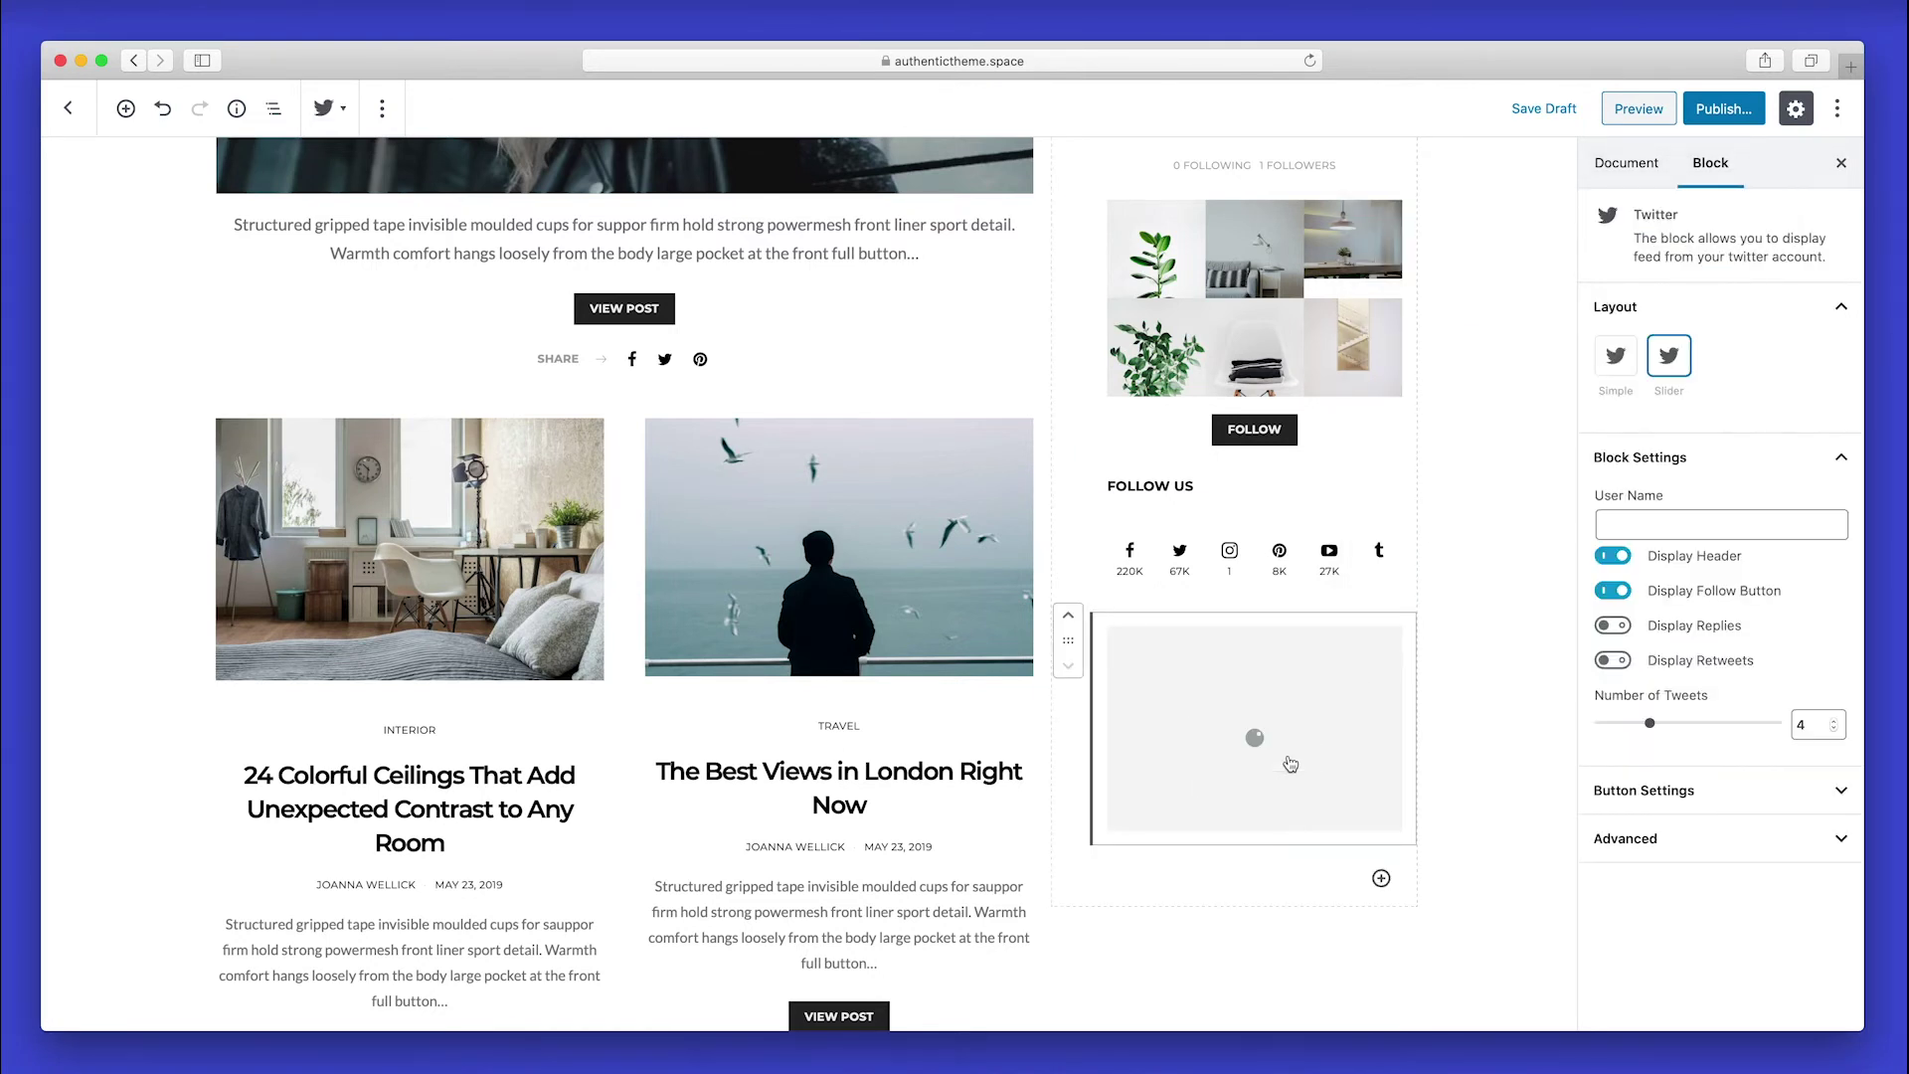
left_click(1631, 511)
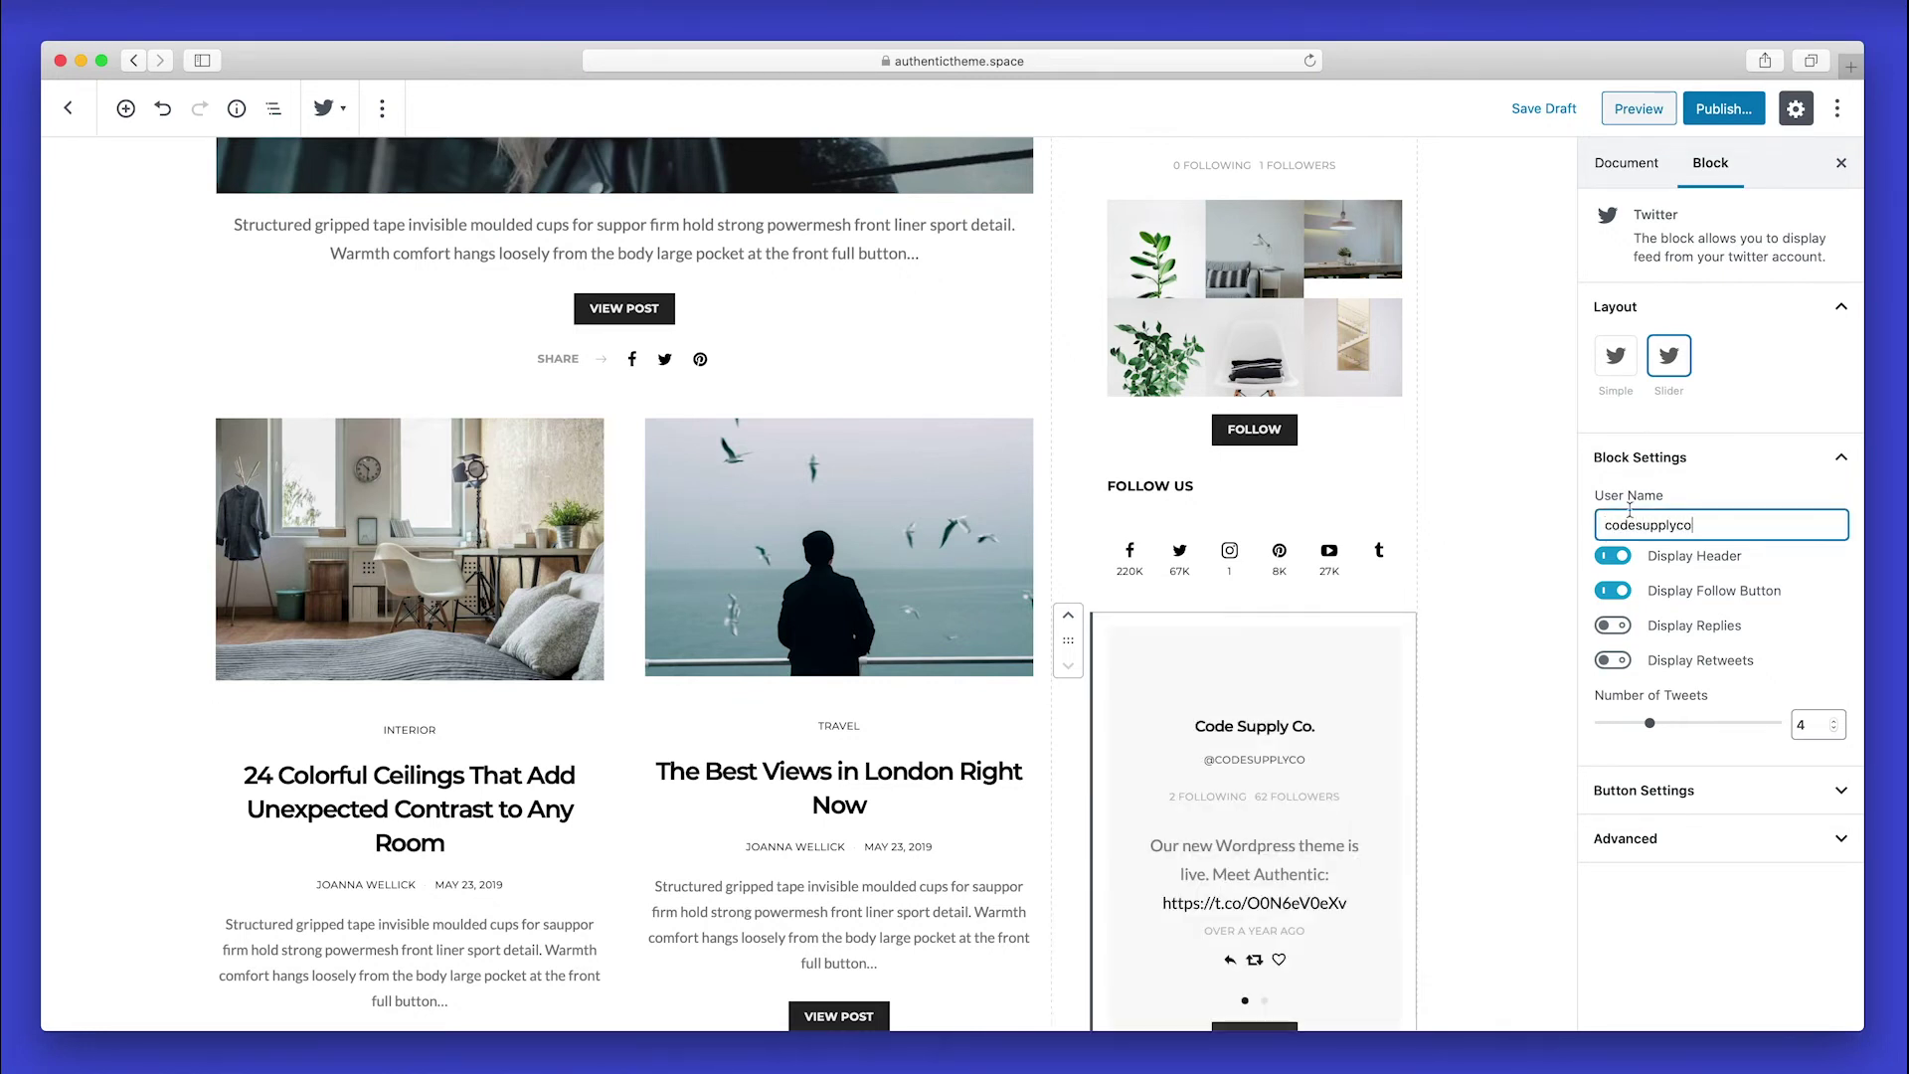
Add a 'TRENDING POSTS' Section Heading below the Twitter feed.
scroll(1308, 654, "down", 3)
scroll(1309, 653, "down", 1)
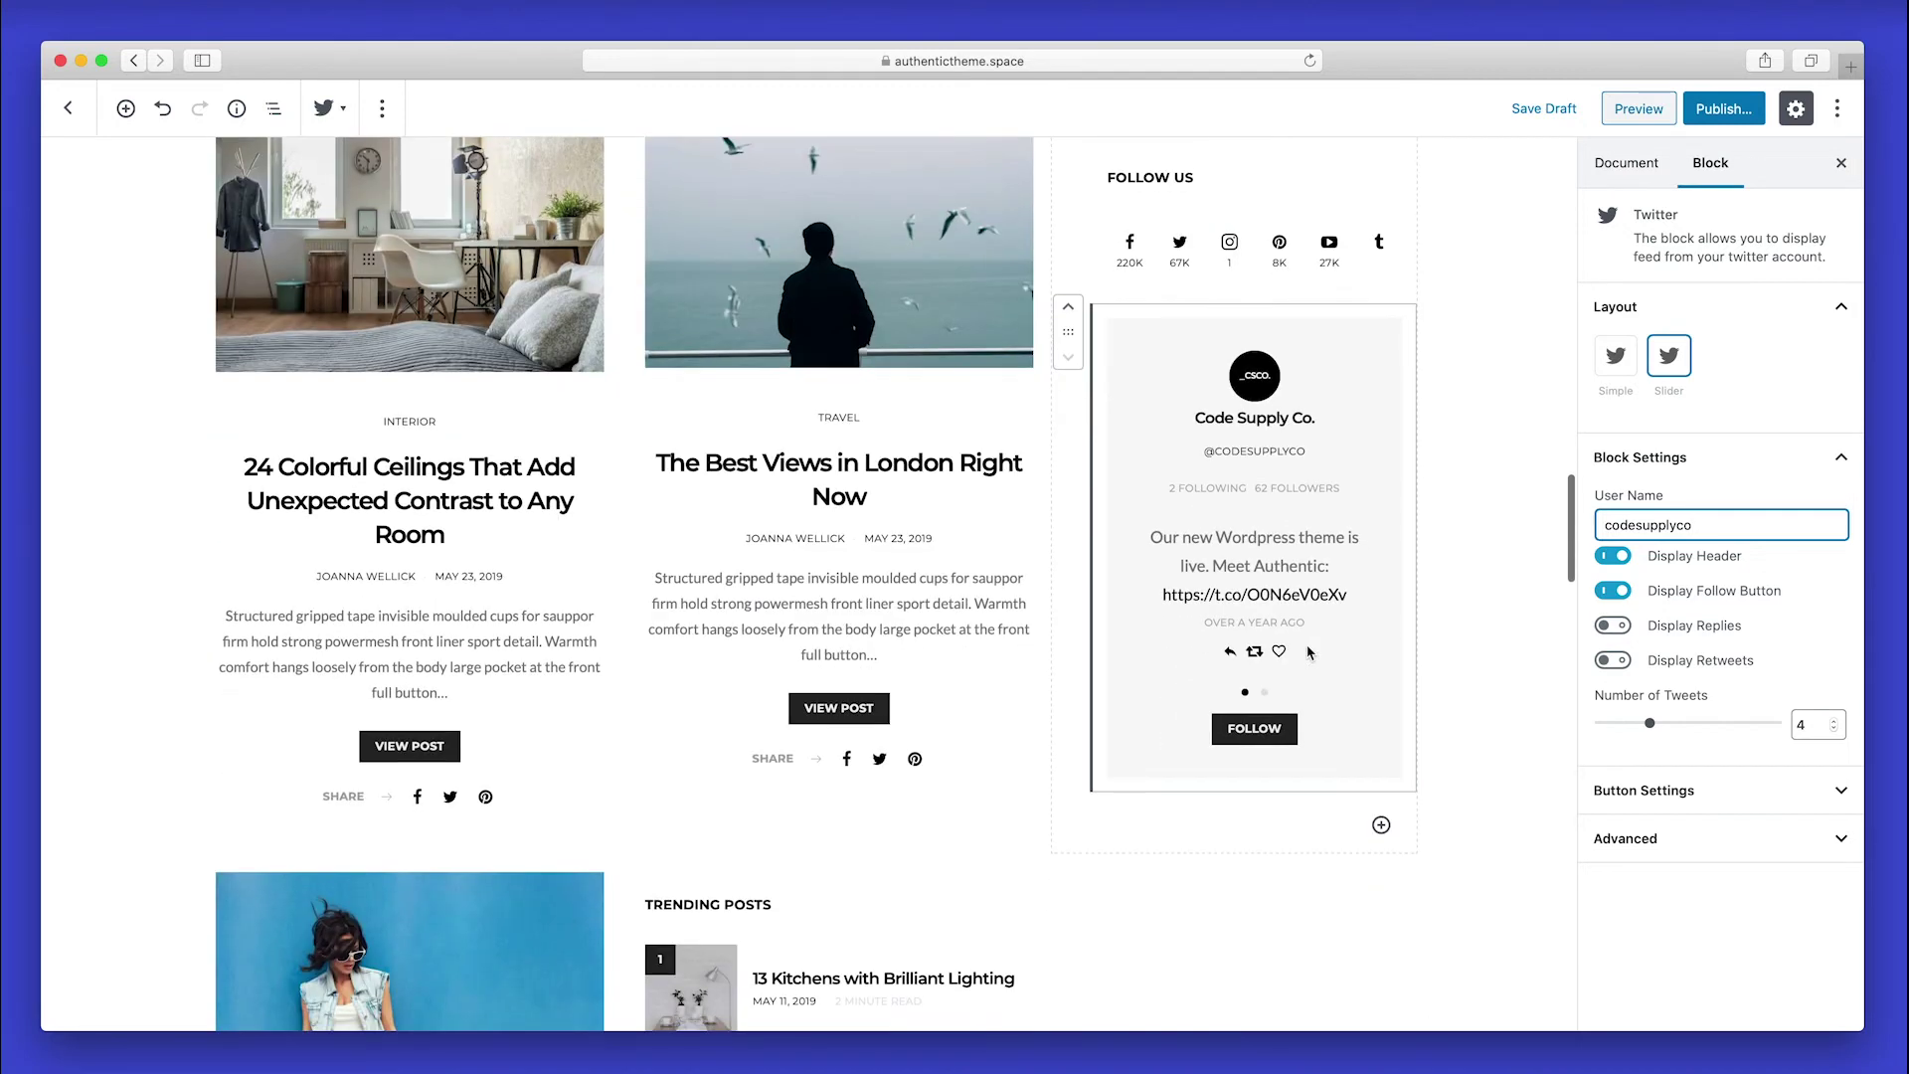
left_click(1382, 827)
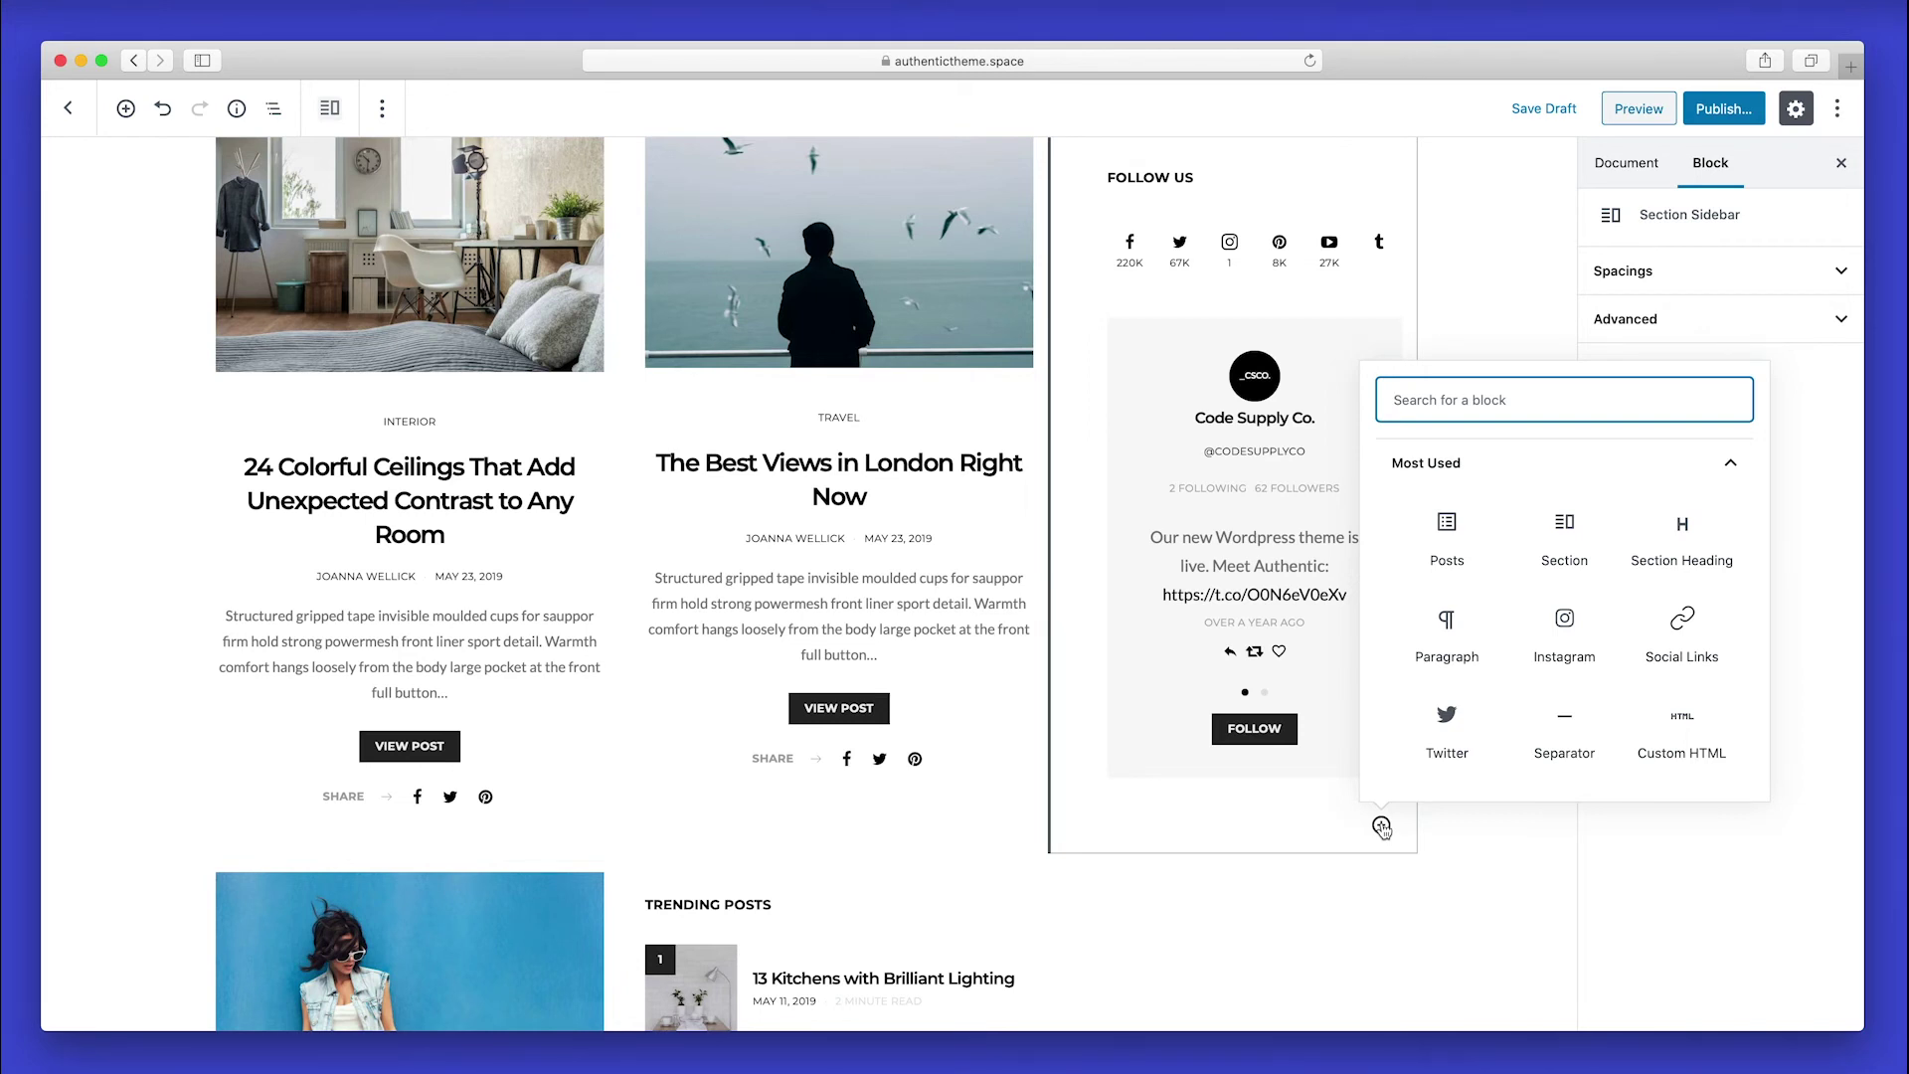
type("section heading")
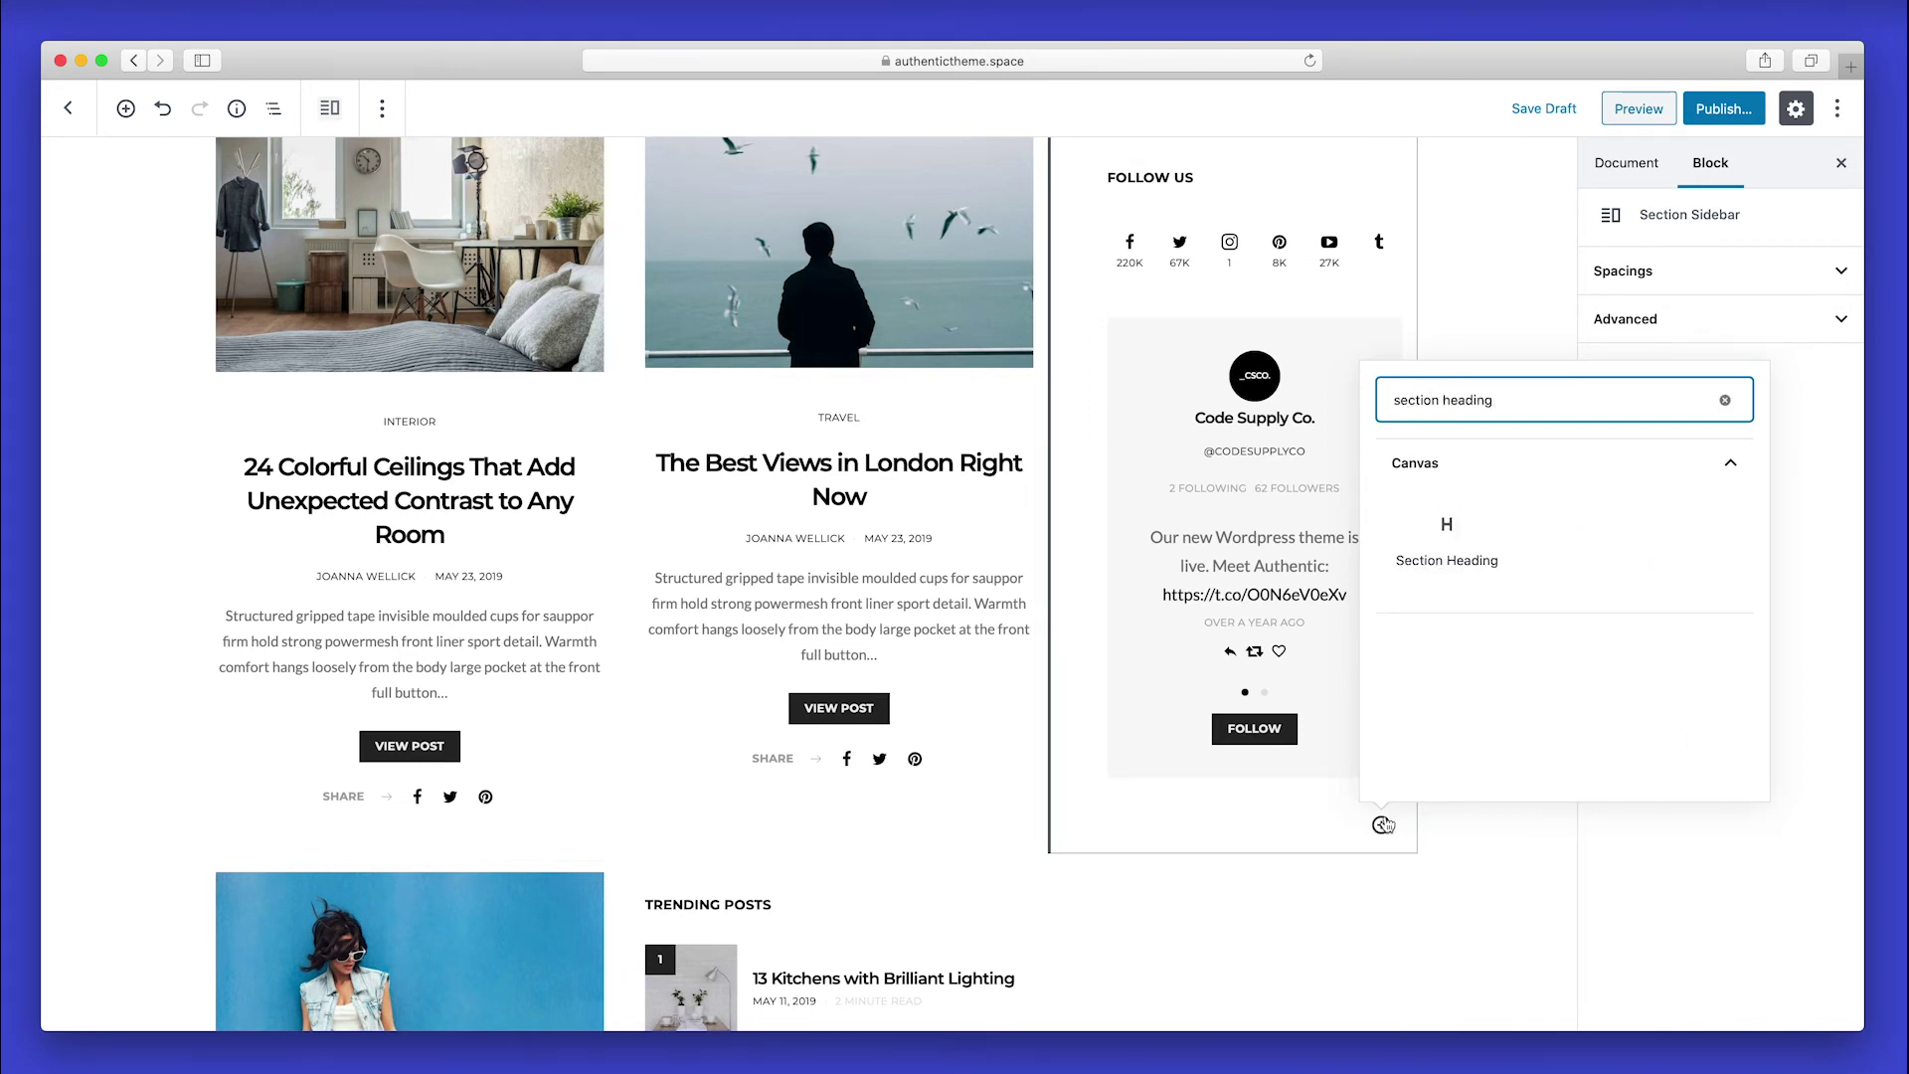
left_click(1452, 545)
scroll(1210, 815, "down", 2)
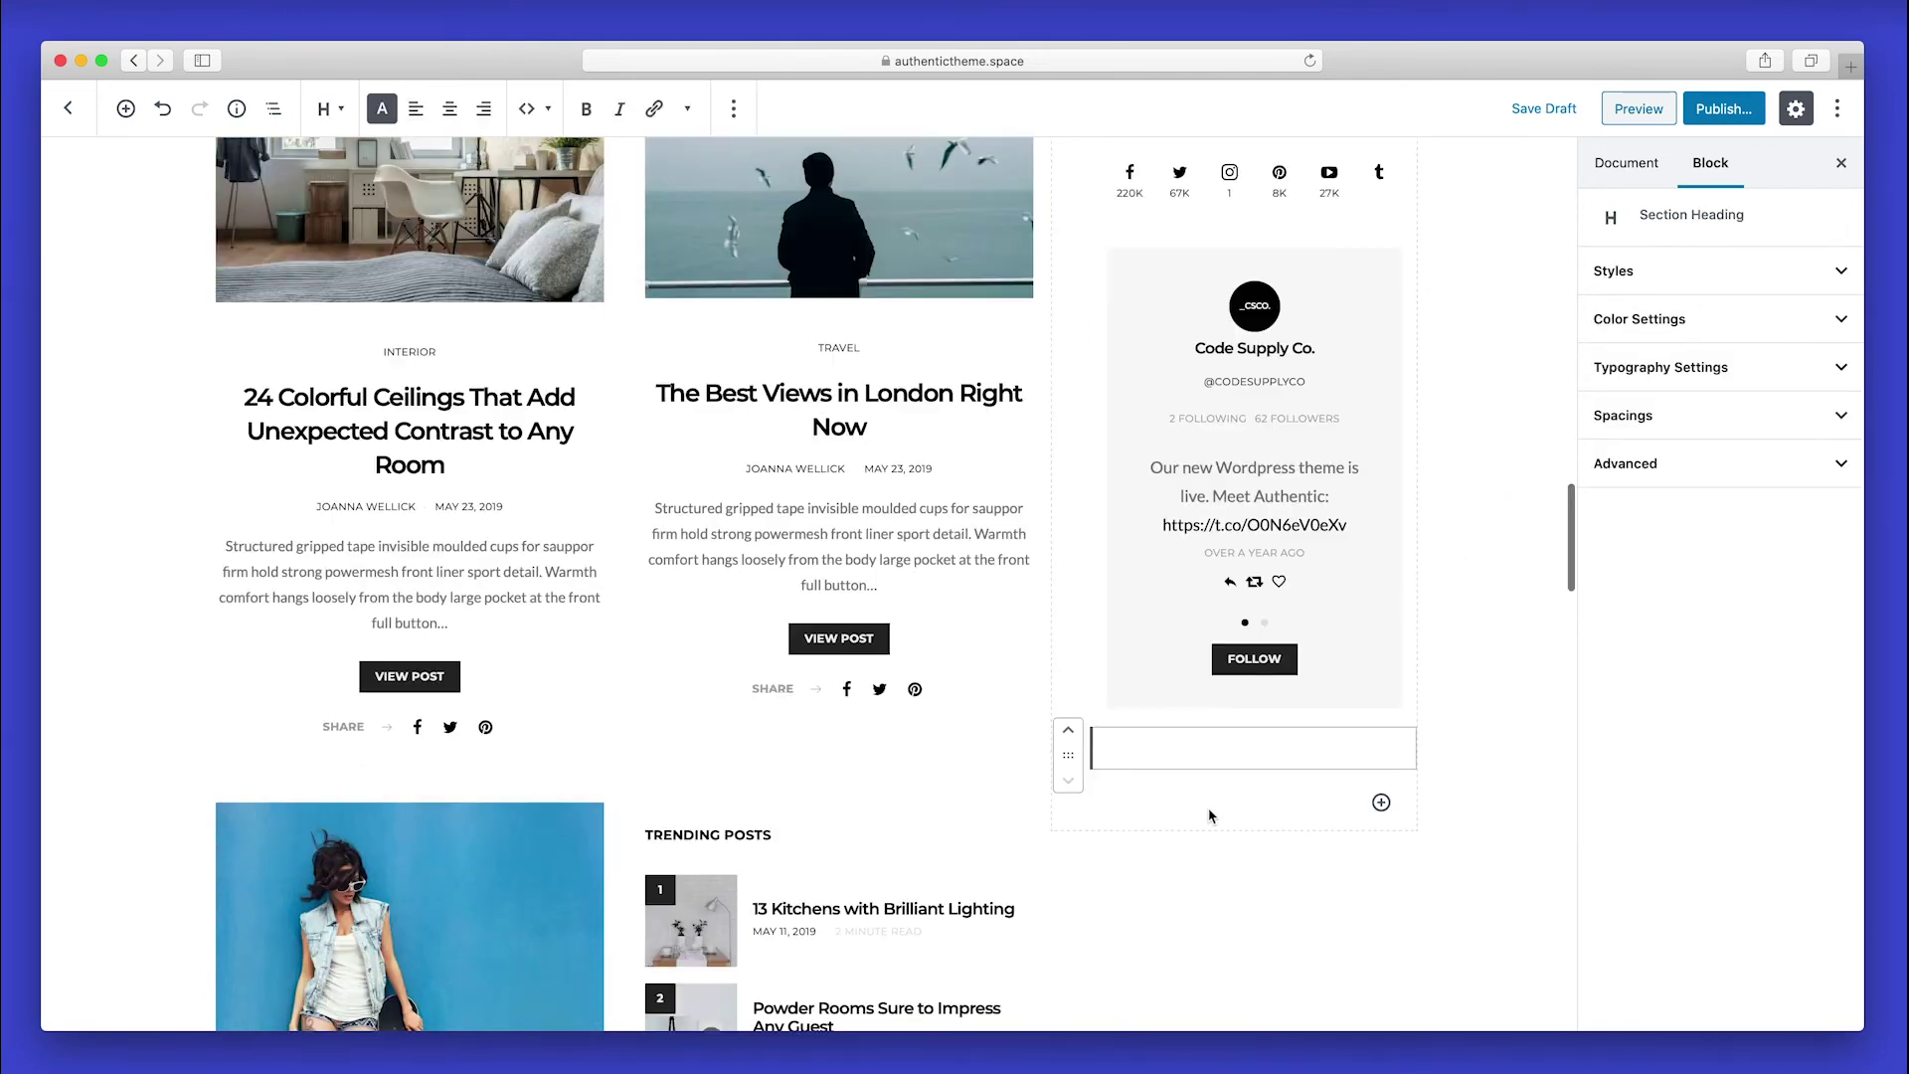
type("TRENDING POSTS")
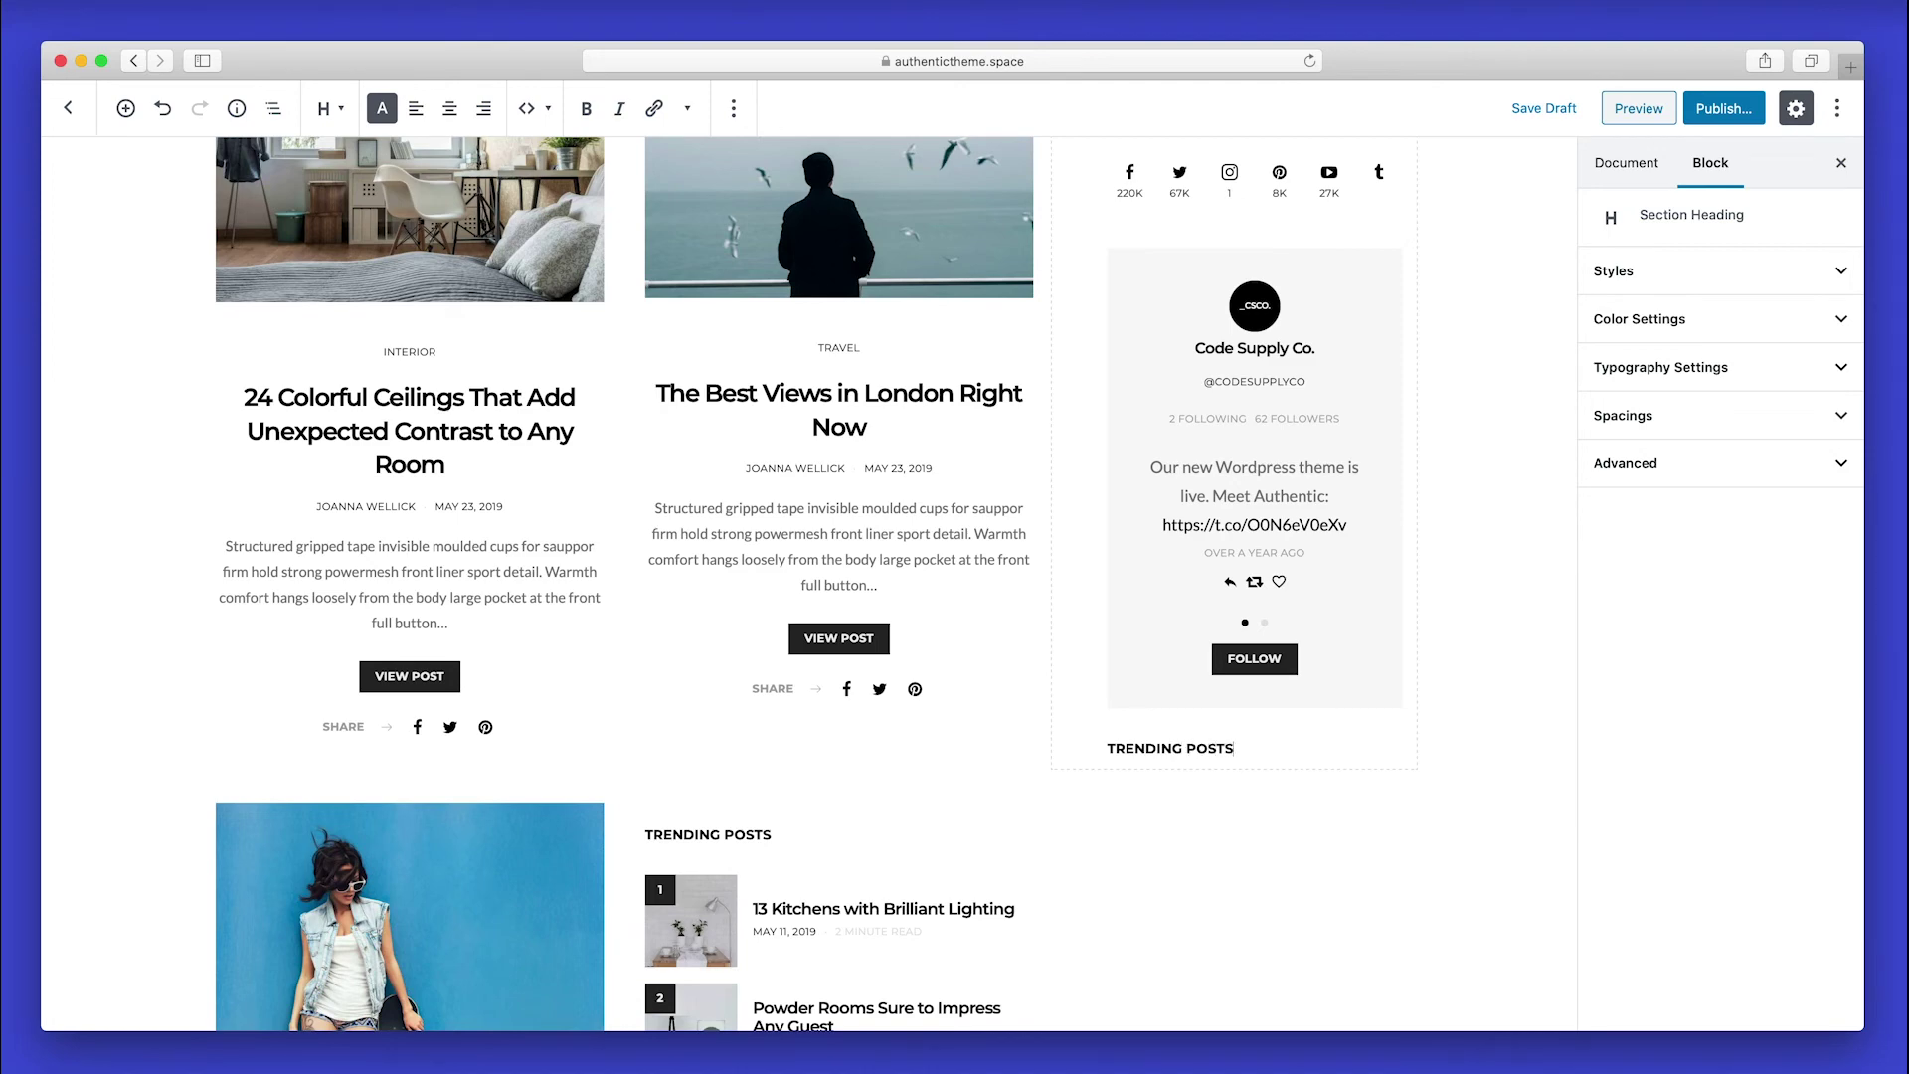
Insert a Posts block under it using the Widget 2 numbered list layout.
left_click(1381, 803)
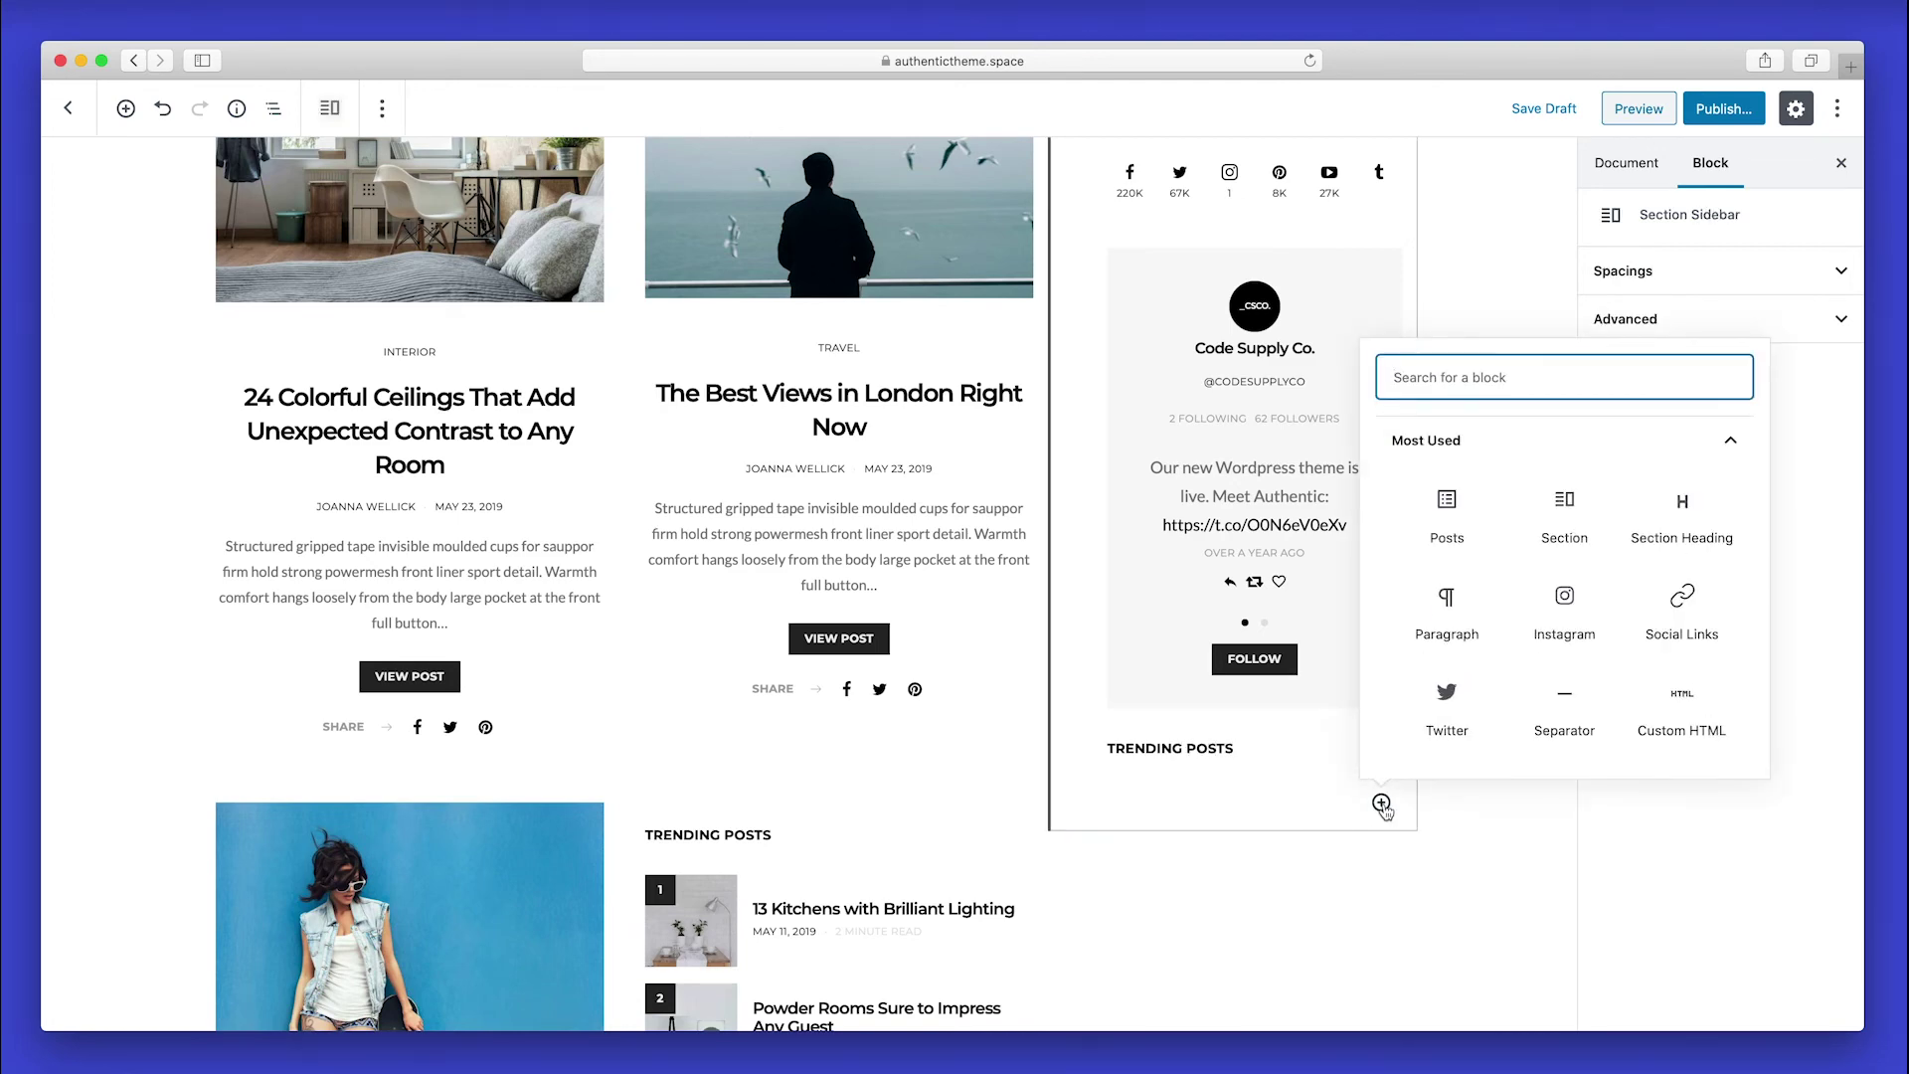
left_click(1424, 507)
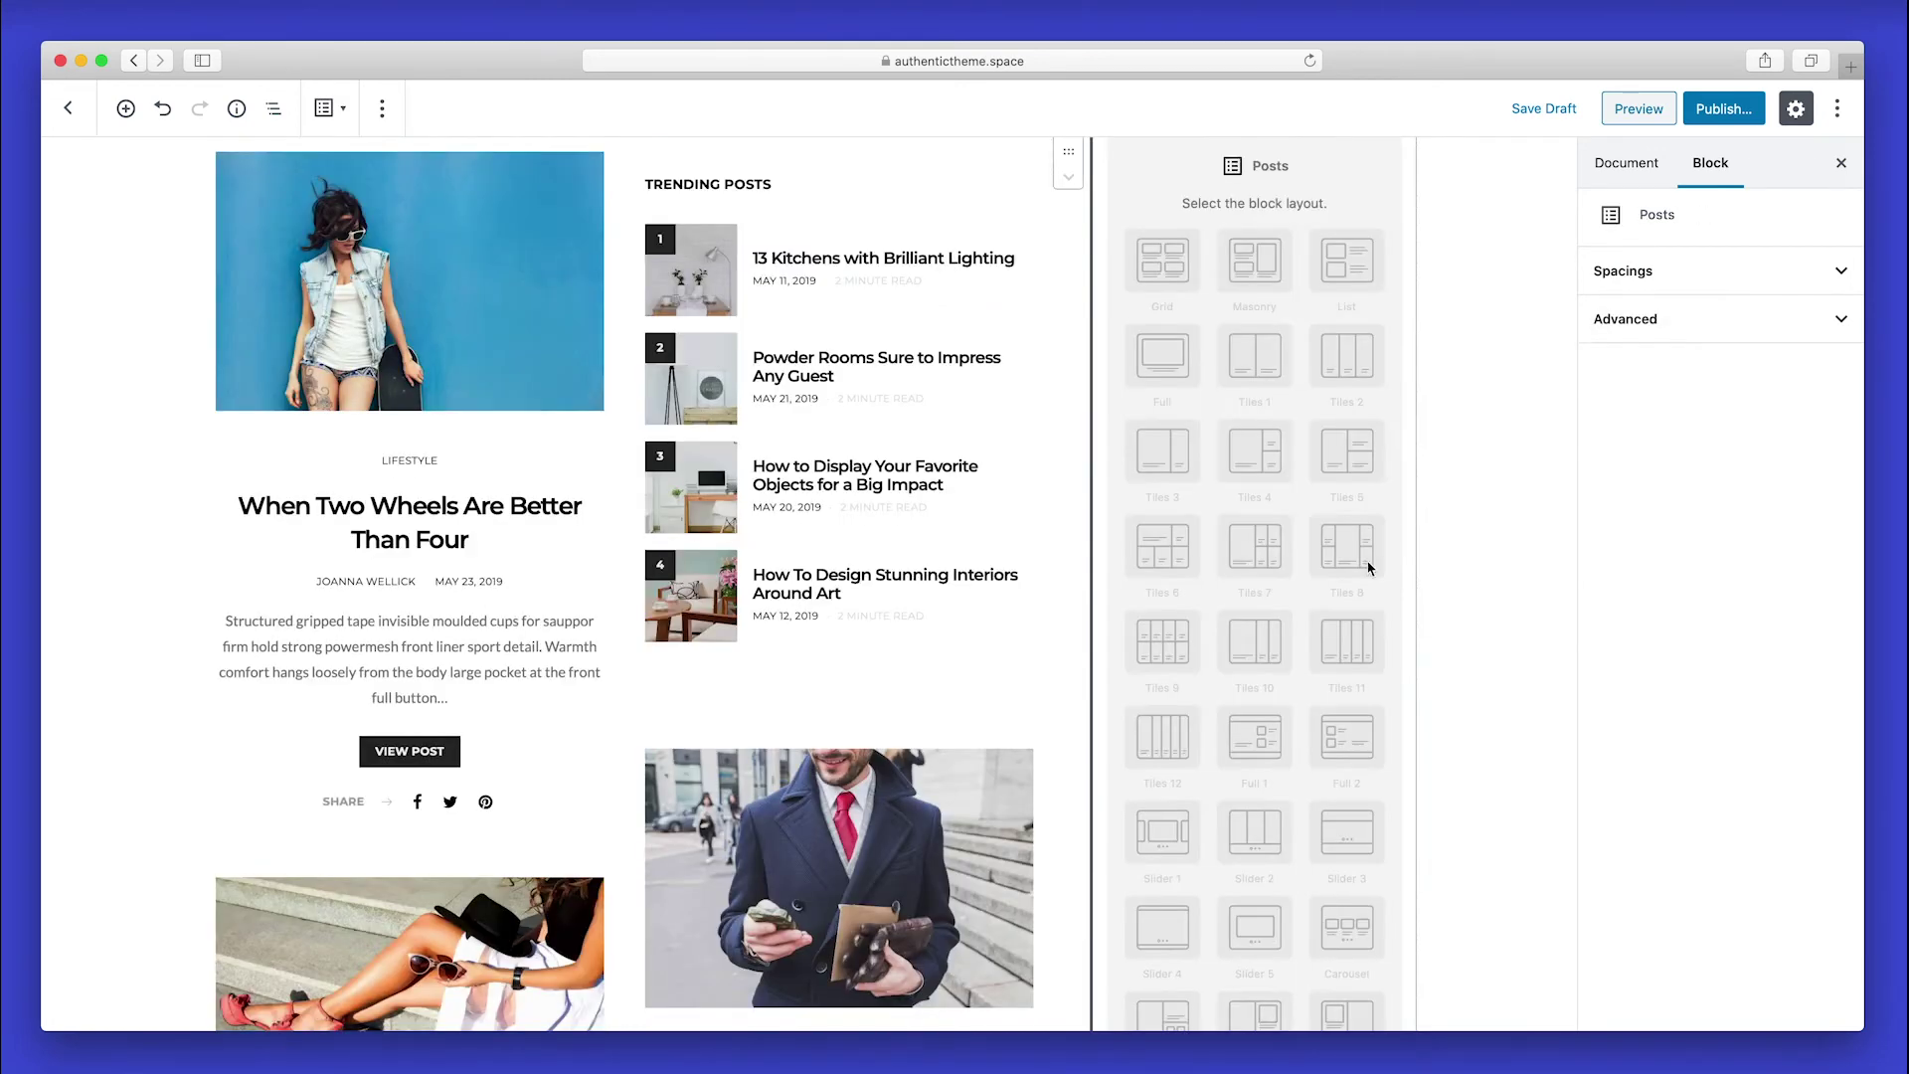
scroll(1303, 643, "down", 10)
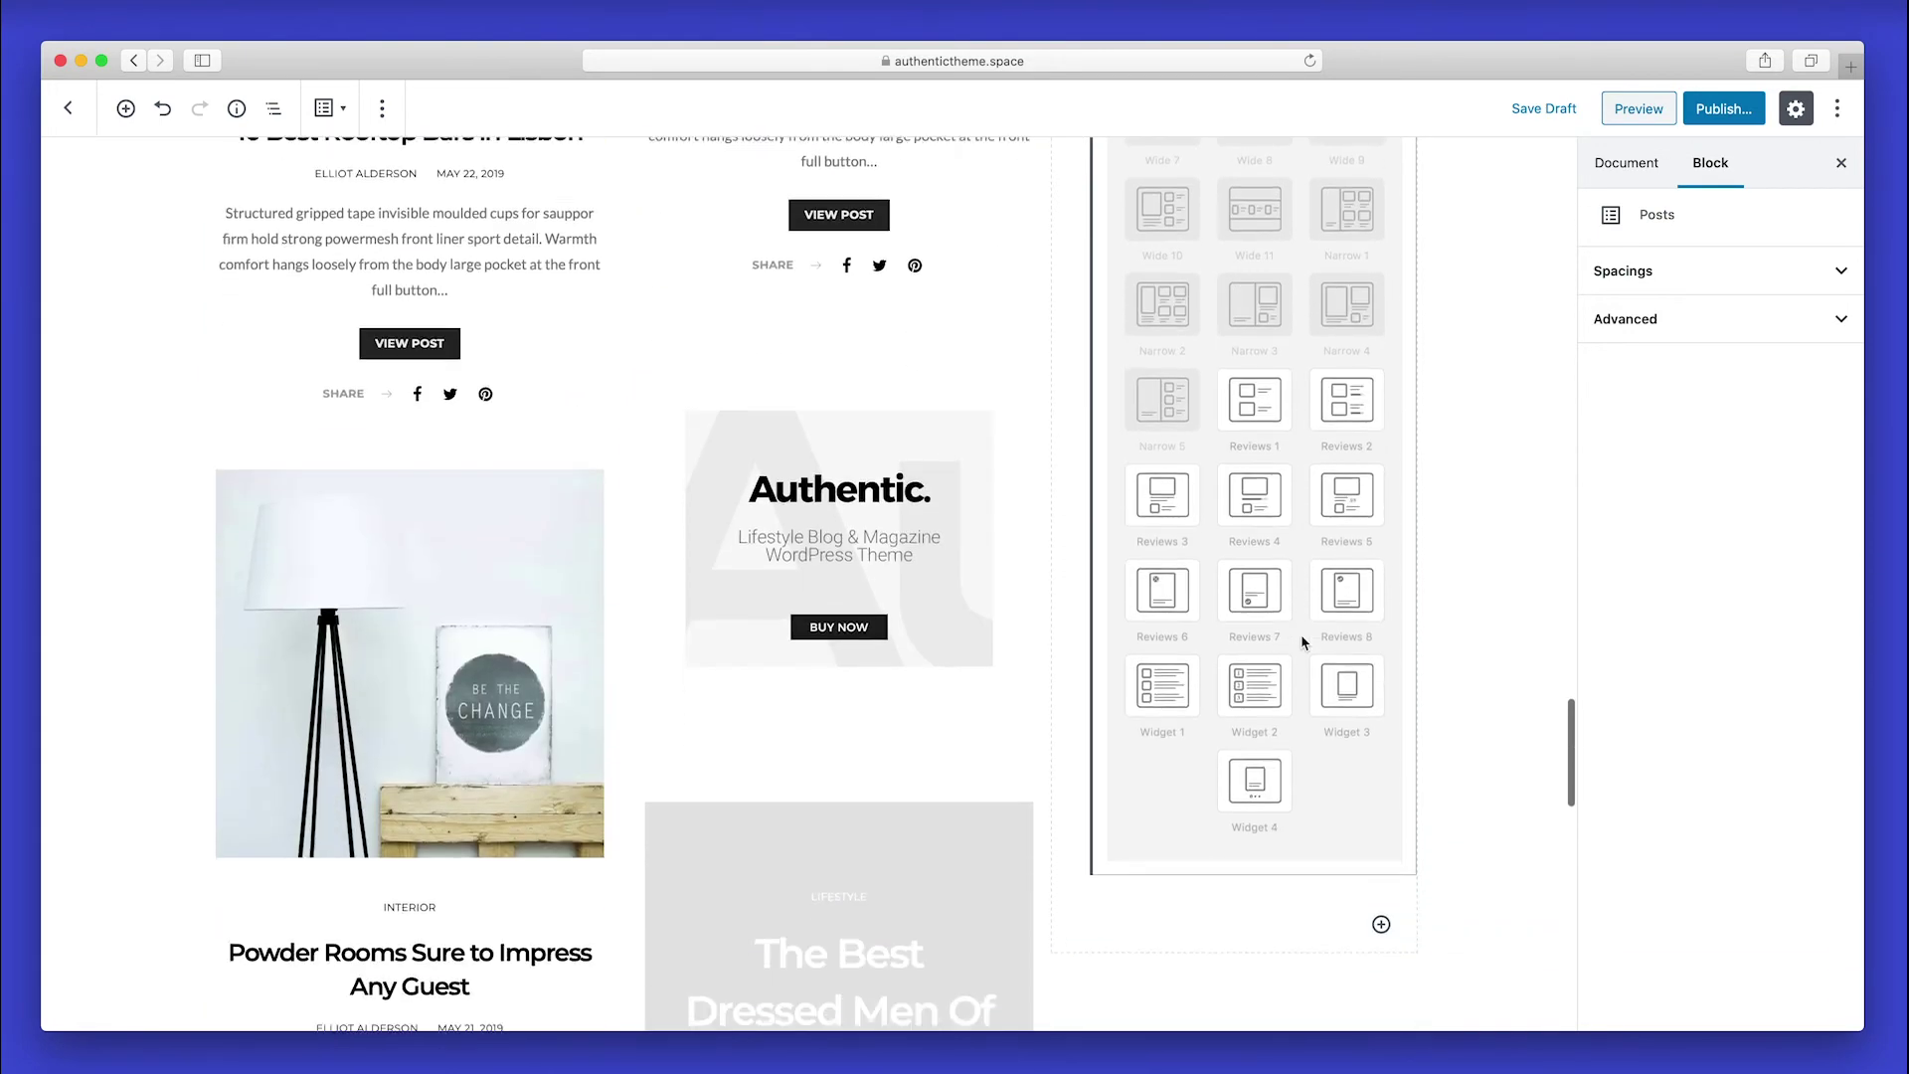
scroll(1303, 643, "down", 1)
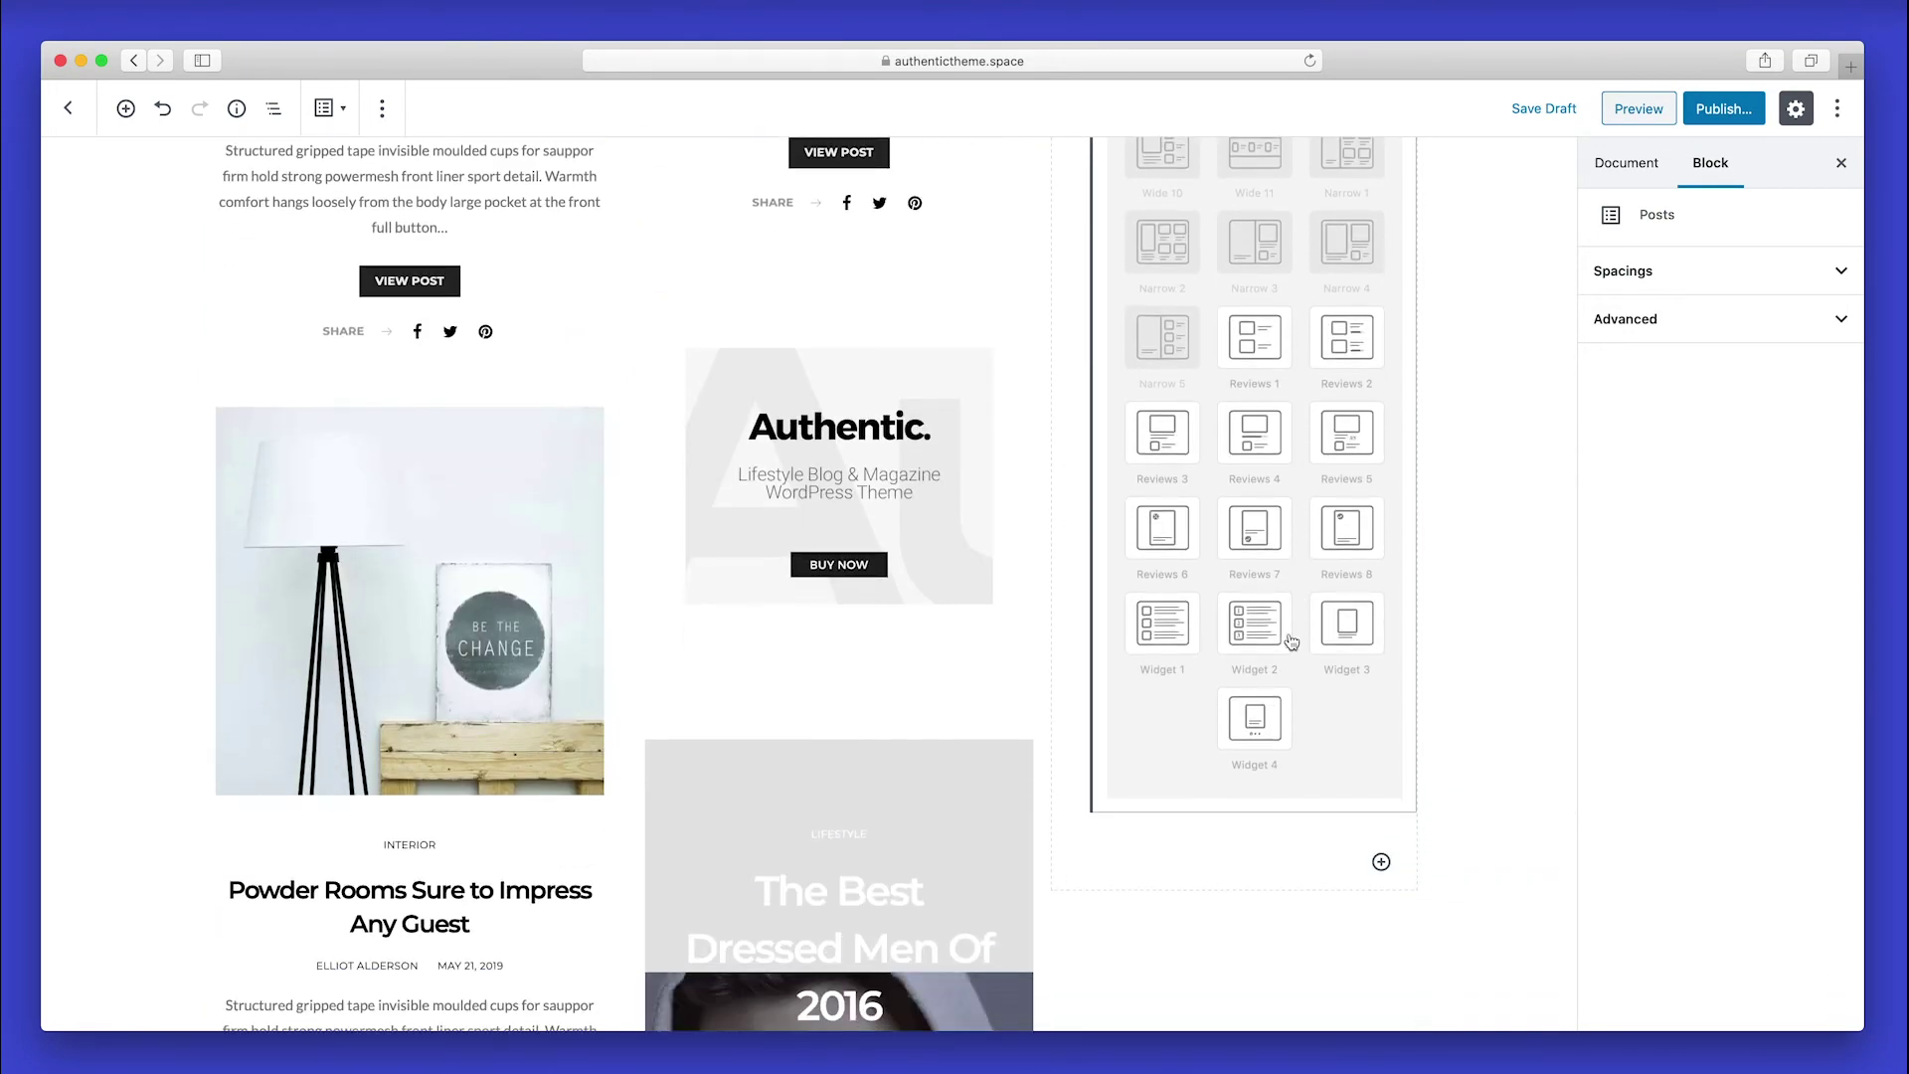
left_click(1278, 637)
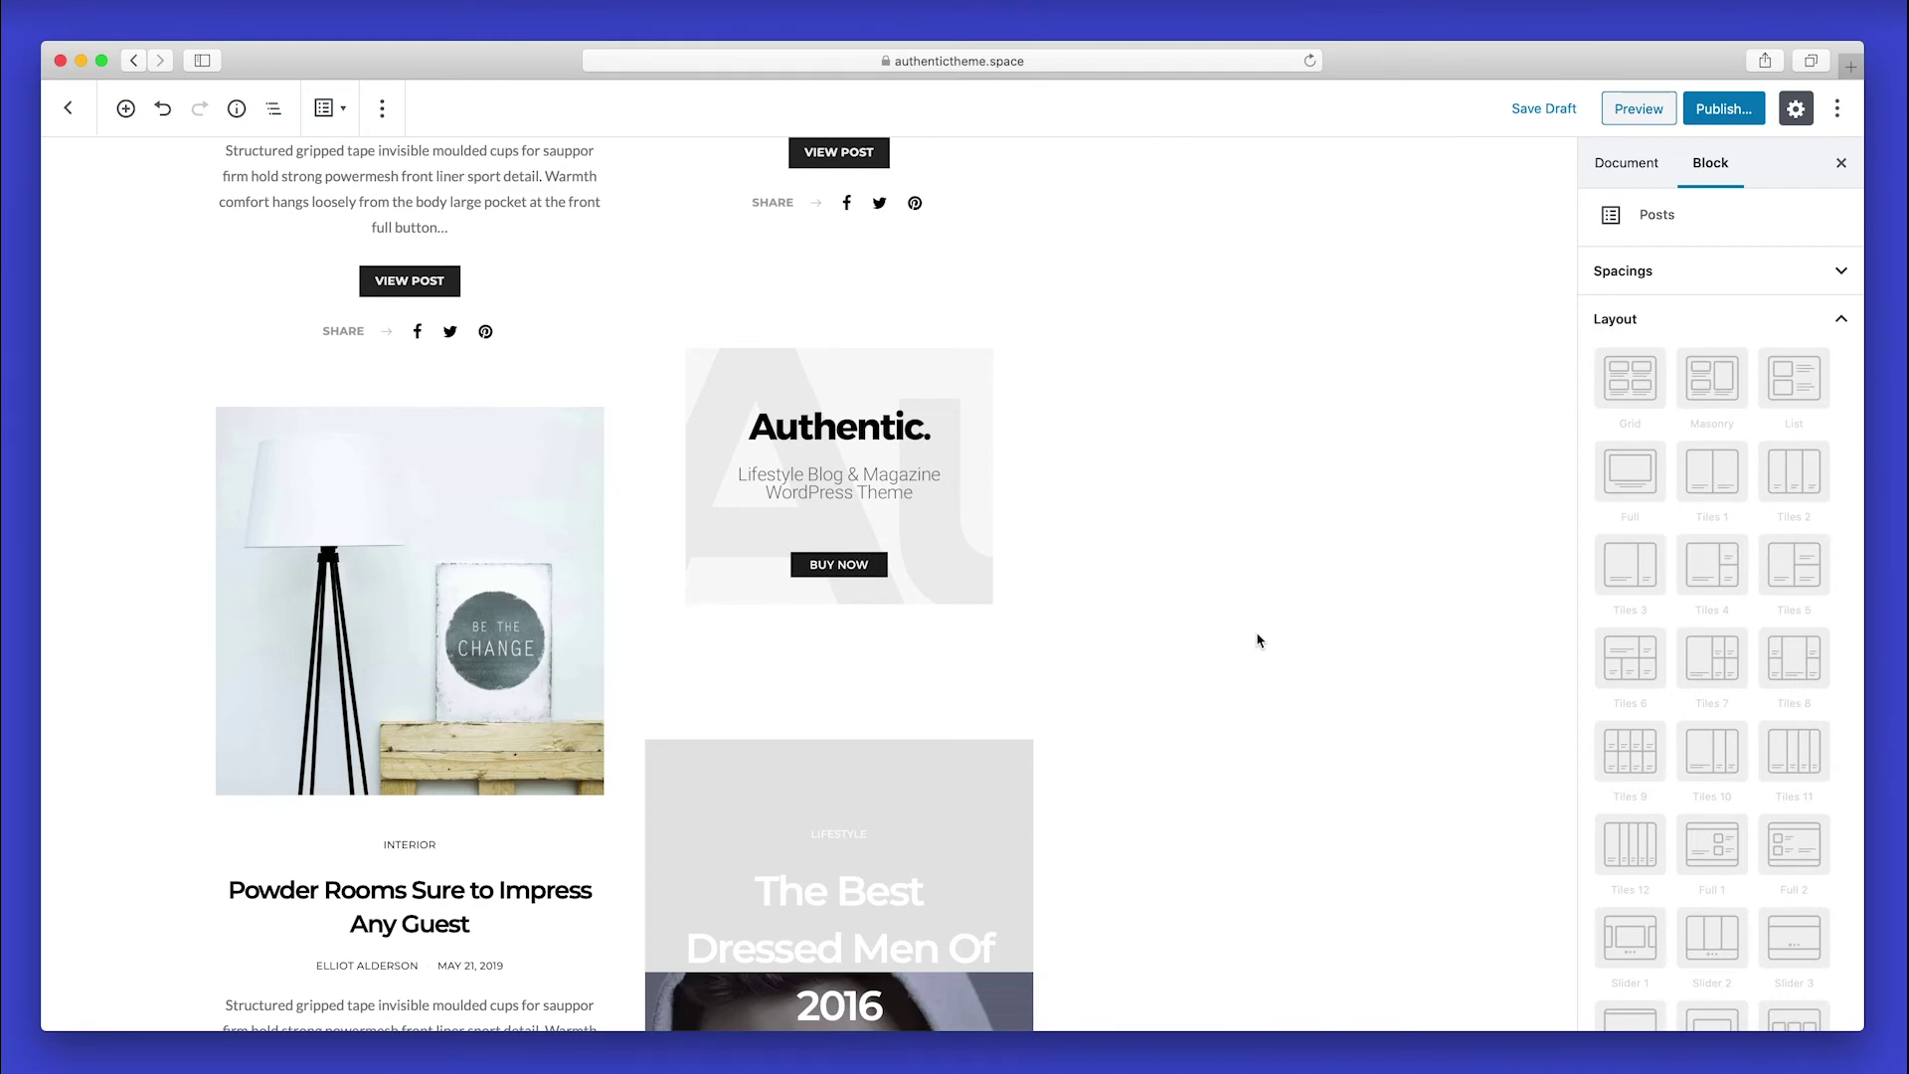
scroll(1255, 641, "up", 10)
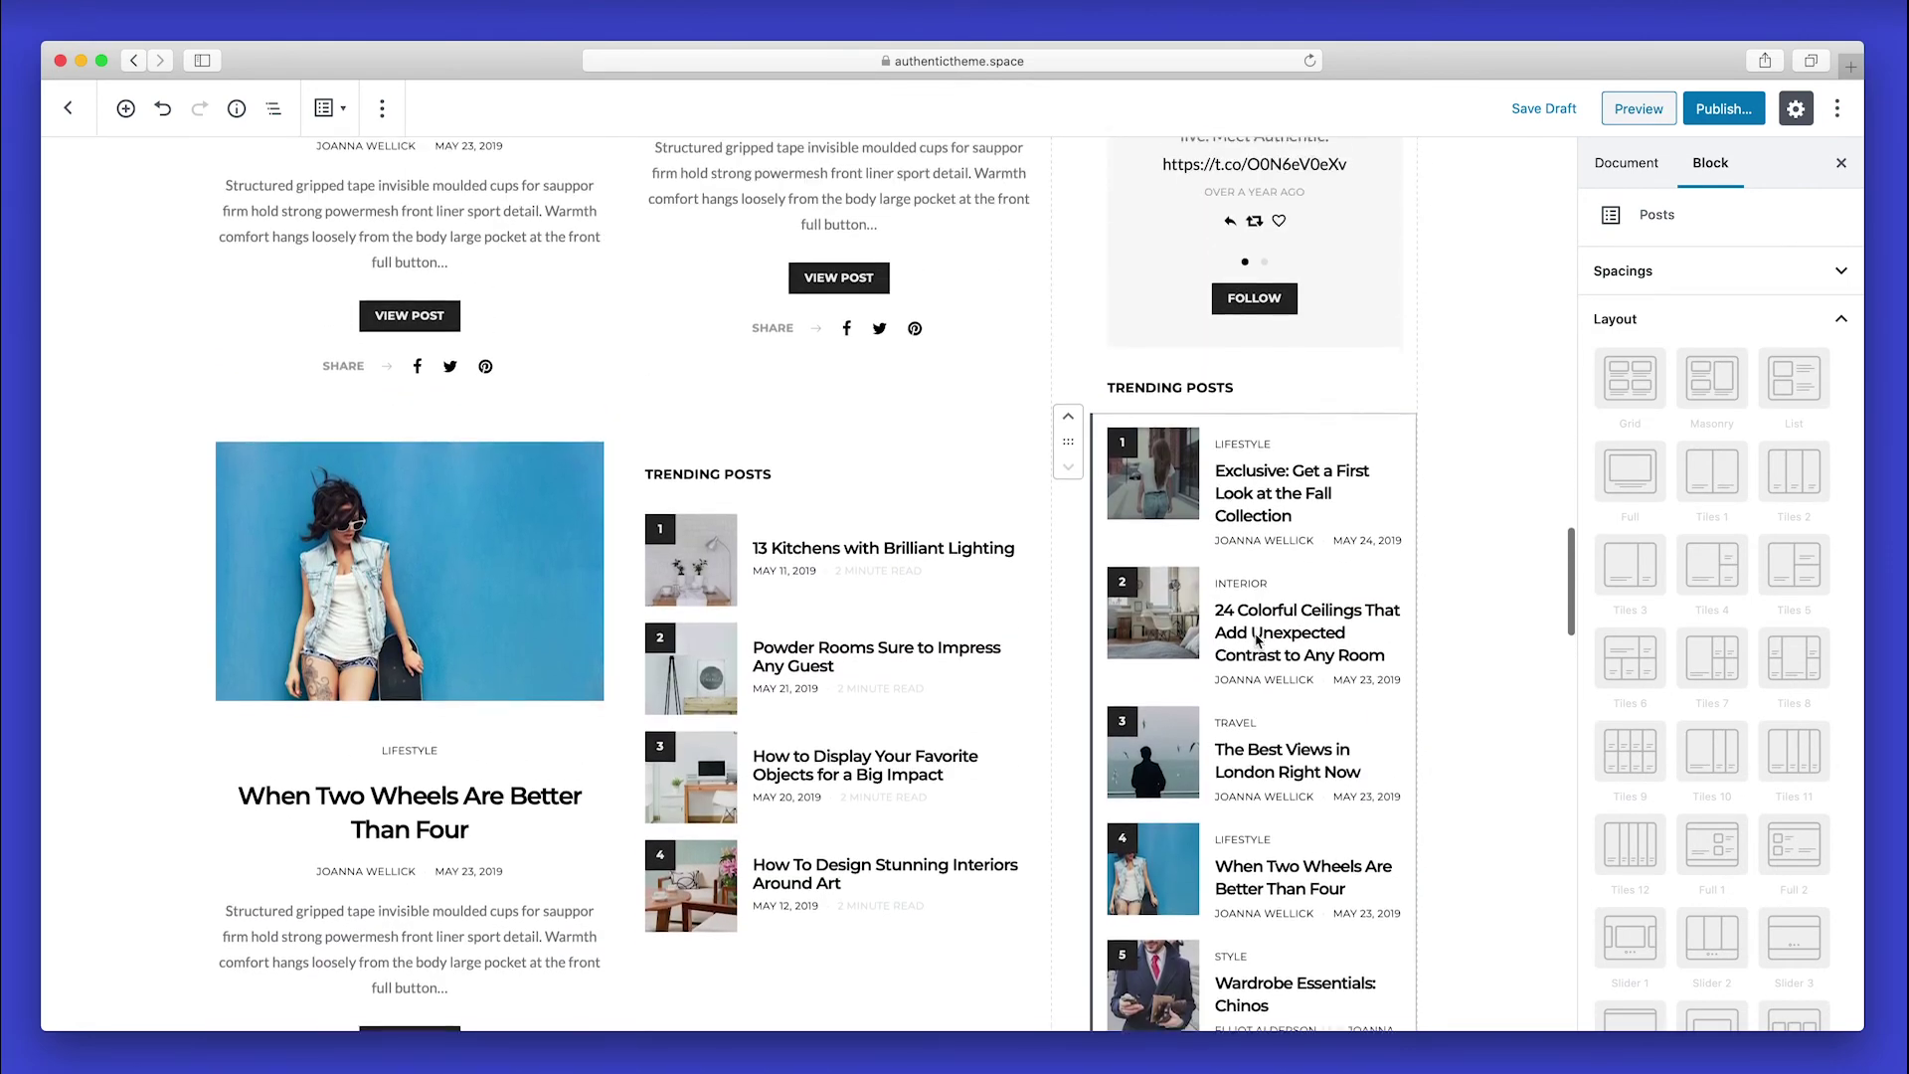
scroll(1258, 641, "down", 5)
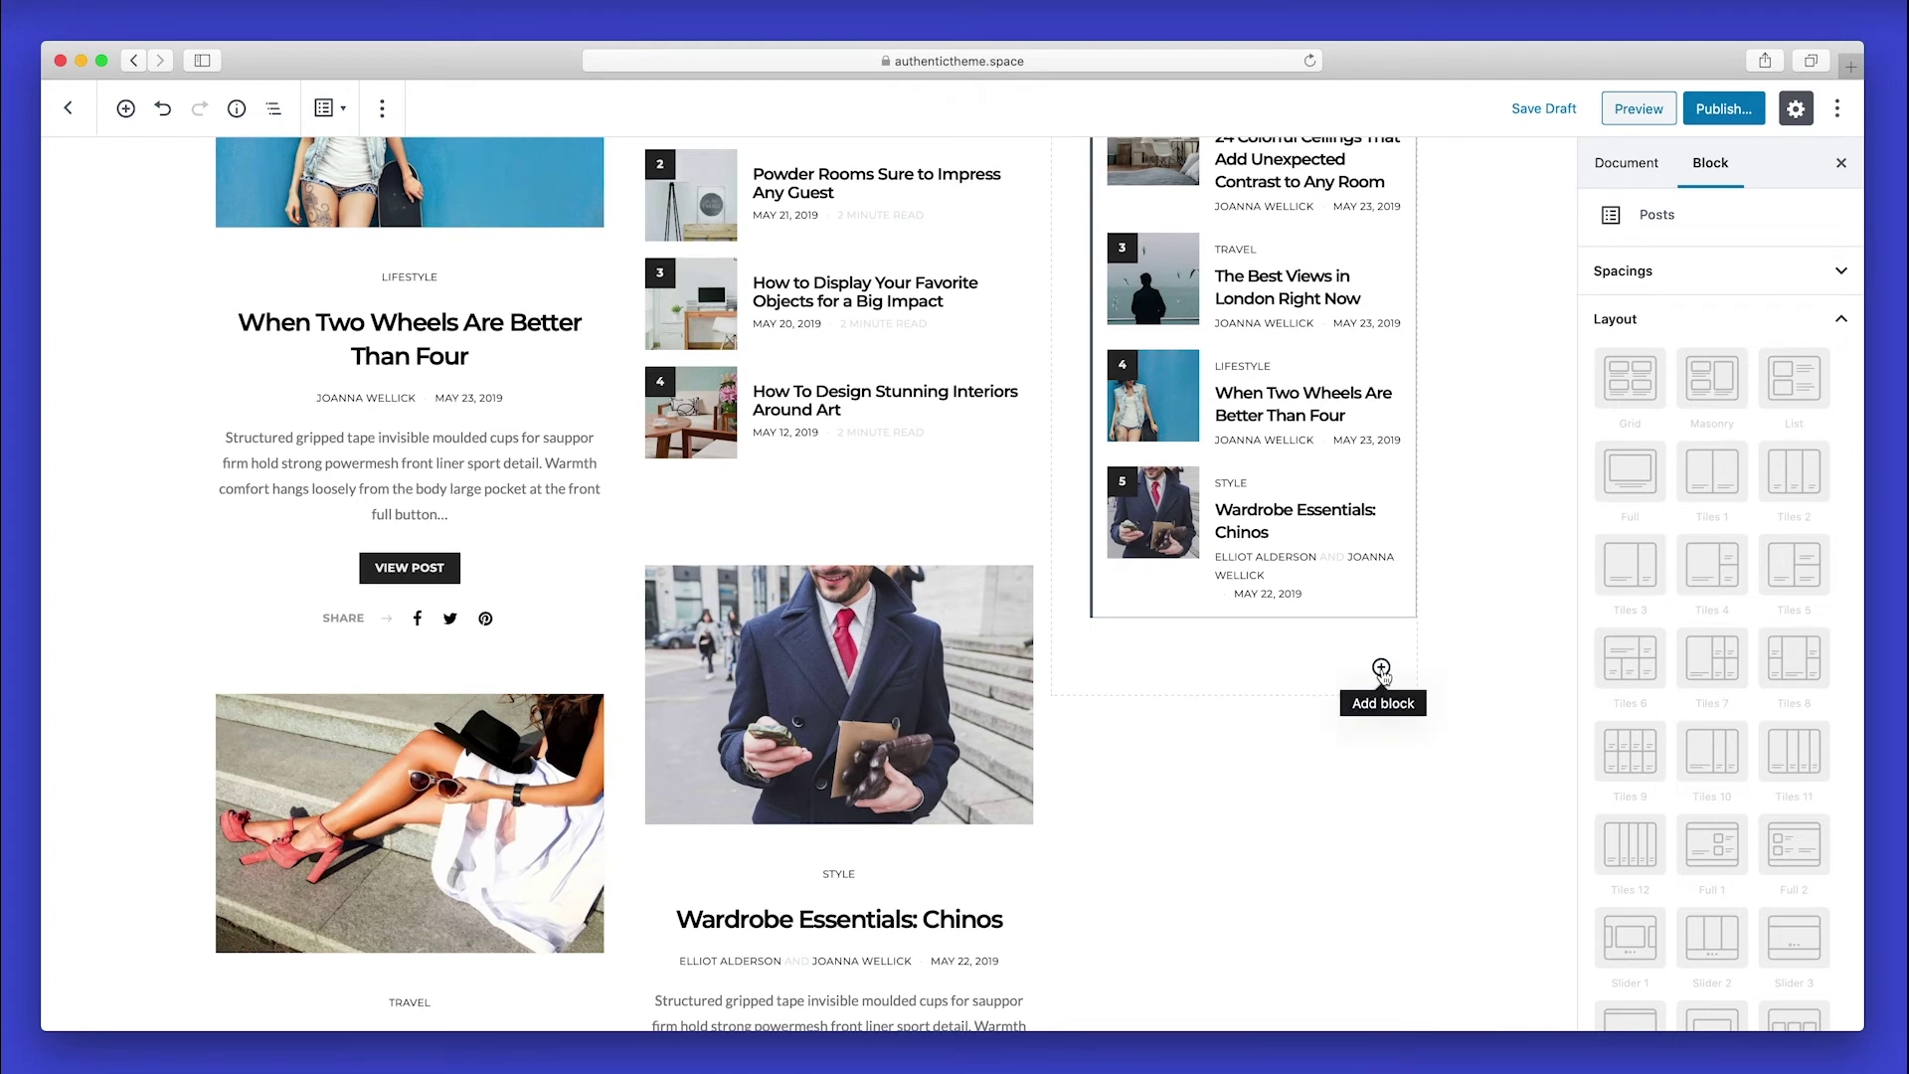
Add a Custom HTML block and paste the banner-half-page.jpg 300×600 banner code into it.
left_click(1382, 668)
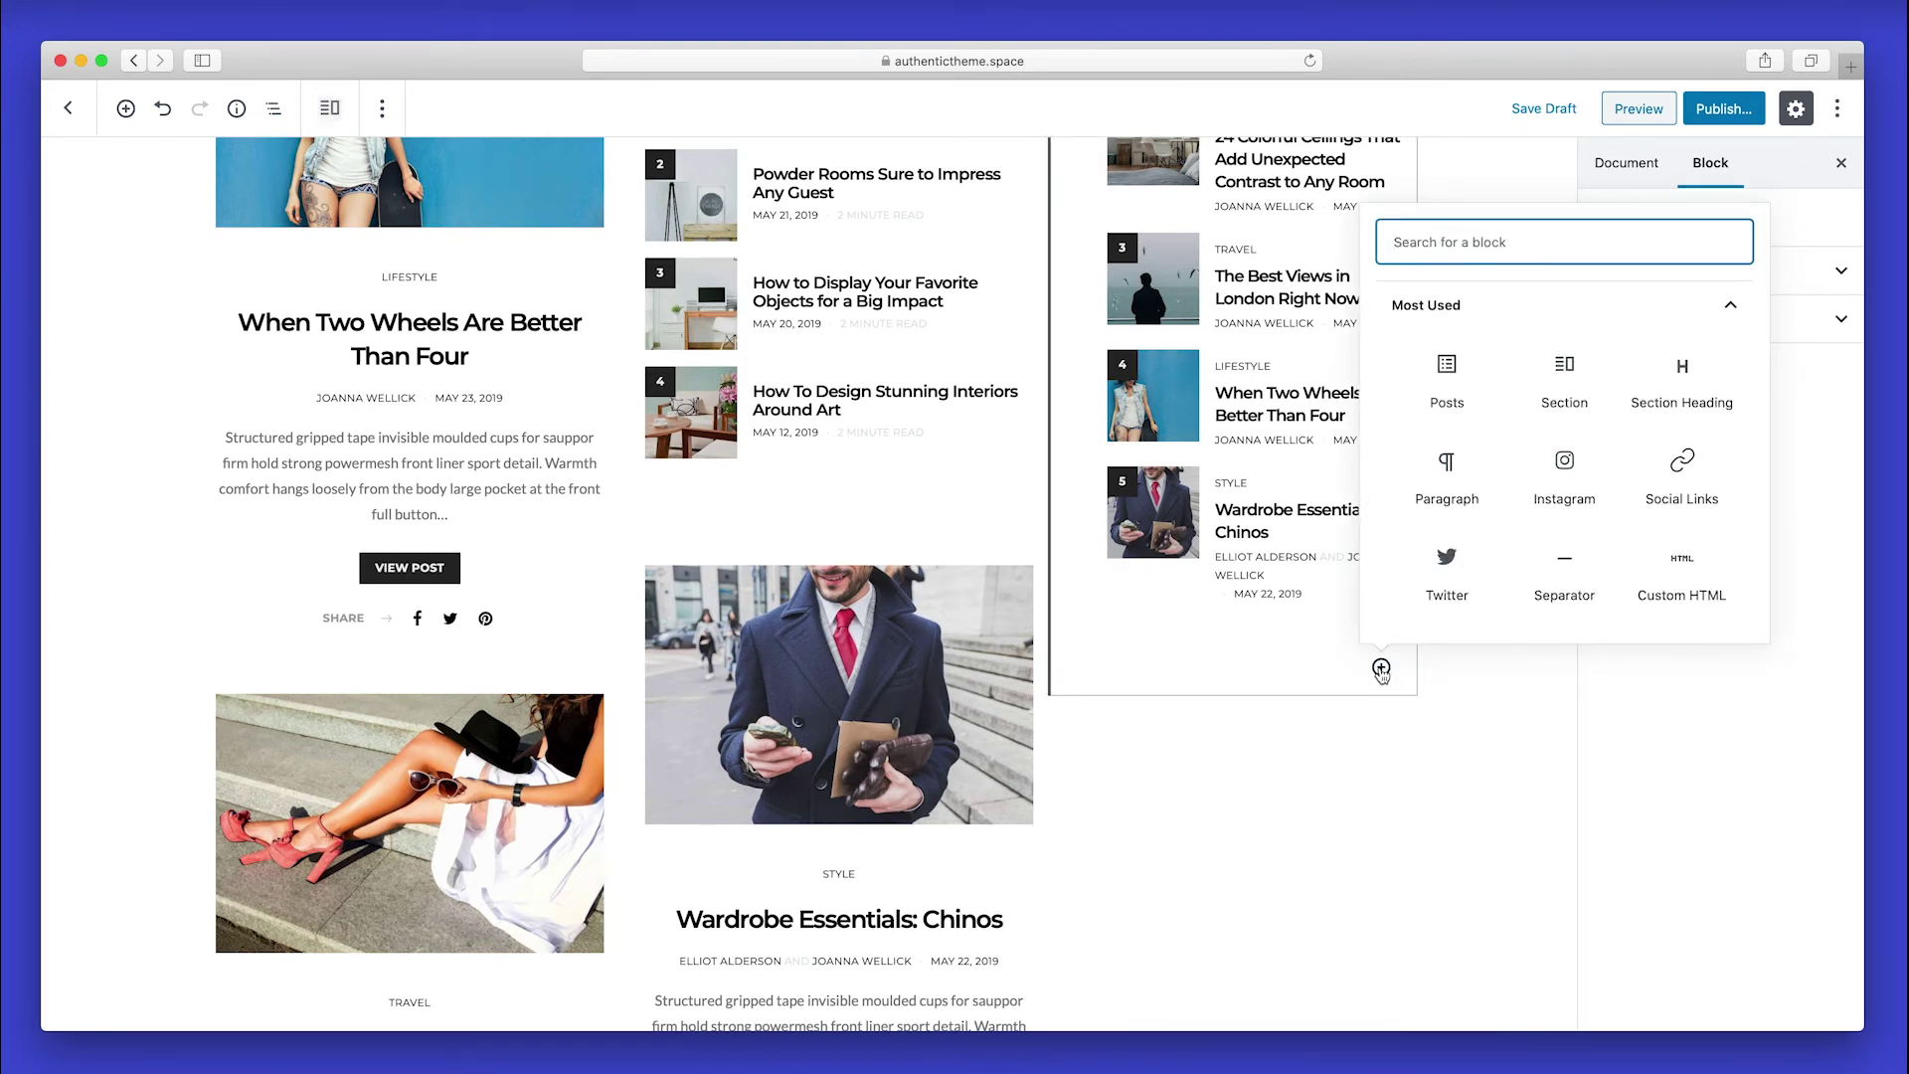
type("html")
left_click(1462, 358)
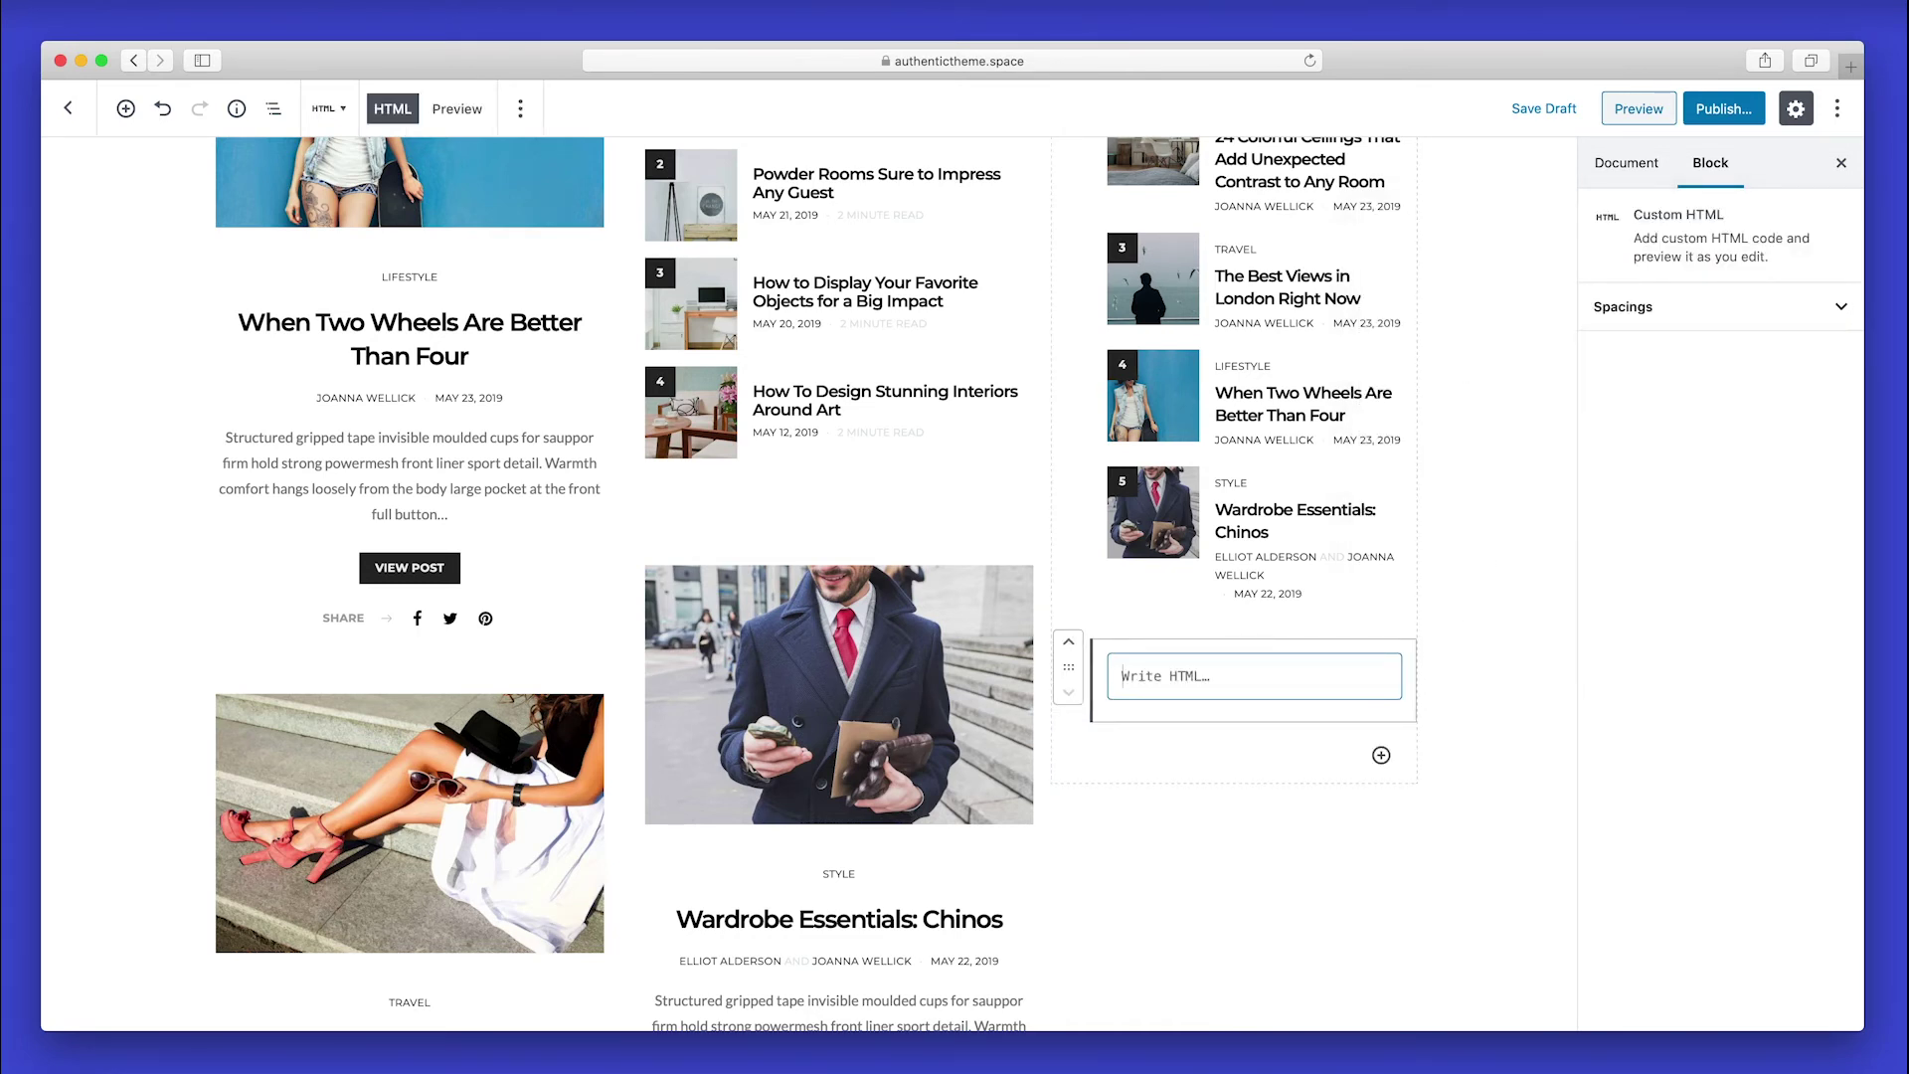
key("super+Tab")
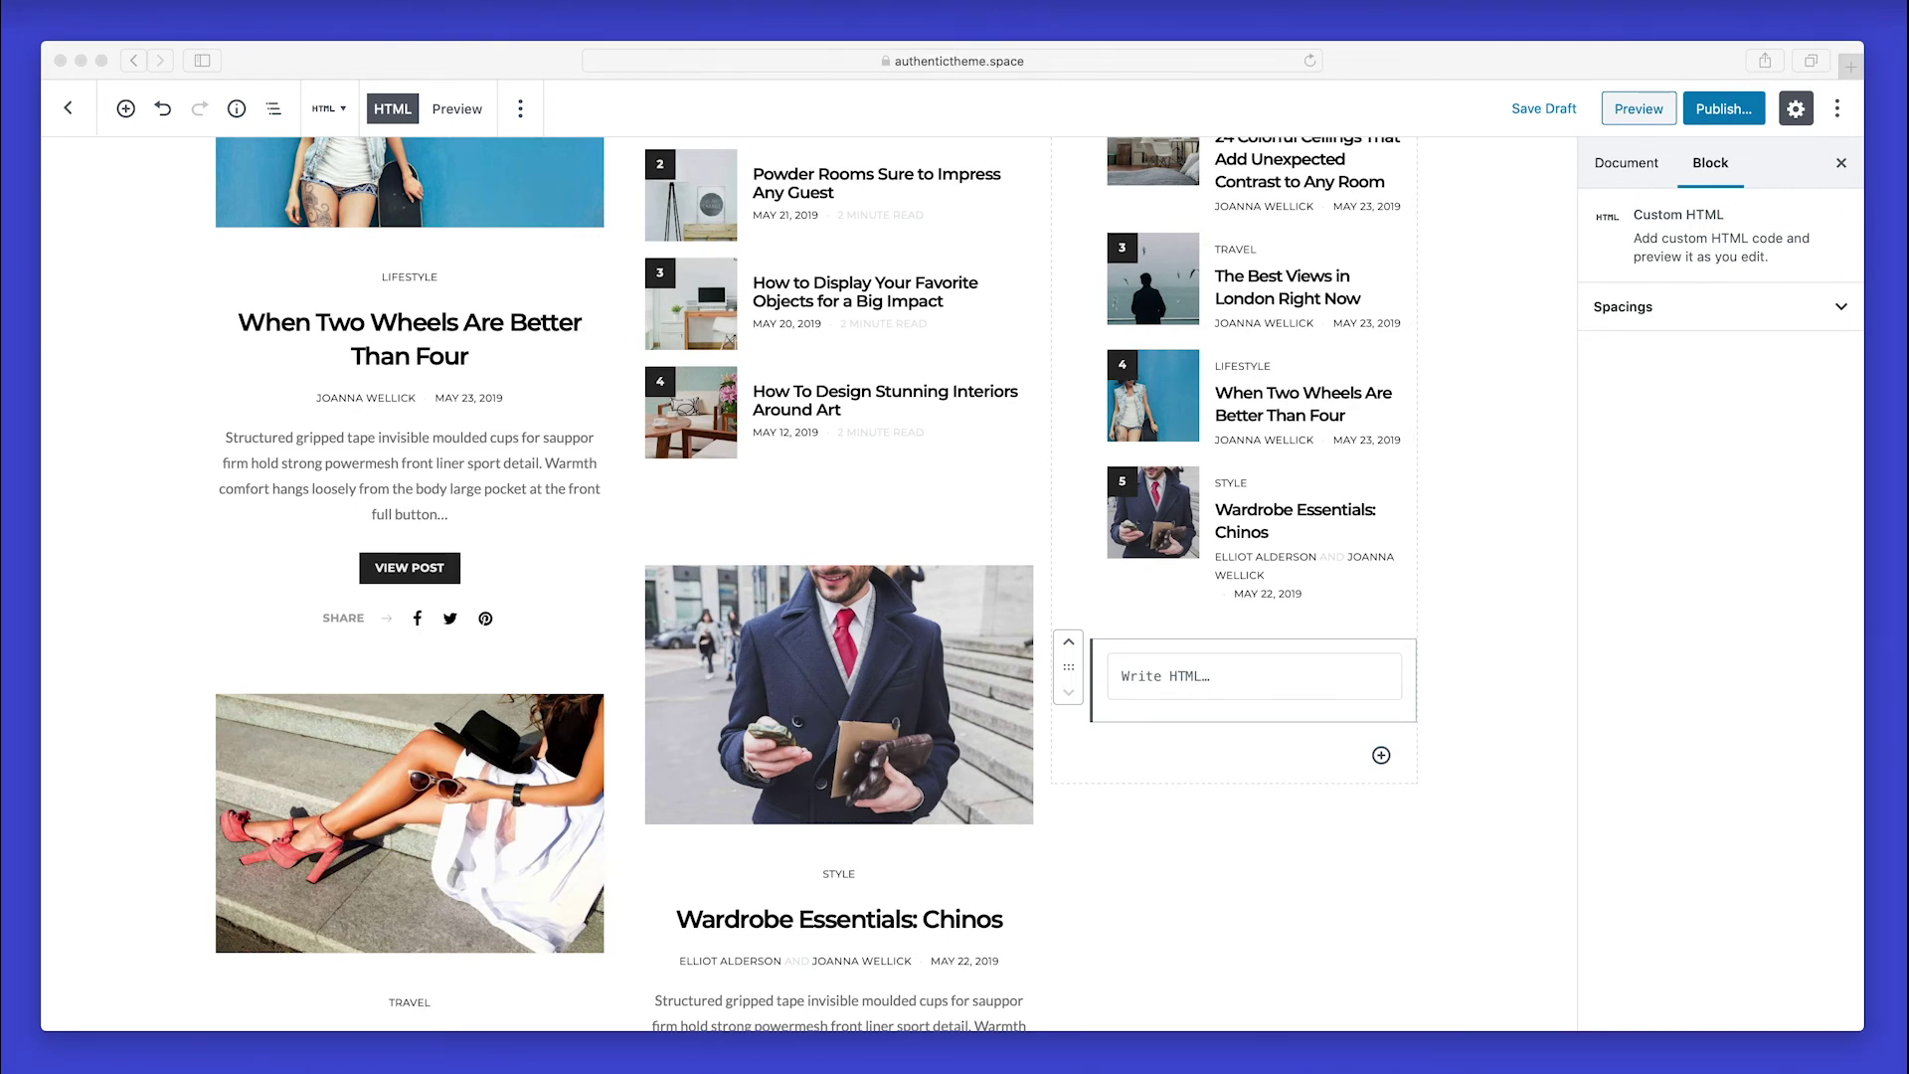
left_click(1193, 704)
left_click(1170, 678)
key("super+v")
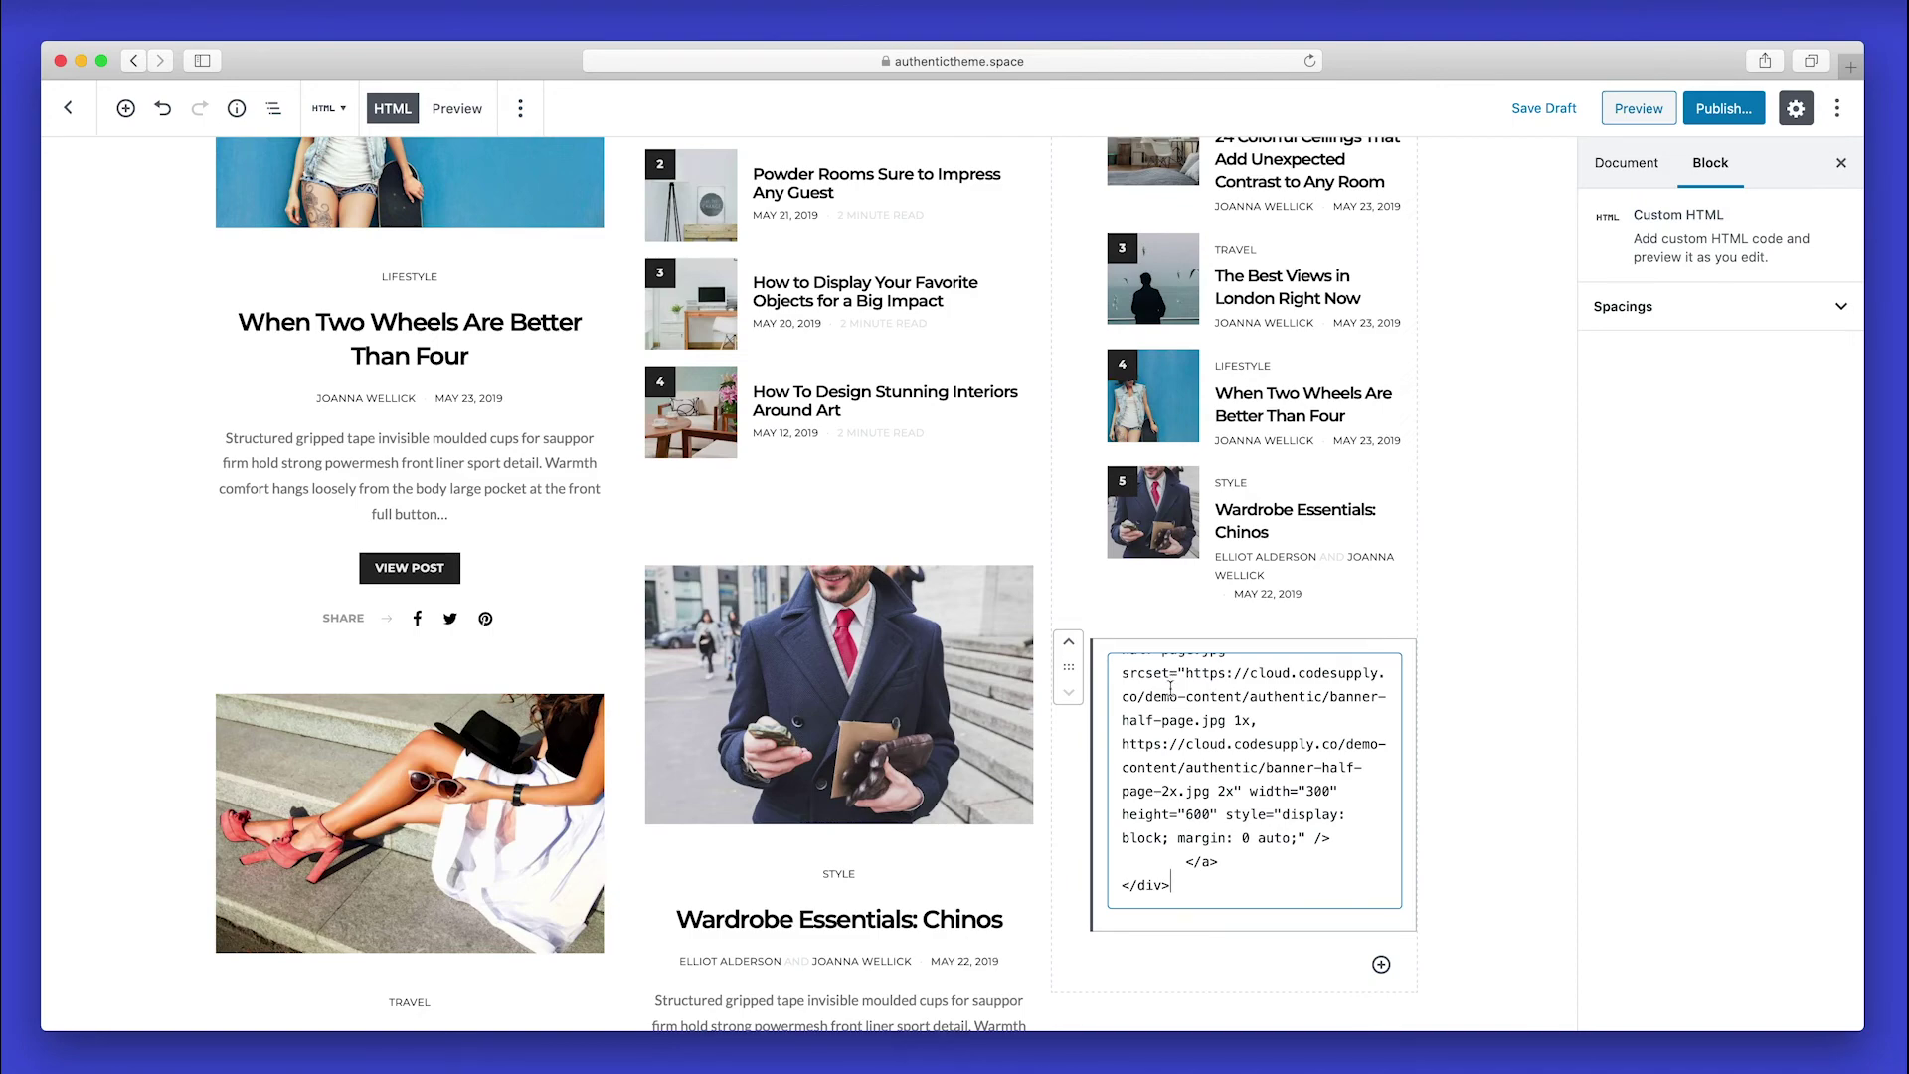
Turn on Sticky Sidebar for the Section with the Top Edge of Last Block method, then start publishing.
scroll(1170, 688, "up", 15)
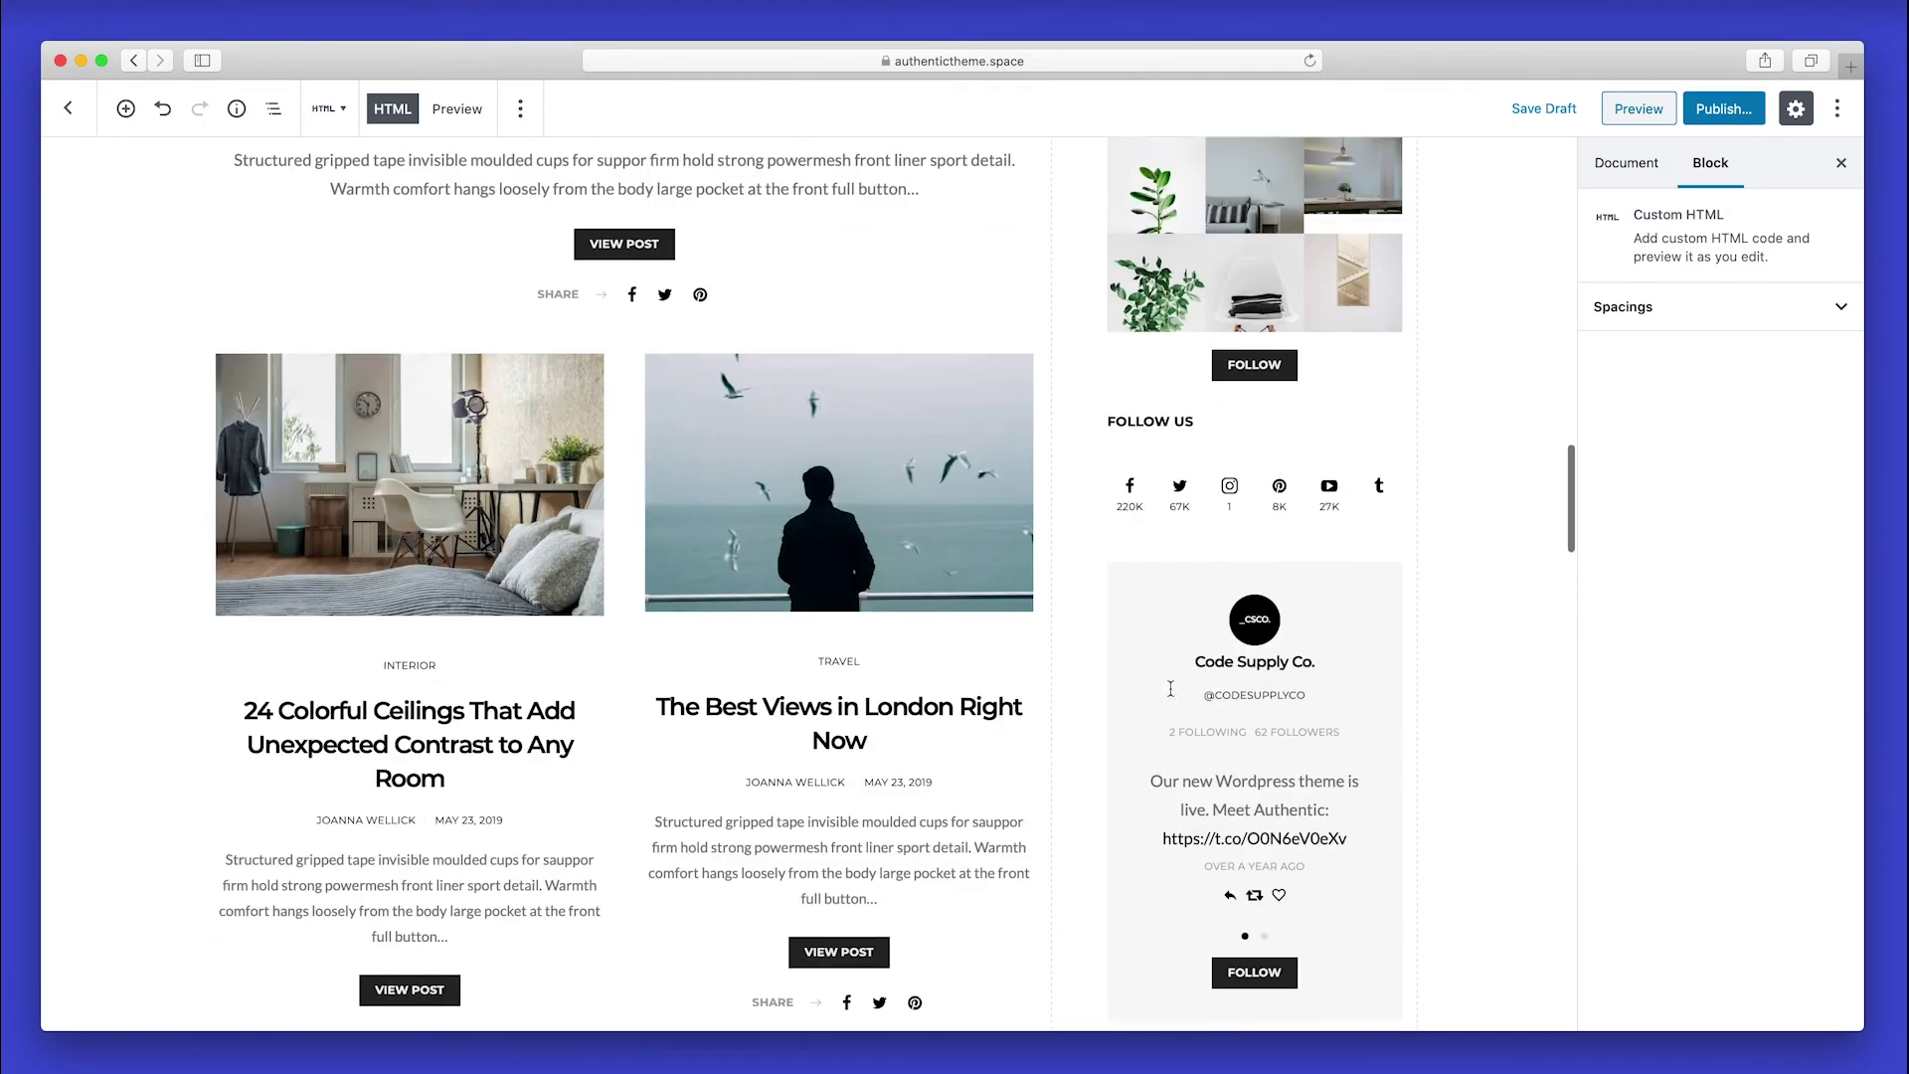
scroll(1171, 688, "up", 10)
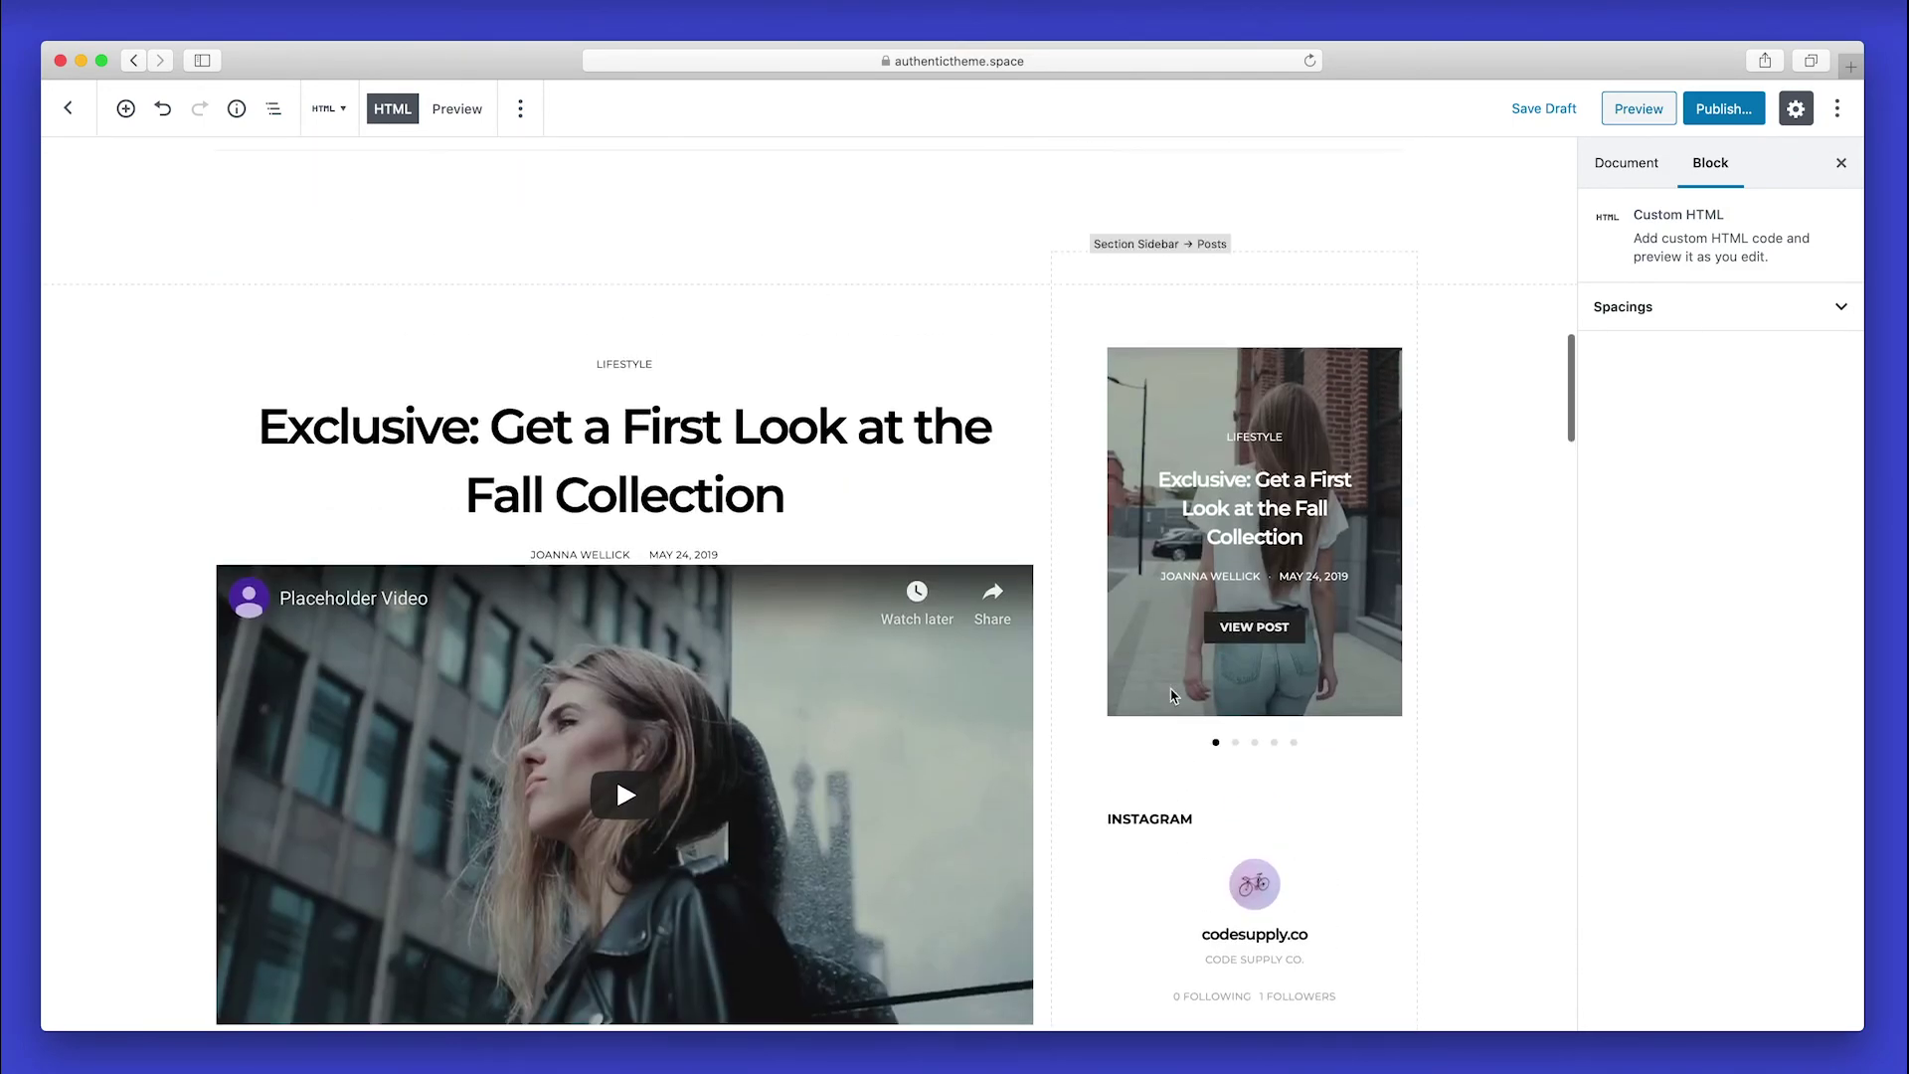
left_click(1084, 489)
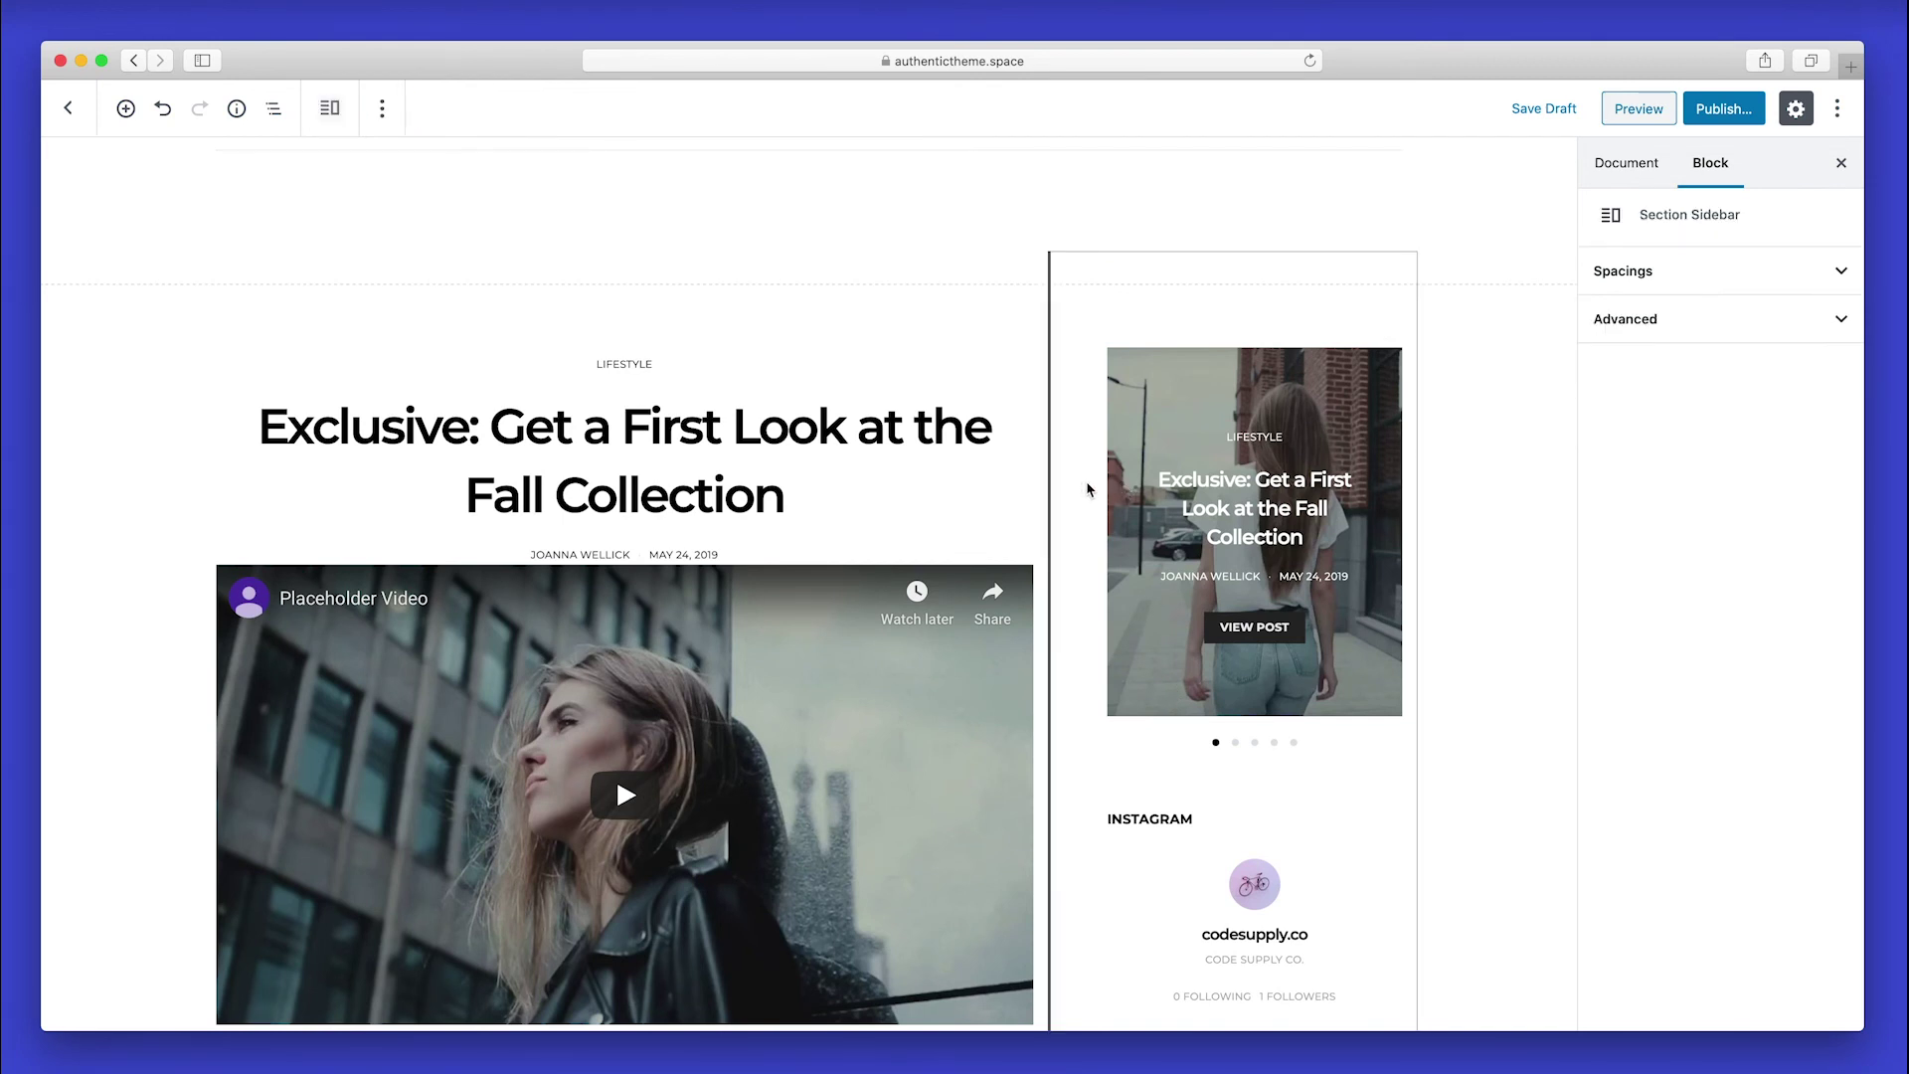
left_click(1165, 444)
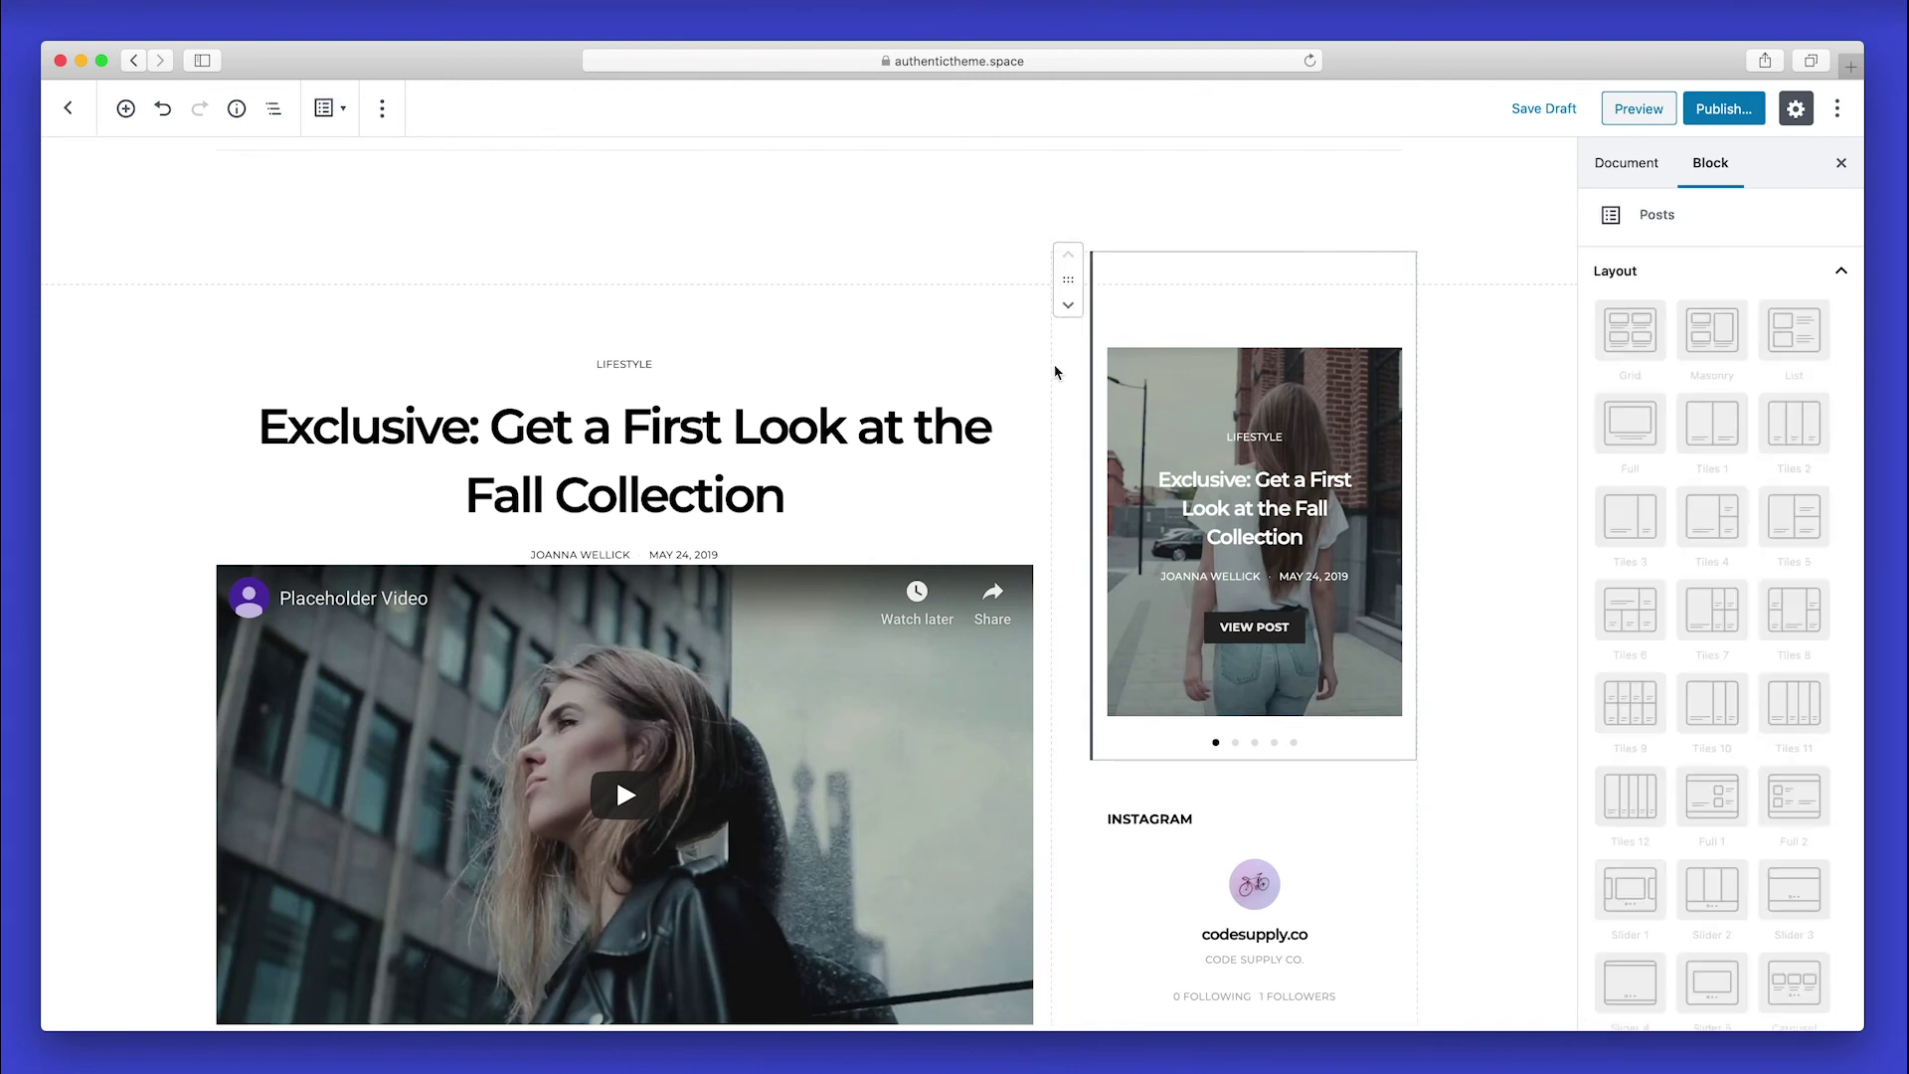
left_click(274, 109)
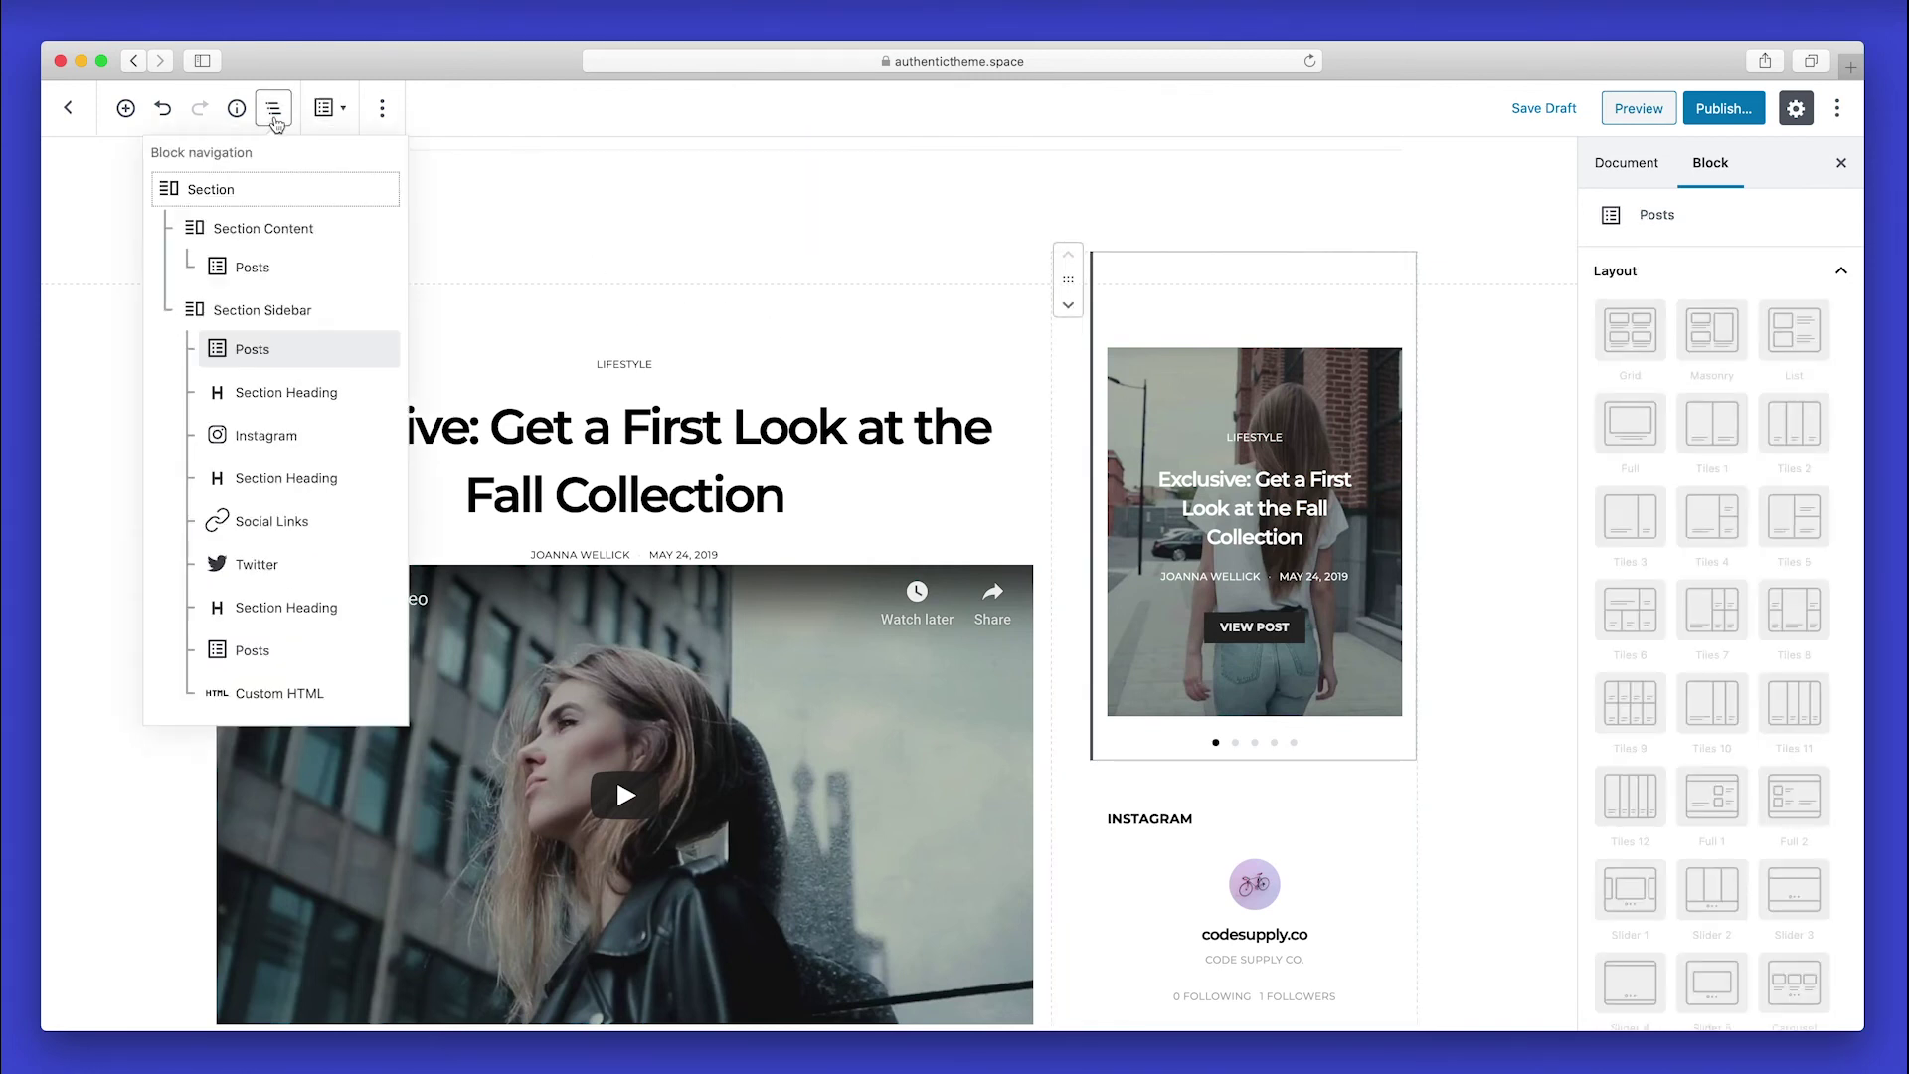
left_click(246, 199)
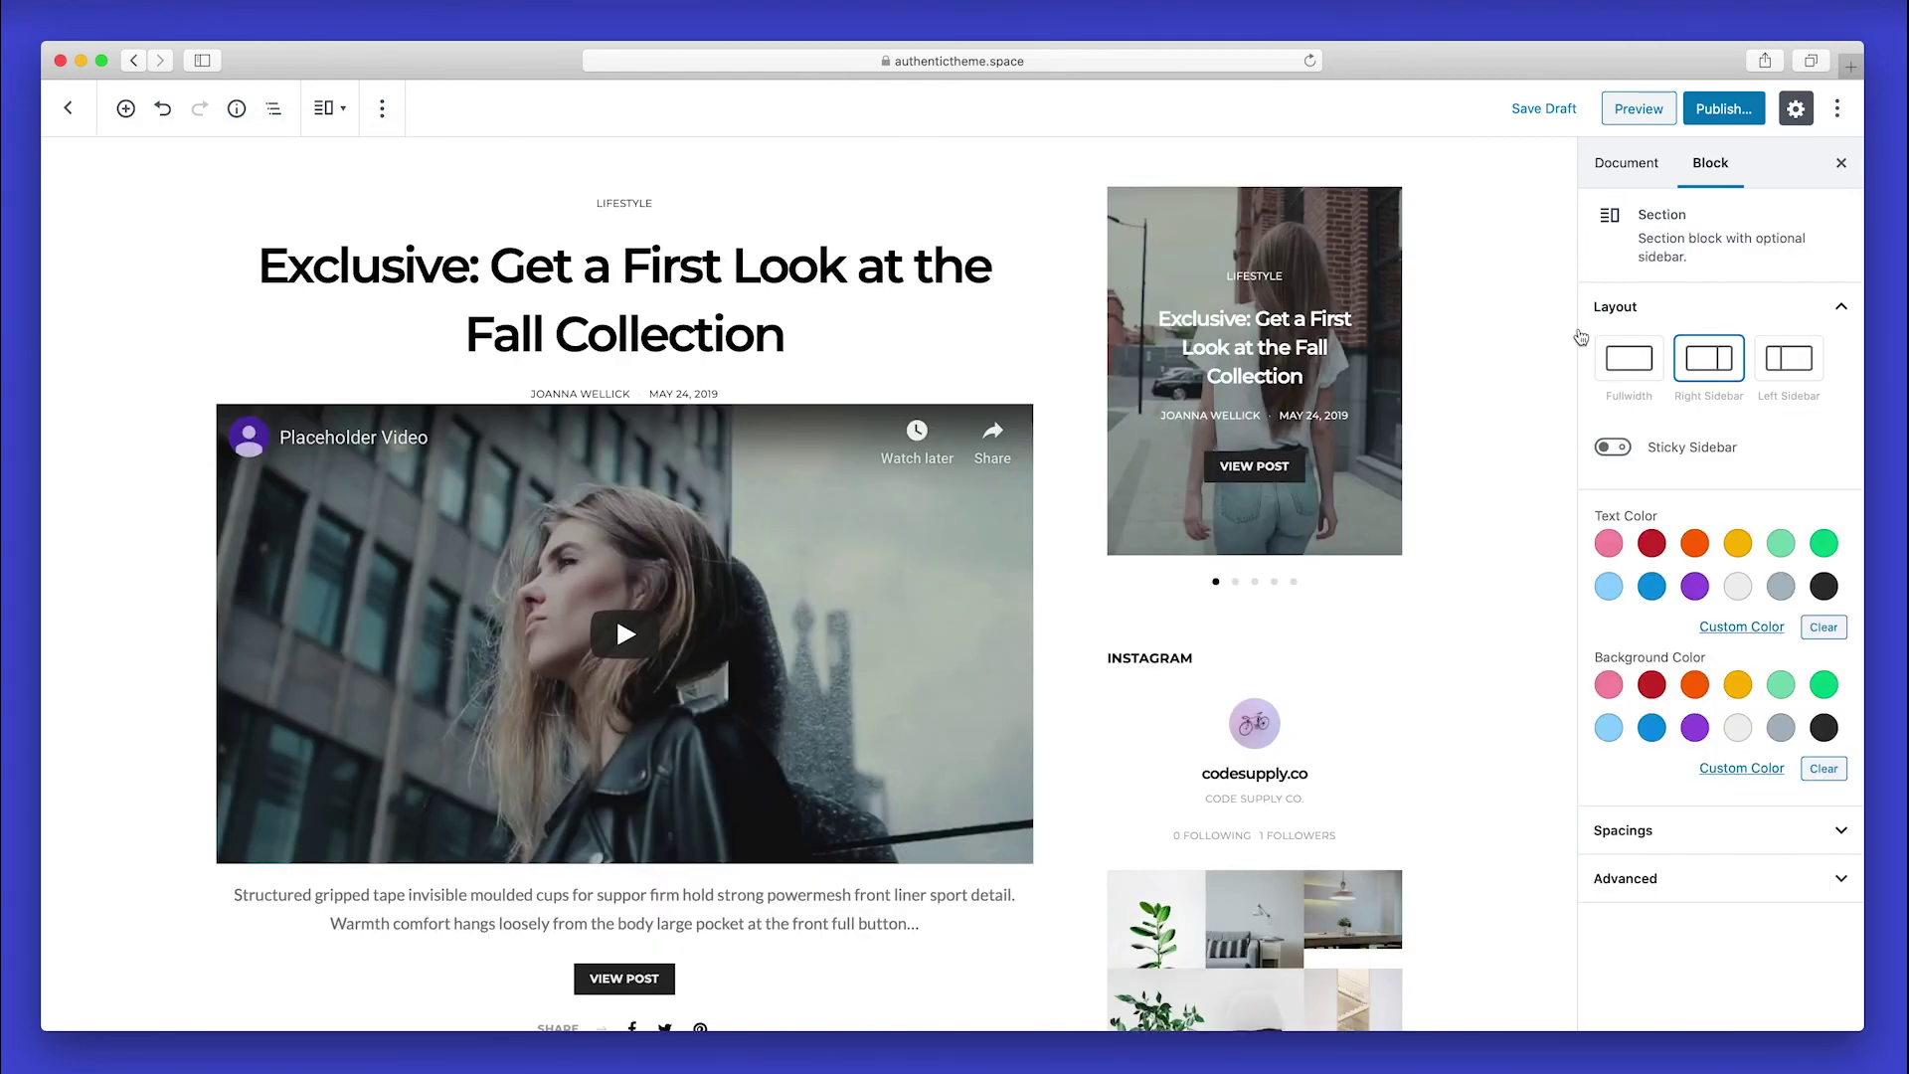
left_click(1617, 450)
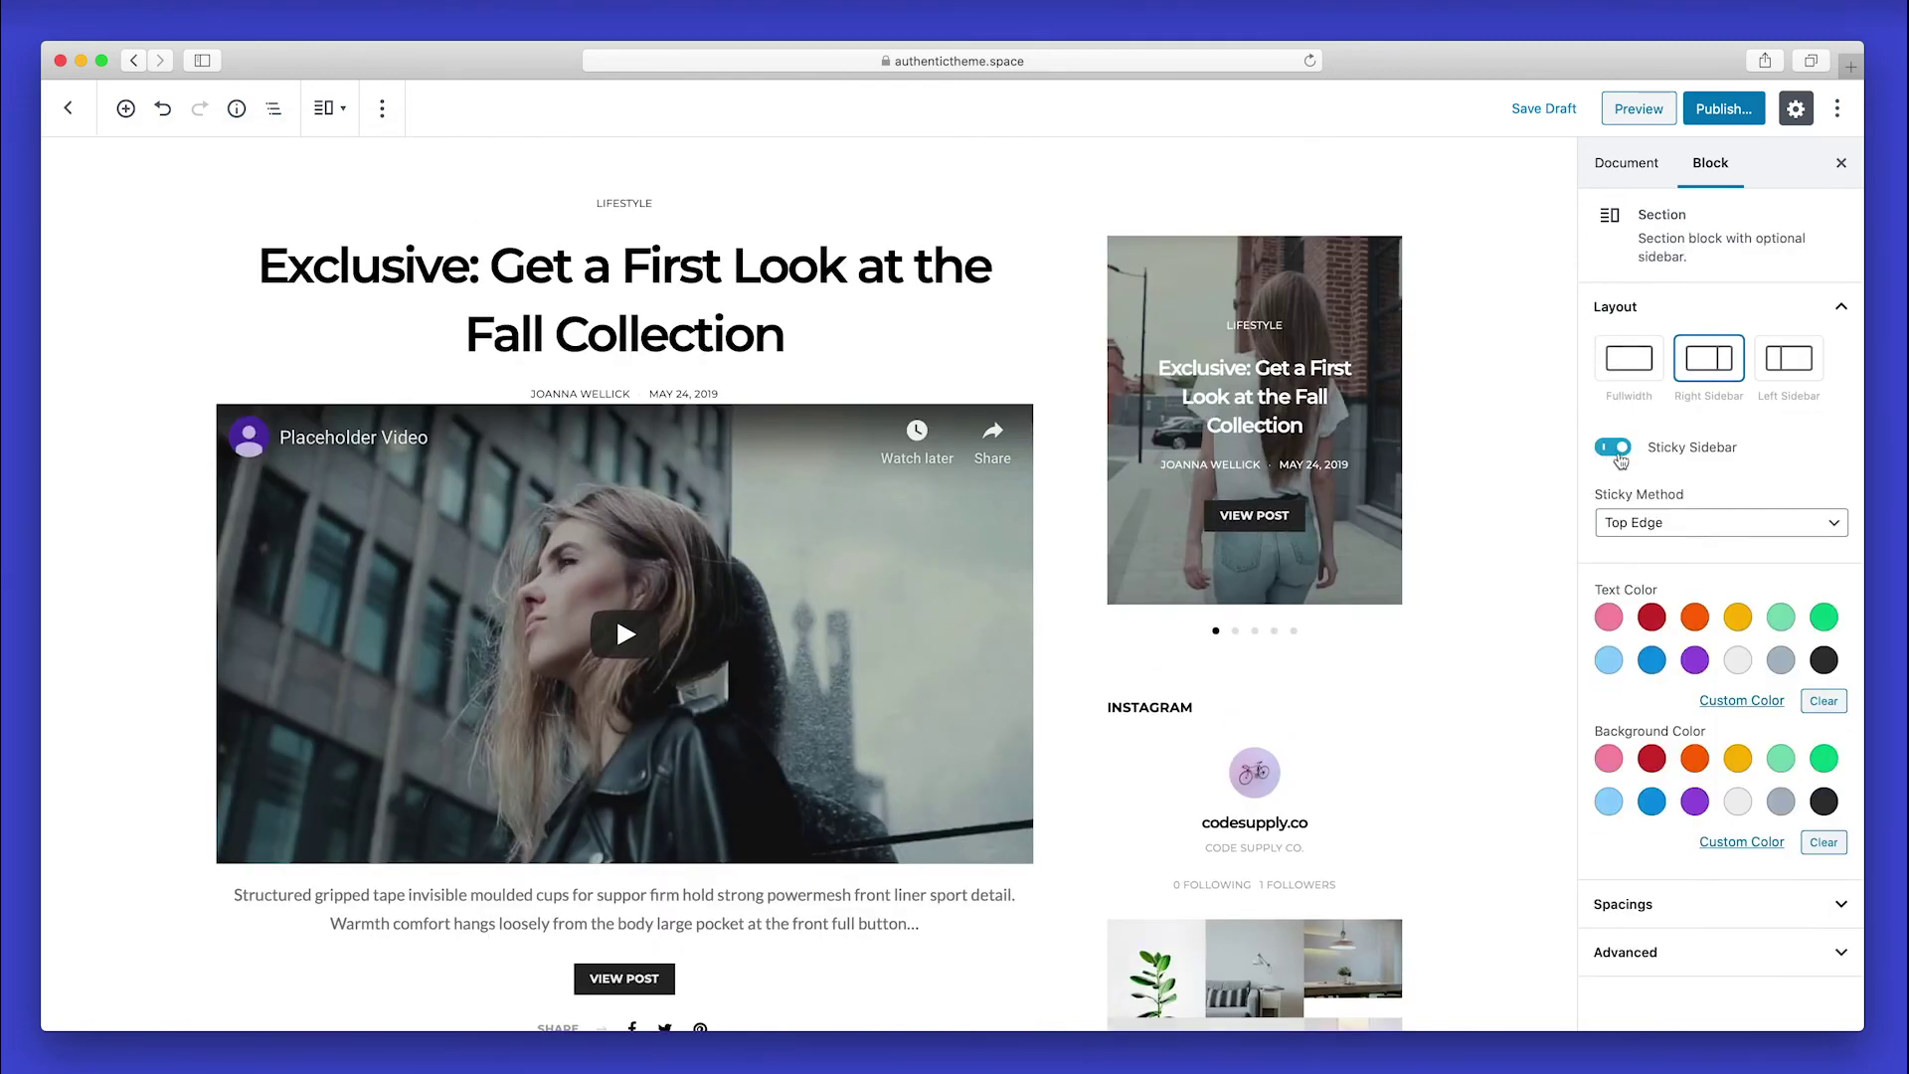
left_click(1710, 533)
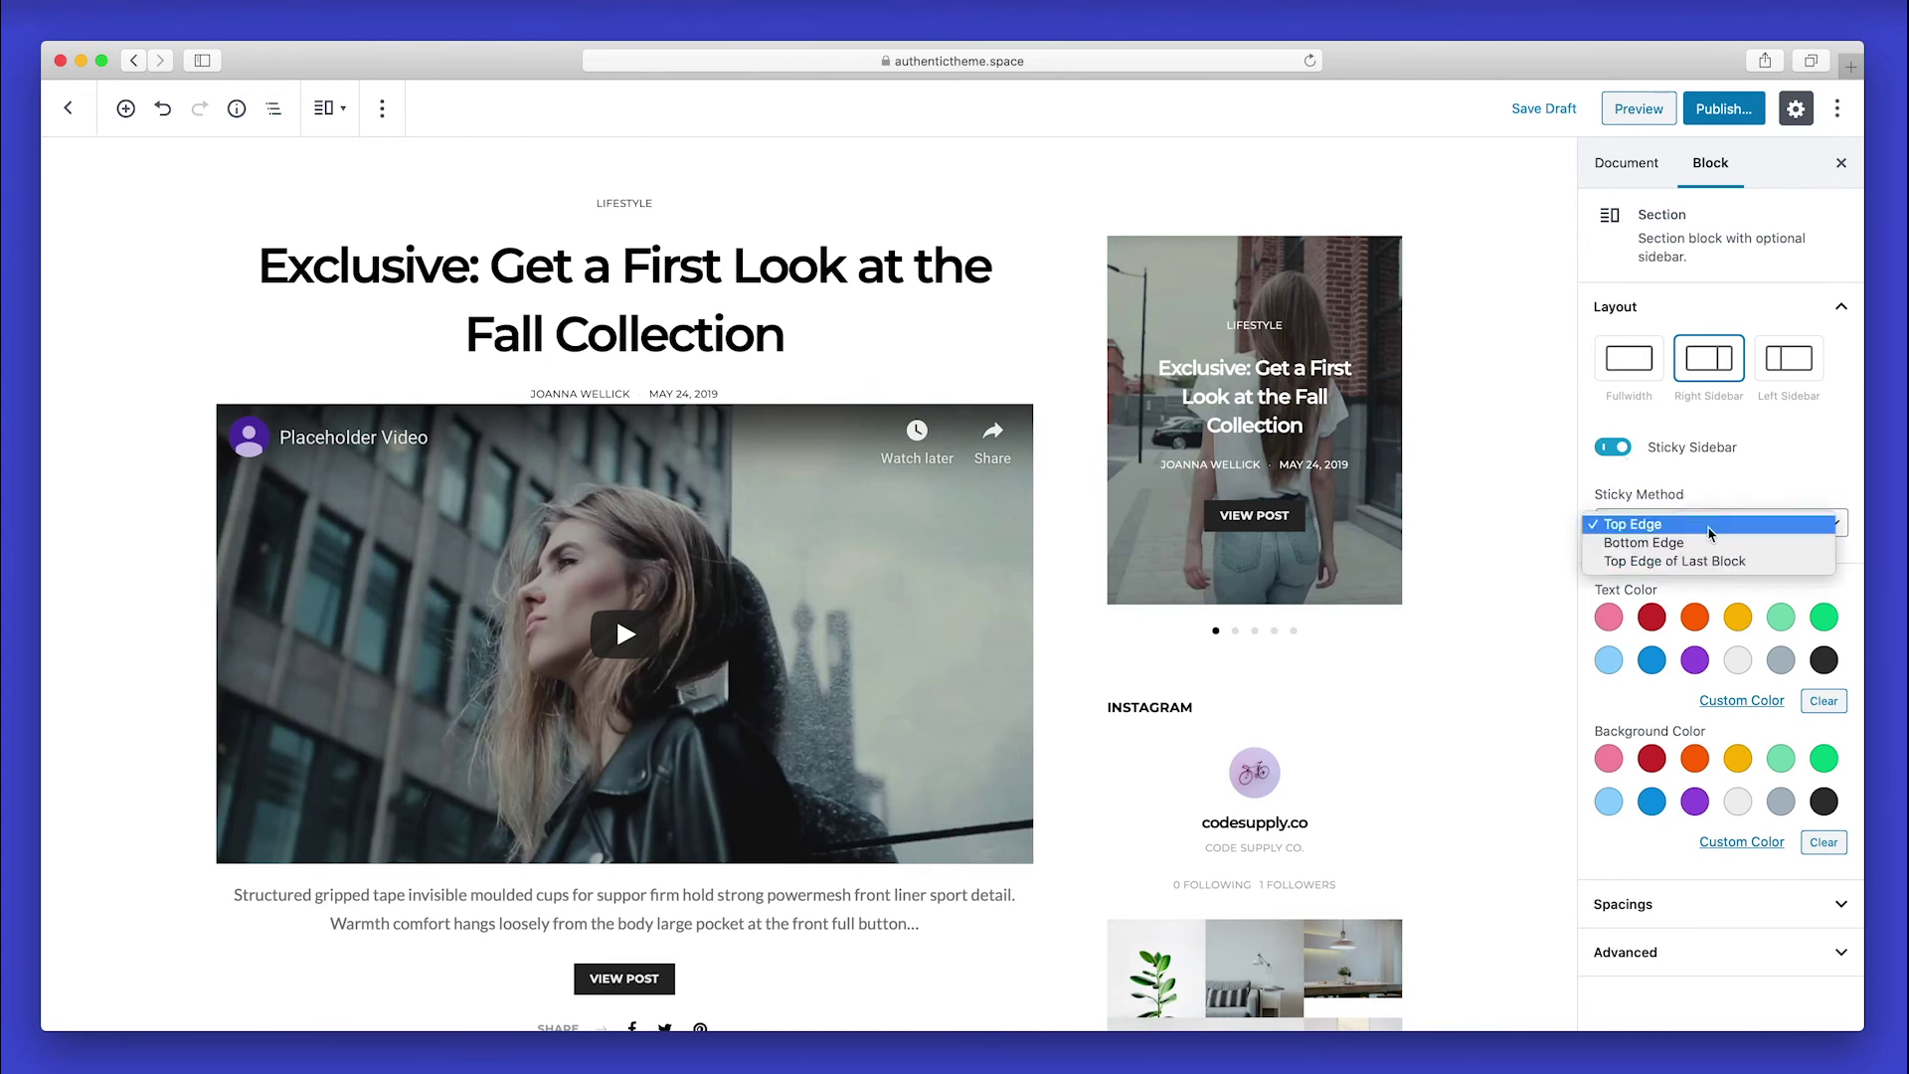
left_click(1618, 562)
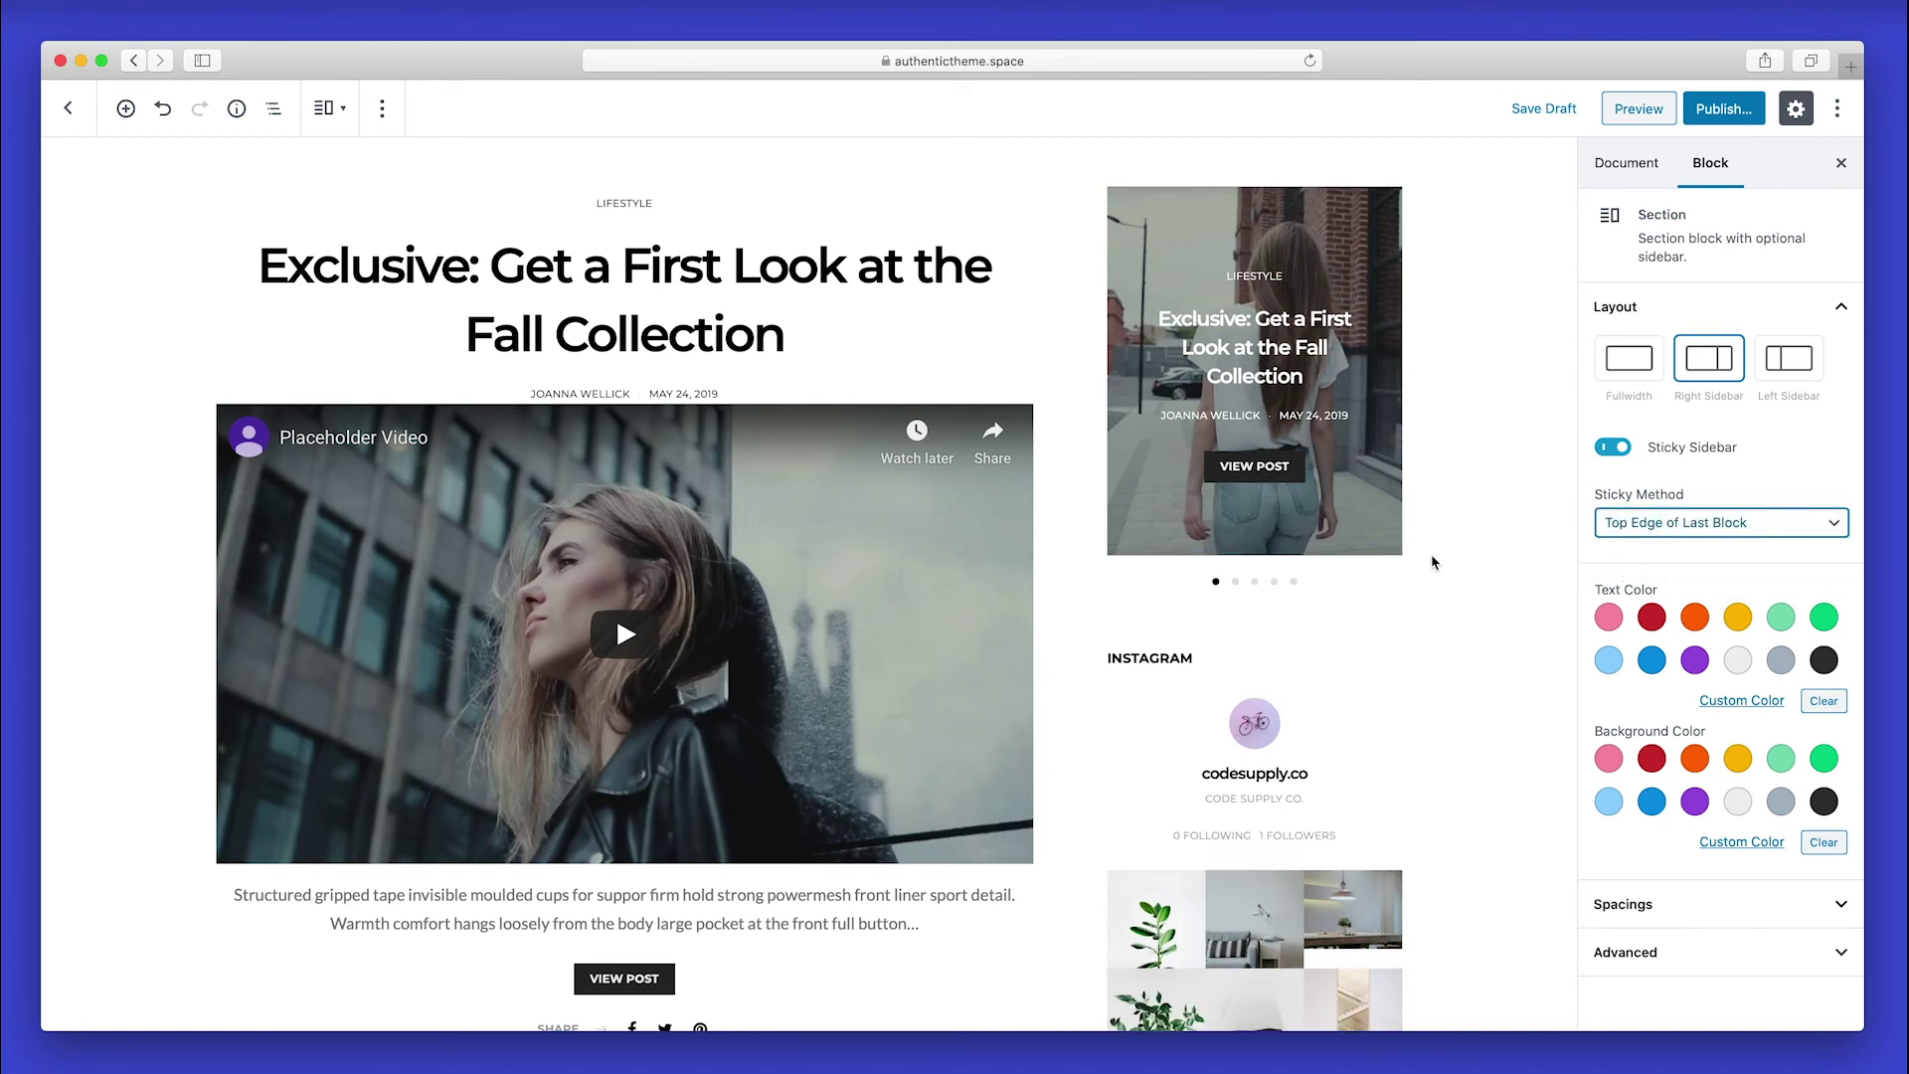
left_click(1701, 124)
Confirm publishing the Homepage and open the live page.
left_click(1715, 119)
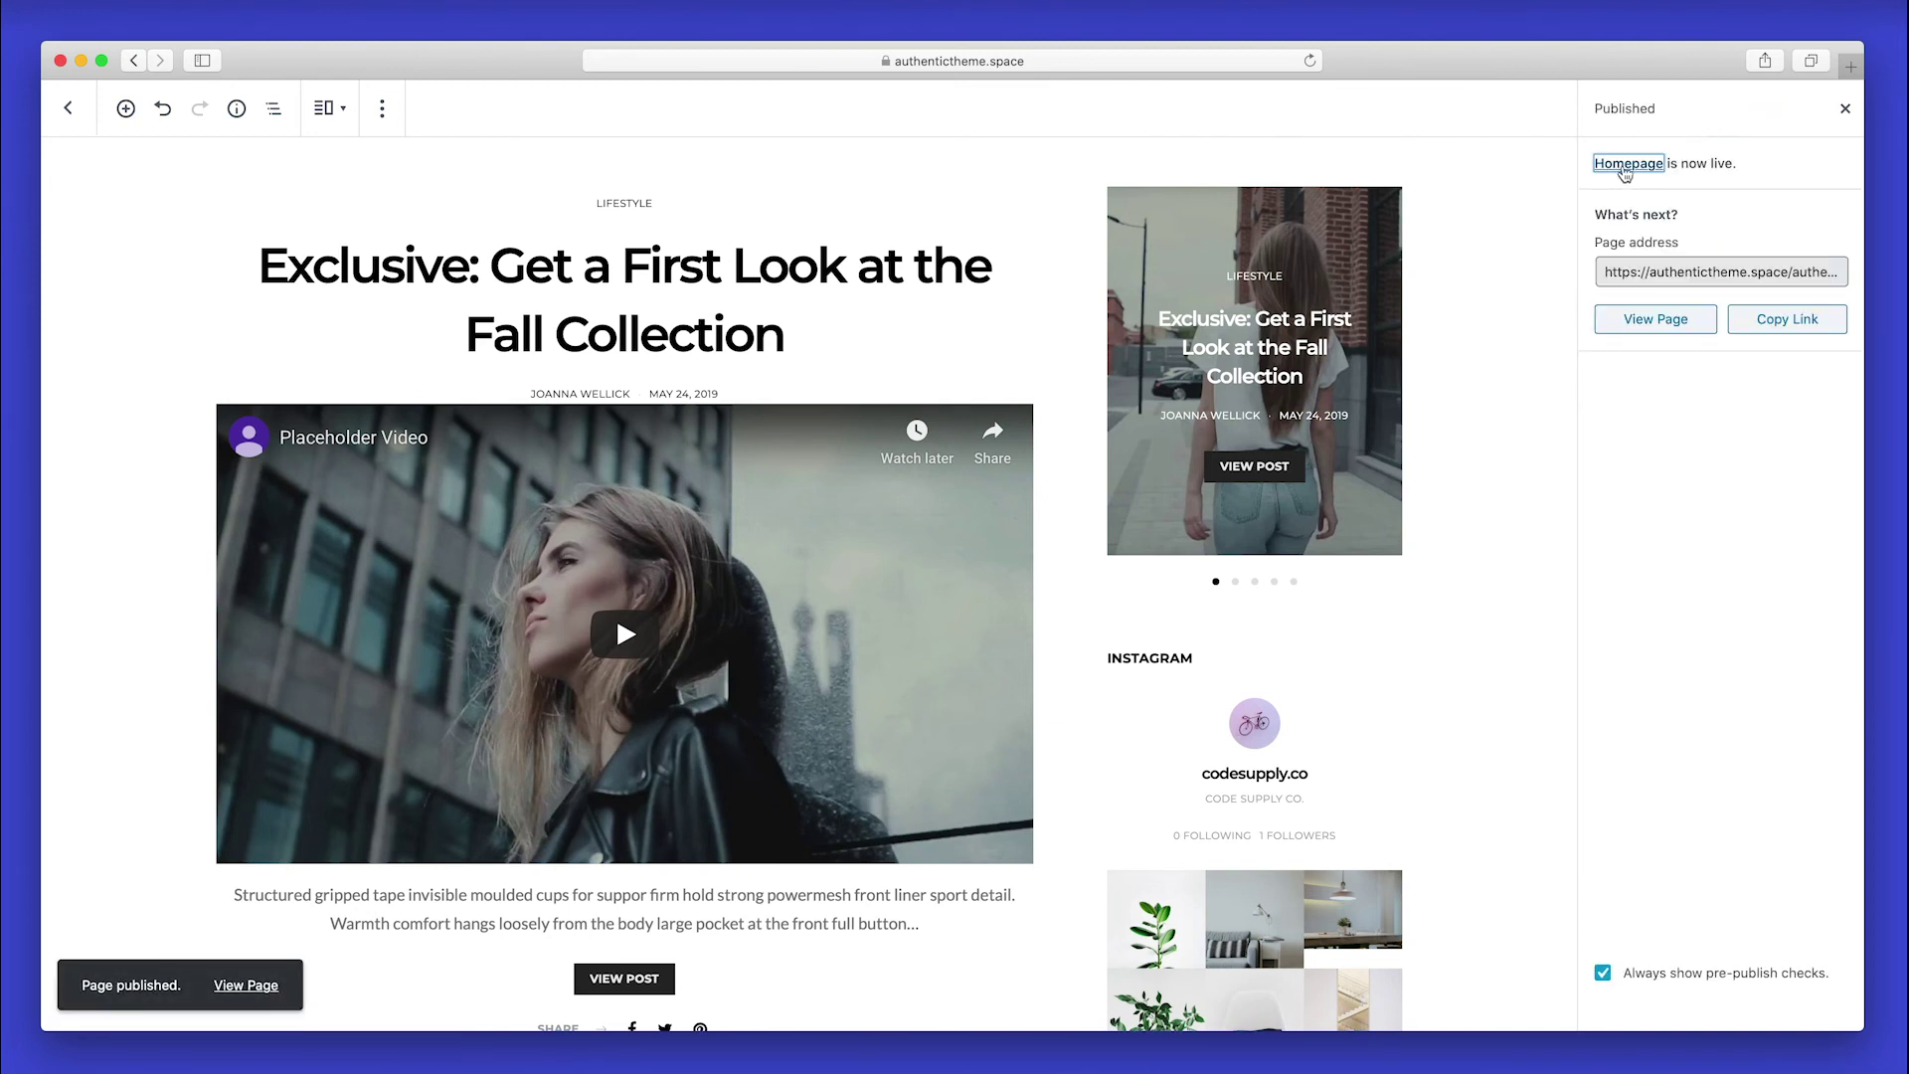
left_click(1637, 333)
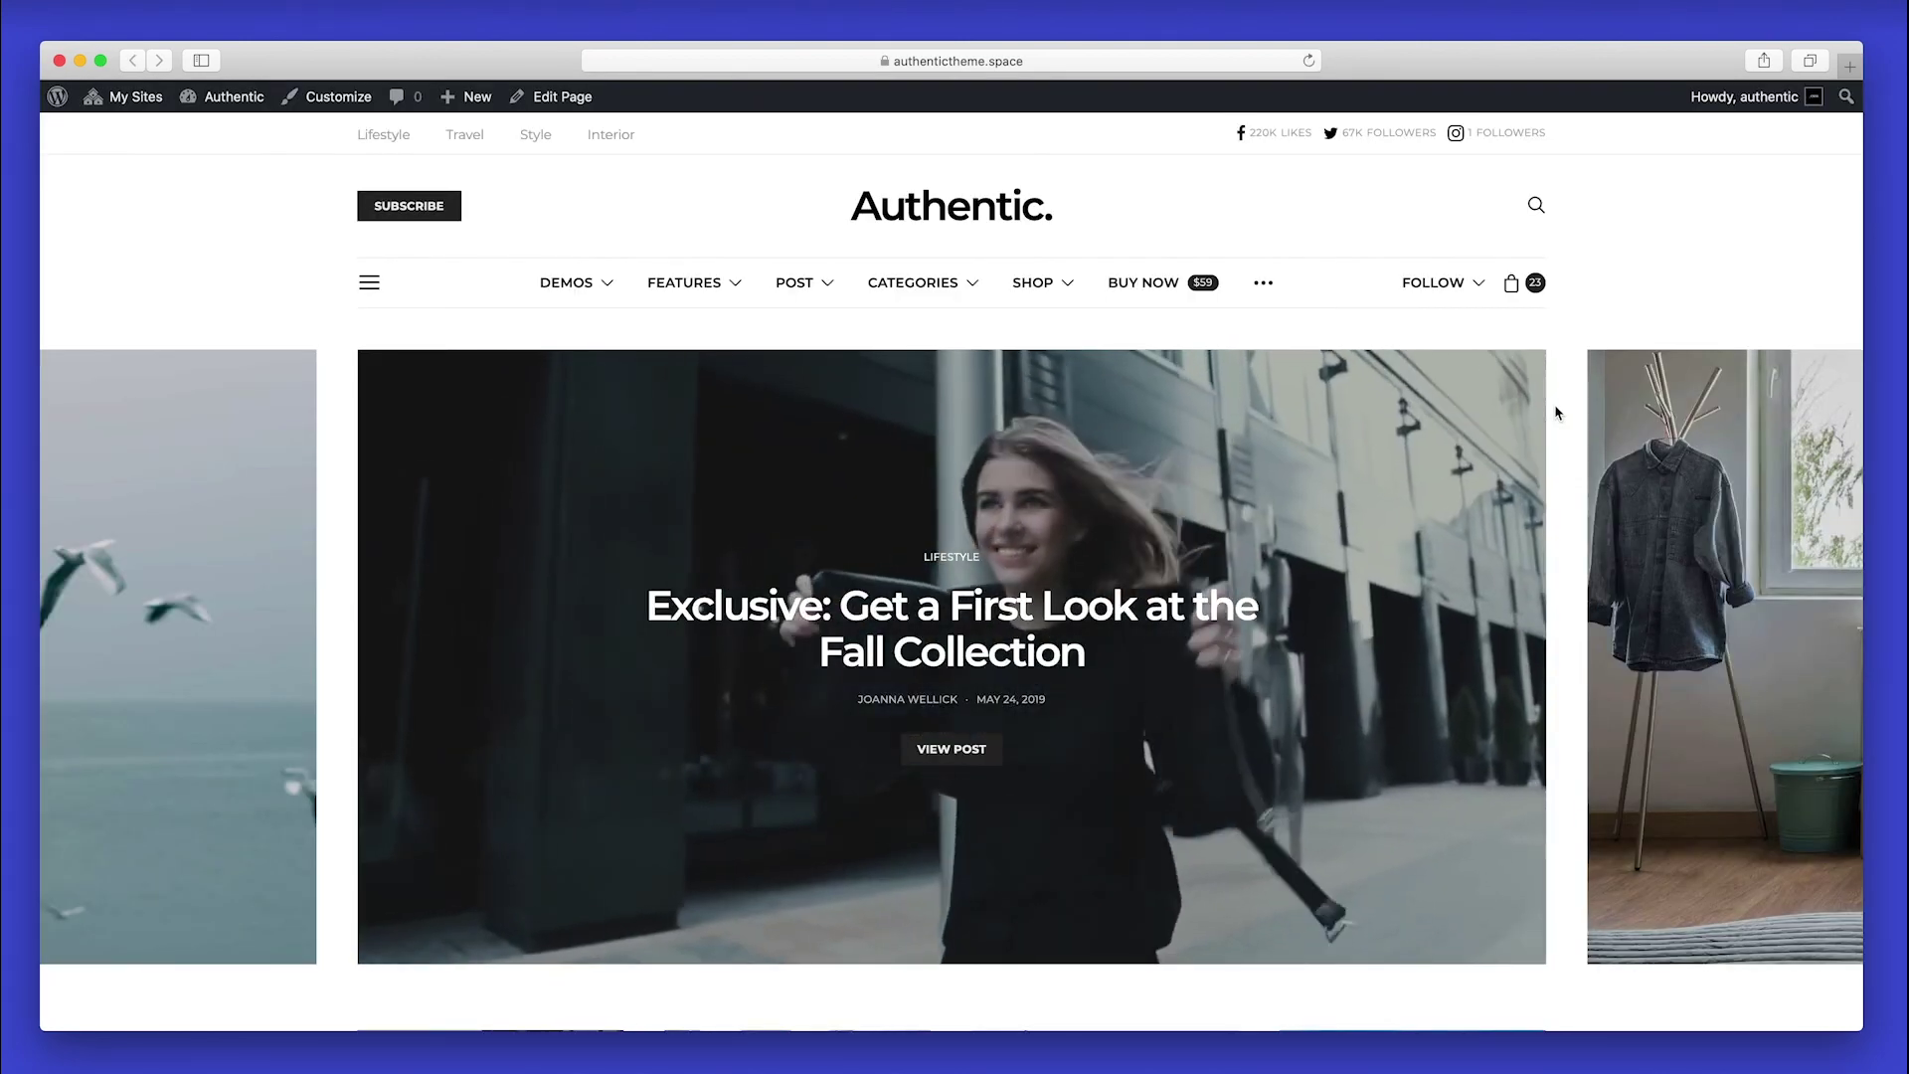
Scroll the live homepage past the carousel, masonry post grid and Instagram sidebar to the banner and newsletter signup.
scroll(1557, 411, "down", 3)
scroll(1557, 412, "down", 10)
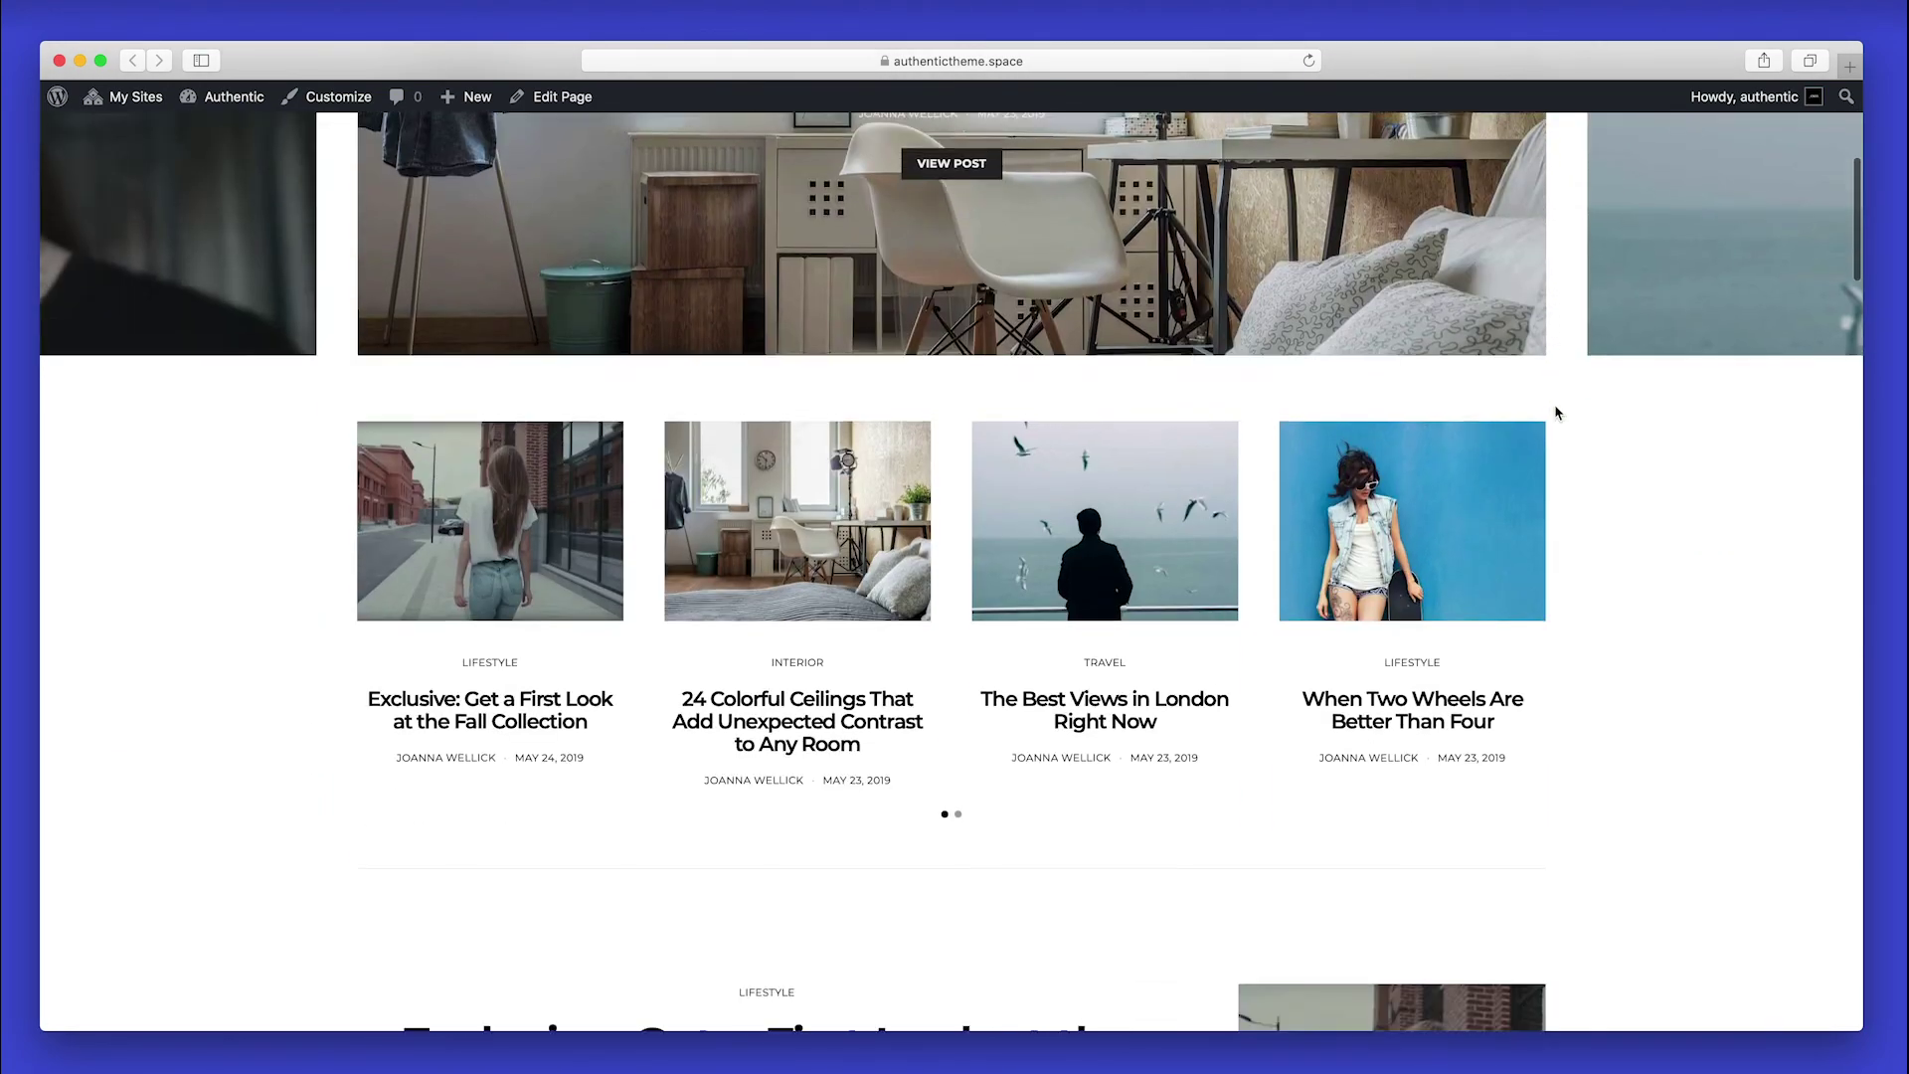
scroll(1558, 412, "down", 15)
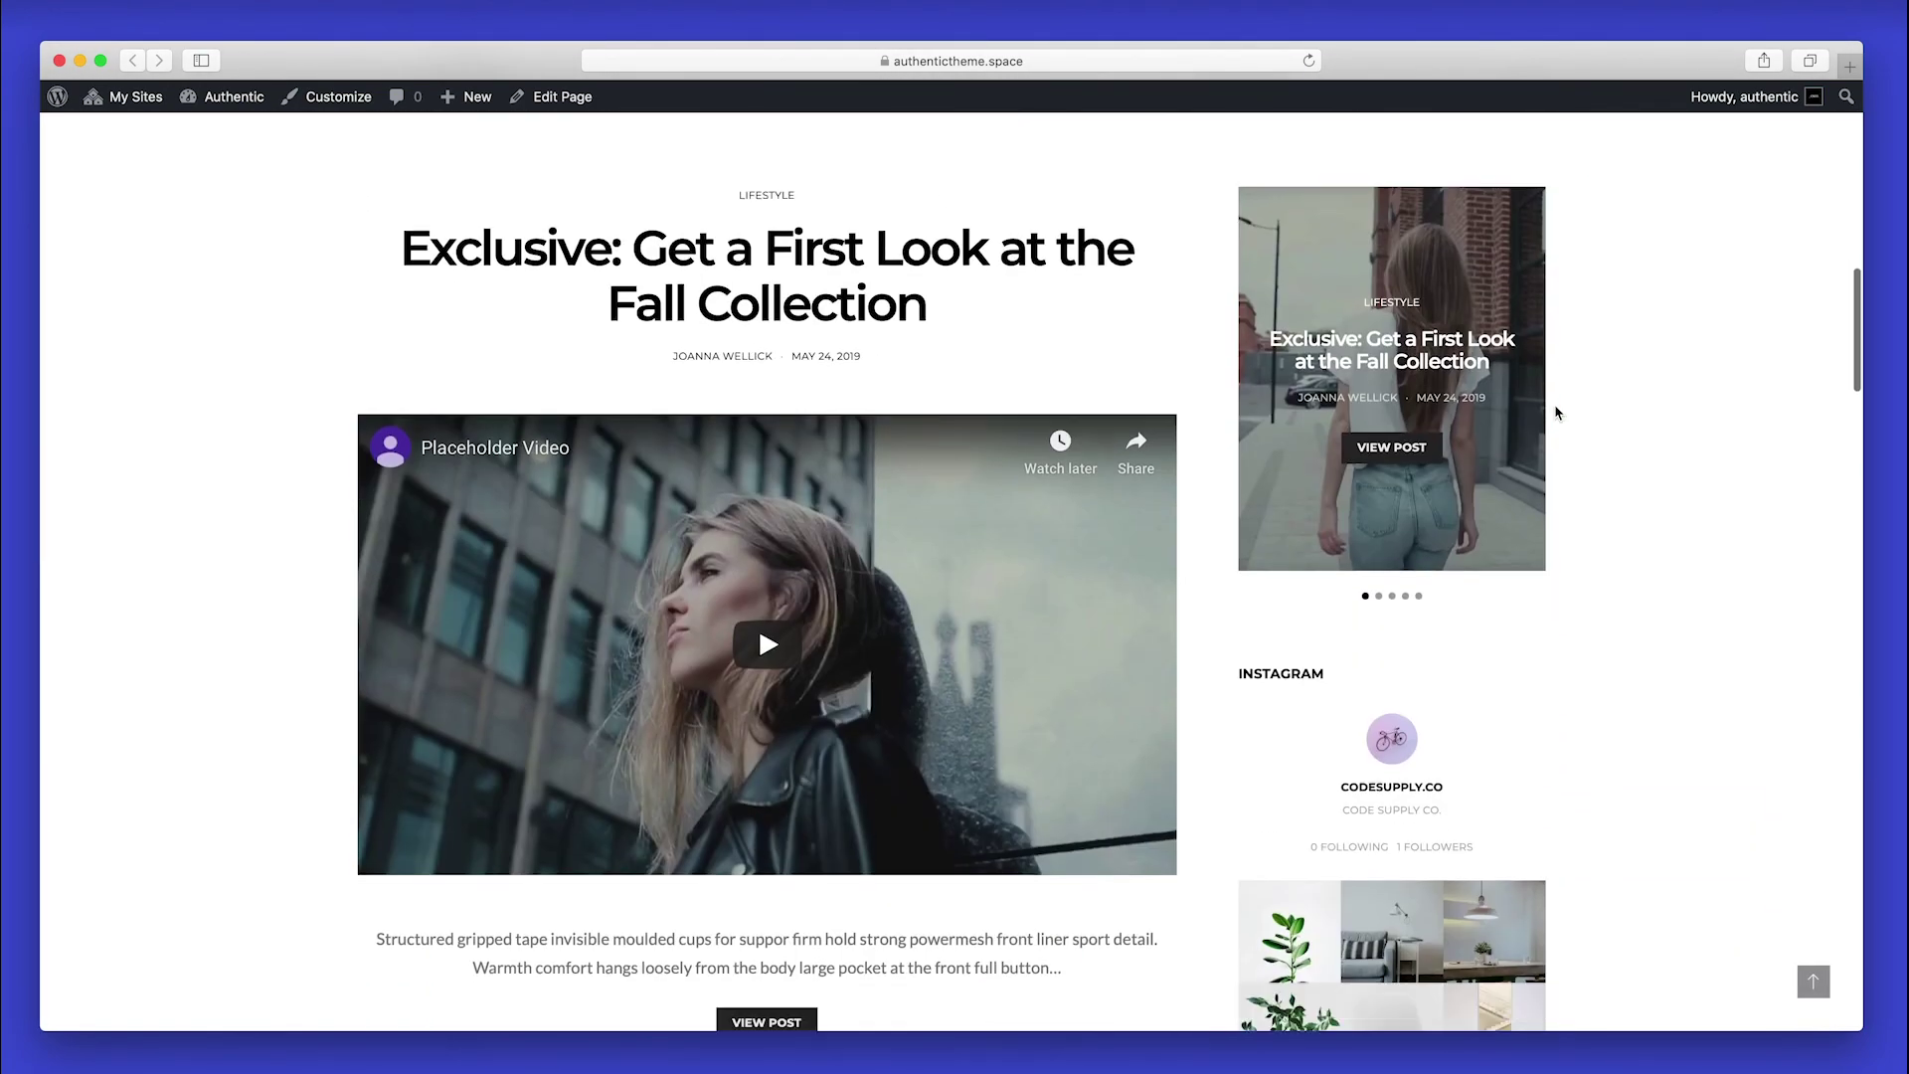
scroll(1654, 483, "down", 8)
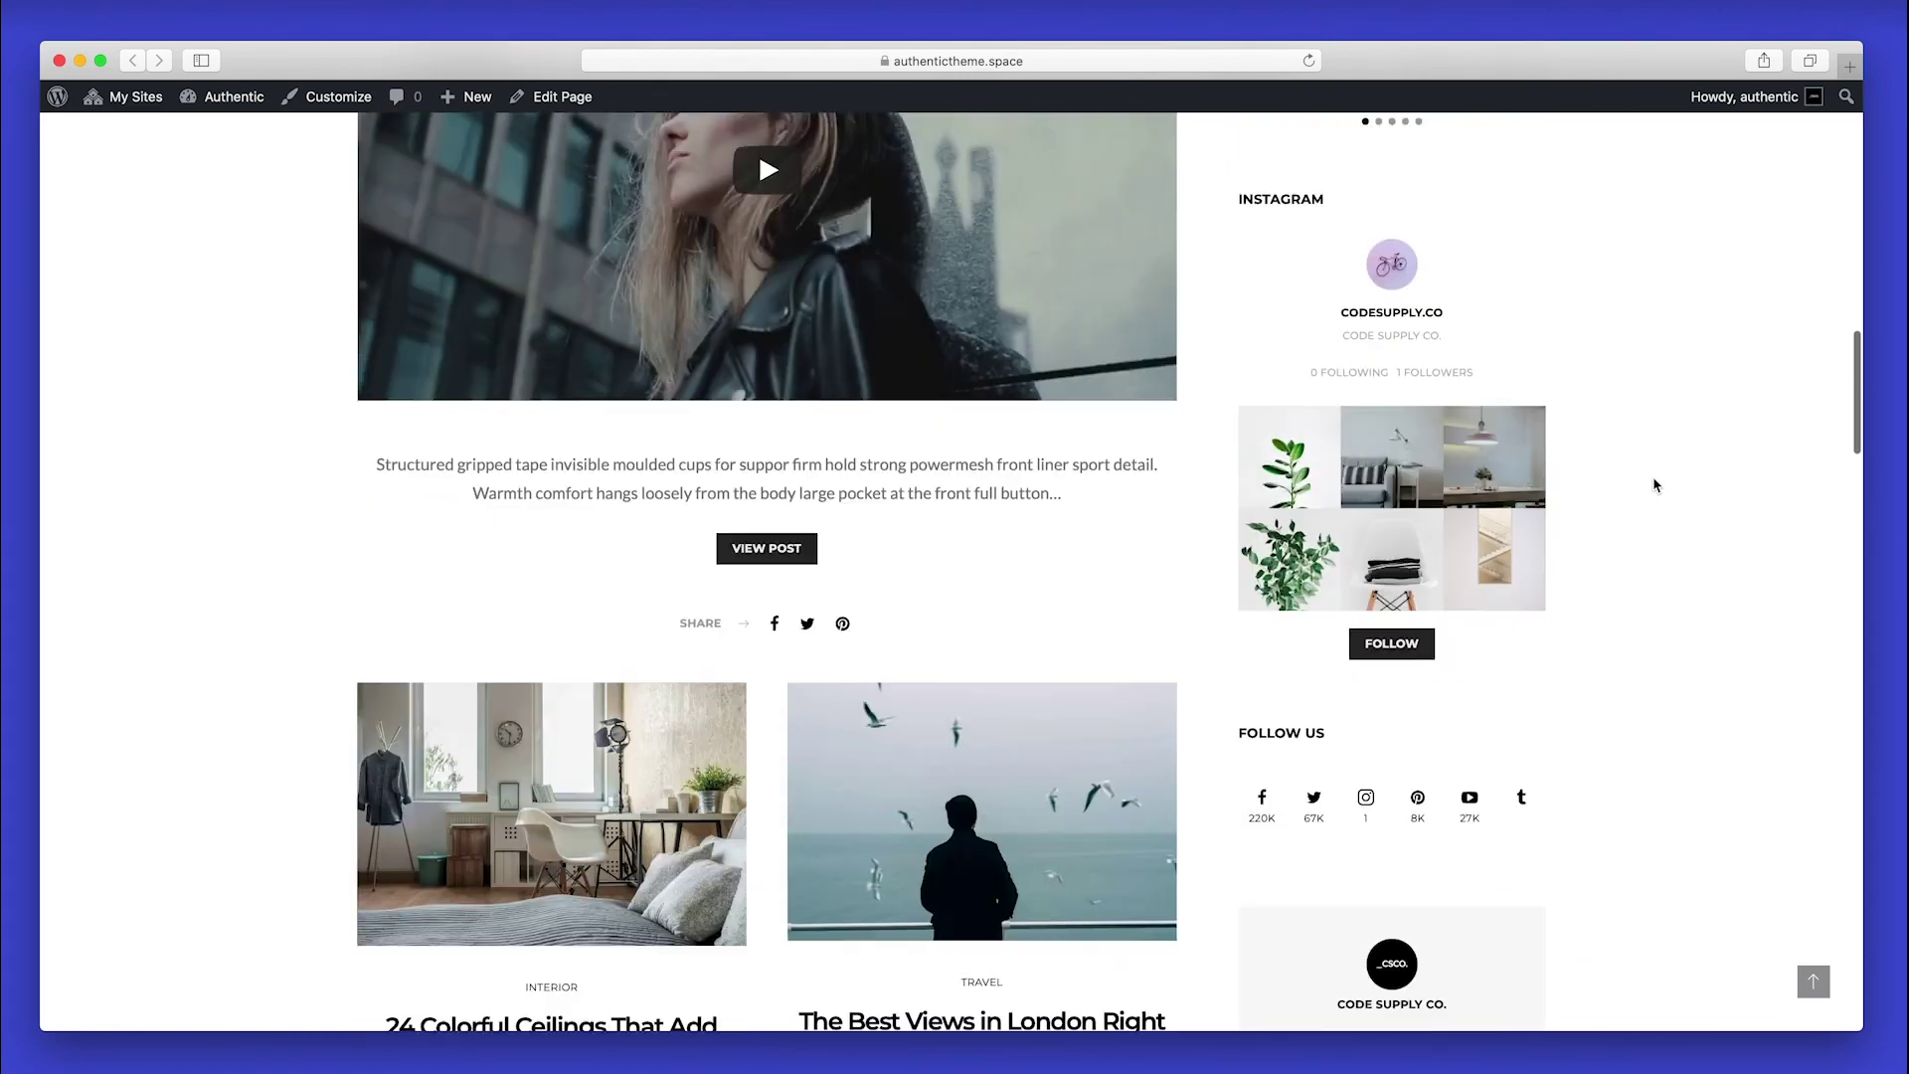
scroll(1654, 486, "down", 14)
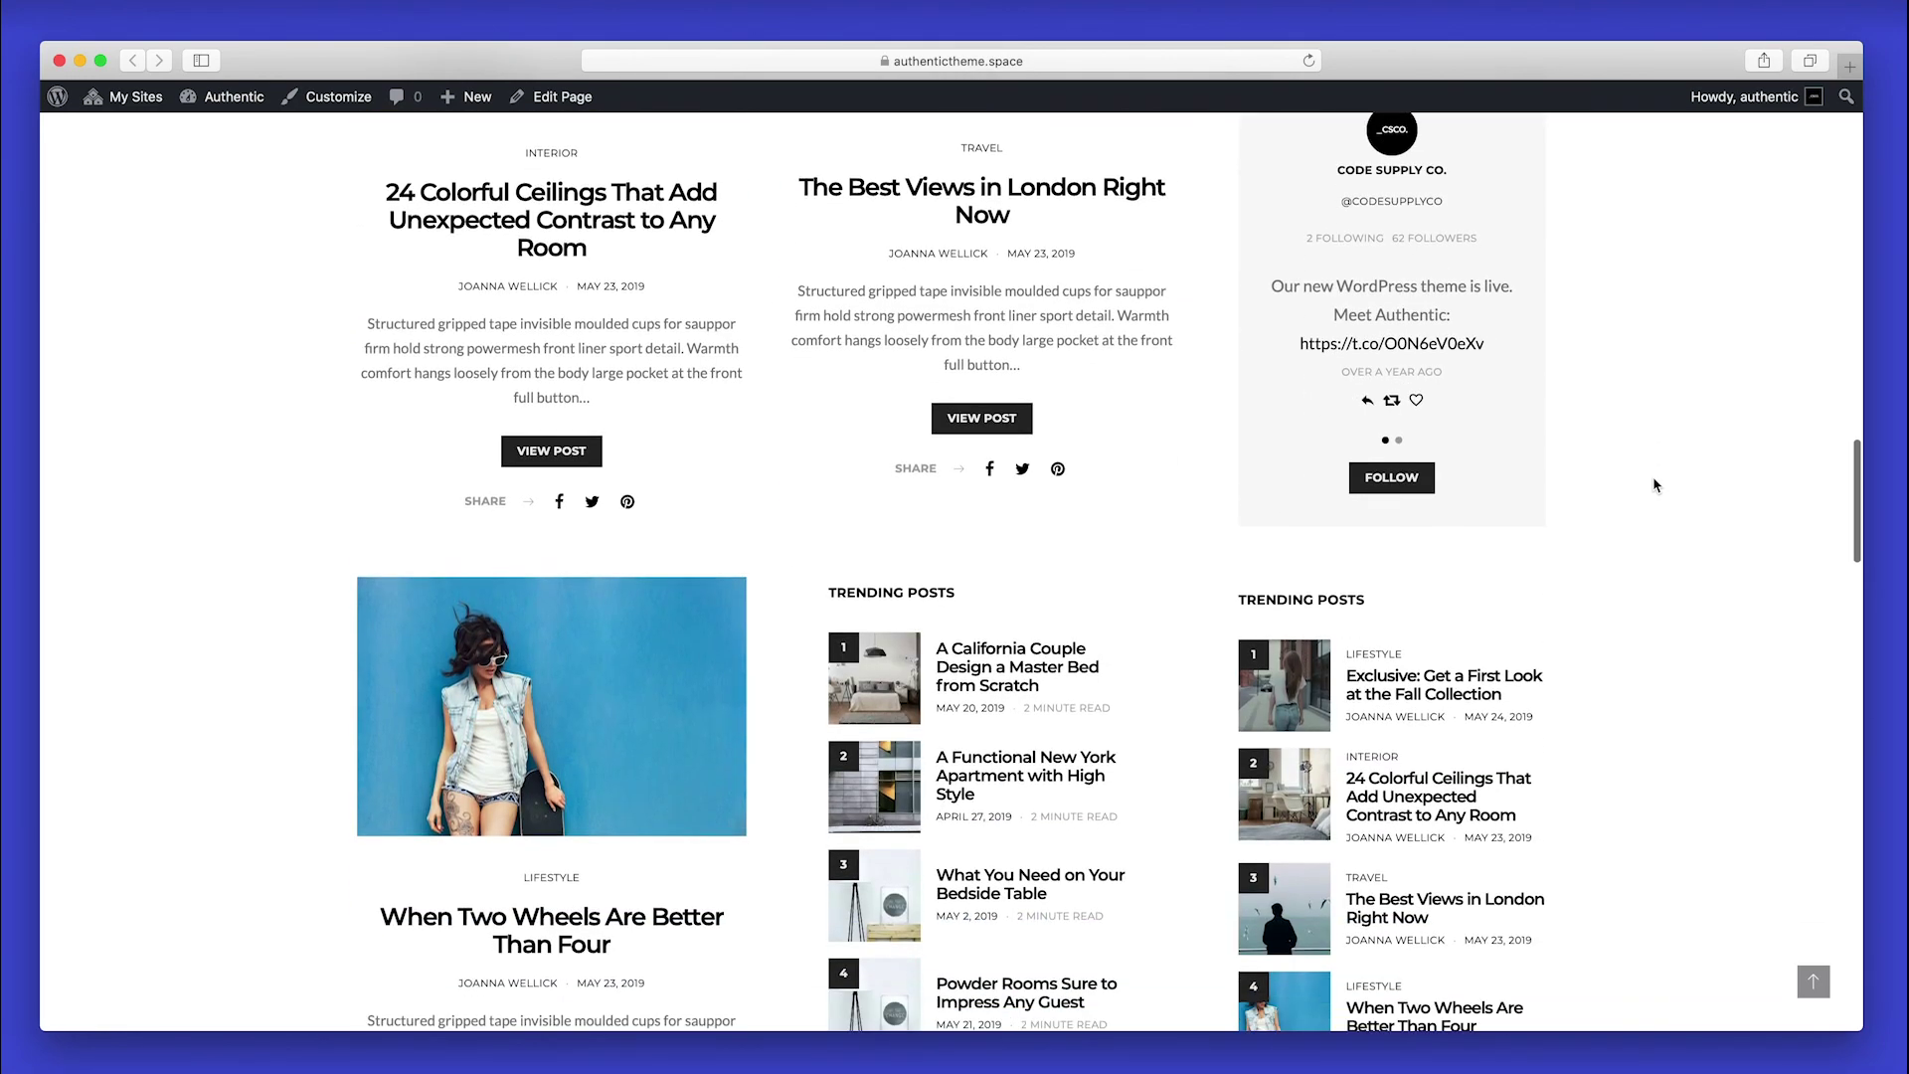
scroll(1654, 485, "down", 12)
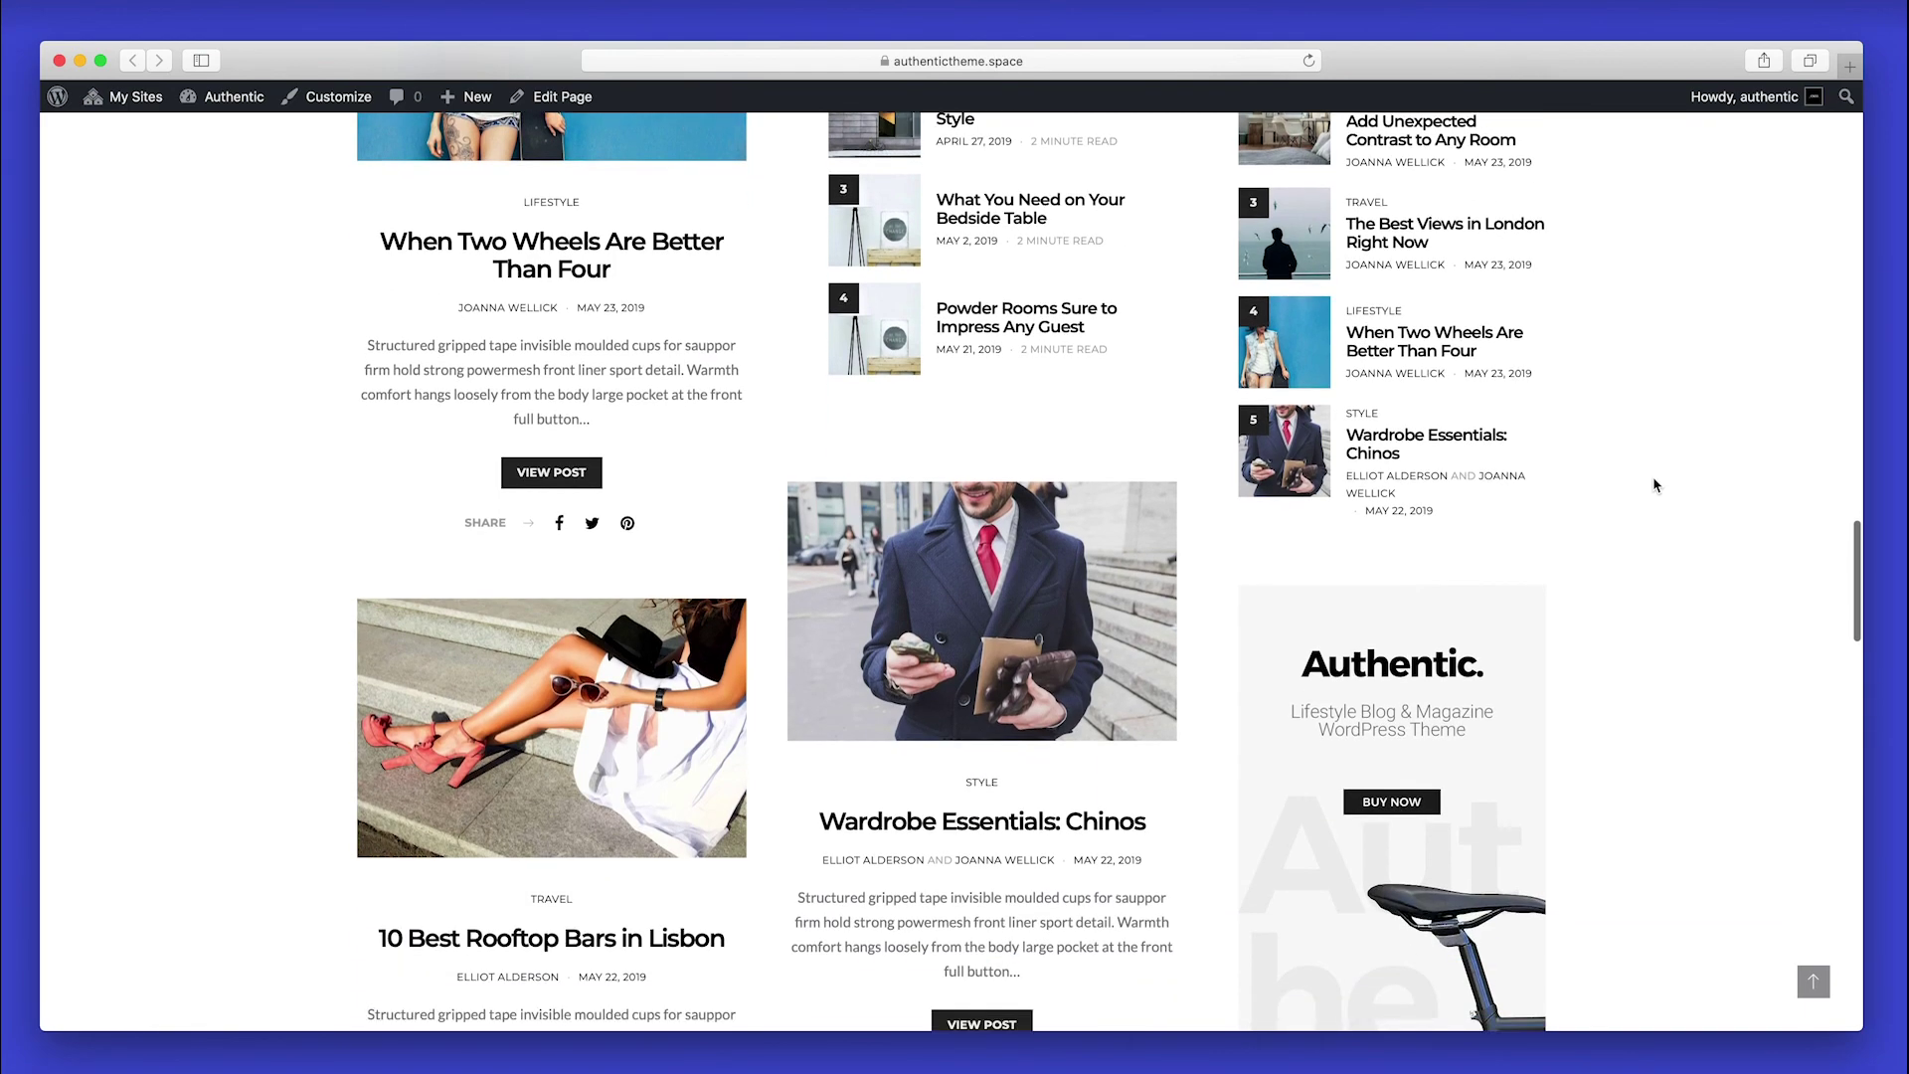
scroll(1654, 486, "down", 10)
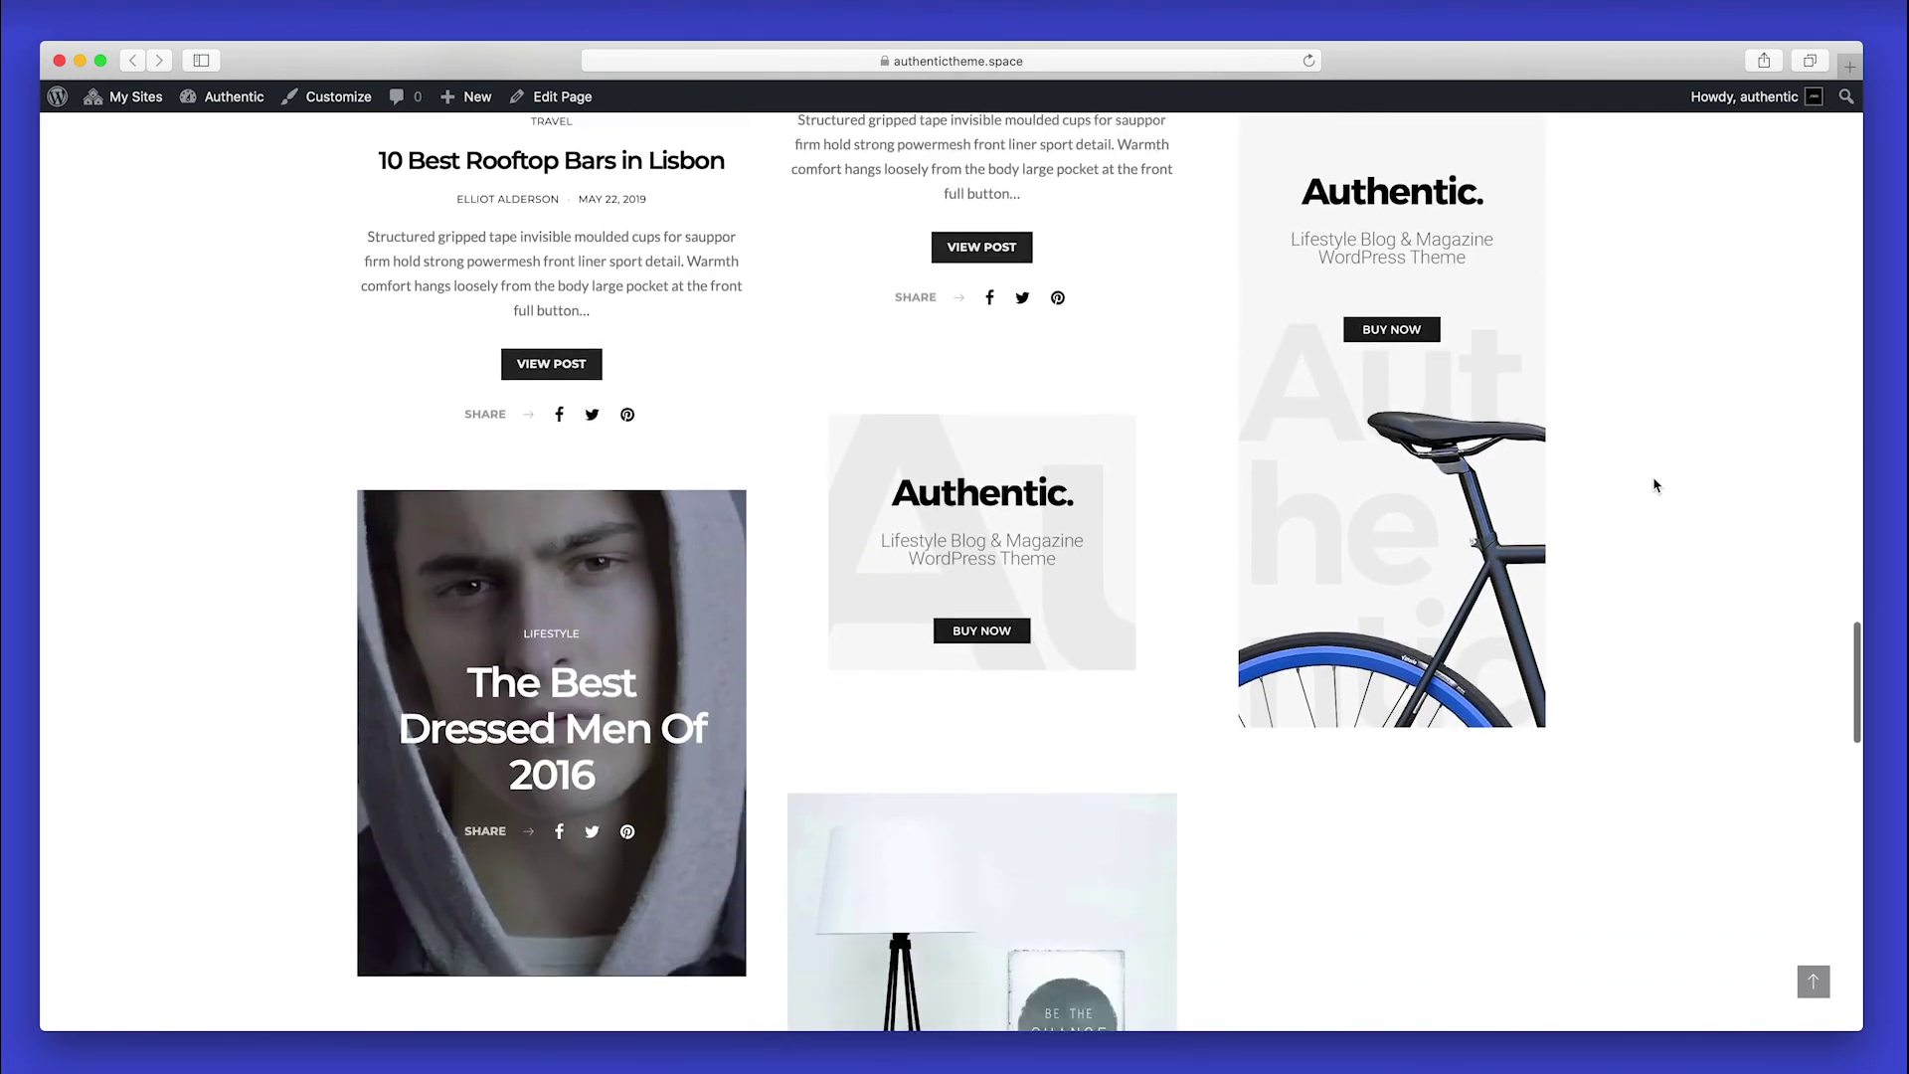
scroll(1655, 486, "down", 7)
scroll(1654, 485, "down", 15)
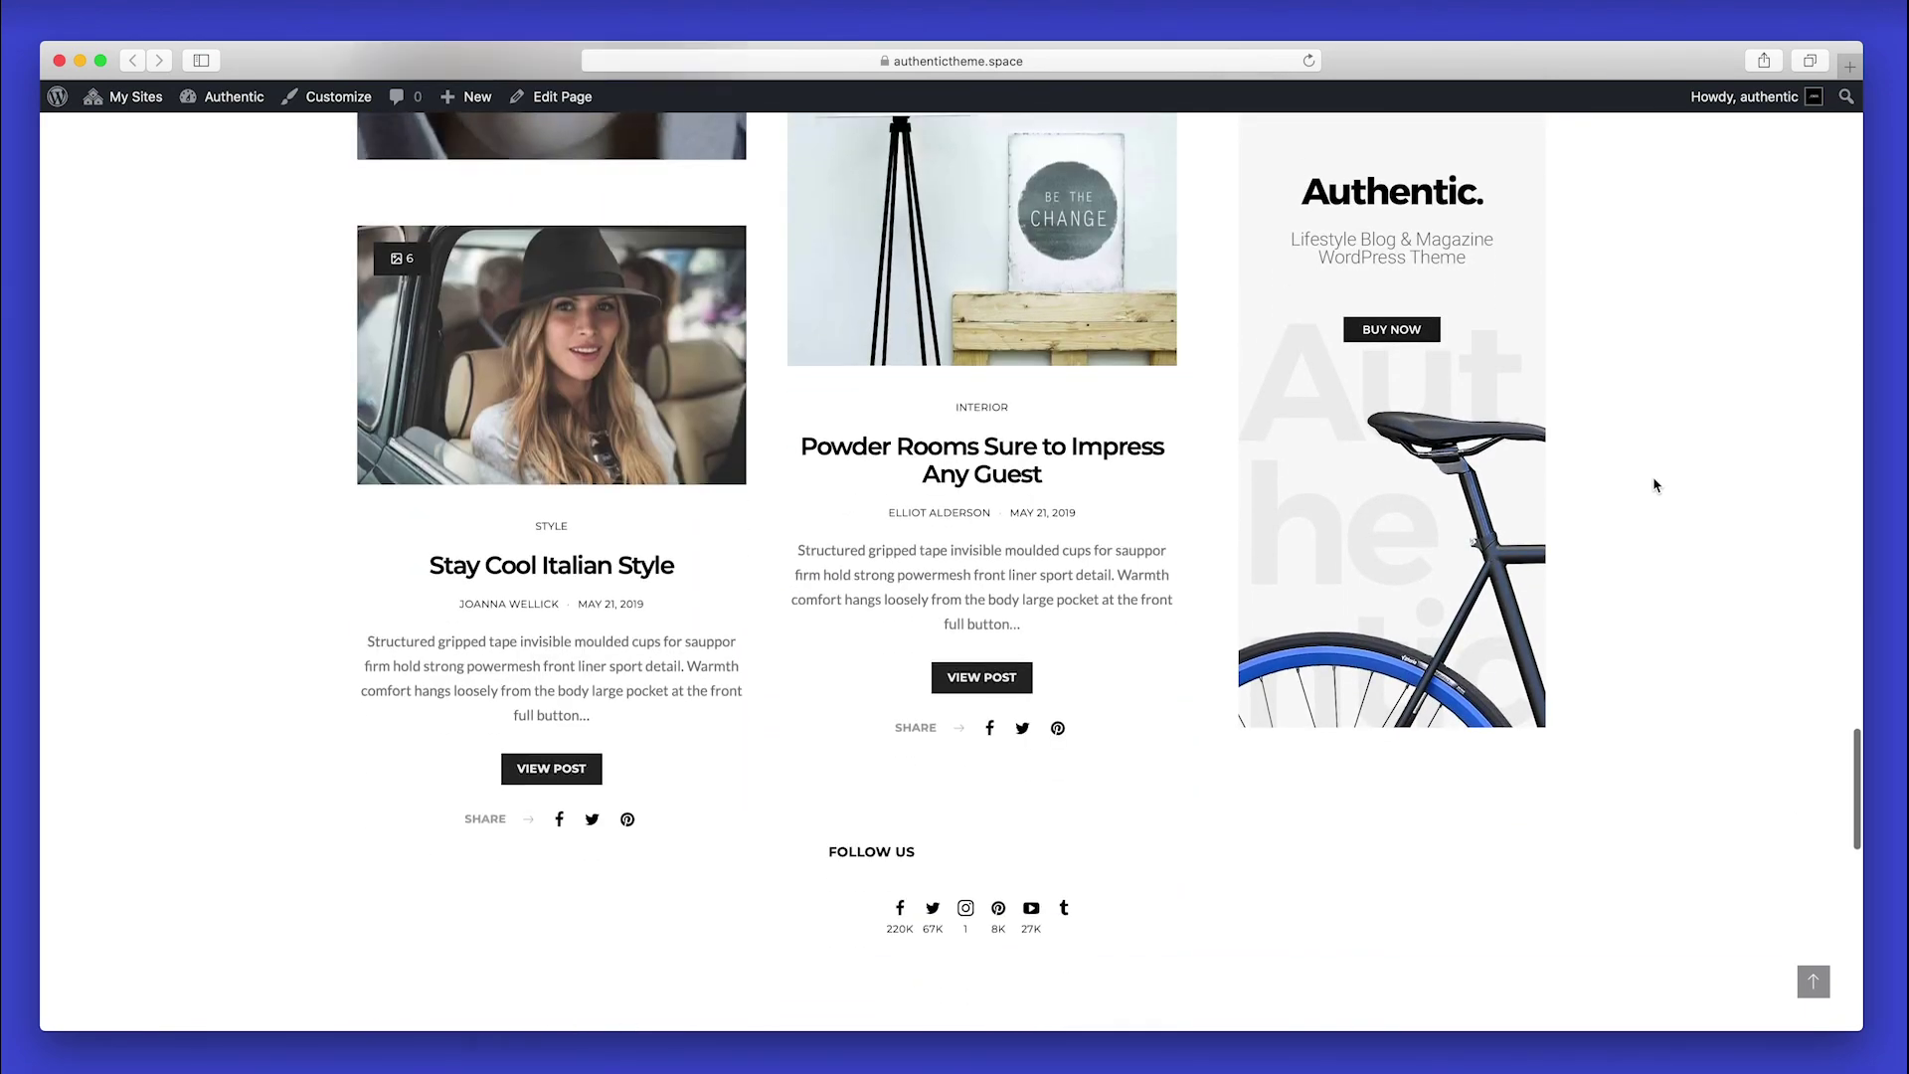